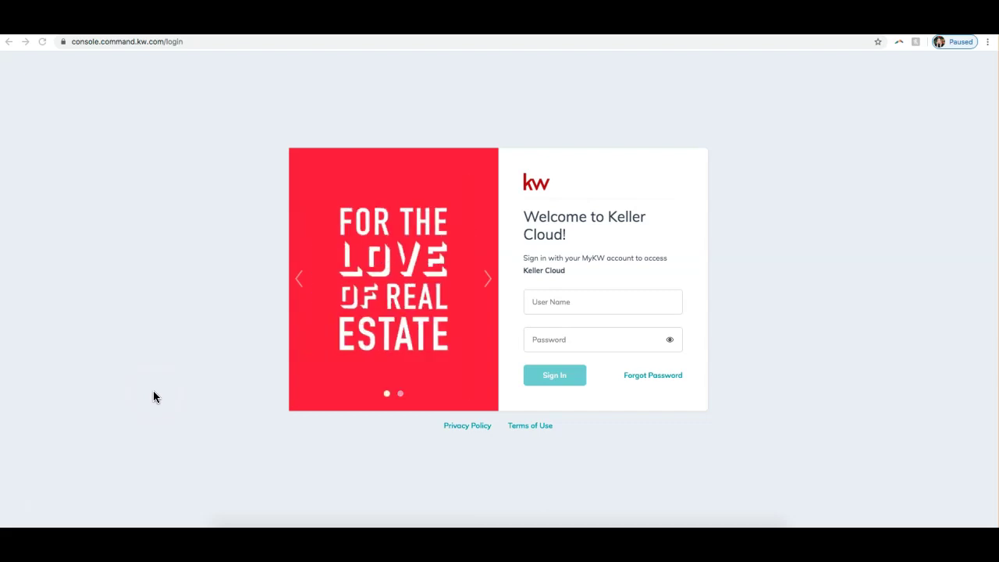
- Sign in to KW Command with the account username and password
{"action": "left_click", "coordinate": [629, 299]}
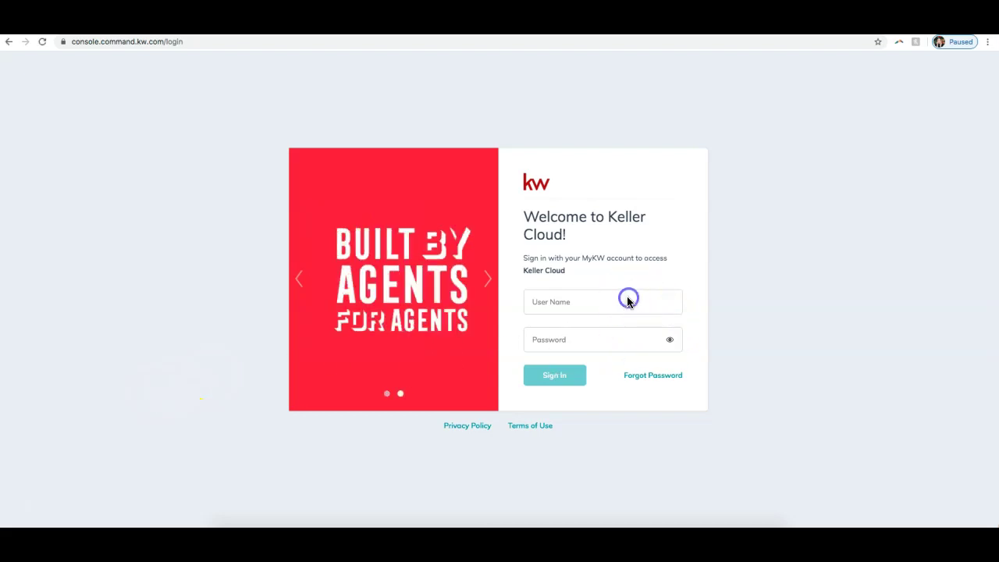
{"action": "type", "text": "sleroy"}
{"action": "key", "text": "Tab"}
{"action": "type", "text": "***********"}
{"action": "key", "text": "Return"}
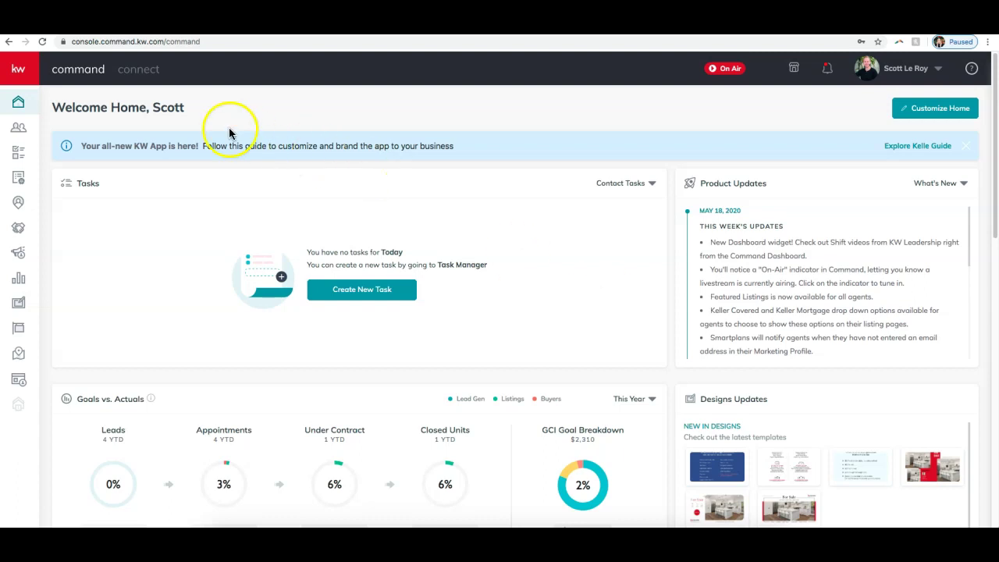
- Expand the left navigation bar and go to the Contacts section
{"action": "left_click", "coordinate": [29, 81]}
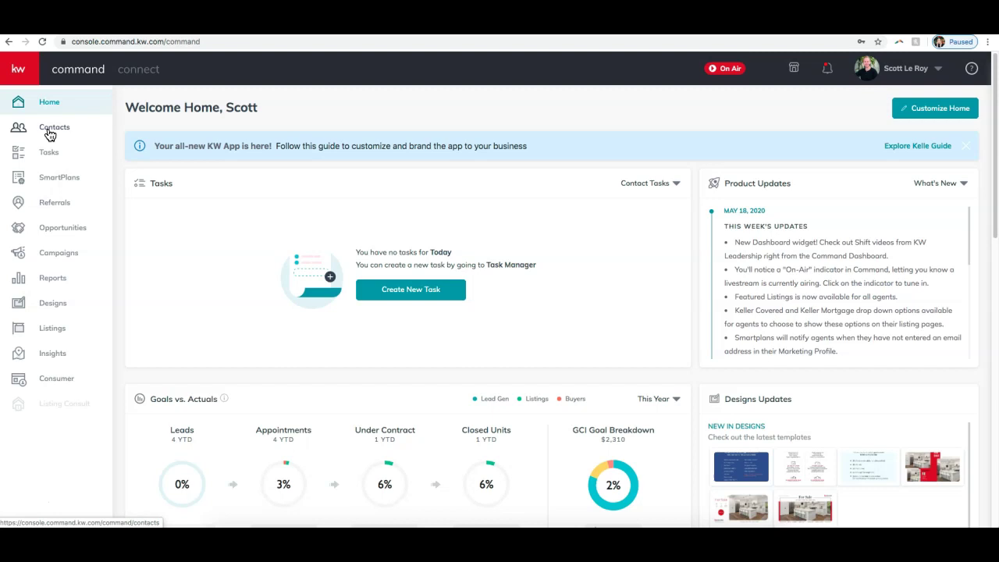
{"action": "left_click", "coordinate": [49, 135]}
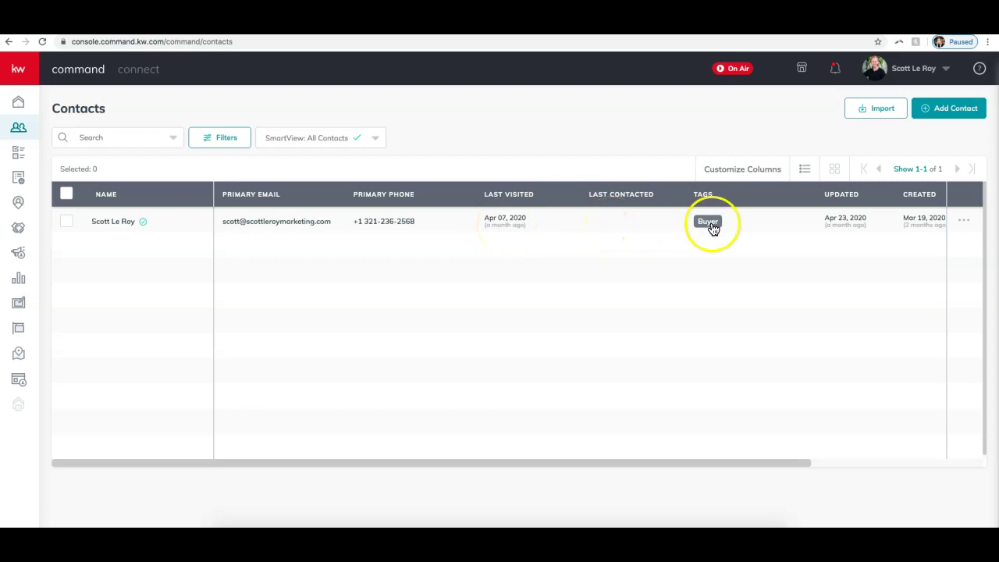
- Scroll the contacts table right and sort by Primary Phone, then by Last Contacted
{"action": "left_click_drag", "start_coordinate": [709, 467], "coordinate": [627, 466]}
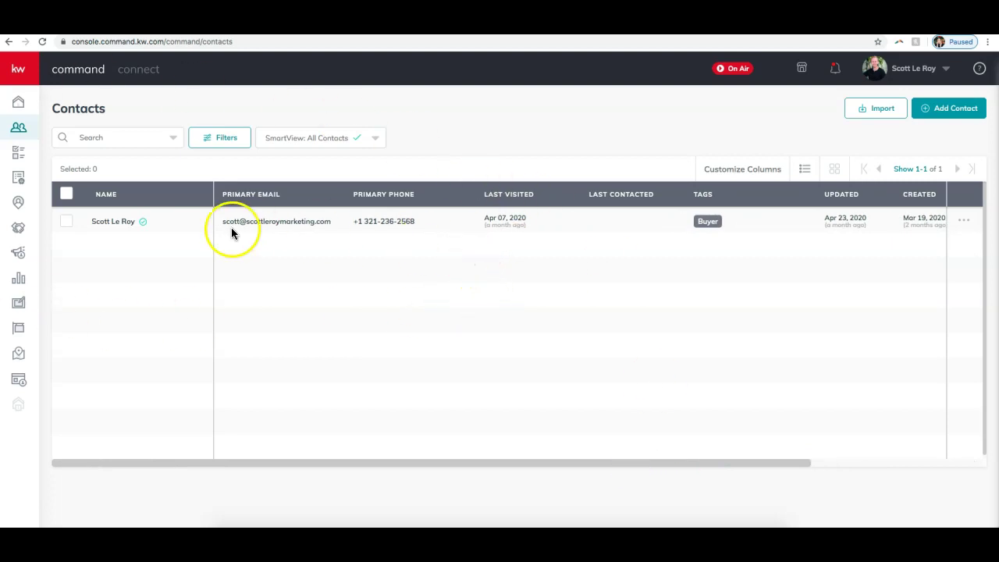
{"action": "left_click", "coordinate": [410, 194]}
{"action": "left_click", "coordinate": [667, 195]}
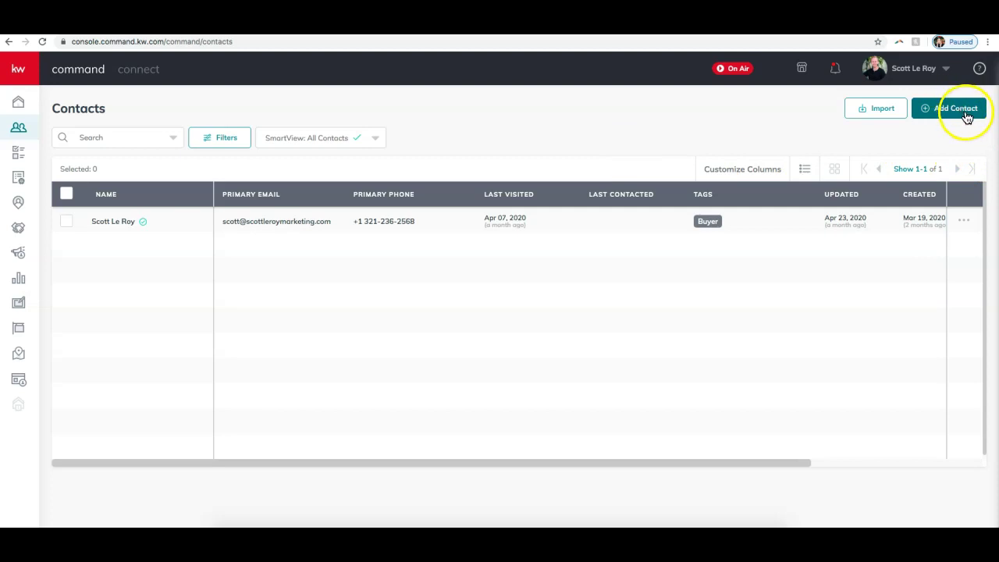
- Start a new contact with Add Contact and enter the contact's full name
{"action": "left_click", "coordinate": [966, 116]}
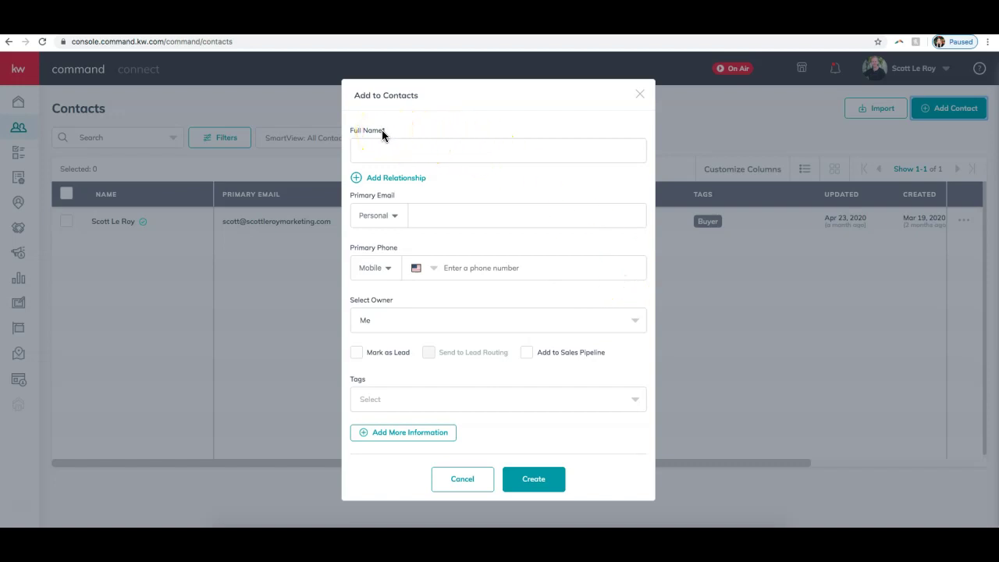
{"action": "left_click", "coordinate": [412, 151]}
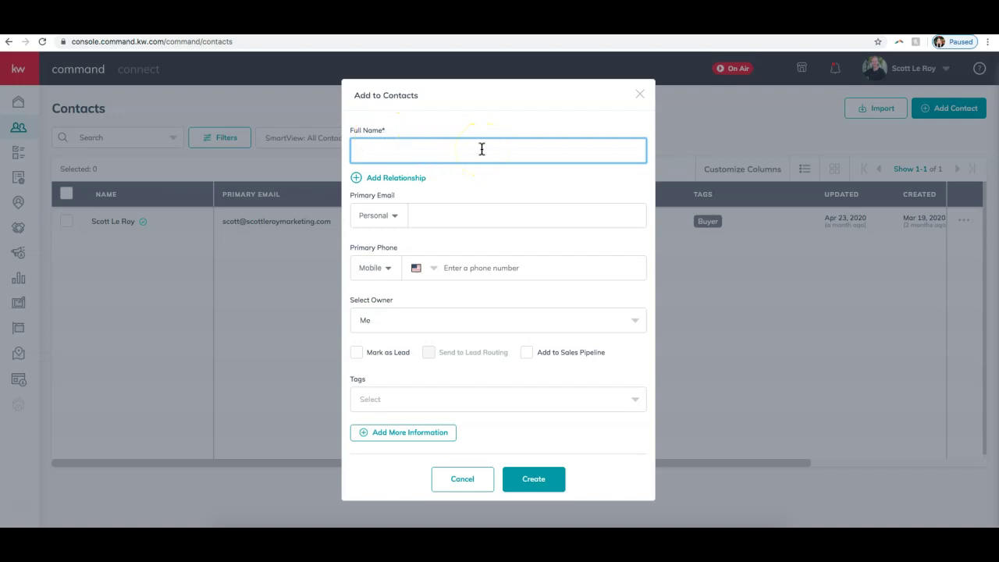
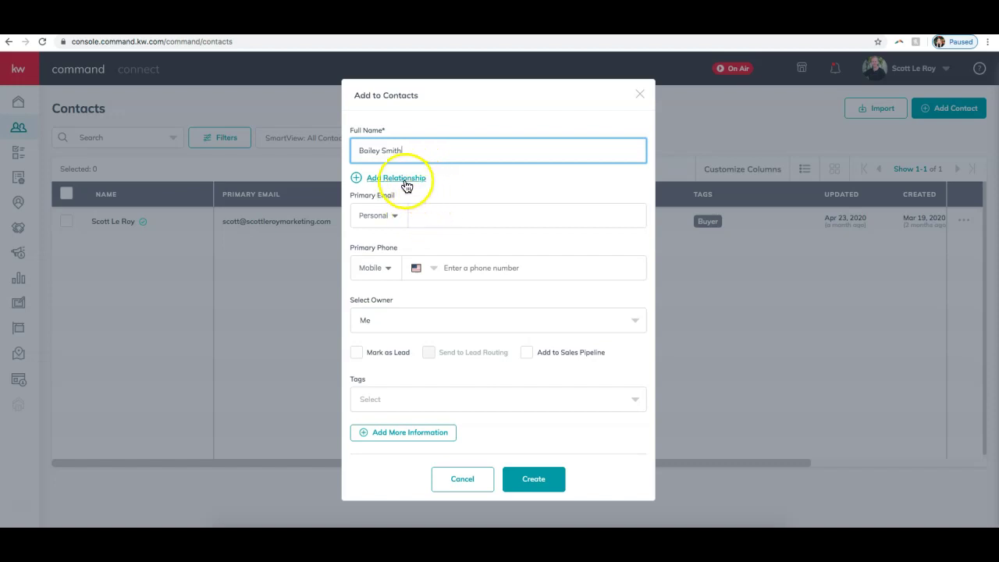
- Add a relationship entry of type Spouse, browsing the available relationship types
{"action": "left_click", "coordinate": [405, 183]}
{"action": "left_click", "coordinate": [389, 174]}
{"action": "left_click", "coordinate": [383, 173]}
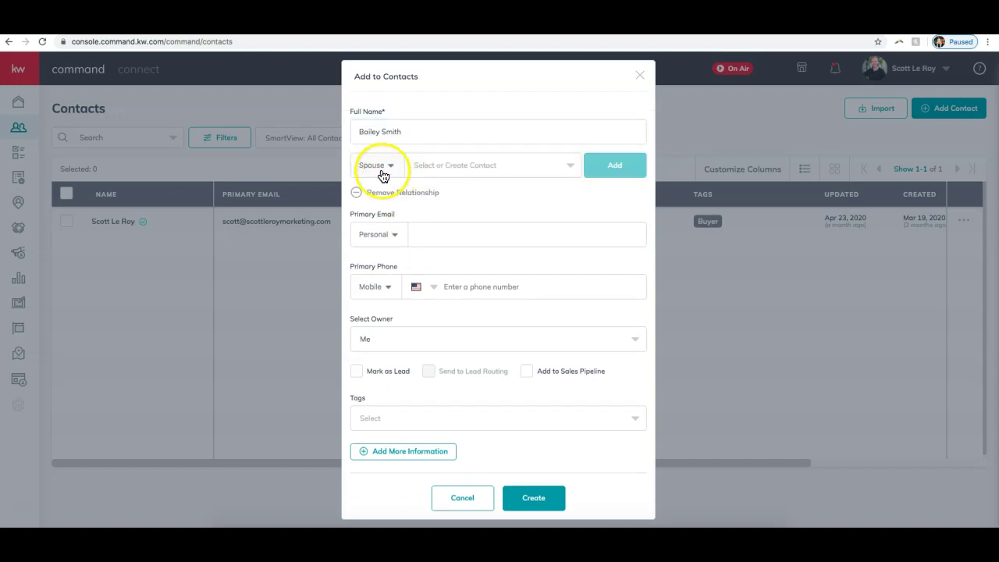
{"action": "scroll", "coordinate": [393, 201], "scroll_direction": "down", "scroll_amount": 5}
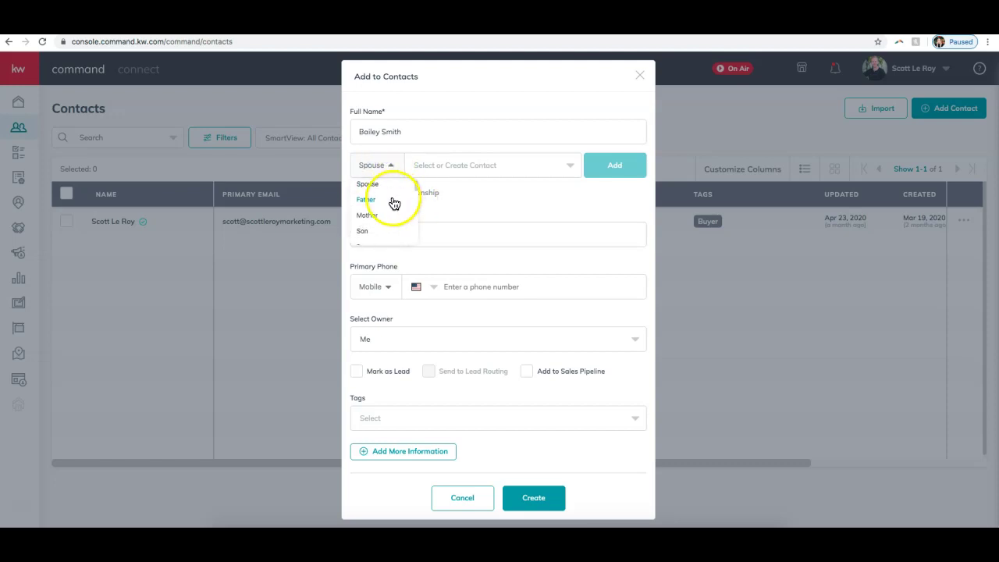
{"action": "scroll", "coordinate": [392, 203], "scroll_direction": "up", "scroll_amount": 5}
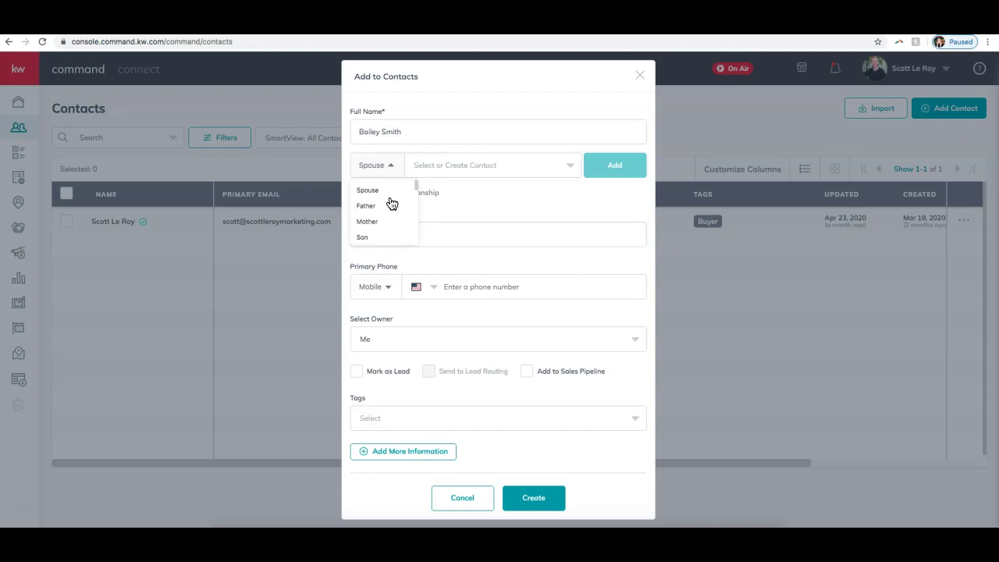
{"action": "scroll", "coordinate": [387, 203], "scroll_direction": "down", "scroll_amount": 2}
{"action": "scroll", "coordinate": [384, 202], "scroll_direction": "down", "scroll_amount": 4}
{"action": "scroll", "coordinate": [384, 202], "scroll_direction": "down", "scroll_amount": 4}
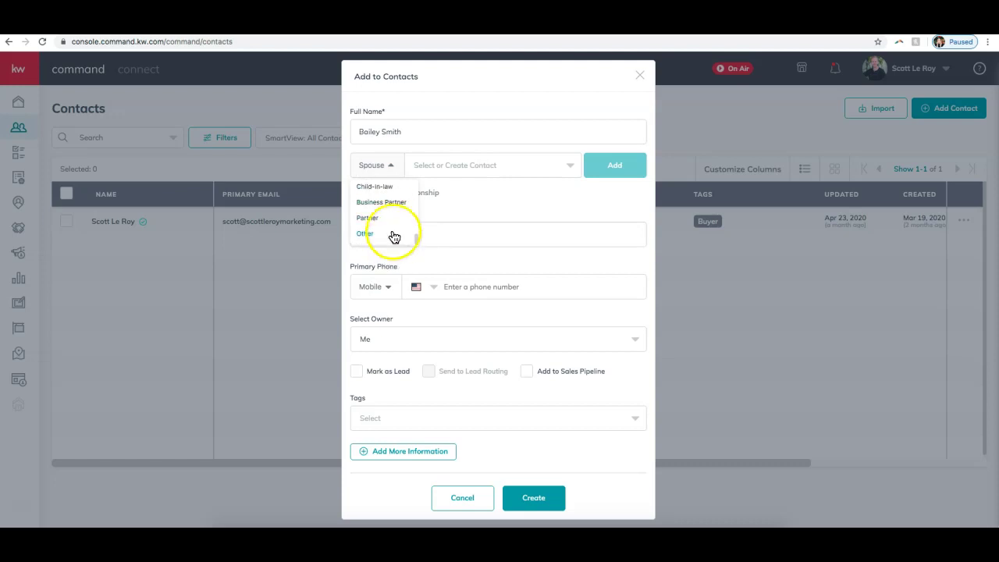
{"action": "left_click", "coordinate": [542, 190]}
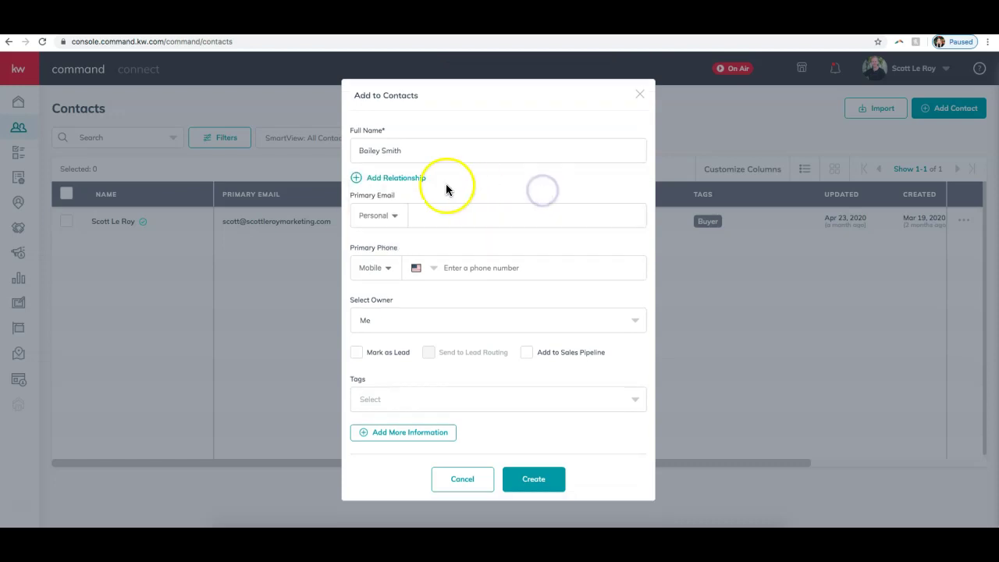
{"action": "left_click", "coordinate": [409, 179]}
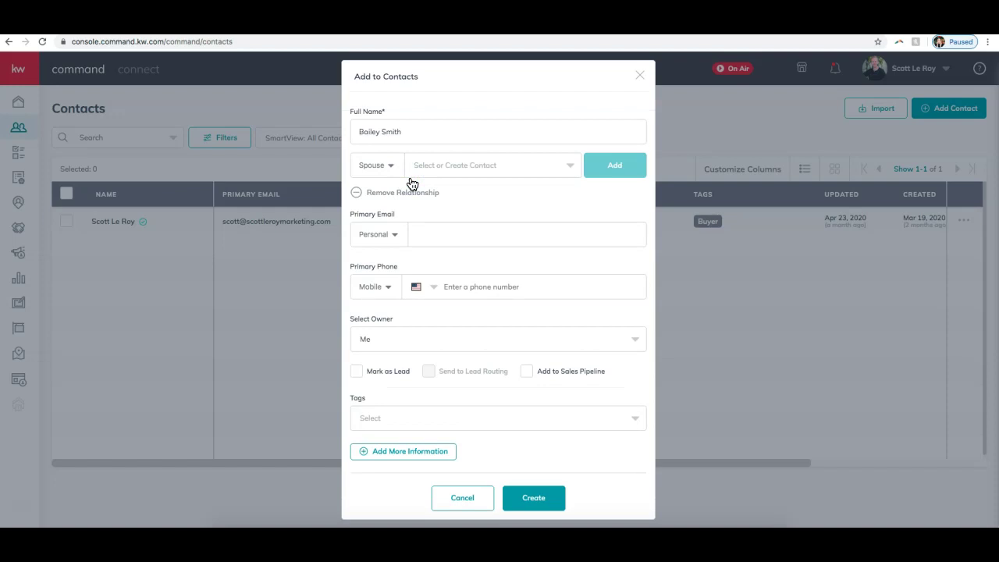
- Set the email type to Work and enter the contact's email address
{"action": "left_click", "coordinate": [448, 228]}
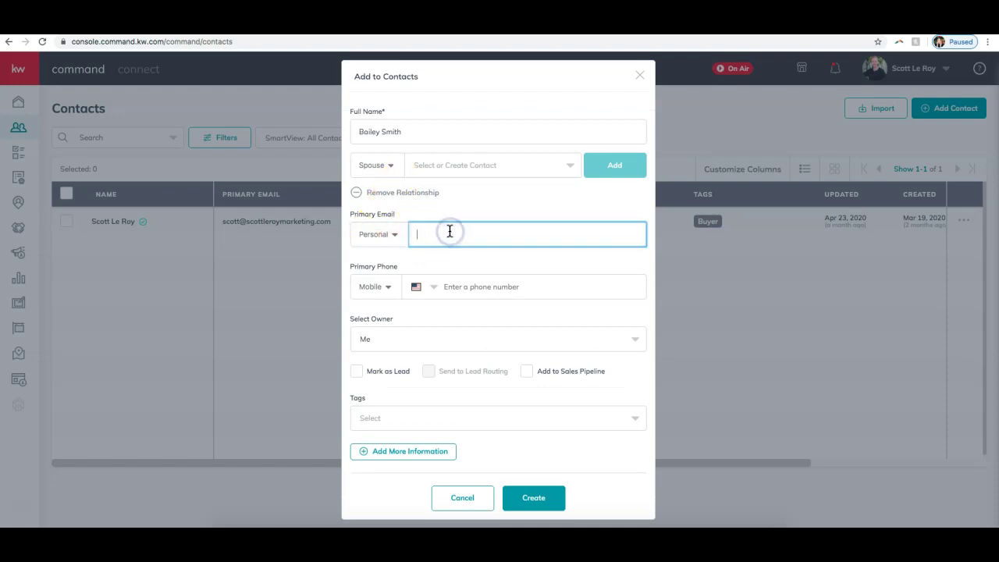
{"action": "left_click", "coordinate": [390, 235]}
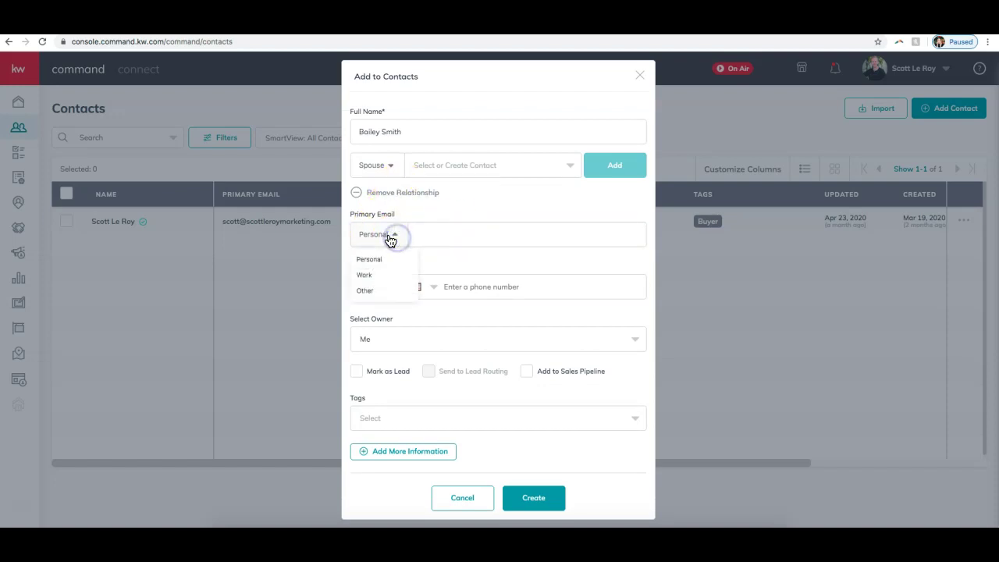
{"action": "left_click", "coordinate": [371, 276]}
{"action": "left_click", "coordinate": [440, 238]}
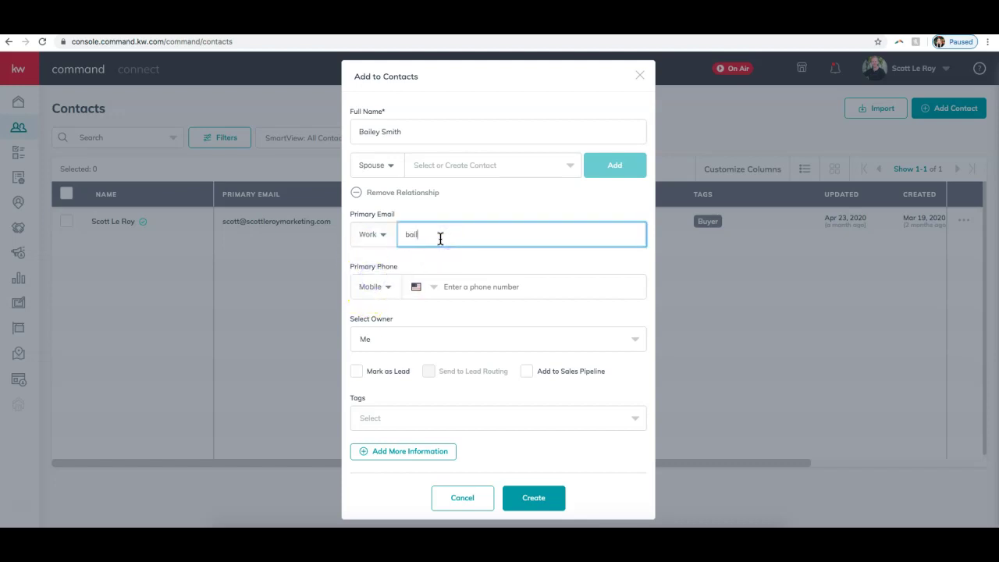
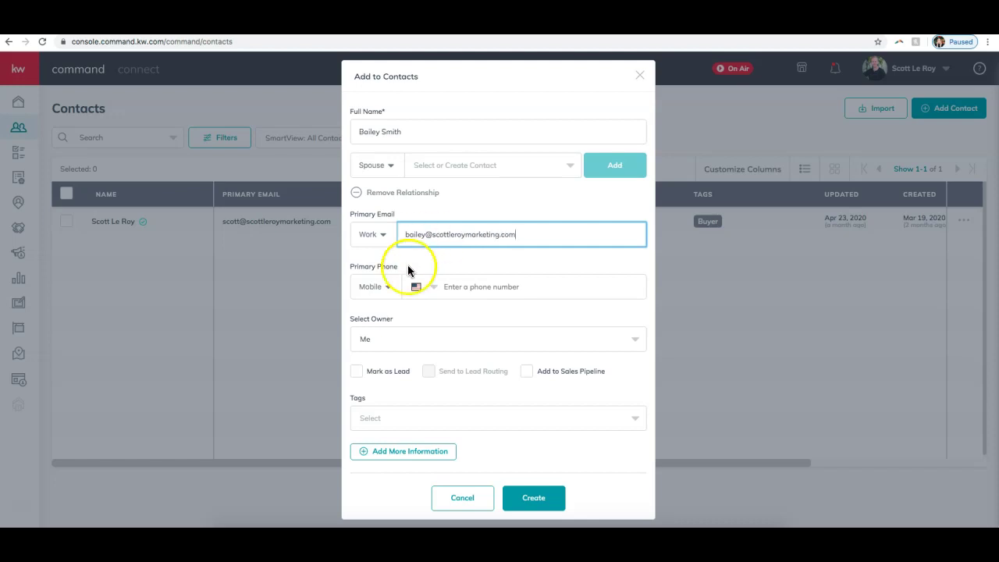
- Add the contact's Work phone number, keep Owner as Me, and tick Mark as Lead
{"action": "left_click", "coordinate": [375, 288]}
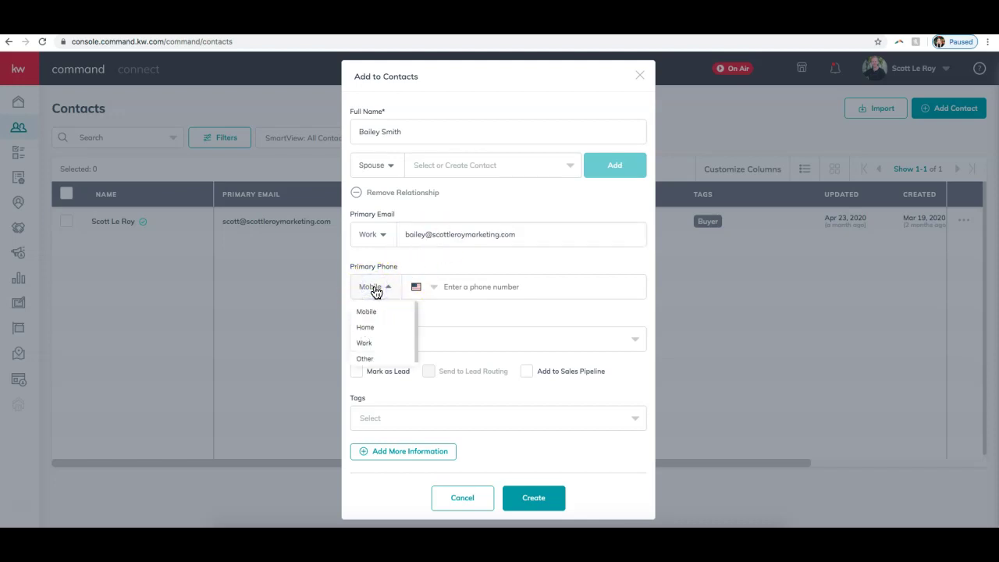
{"action": "left_click_drag", "start_coordinate": [372, 319], "coordinate": [361, 350]}
{"action": "left_click", "coordinate": [445, 292]}
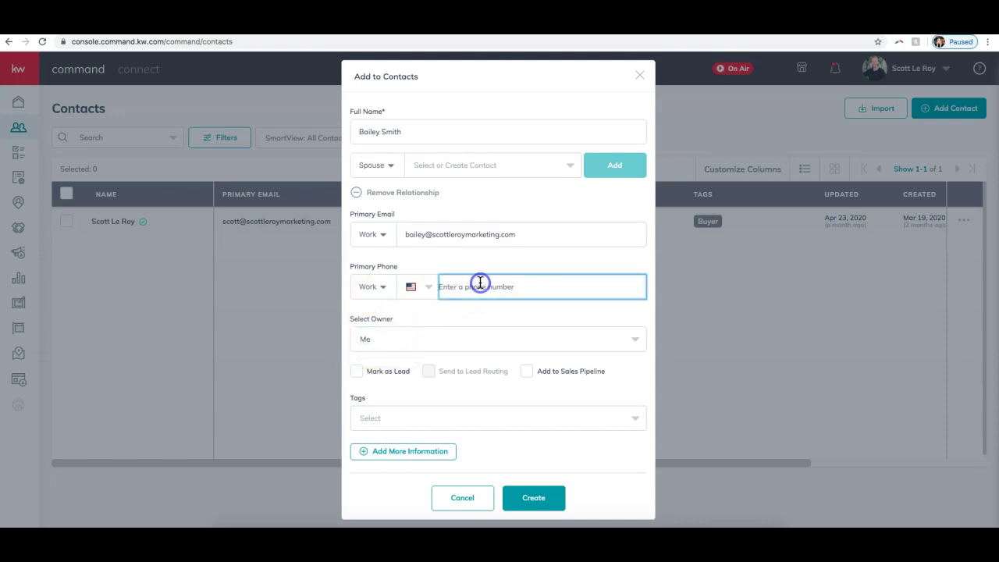
{"action": "left_click", "coordinate": [615, 334]}
{"action": "left_click", "coordinate": [408, 325]}
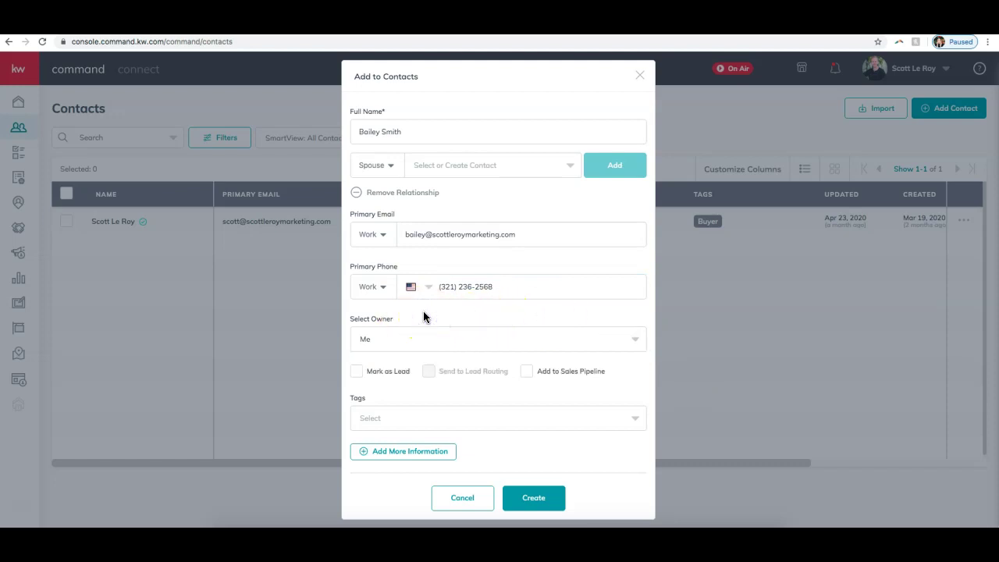
{"action": "left_click", "coordinate": [355, 374]}
{"action": "mouse_move", "coordinate": [566, 60]}
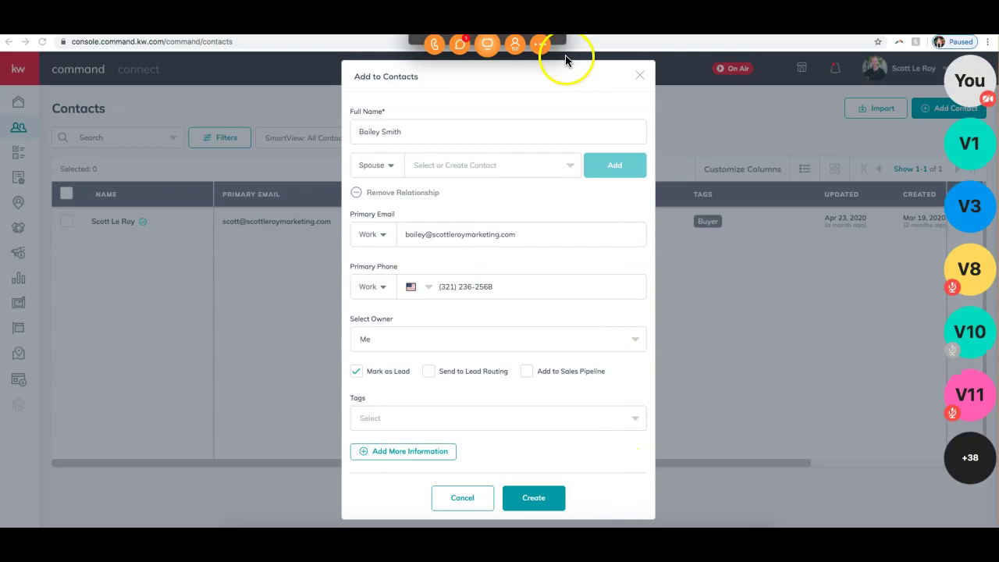
{"action": "left_click", "coordinate": [460, 45]}
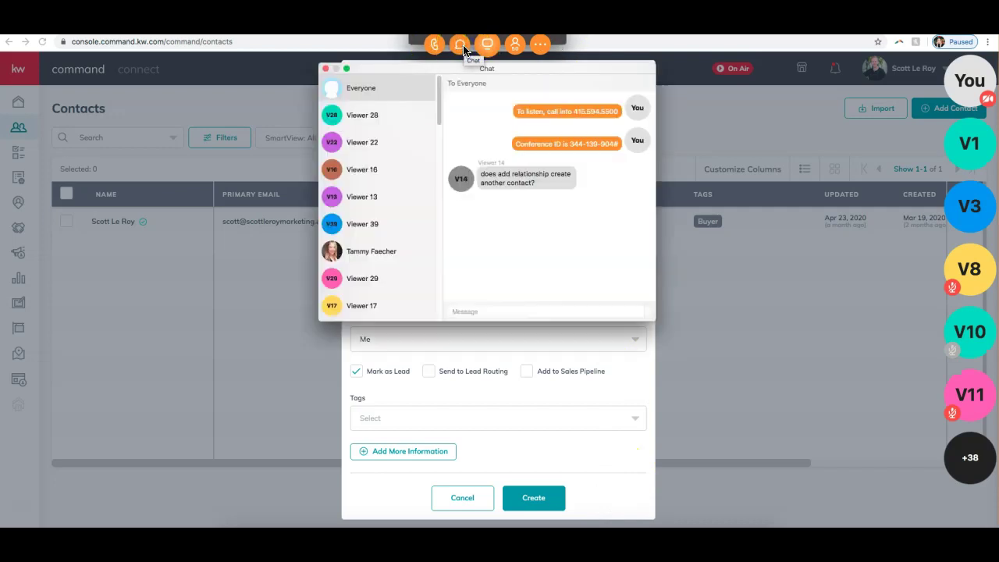
{"action": "left_click", "coordinate": [325, 69]}
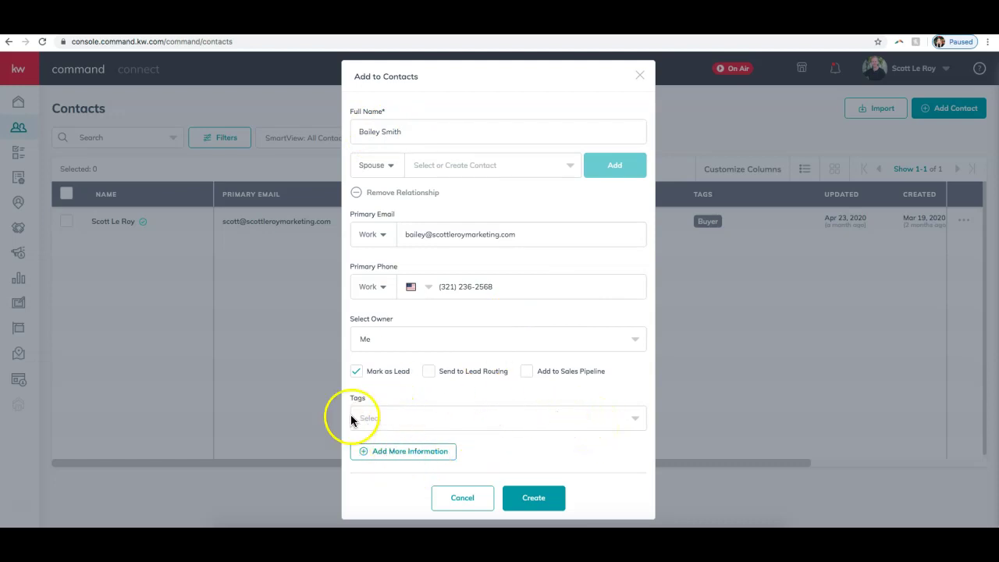
- Check the Avenger and Buyer tags in the Tags list, then close it
{"action": "left_click", "coordinate": [409, 421]}
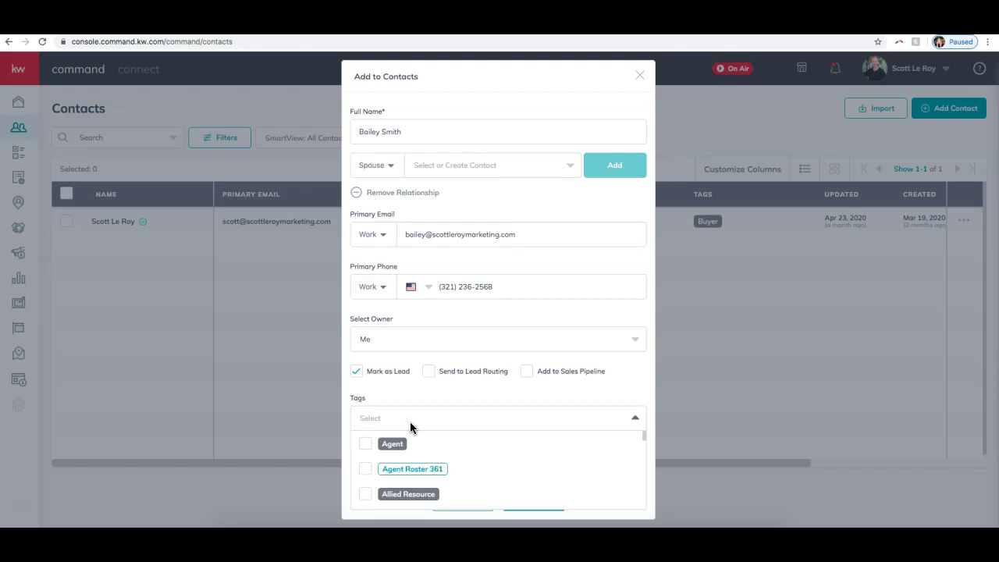
{"action": "scroll", "coordinate": [552, 454], "scroll_direction": "down", "scroll_amount": 1}
{"action": "scroll", "coordinate": [552, 454], "scroll_direction": "down", "scroll_amount": 3}
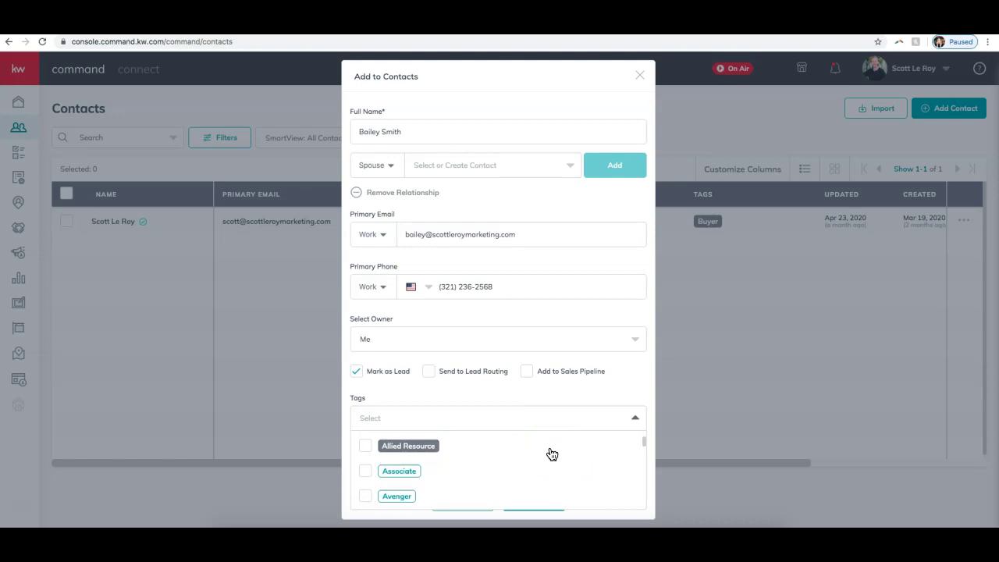
{"action": "scroll", "coordinate": [548, 433], "scroll_direction": "down", "scroll_amount": 1}
{"action": "scroll", "coordinate": [550, 435], "scroll_direction": "down", "scroll_amount": 1}
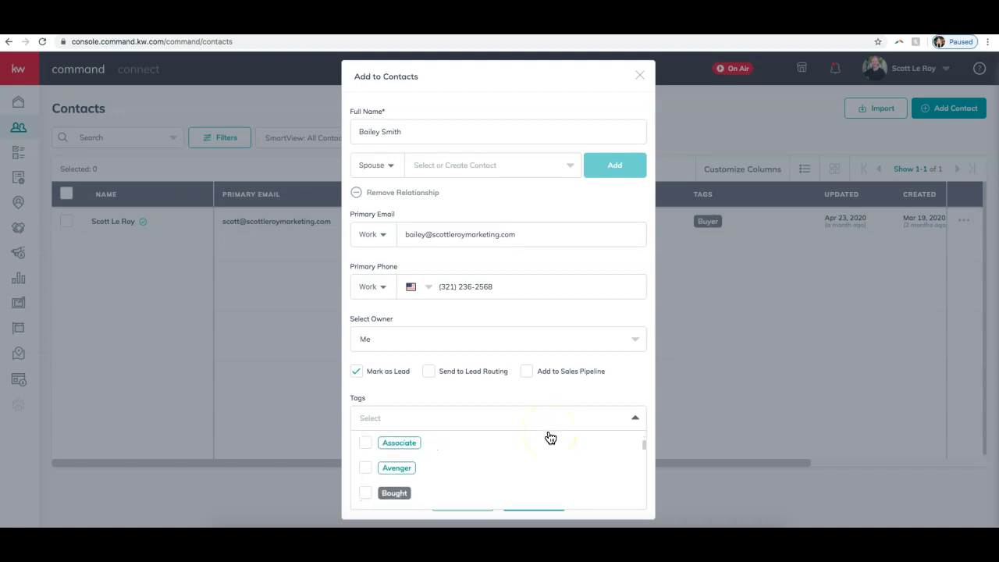
{"action": "scroll", "coordinate": [550, 437], "scroll_direction": "down", "scroll_amount": 5}
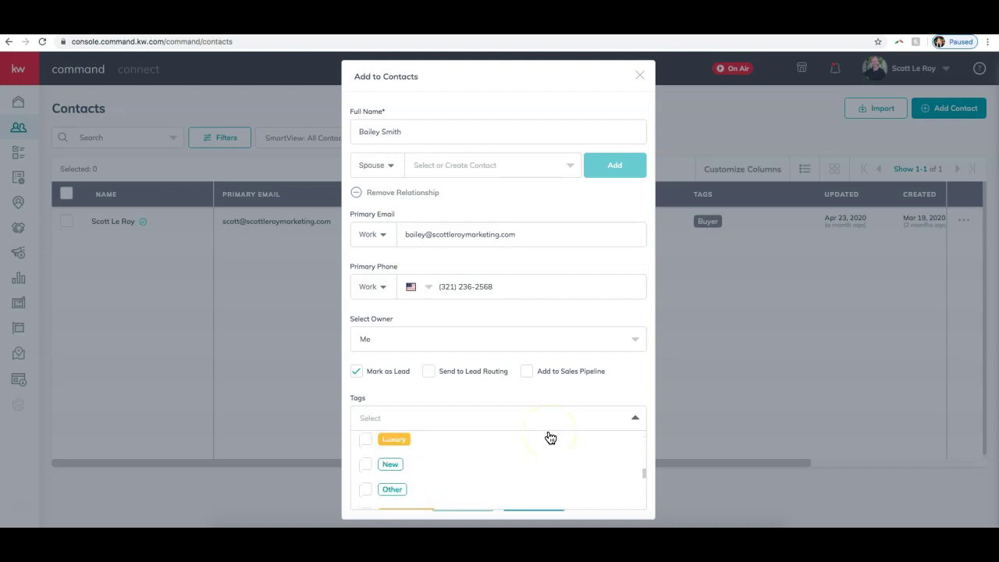
{"action": "scroll", "coordinate": [550, 437], "scroll_direction": "down", "scroll_amount": 3}
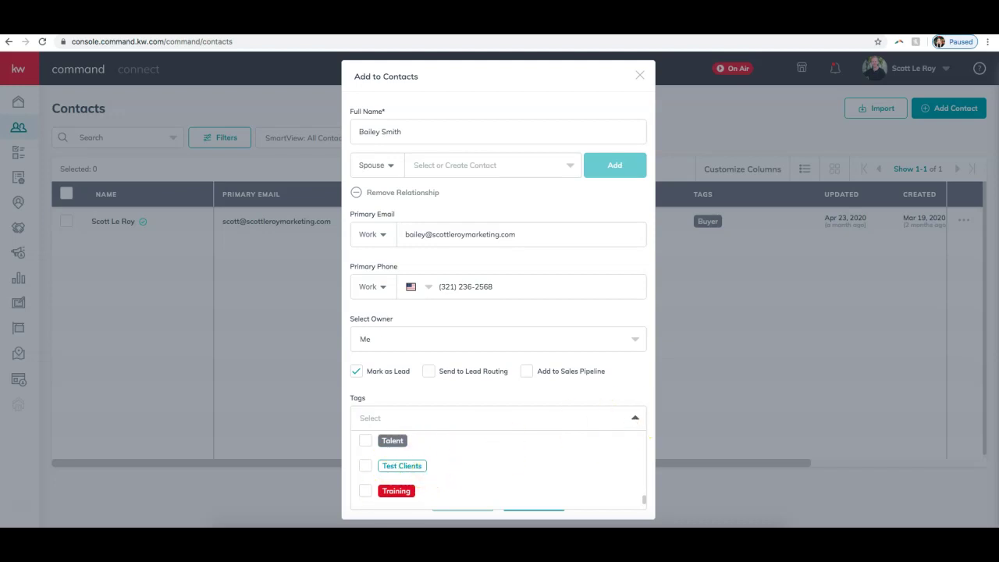
{"action": "scroll", "coordinate": [492, 482], "scroll_direction": "down", "scroll_amount": 2}
{"action": "scroll", "coordinate": [492, 485], "scroll_direction": "up", "scroll_amount": 10}
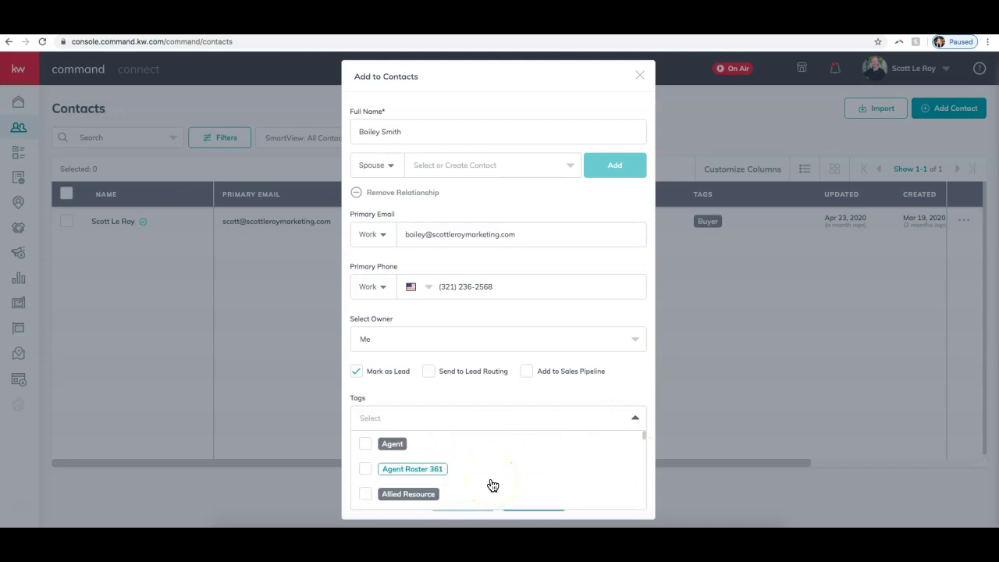
{"action": "scroll", "coordinate": [492, 484], "scroll_direction": "down", "scroll_amount": 2}
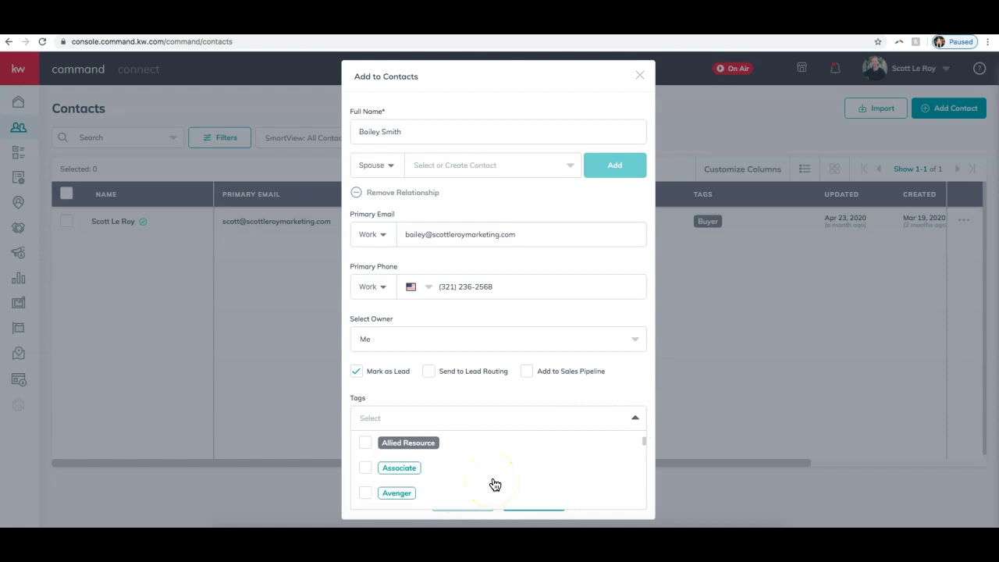
{"action": "left_click", "coordinate": [366, 495]}
{"action": "scroll", "coordinate": [492, 484], "scroll_direction": "down", "scroll_amount": 3}
{"action": "scroll", "coordinate": [483, 475], "scroll_direction": "up", "scroll_amount": 1}
{"action": "scroll", "coordinate": [483, 477], "scroll_direction": "down", "scroll_amount": 3}
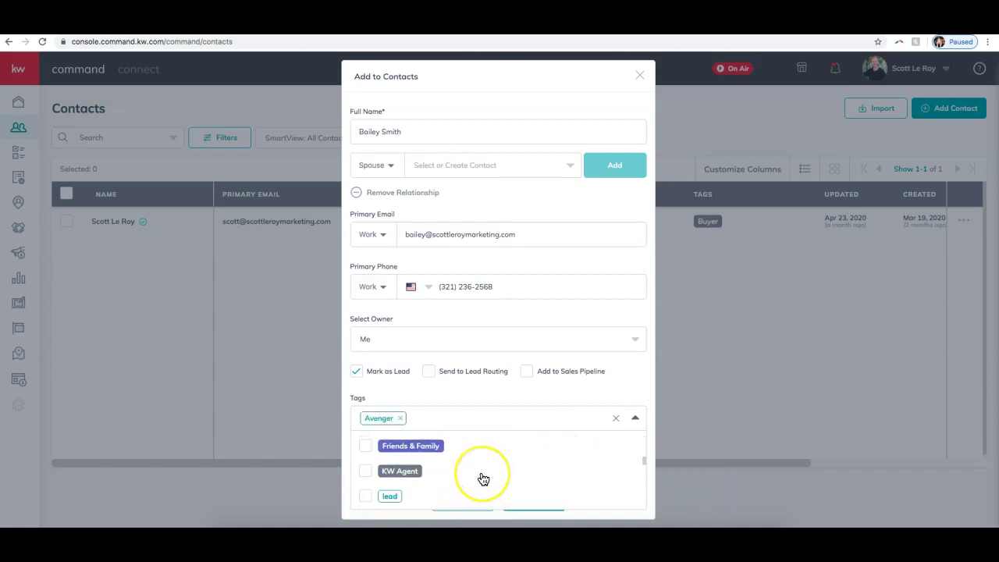
{"action": "scroll", "coordinate": [482, 477], "scroll_direction": "up", "scroll_amount": 6}
{"action": "scroll", "coordinate": [479, 475], "scroll_direction": "down", "scroll_amount": 1}
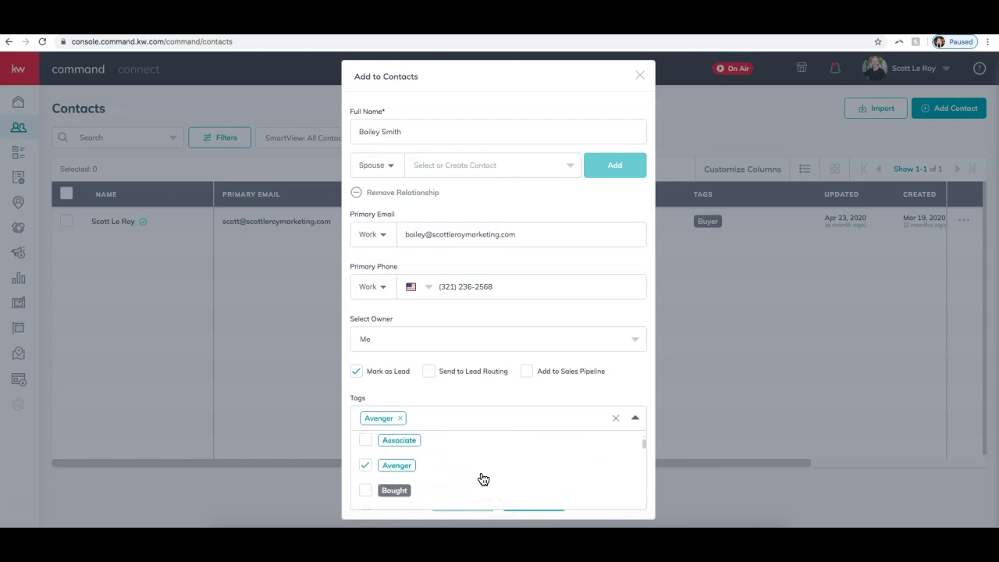
{"action": "scroll", "coordinate": [437, 493], "scroll_direction": "down", "scroll_amount": 1}
{"action": "left_click", "coordinate": [365, 477]}
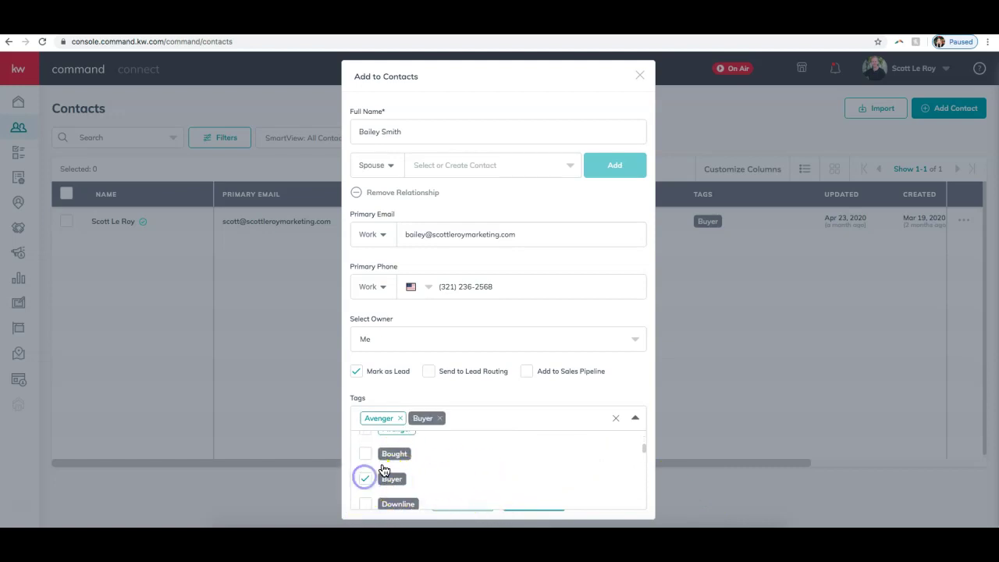
{"action": "left_click", "coordinate": [628, 382]}
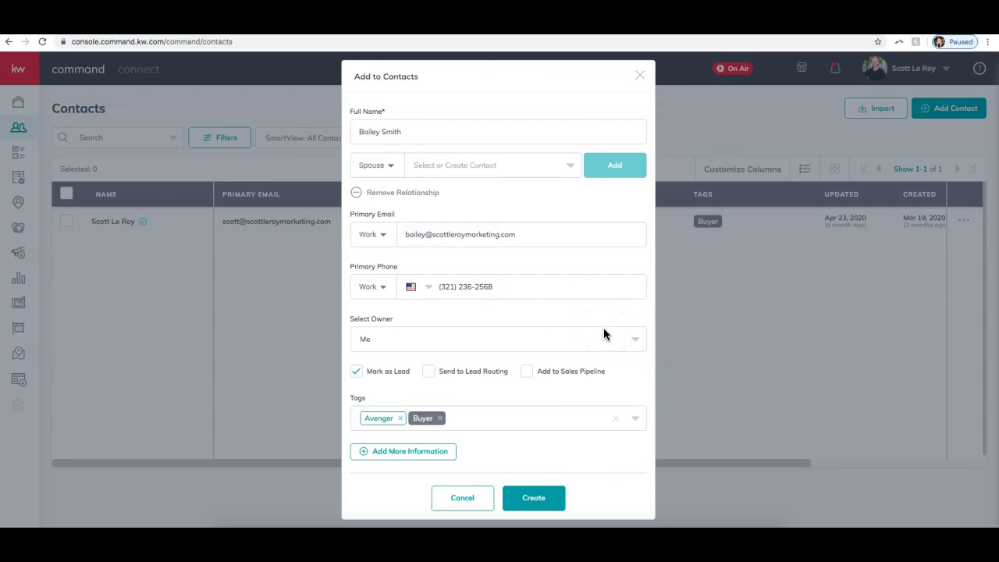
- Expand Additional Contact Information, choose Email as preferred method, and keep address type Home
{"action": "left_click", "coordinate": [399, 458]}
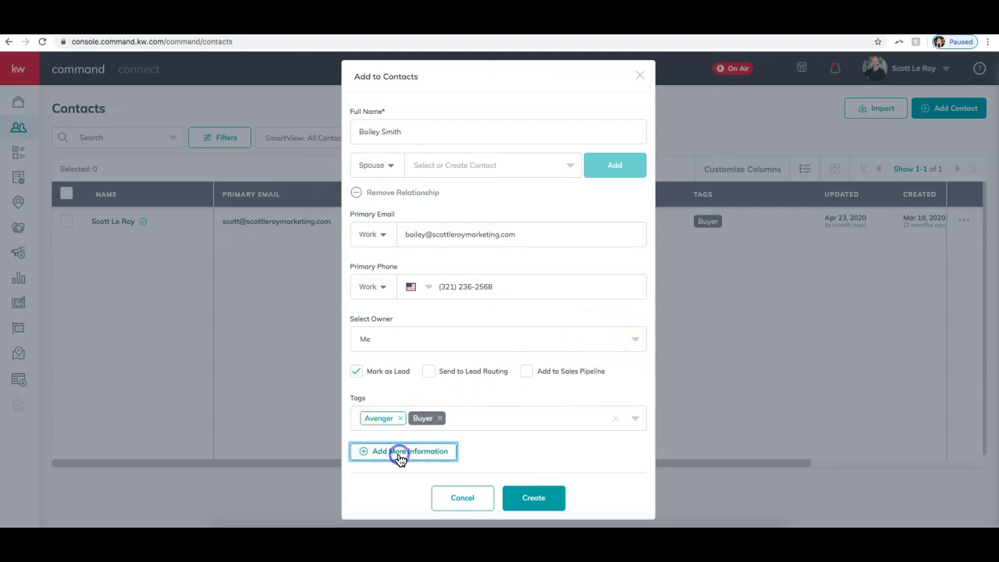
{"action": "scroll", "coordinate": [468, 430], "scroll_direction": "down", "scroll_amount": 2}
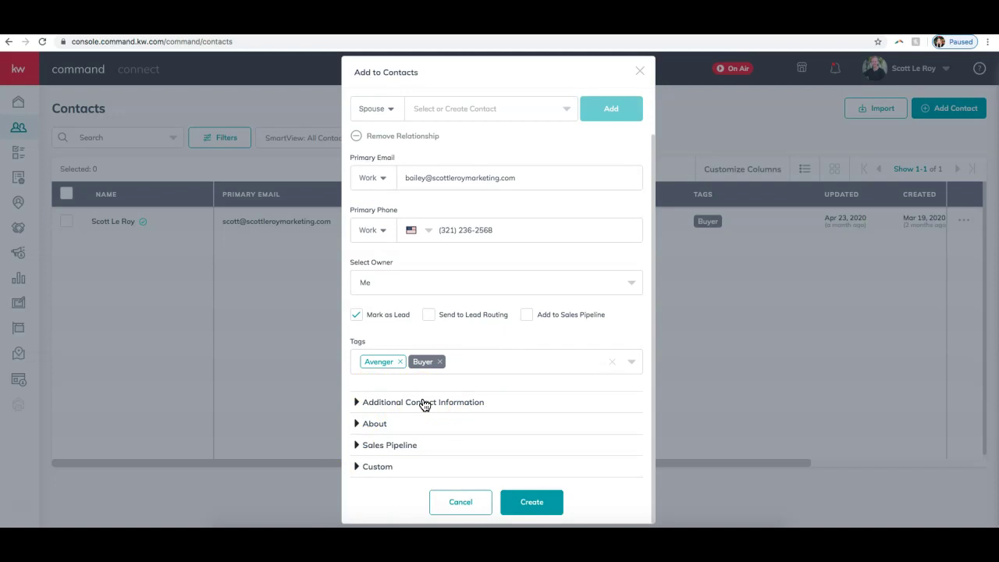
{"action": "left_click", "coordinate": [435, 403]}
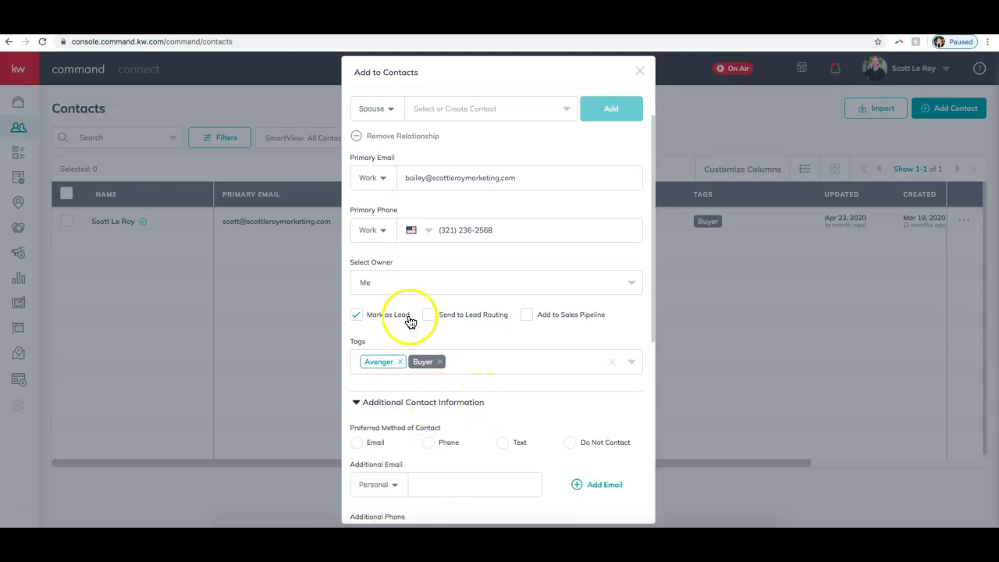
{"action": "scroll", "coordinate": [408, 320], "scroll_direction": "down", "scroll_amount": 5}
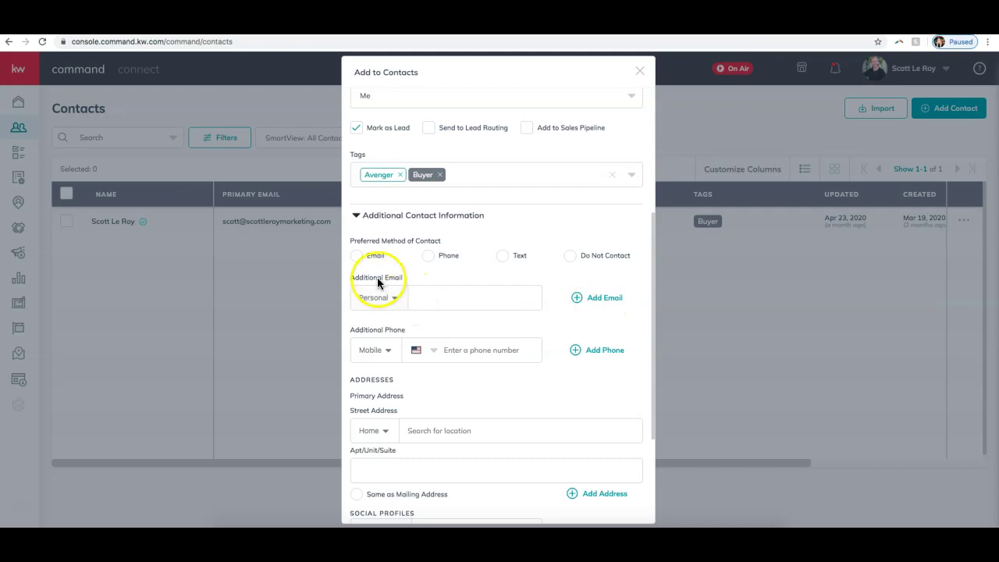
{"action": "left_click", "coordinate": [357, 258]}
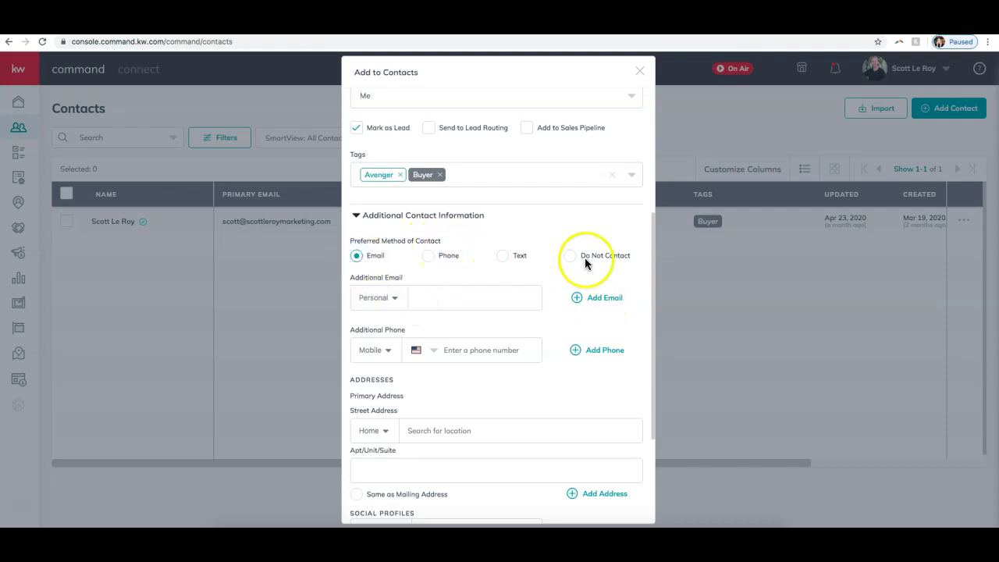
{"action": "scroll", "coordinate": [581, 263], "scroll_direction": "down", "scroll_amount": 3}
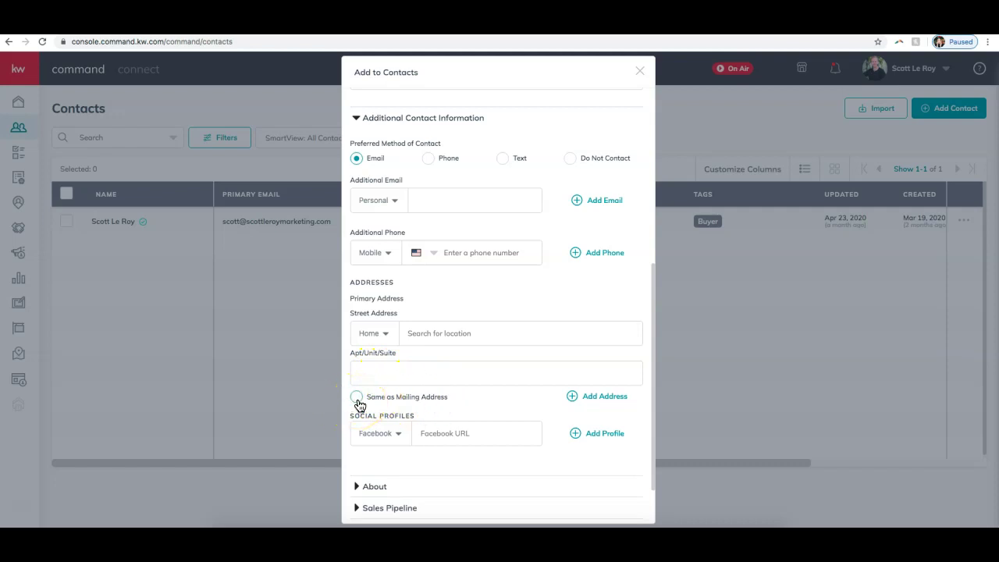
{"action": "left_click", "coordinate": [380, 334]}
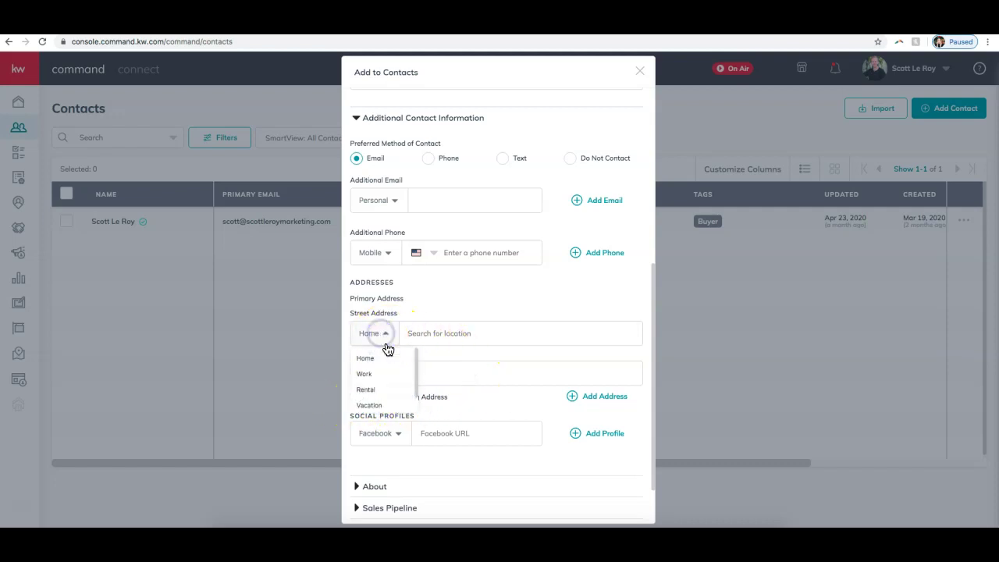
{"action": "left_click", "coordinate": [497, 286]}
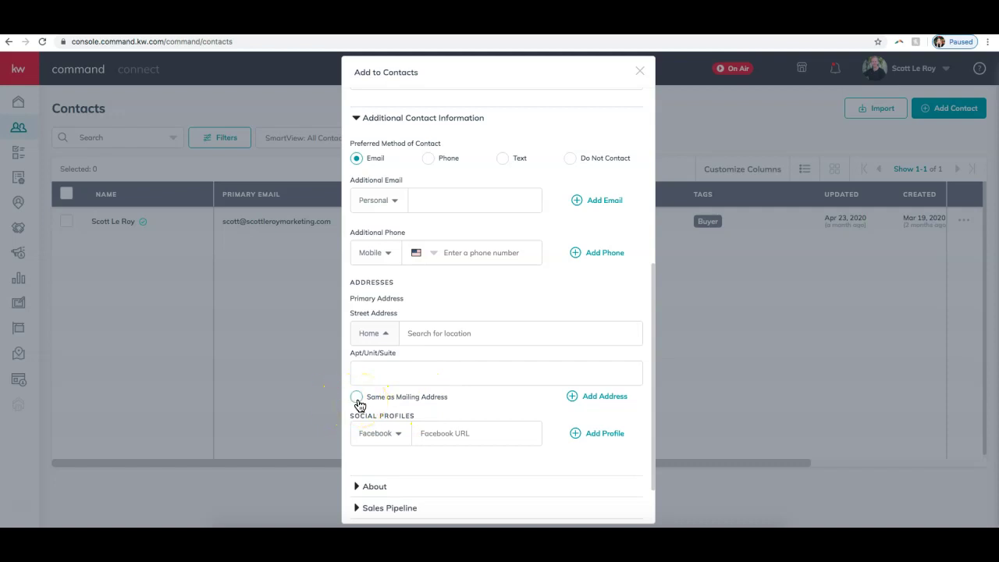
{"action": "scroll", "coordinate": [570, 414], "scroll_direction": "down", "scroll_amount": 2}
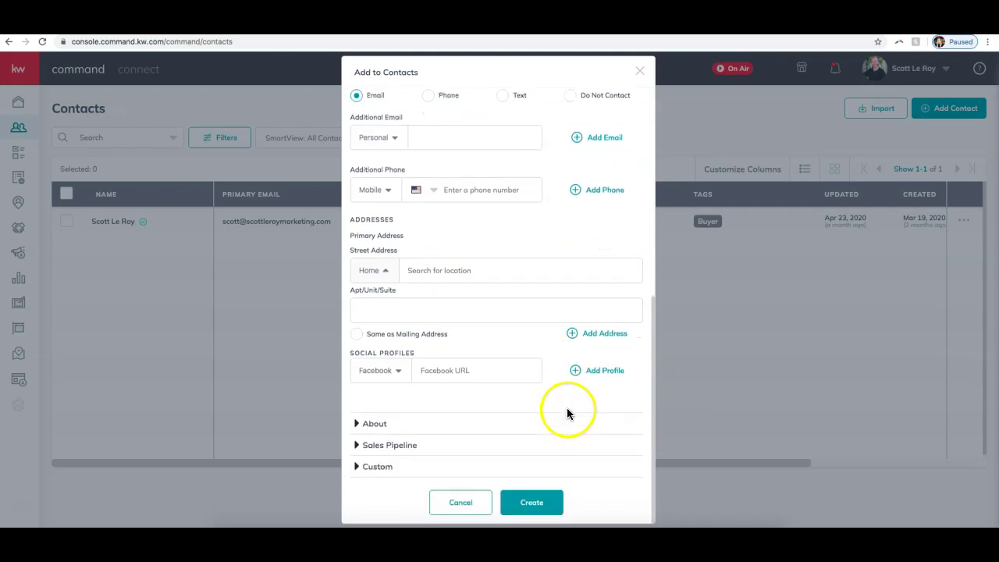
- Enter the contact's Facebook profile URL by pasting its beginning and typing the rest
{"action": "left_click", "coordinate": [475, 370]}
{"action": "left_click", "coordinate": [396, 372]}
{"action": "scroll", "coordinate": [378, 409], "scroll_direction": "down", "scroll_amount": 3}
{"action": "scroll", "coordinate": [378, 409], "scroll_direction": "up", "scroll_amount": 3}
{"action": "left_click", "coordinate": [474, 367]}
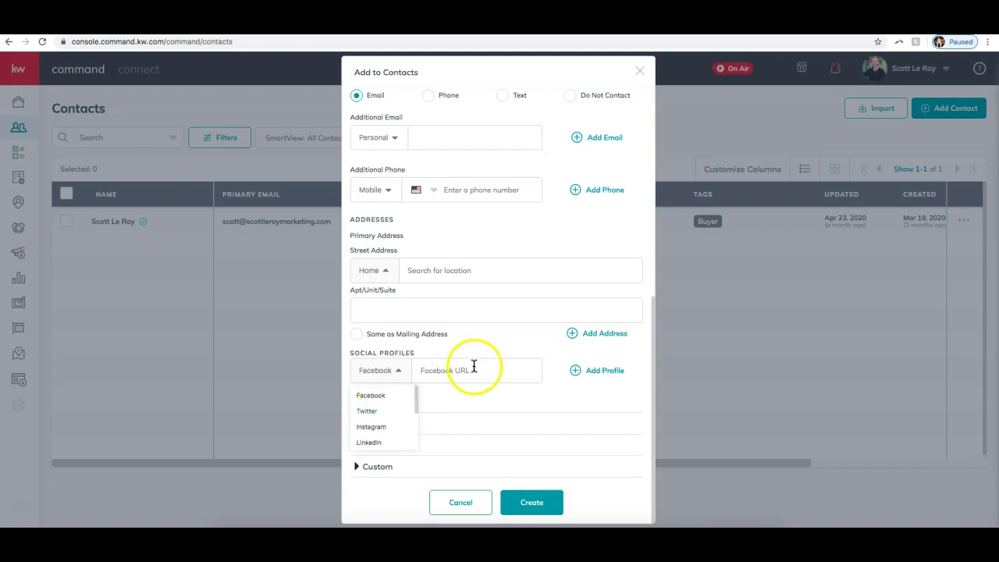
{"action": "right_click", "coordinate": [453, 366]}
{"action": "left_click", "coordinate": [448, 375]}
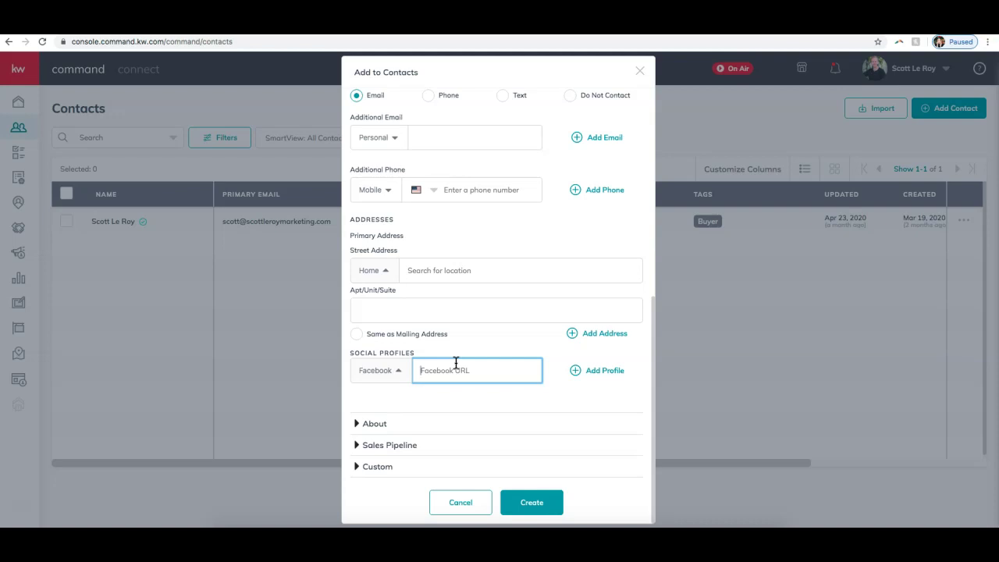
{"action": "type", "text": "https://www.facebook.com/sco"}
{"action": "left_click", "coordinate": [445, 369]}
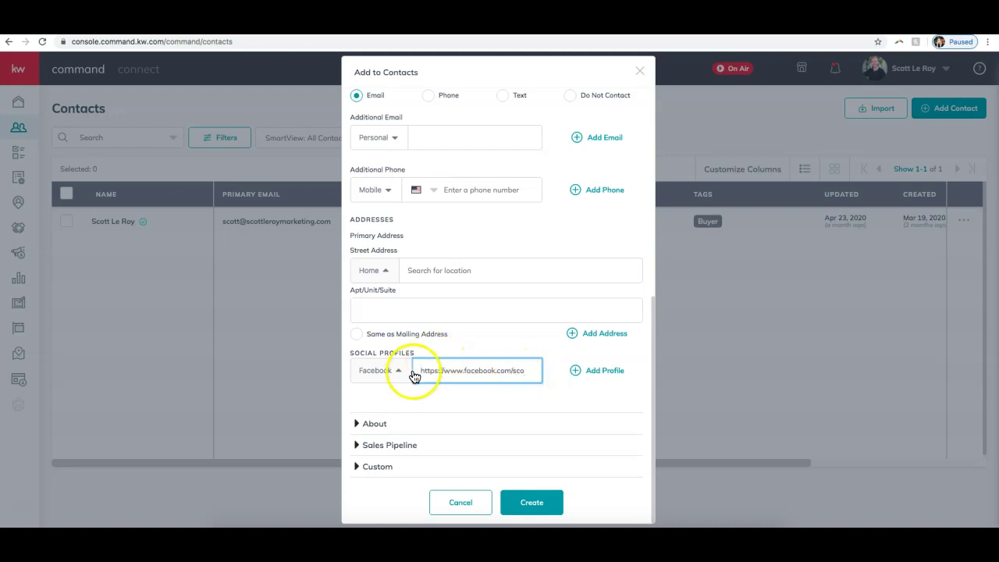
{"action": "type", "text": "ttleroy"}
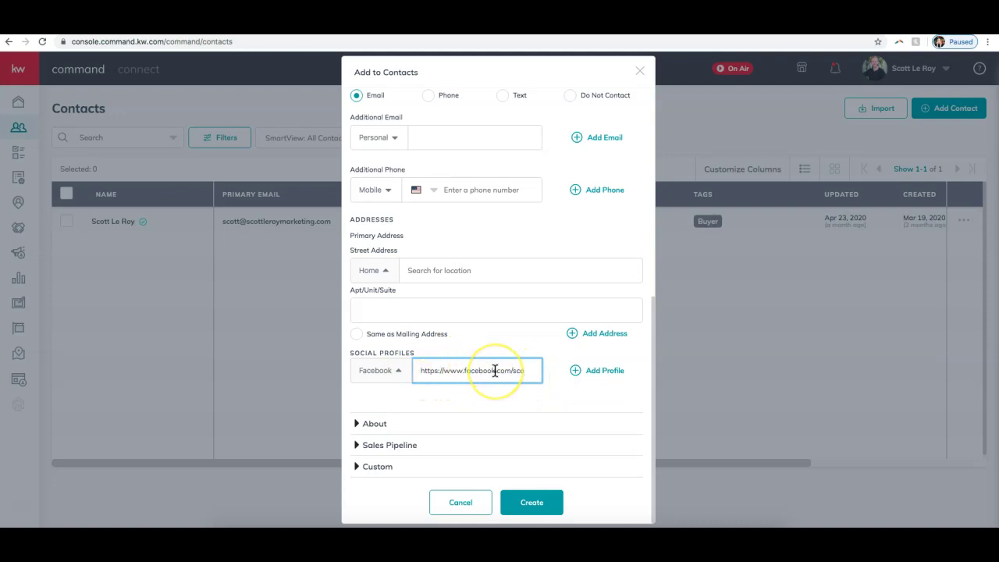
{"action": "type", "text": "marketing"}
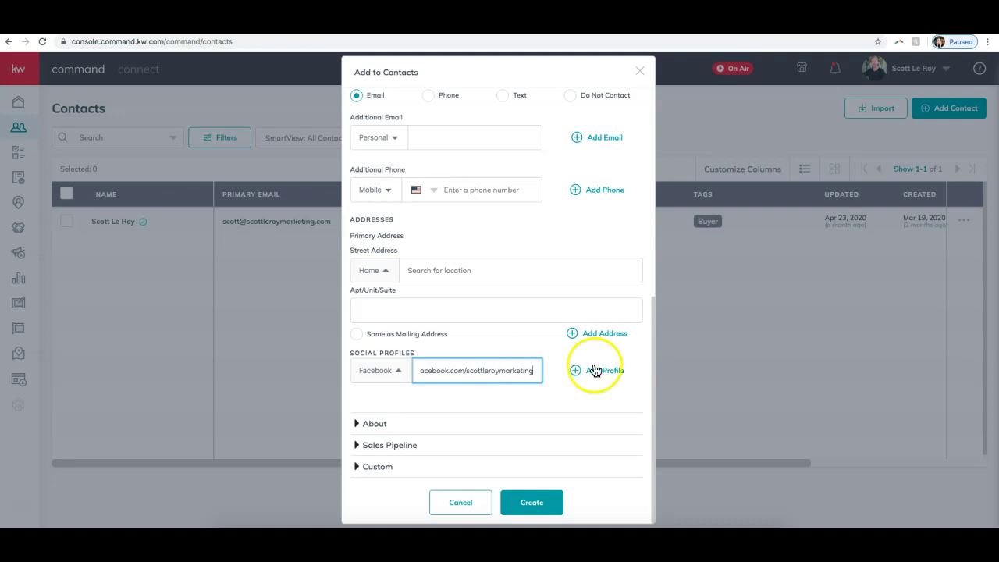
{"action": "left_click", "coordinate": [601, 512]}
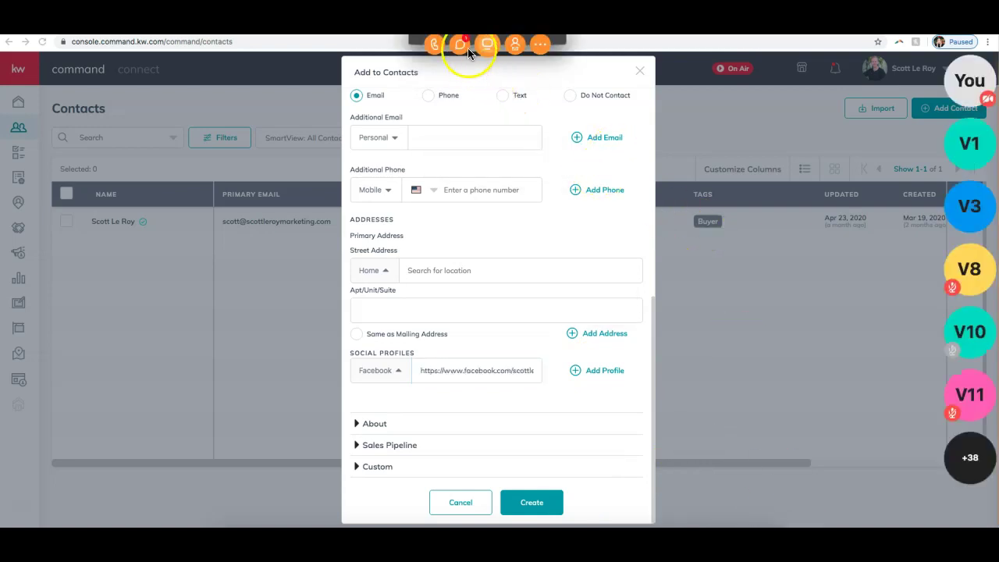
{"action": "left_click", "coordinate": [462, 44]}
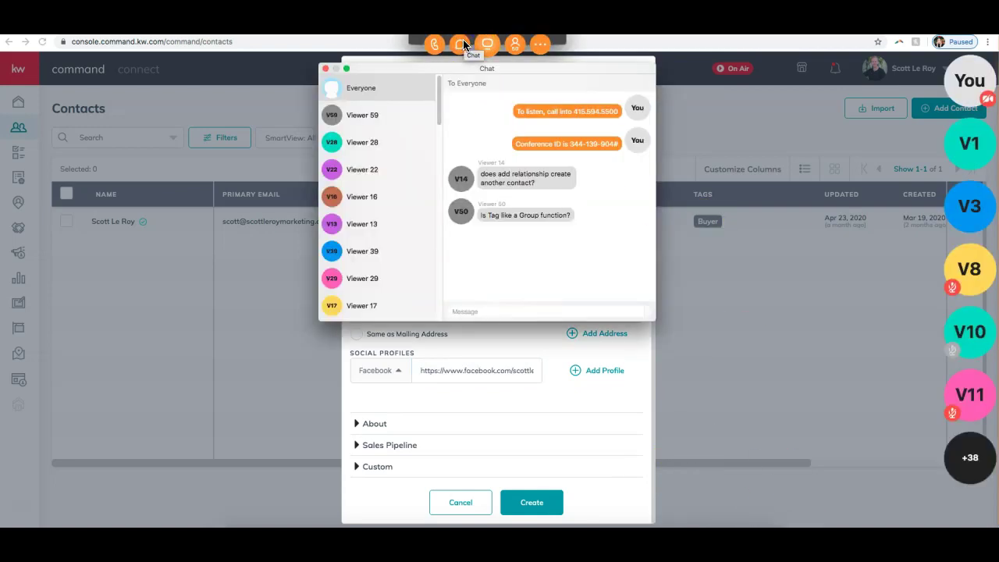
{"action": "left_click", "coordinate": [325, 69]}
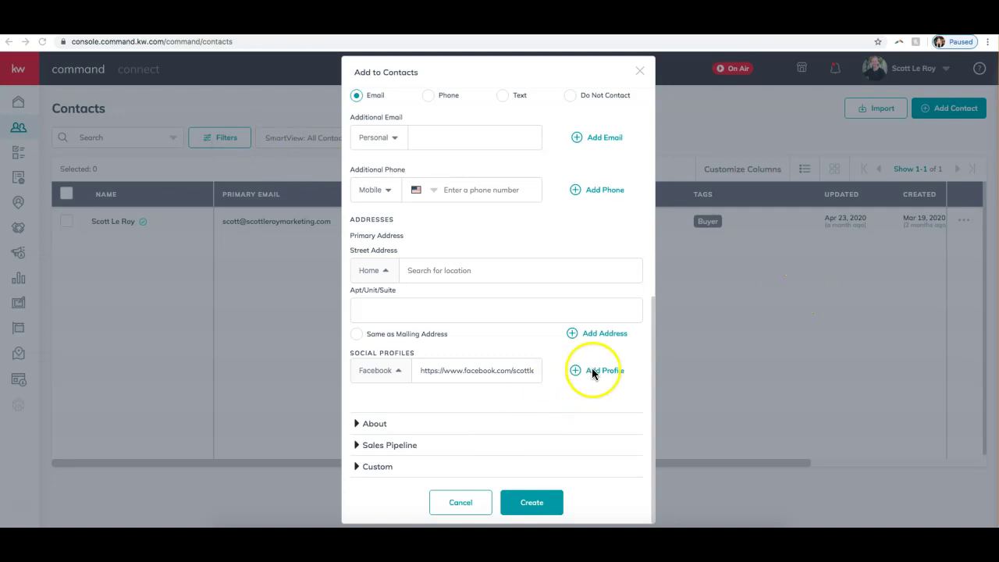
- Add an About description noting an open-house meeting, then expand Sales Pipeline
{"action": "left_click", "coordinate": [378, 426]}
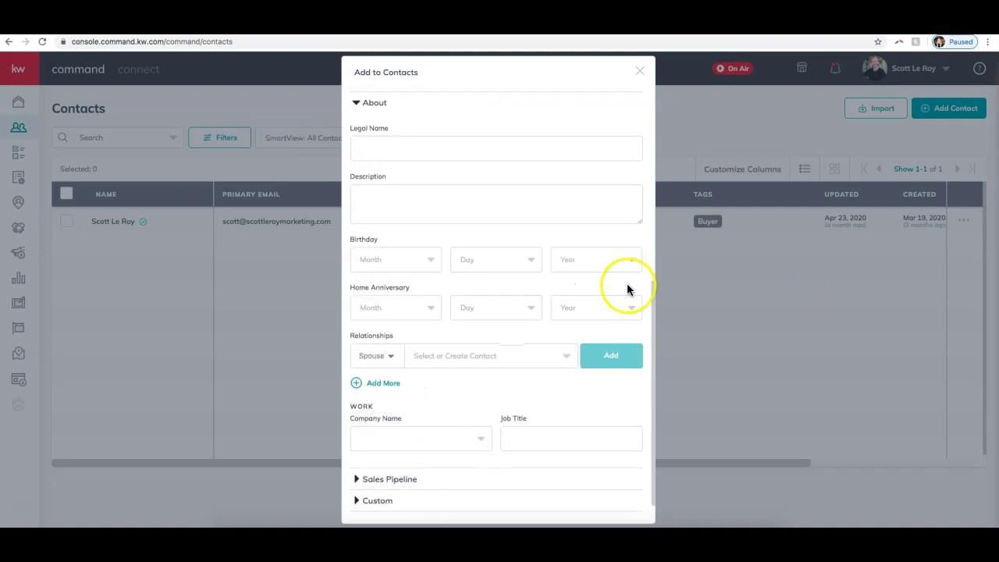
{"action": "left_click", "coordinate": [405, 149]}
{"action": "left_click", "coordinate": [410, 199]}
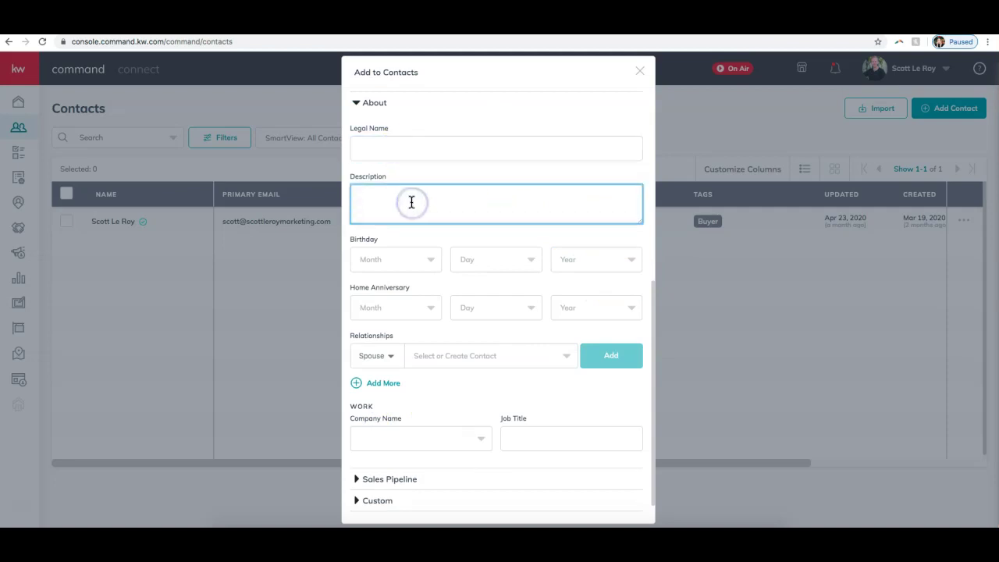
{"action": "type", "text": "Met Bailey at an open house."}
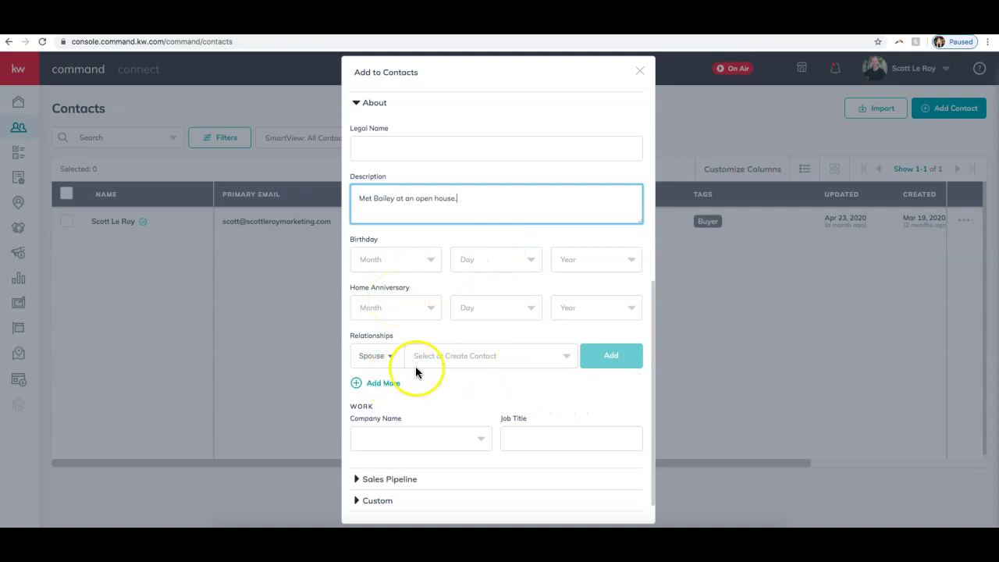
{"action": "scroll", "coordinate": [536, 385], "scroll_direction": "down", "scroll_amount": 1}
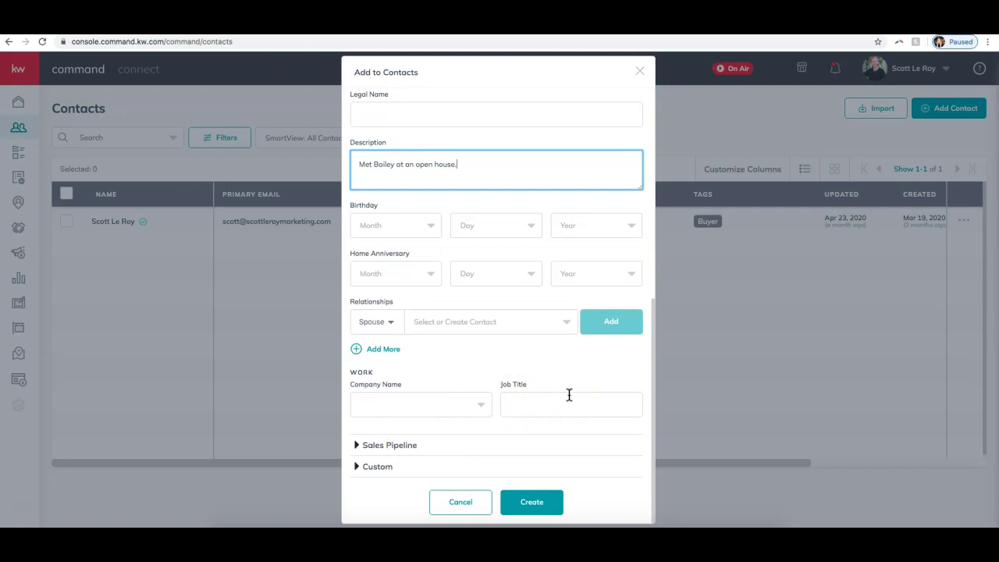
{"action": "left_click", "coordinate": [395, 445]}
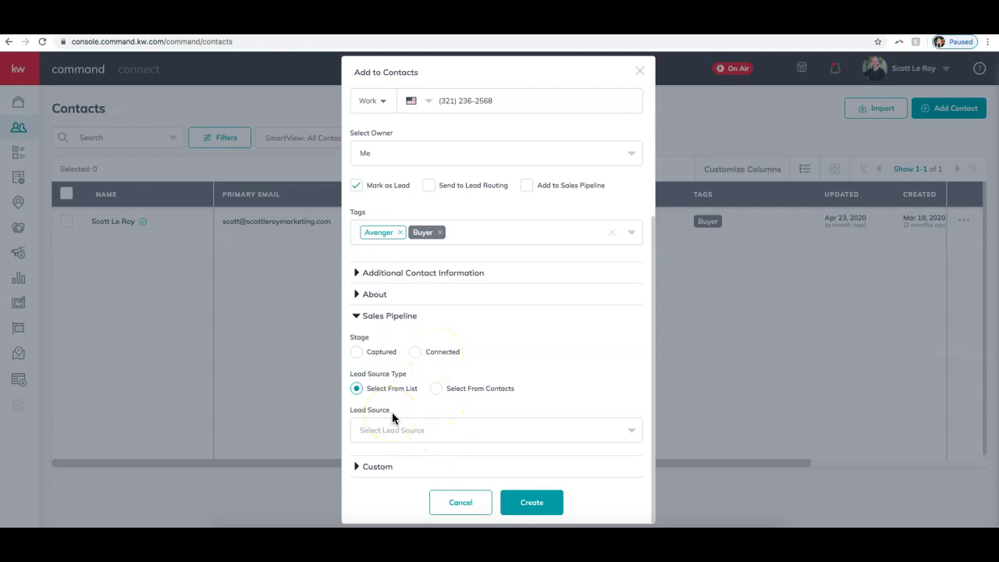
- Try taking Lead Source from existing contacts, then switch back to the source list
{"action": "left_click", "coordinate": [435, 388]}
{"action": "left_click", "coordinate": [390, 431]}
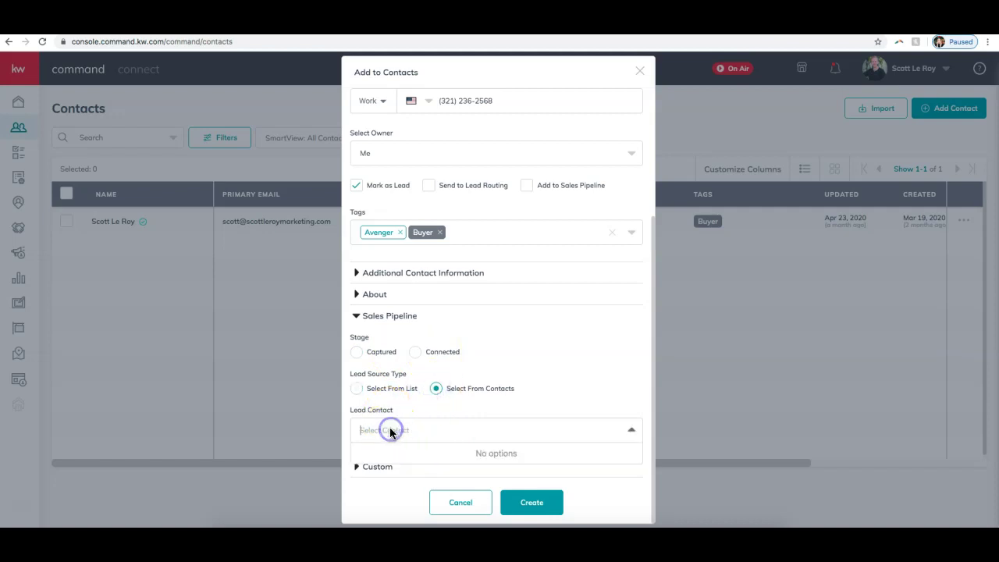
{"action": "left_click", "coordinate": [356, 389]}
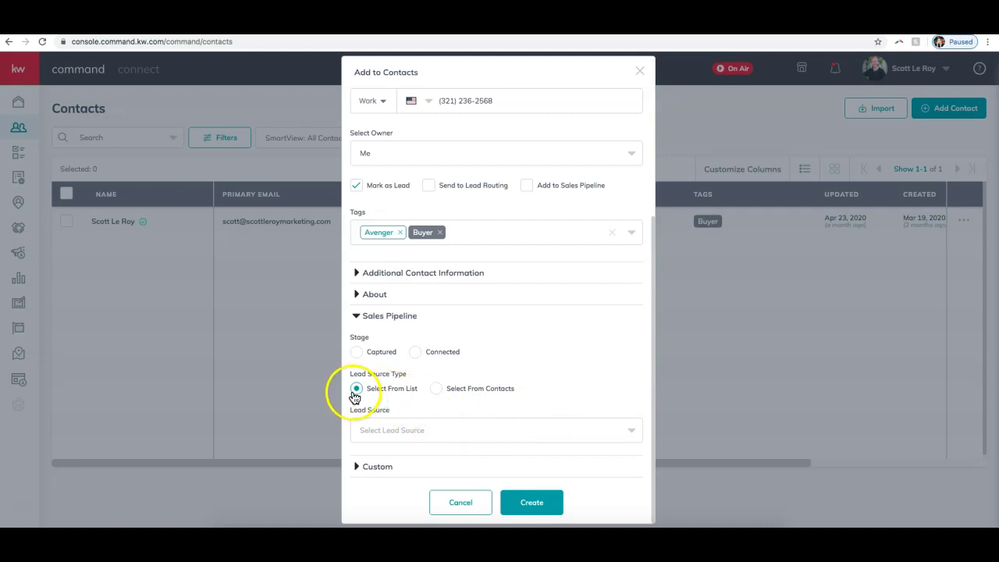
- Scroll through the Lead Source options and close the list without choosing one
{"action": "left_click", "coordinate": [409, 430]}
{"action": "scroll", "coordinate": [475, 449], "scroll_direction": "down", "scroll_amount": 5}
{"action": "scroll", "coordinate": [507, 483], "scroll_direction": "down", "scroll_amount": 2}
{"action": "scroll", "coordinate": [398, 475], "scroll_direction": "down", "scroll_amount": 1}
{"action": "scroll", "coordinate": [397, 474], "scroll_direction": "up", "scroll_amount": 10}
{"action": "scroll", "coordinate": [402, 475], "scroll_direction": "down", "scroll_amount": 15}
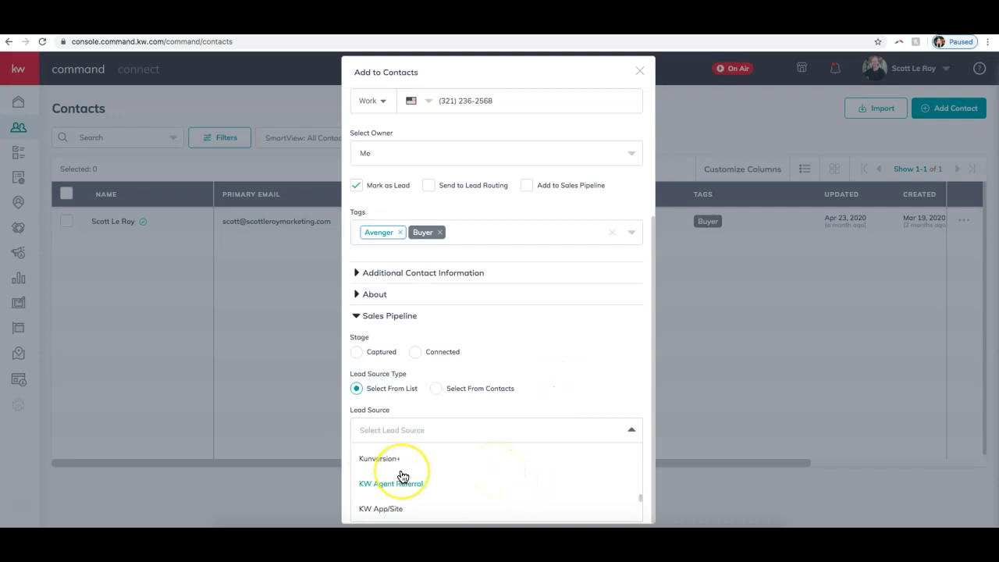
{"action": "scroll", "coordinate": [405, 476], "scroll_direction": "down", "scroll_amount": 5}
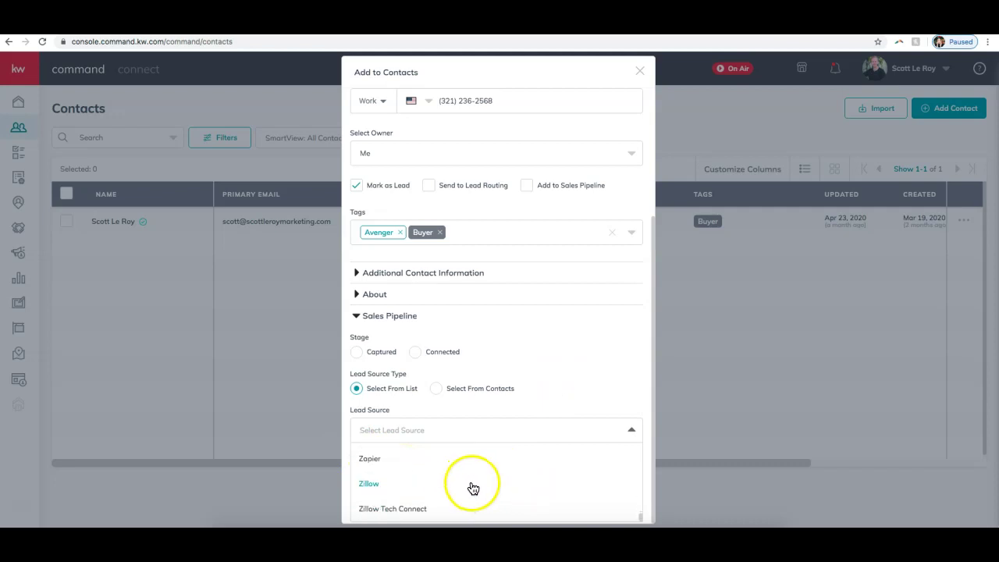
{"action": "scroll", "coordinate": [531, 494], "scroll_direction": "up", "scroll_amount": 20}
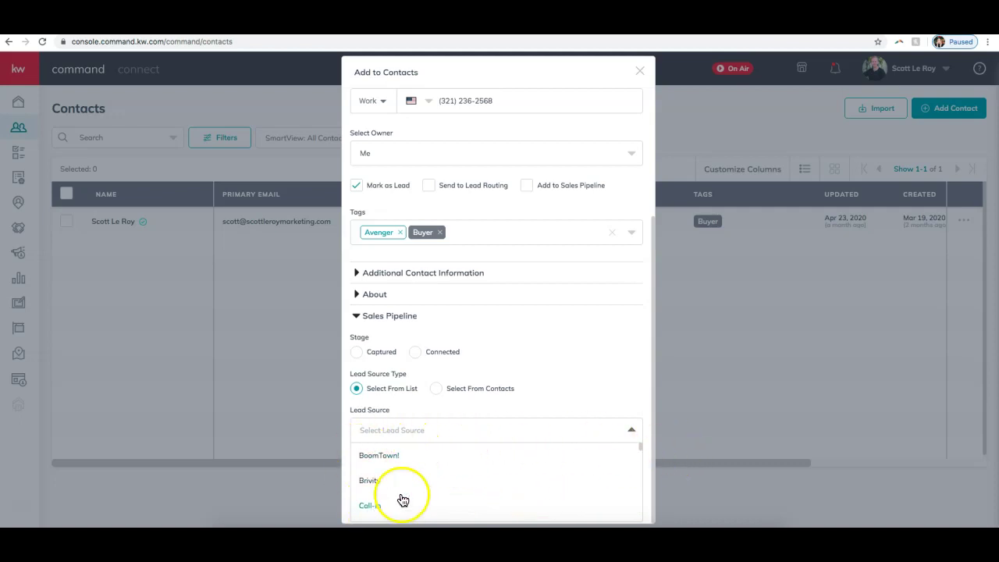
{"action": "left_click", "coordinate": [601, 399]}
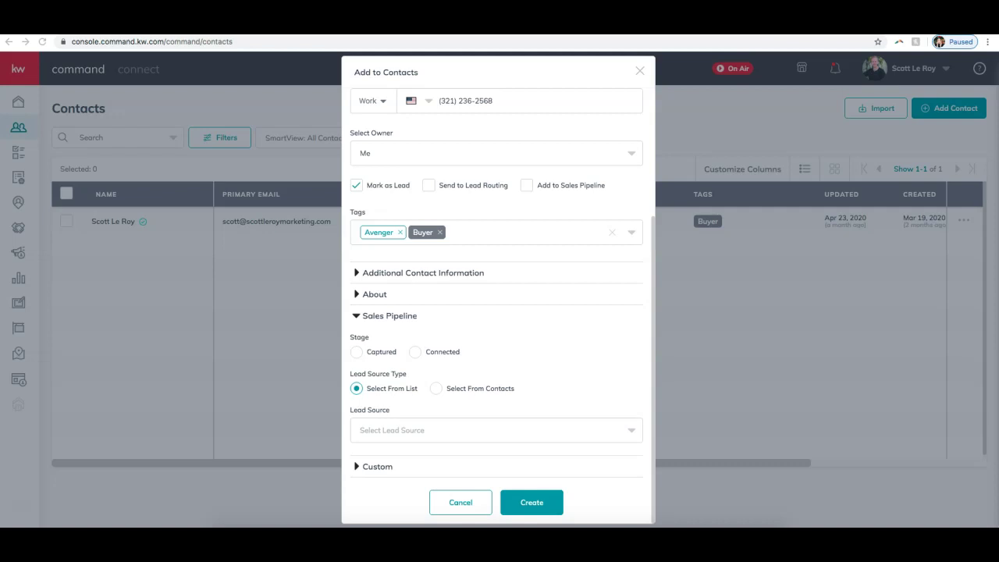
- Expand the Custom section and add a new custom field entry
{"action": "left_click", "coordinate": [374, 471]}
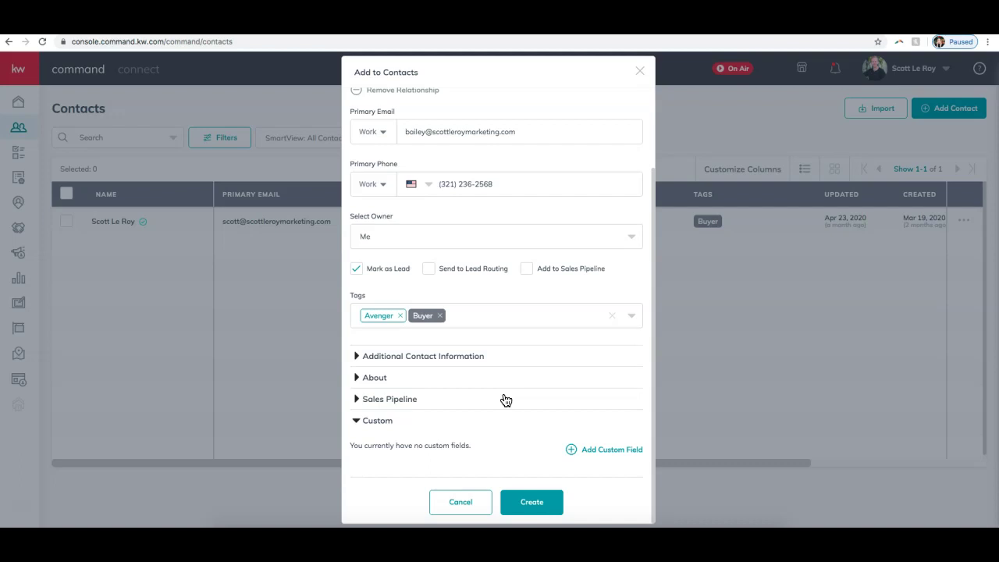
{"action": "scroll", "coordinate": [535, 335], "scroll_direction": "up", "scroll_amount": 3}
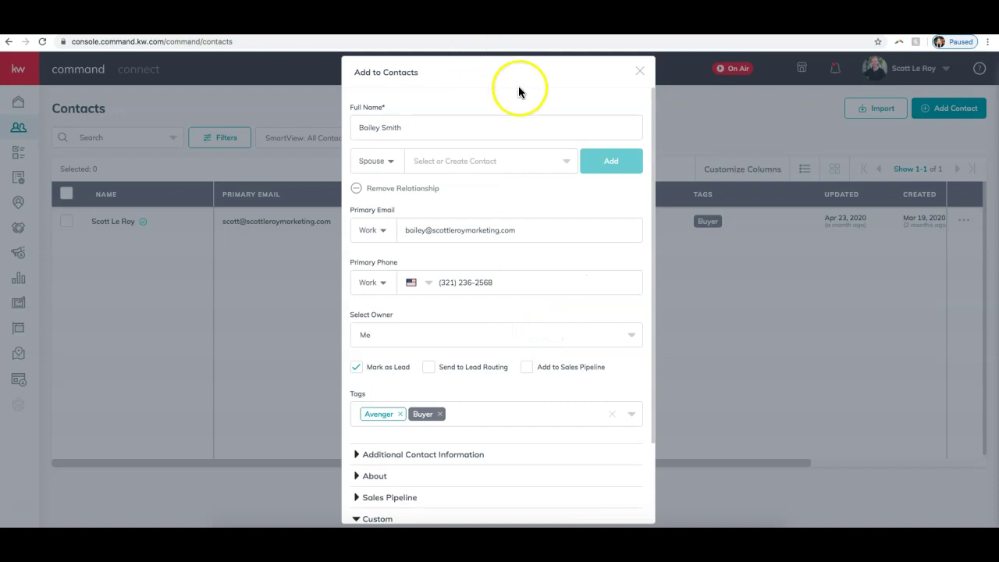
{"action": "scroll", "coordinate": [495, 351], "scroll_direction": "down", "scroll_amount": 3}
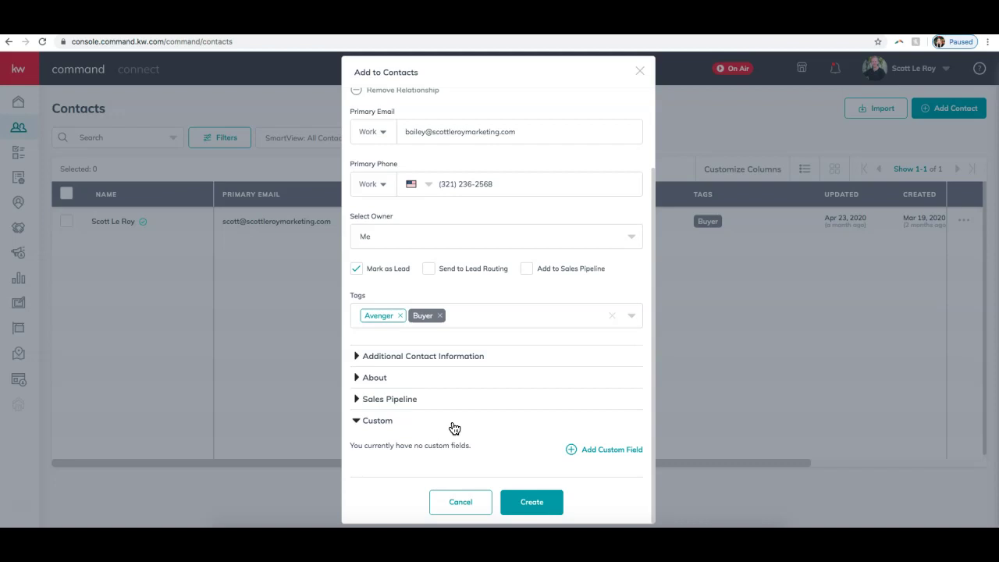
{"action": "left_click", "coordinate": [616, 452]}
{"action": "scroll", "coordinate": [498, 413], "scroll_direction": "down", "scroll_amount": 1}
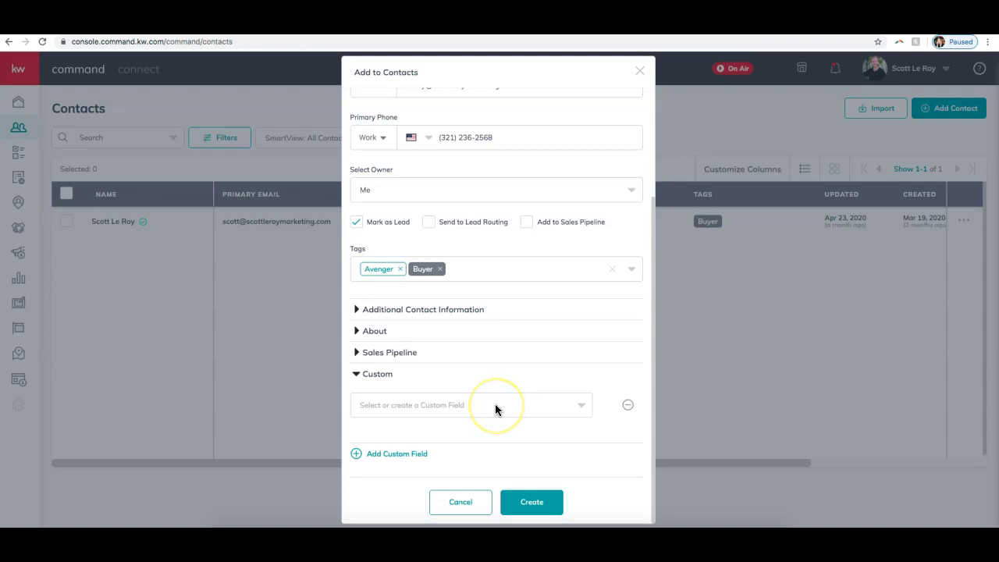
- Browse the 'Select or create a Custom Field' list, including Favorite Sports Team, Hometown and Child's Birthday
{"action": "left_click", "coordinate": [397, 406]}
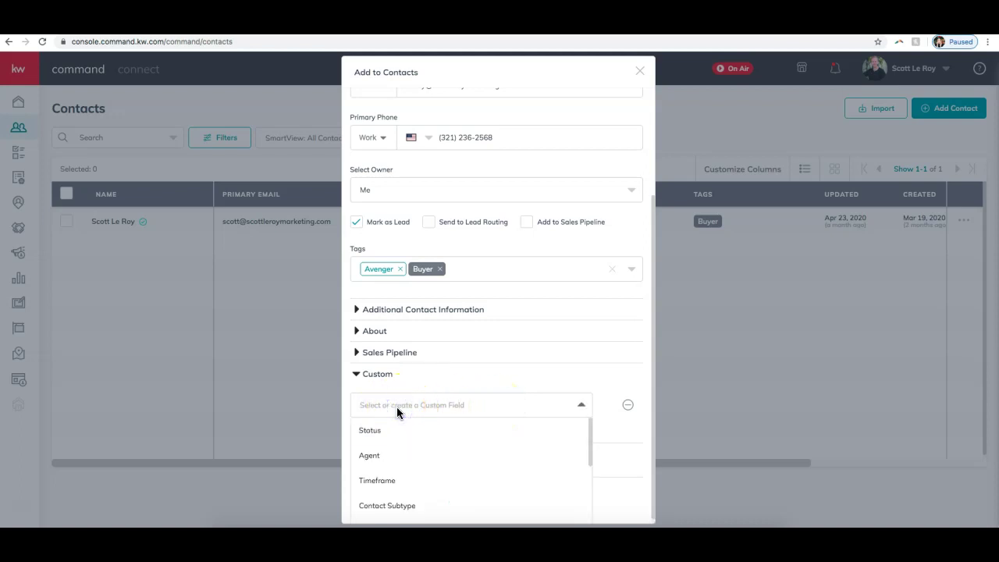
{"action": "left_click", "coordinate": [558, 383]}
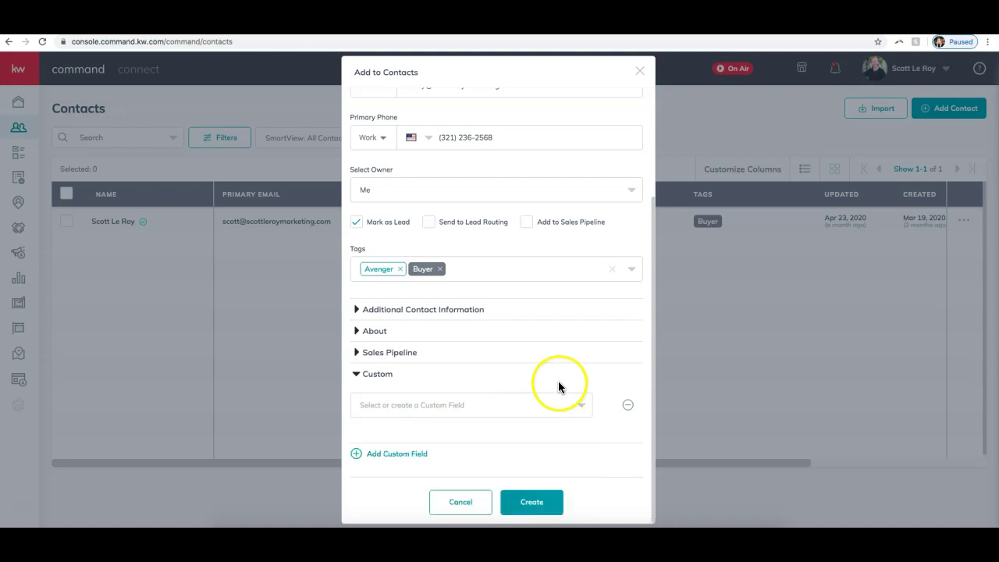
{"action": "left_click", "coordinate": [462, 405]}
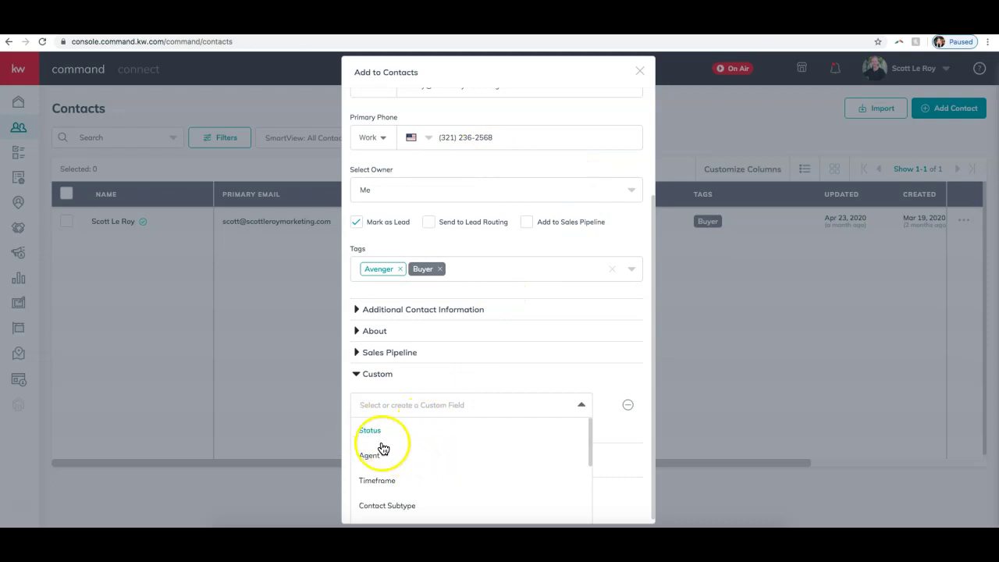
{"action": "scroll", "coordinate": [392, 459], "scroll_direction": "down", "scroll_amount": 3}
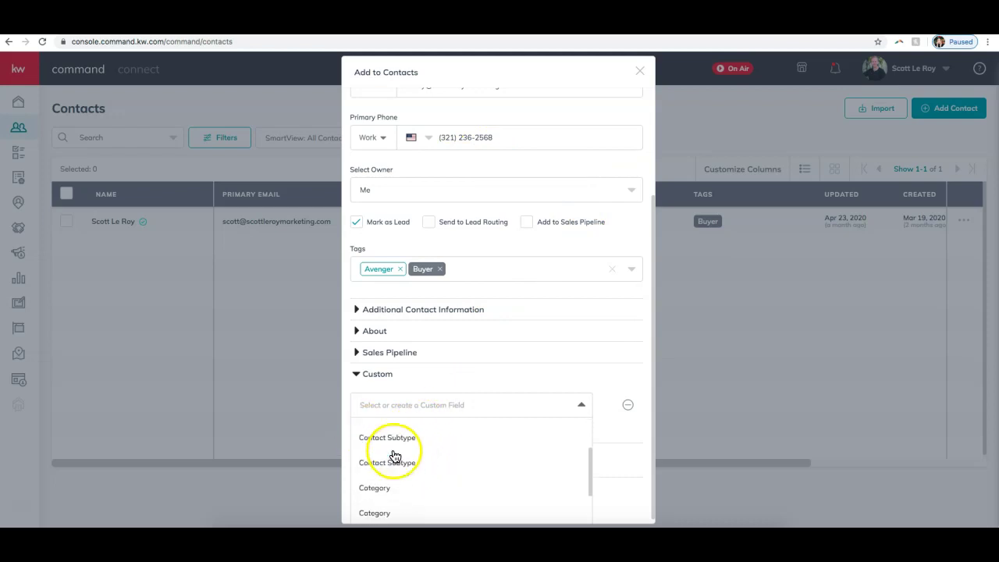
{"action": "scroll", "coordinate": [429, 459], "scroll_direction": "down", "scroll_amount": 5}
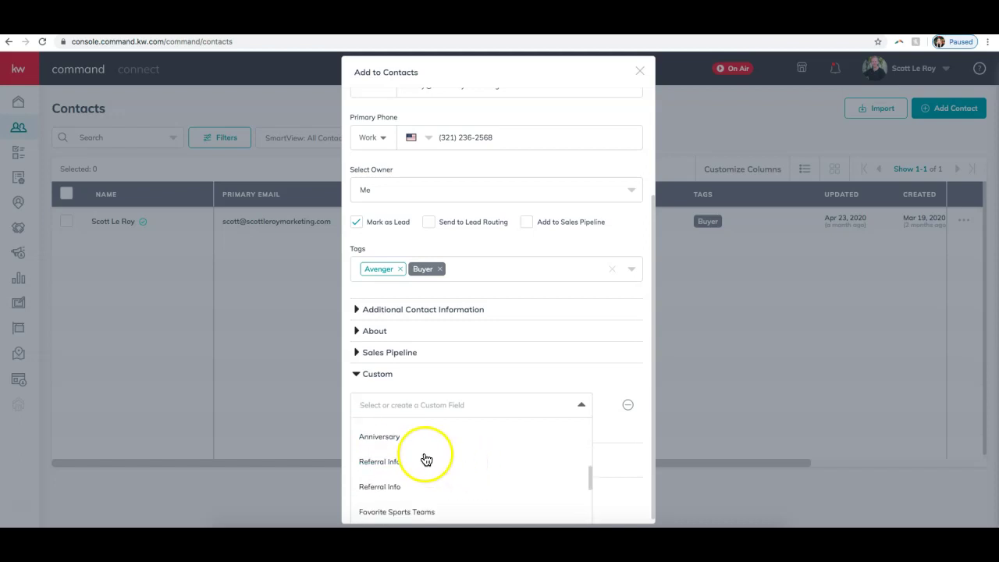
{"action": "scroll", "coordinate": [422, 456], "scroll_direction": "up", "scroll_amount": 2}
{"action": "scroll", "coordinate": [412, 453], "scroll_direction": "down", "scroll_amount": 4}
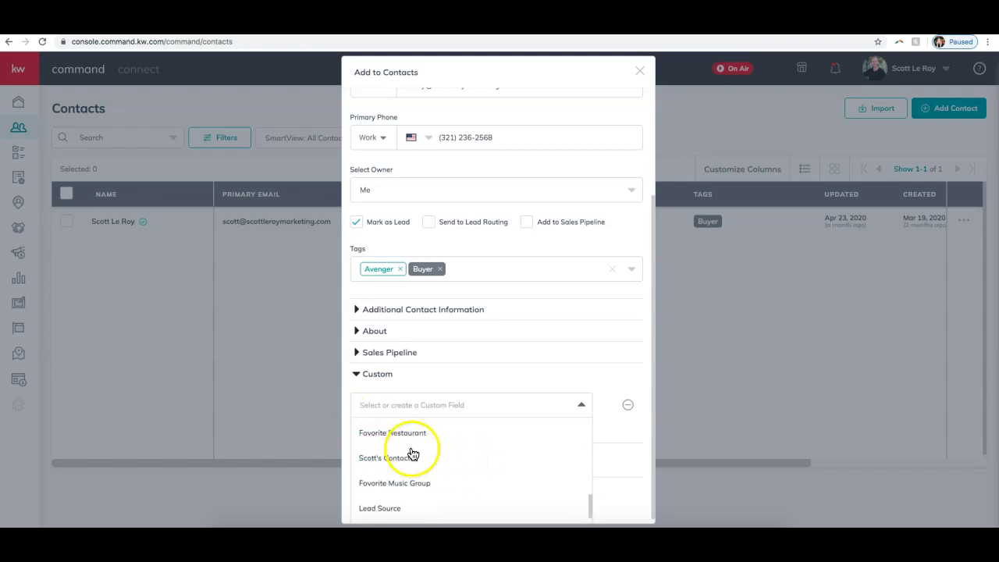
{"action": "scroll", "coordinate": [405, 437], "scroll_direction": "up", "scroll_amount": 1}
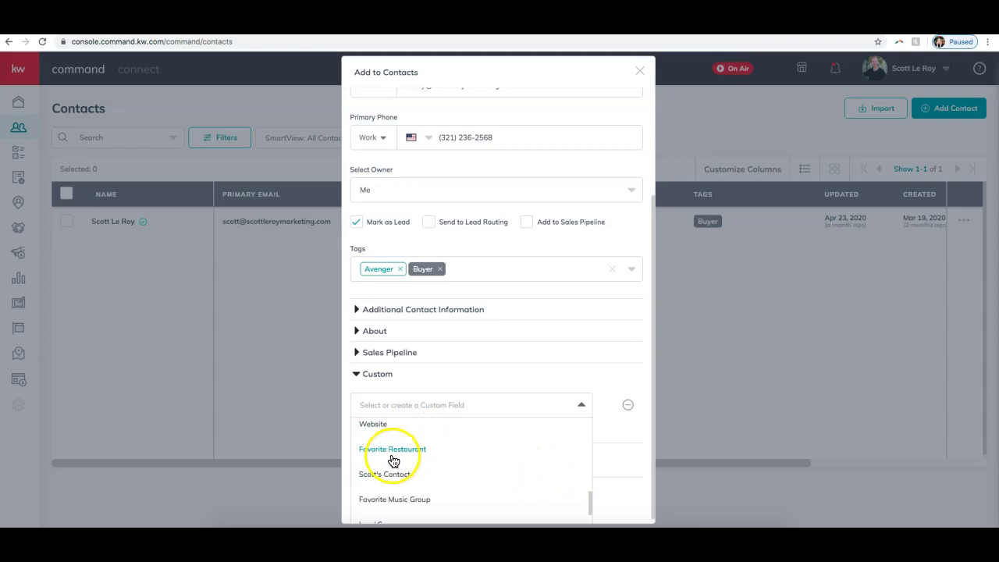
{"action": "scroll", "coordinate": [410, 456], "scroll_direction": "down", "scroll_amount": 1}
{"action": "scroll", "coordinate": [499, 468], "scroll_direction": "down", "scroll_amount": 3}
{"action": "scroll", "coordinate": [490, 467], "scroll_direction": "down", "scroll_amount": 1}
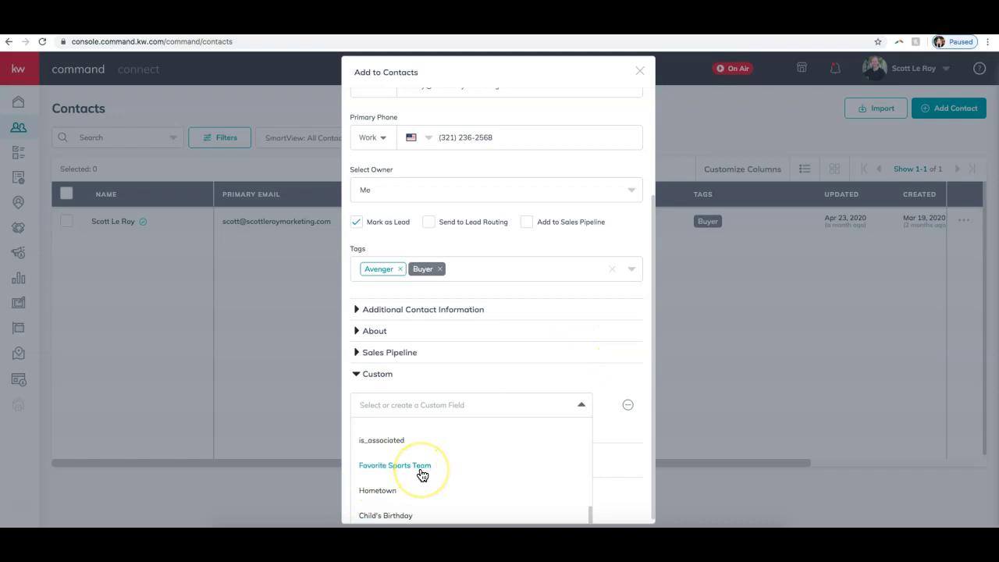
- Set the custom field Favorite Sports Team to 'Anaheim Ducks' and create the contact
{"action": "left_click", "coordinate": [403, 471]}
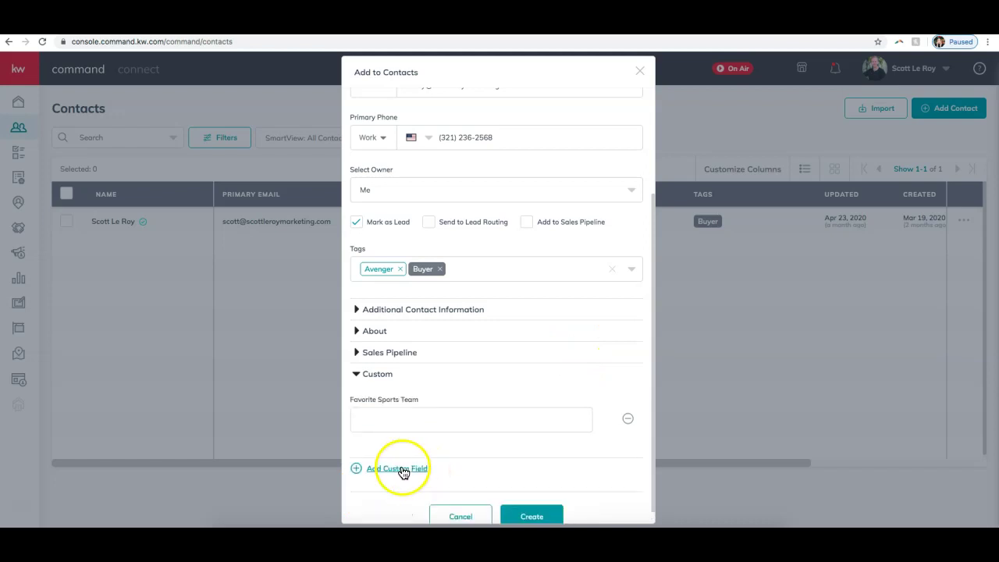
{"action": "left_click", "coordinate": [404, 418]}
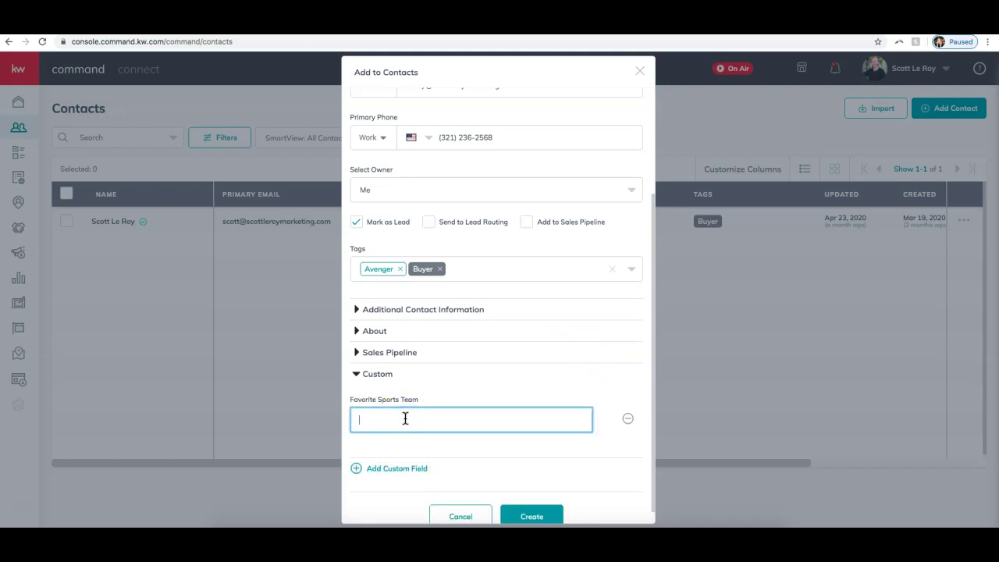
{"action": "type", "text": "Anaheim Ducks"}
{"action": "scroll", "coordinate": [513, 286], "scroll_direction": "up", "scroll_amount": 3}
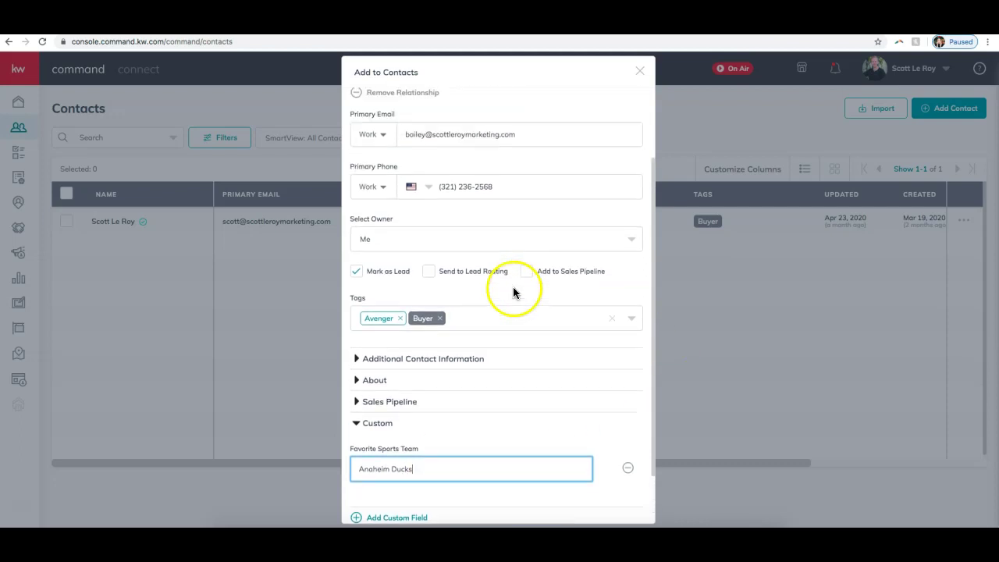
{"action": "scroll", "coordinate": [512, 286], "scroll_direction": "down", "scroll_amount": 3}
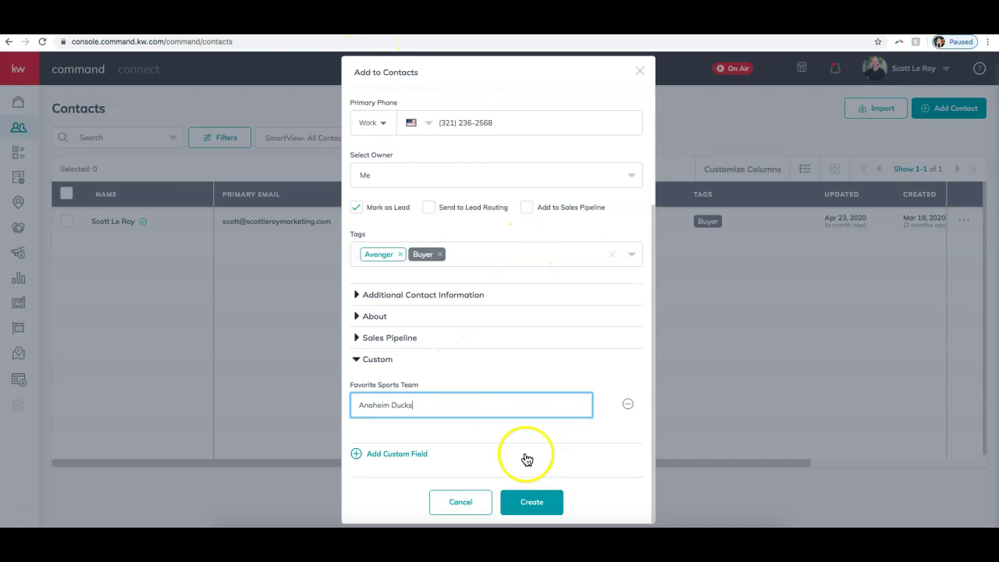
{"action": "left_click", "coordinate": [542, 507]}
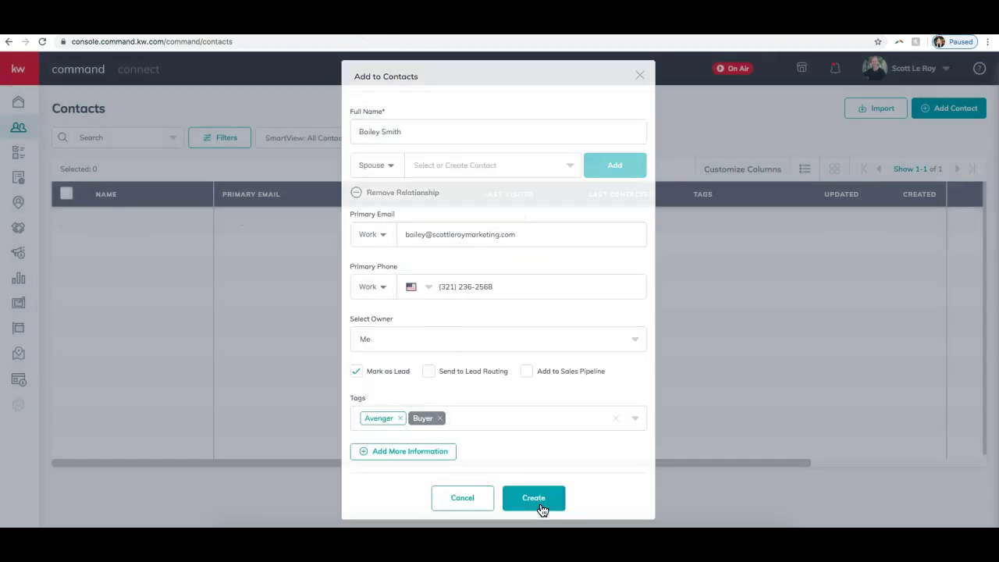
{"action": "left_click", "coordinate": [534, 499]}
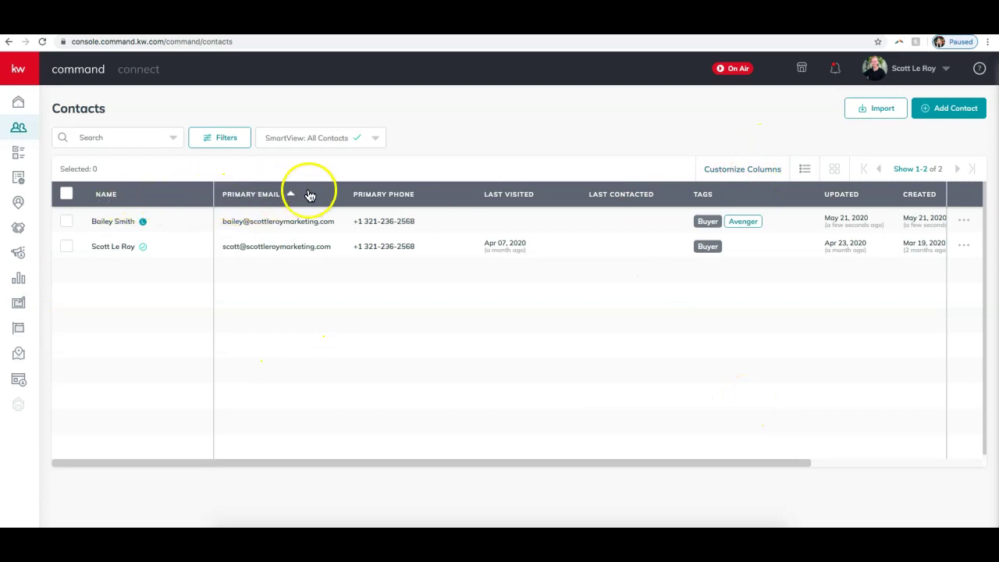
{"action": "left_click", "coordinate": [744, 170]}
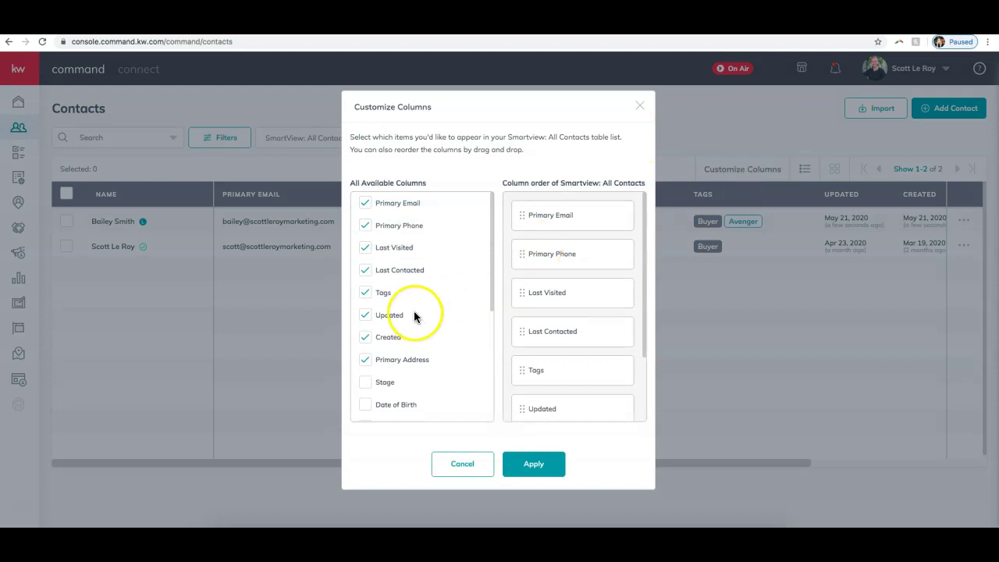
{"action": "scroll", "coordinate": [414, 213], "scroll_direction": "down", "scroll_amount": 5}
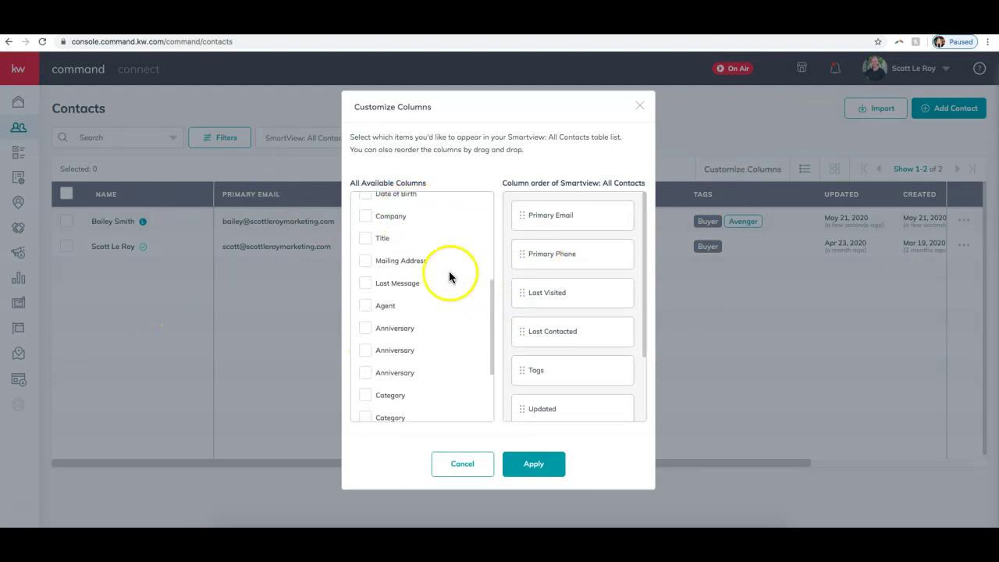
{"action": "scroll", "coordinate": [473, 293], "scroll_direction": "up", "scroll_amount": 5}
{"action": "scroll", "coordinate": [443, 317], "scroll_direction": "down", "scroll_amount": 8}
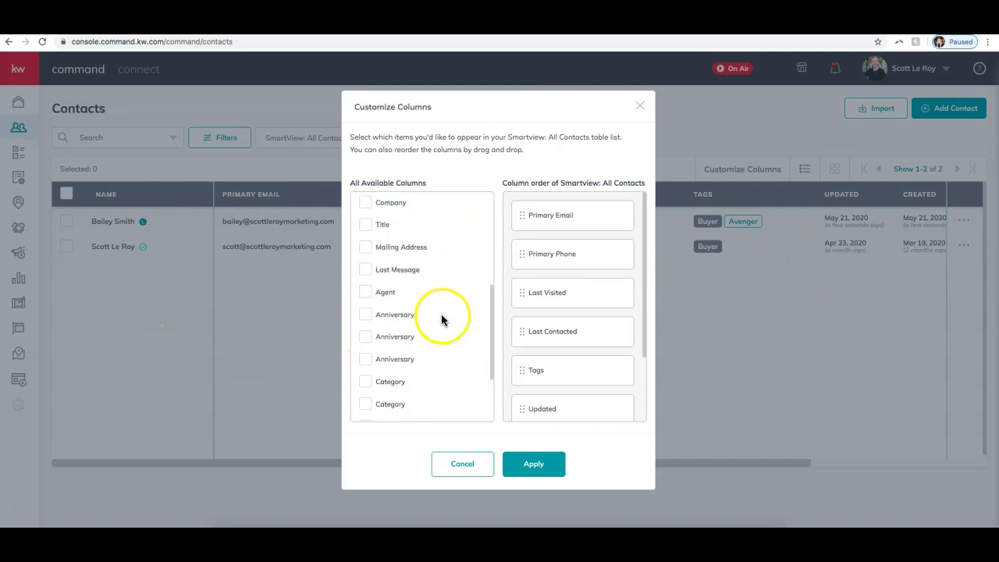
{"action": "scroll", "coordinate": [444, 367], "scroll_direction": "down", "scroll_amount": 3}
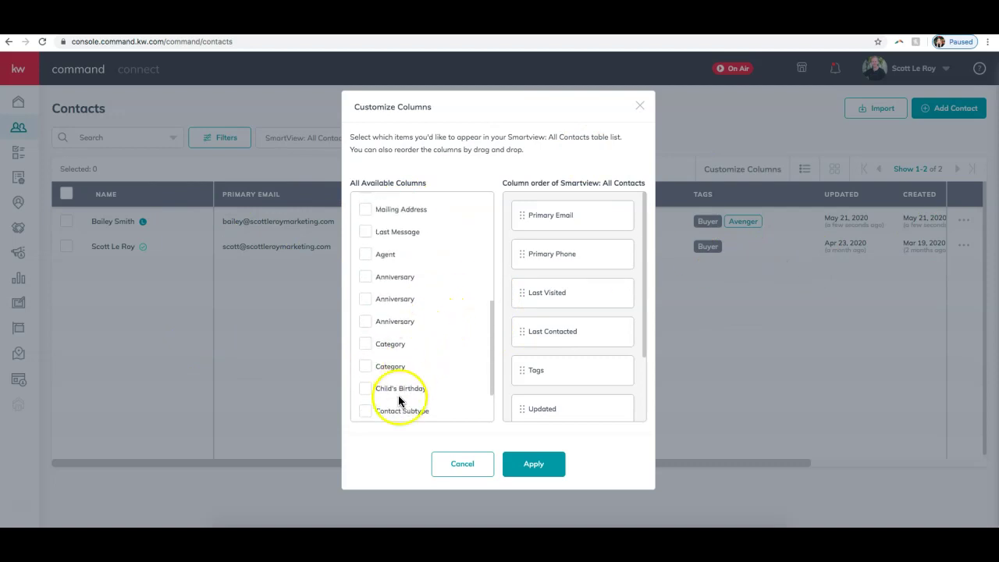
{"action": "scroll", "coordinate": [443, 381], "scroll_direction": "down", "scroll_amount": 3}
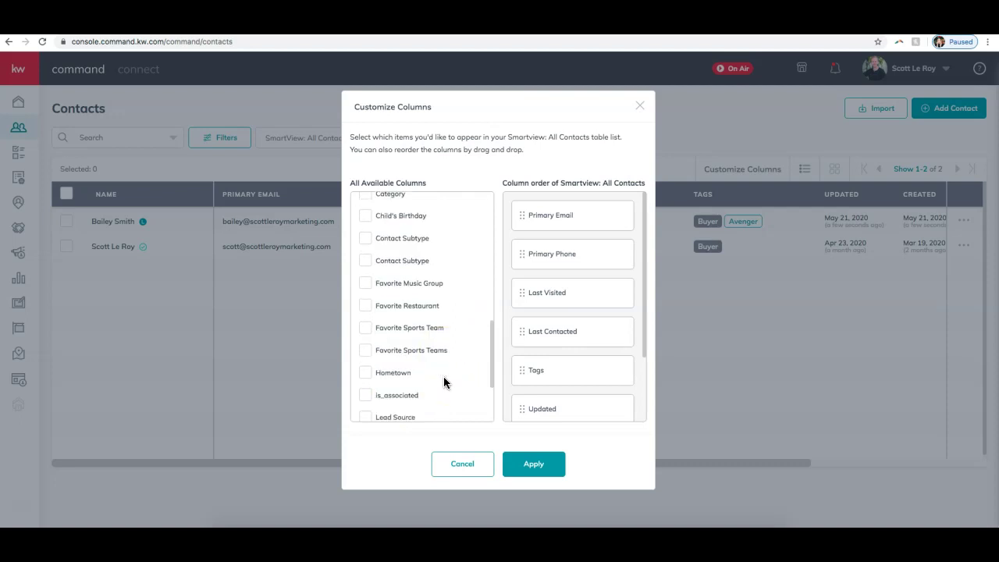
{"action": "scroll", "coordinate": [454, 364], "scroll_direction": "up", "scroll_amount": 14}
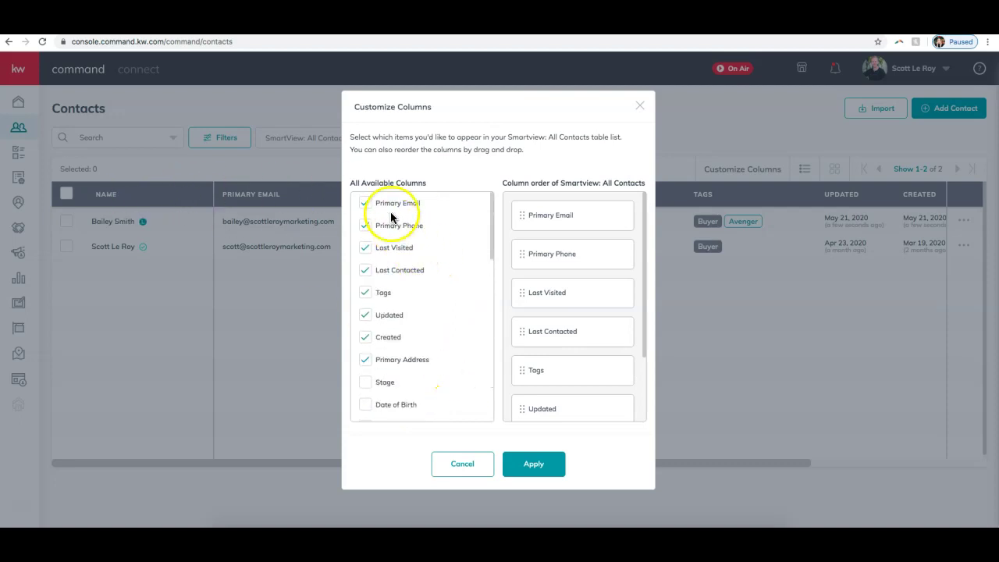
{"action": "scroll", "coordinate": [375, 367], "scroll_direction": "down", "scroll_amount": 10}
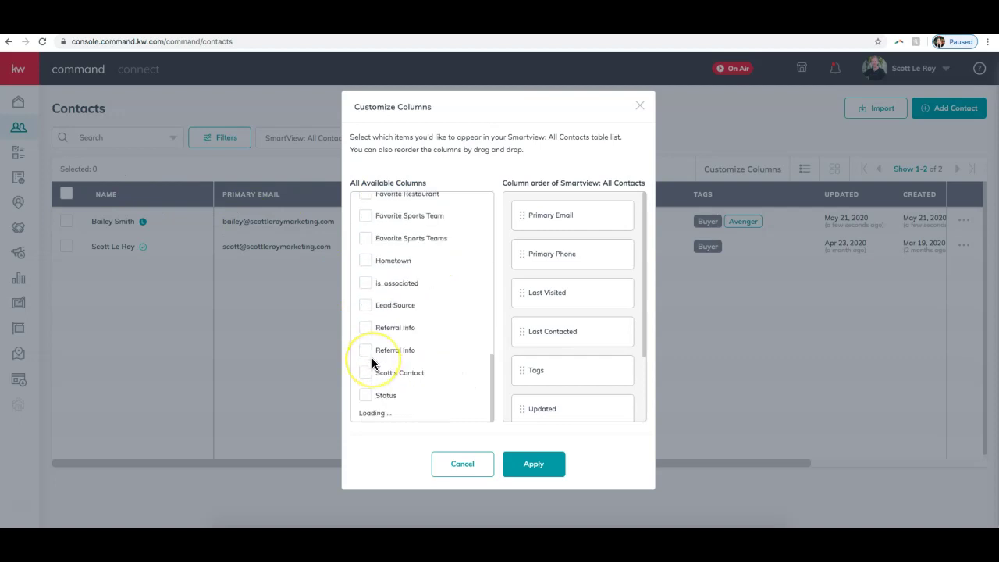
{"action": "scroll", "coordinate": [373, 361], "scroll_direction": "up", "scroll_amount": 5}
{"action": "scroll", "coordinate": [372, 363], "scroll_direction": "up", "scroll_amount": 2}
{"action": "scroll", "coordinate": [406, 246], "scroll_direction": "up", "scroll_amount": 8}
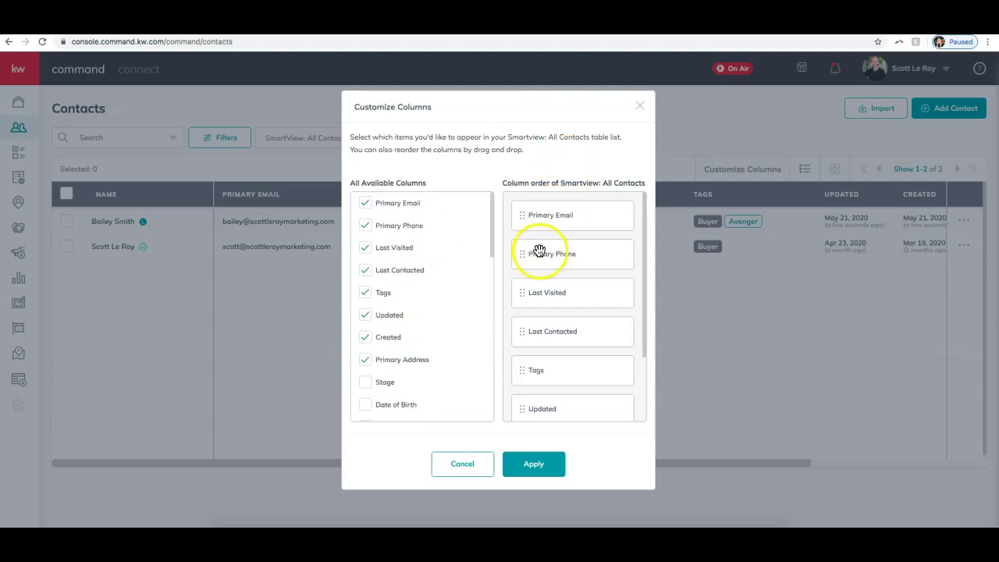
{"action": "mouse_move", "coordinate": [540, 234]}
{"action": "left_mouse_down"}
{"action": "mouse_move", "coordinate": [535, 268]}
{"action": "mouse_move", "coordinate": [536, 205]}
{"action": "mouse_move", "coordinate": [537, 218]}
{"action": "left_mouse_up"}
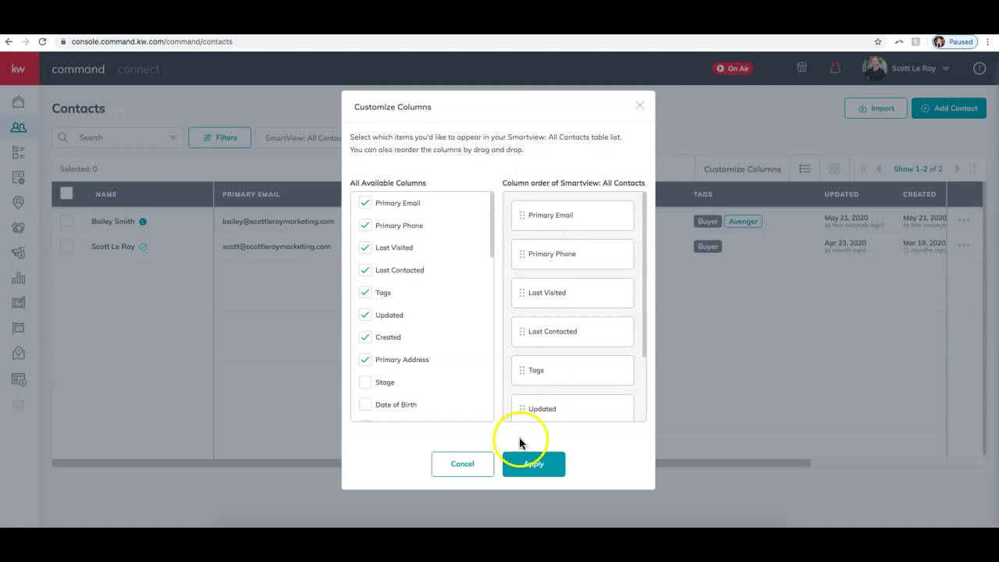
{"action": "left_click", "coordinate": [463, 466]}
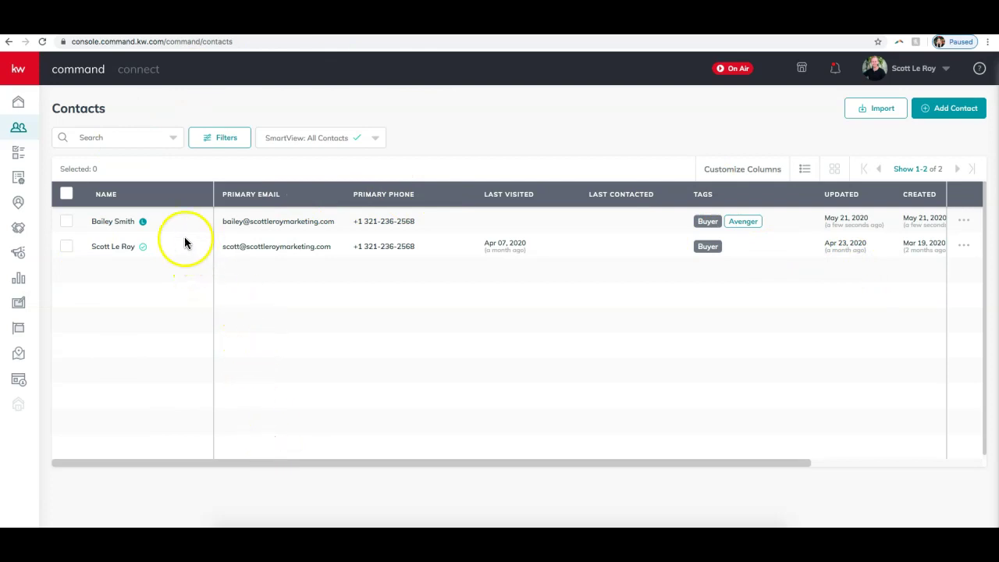
{"action": "mouse_move", "coordinate": [145, 226]}
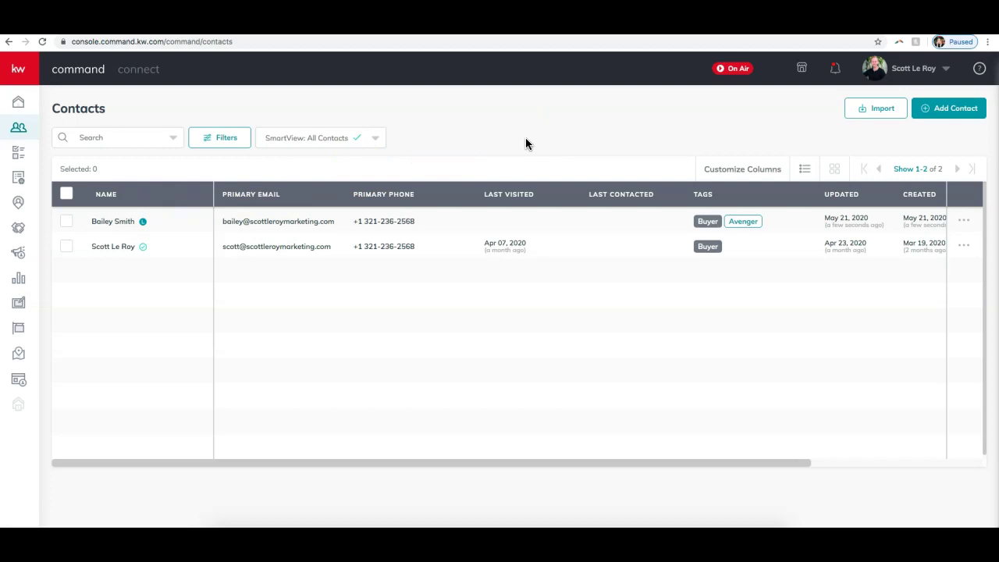
{"action": "left_click", "coordinate": [108, 136]}
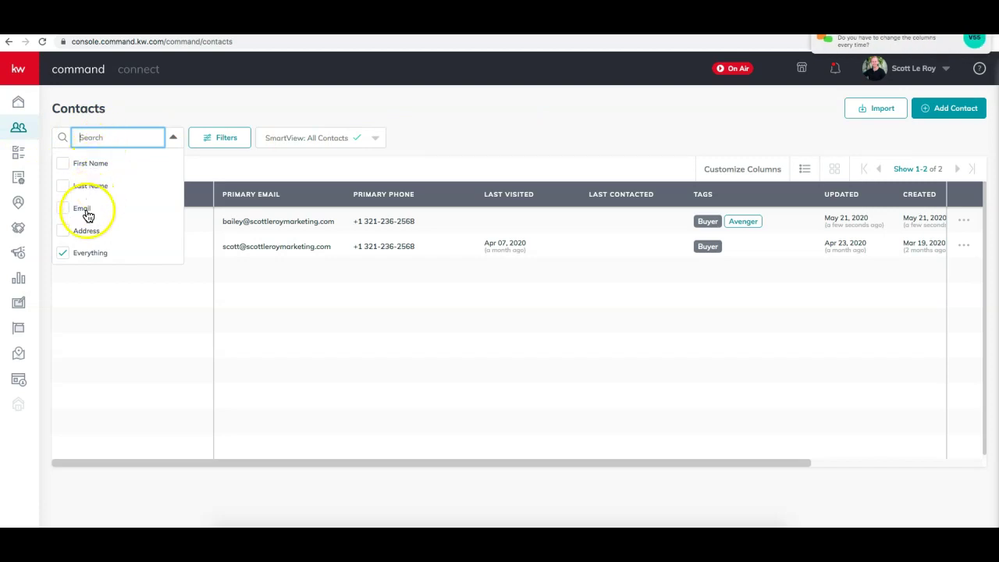
{"action": "left_click", "coordinate": [102, 137]}
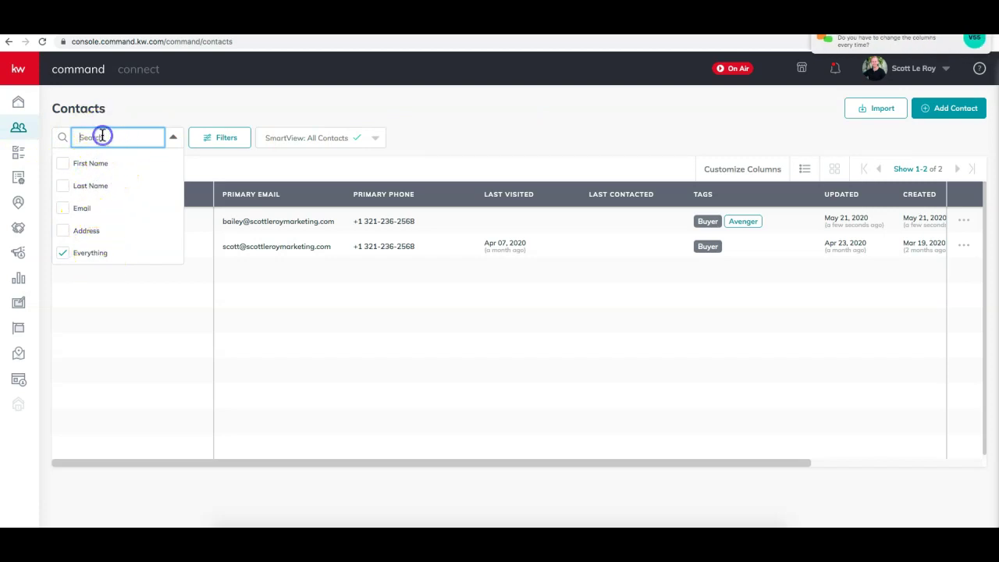
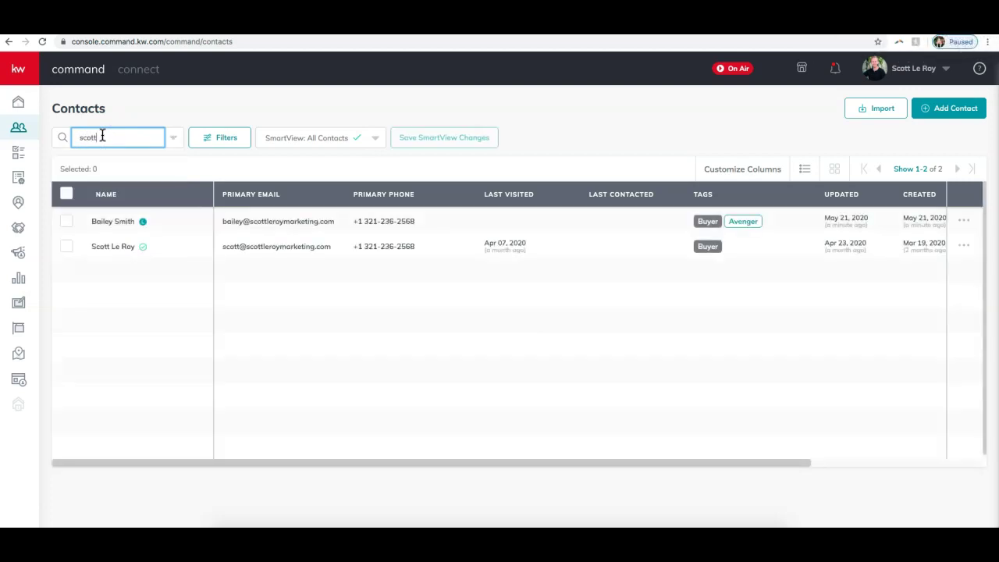
{"action": "double_click", "coordinate": [101, 136]}
{"action": "key", "text": "BackSpace"}
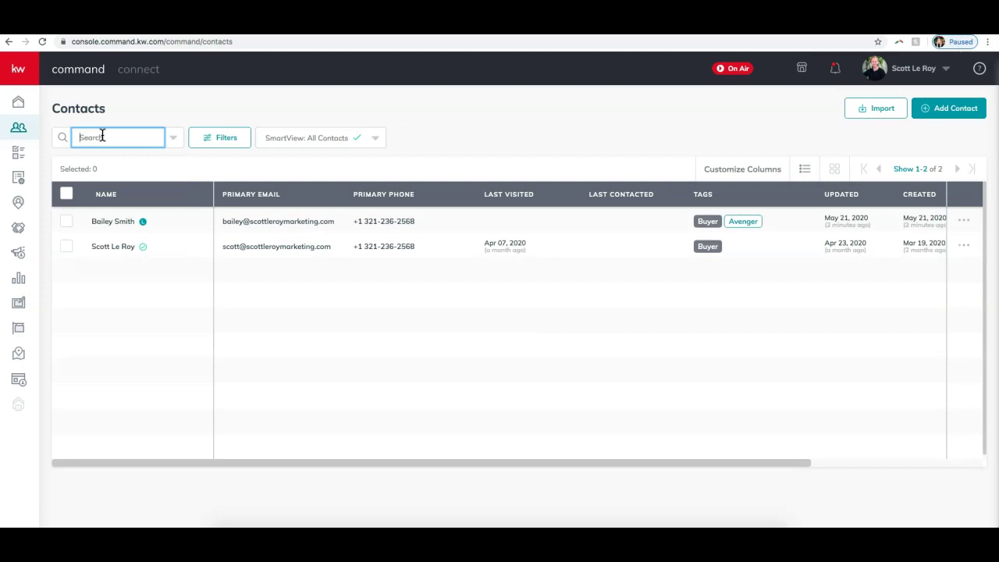
{"action": "type", "text": "bailey"}
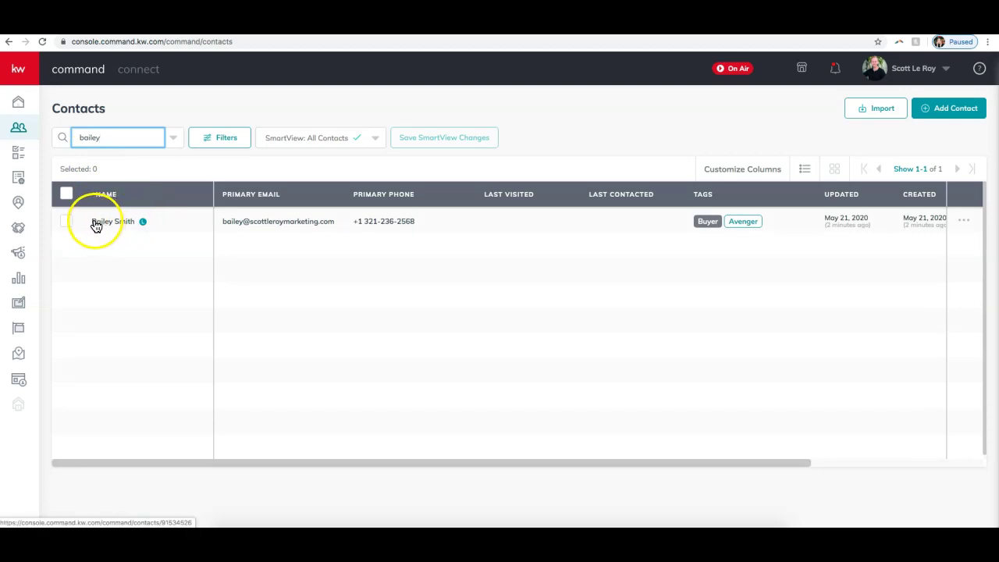
{"action": "double_click", "coordinate": [118, 137]}
{"action": "type", "text": "s"}
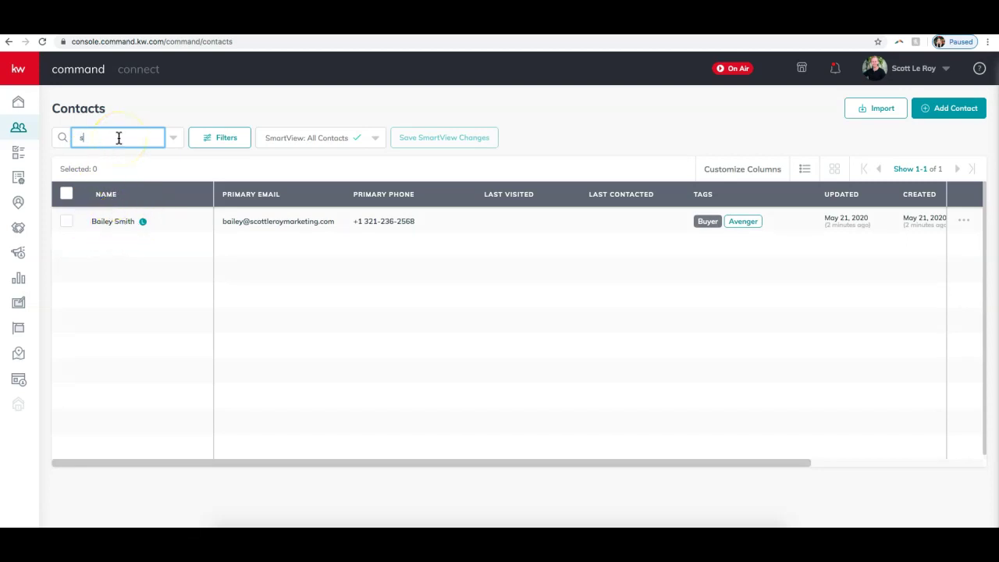
{"action": "type", "text": "cott"}
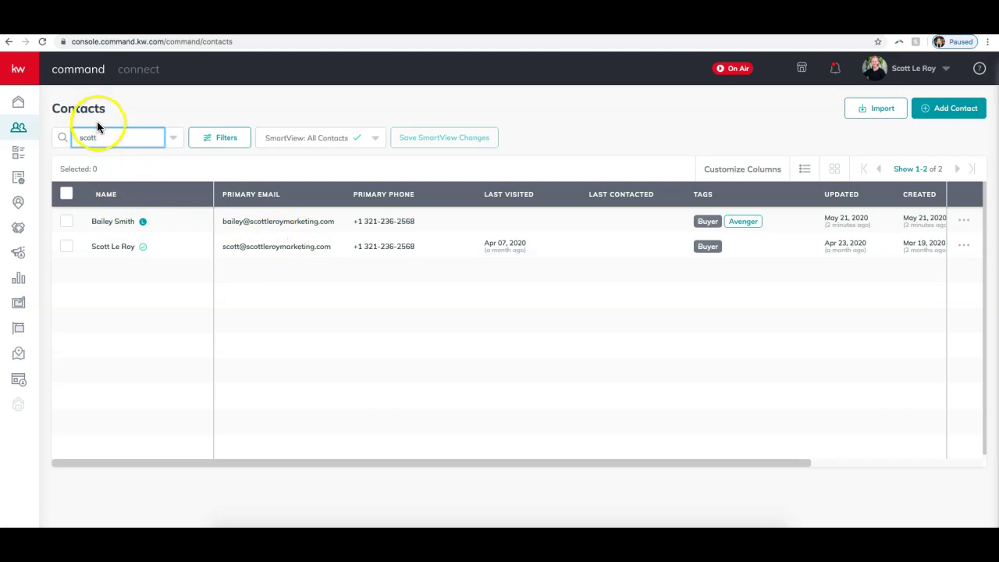
{"action": "left_click", "coordinate": [116, 140]}
{"action": "left_click_drag", "start_coordinate": [116, 140], "coordinate": [80, 137]}
{"action": "key", "text": "BackSpace"}
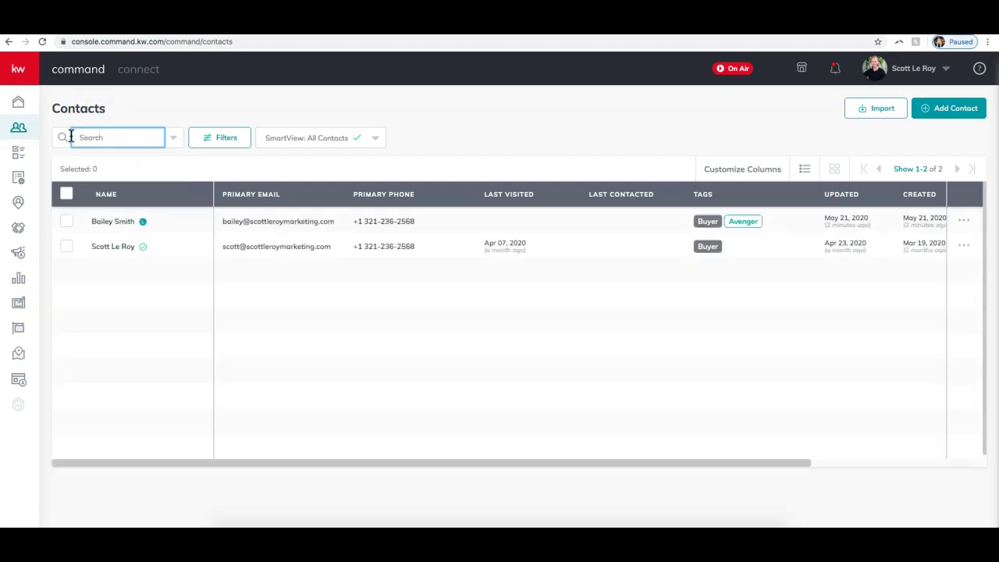
{"action": "left_click", "coordinate": [526, 140]}
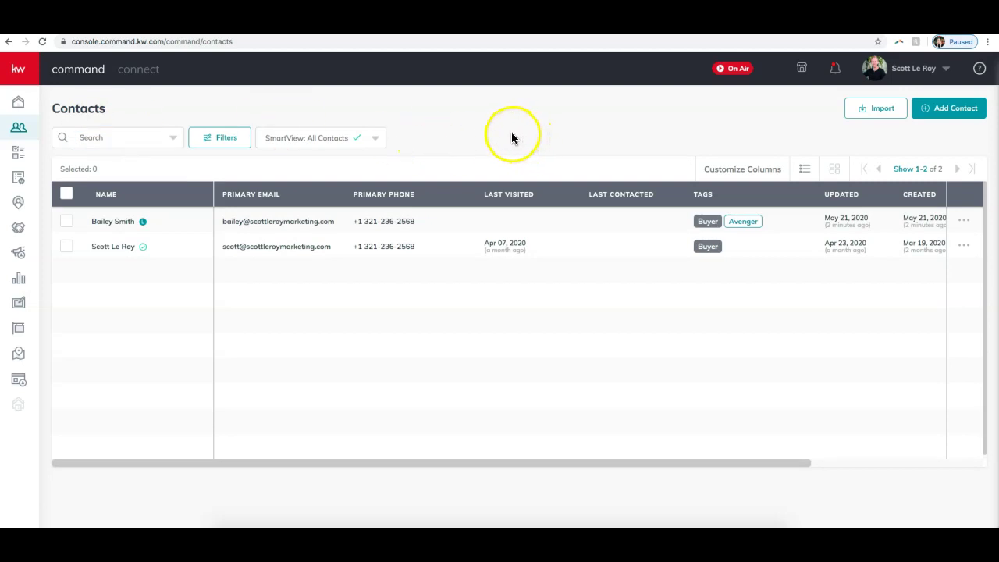
- Open the Contacts Filters panel and try the Limit Contact Type and Show Shared Contacts options
{"action": "left_click", "coordinate": [212, 138]}
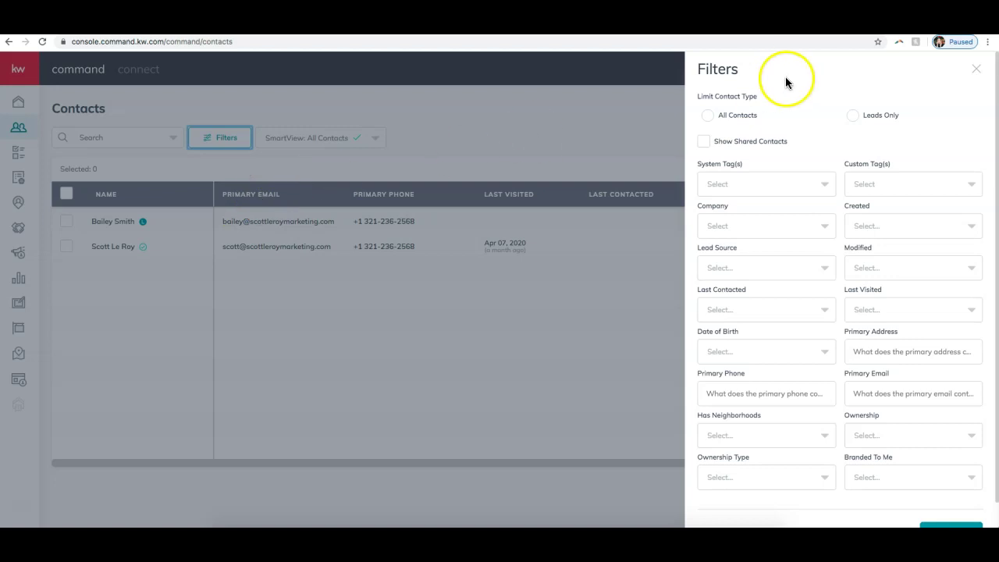
{"action": "left_click", "coordinate": [732, 118]}
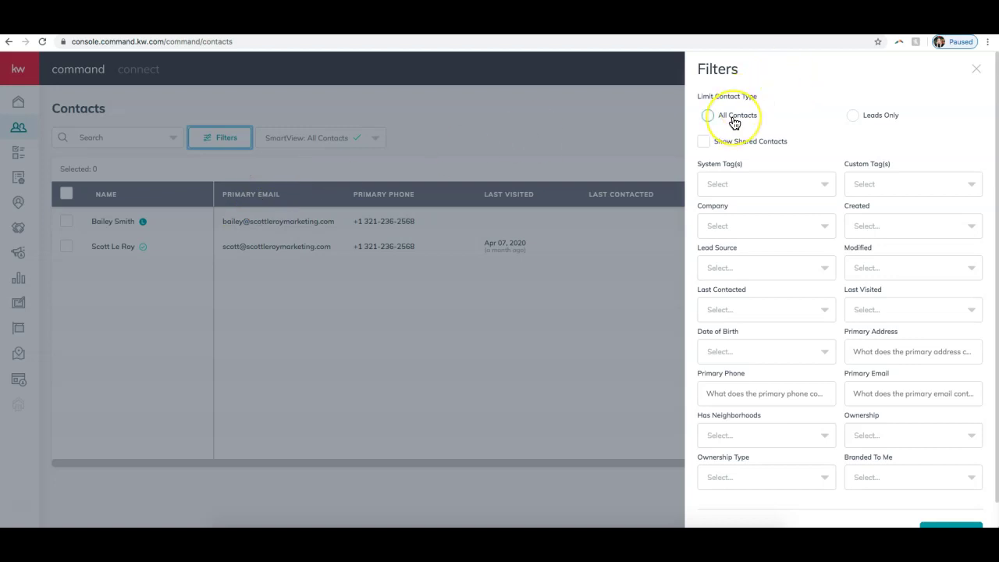
{"action": "left_click", "coordinate": [852, 119]}
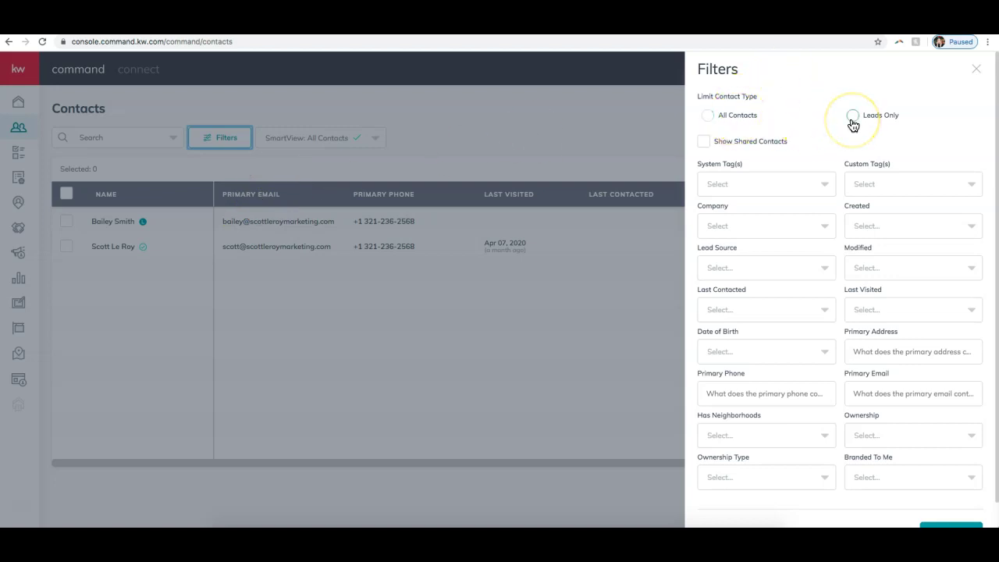
{"action": "left_click", "coordinate": [851, 122]}
{"action": "left_click", "coordinate": [768, 146]}
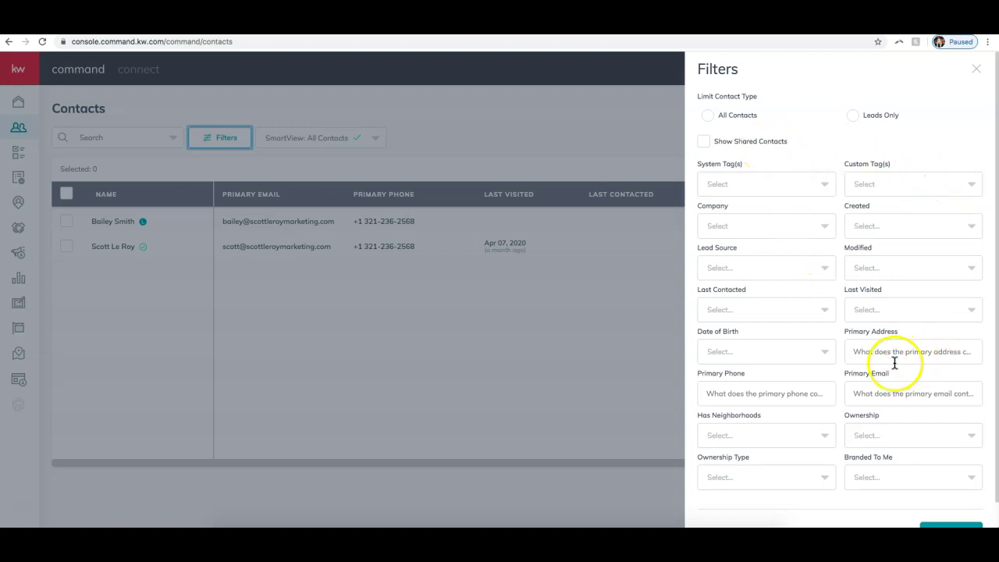
{"action": "scroll", "coordinate": [896, 361], "scroll_direction": "down", "scroll_amount": 1}
{"action": "scroll", "coordinate": [896, 361], "scroll_direction": "up", "scroll_amount": 1}
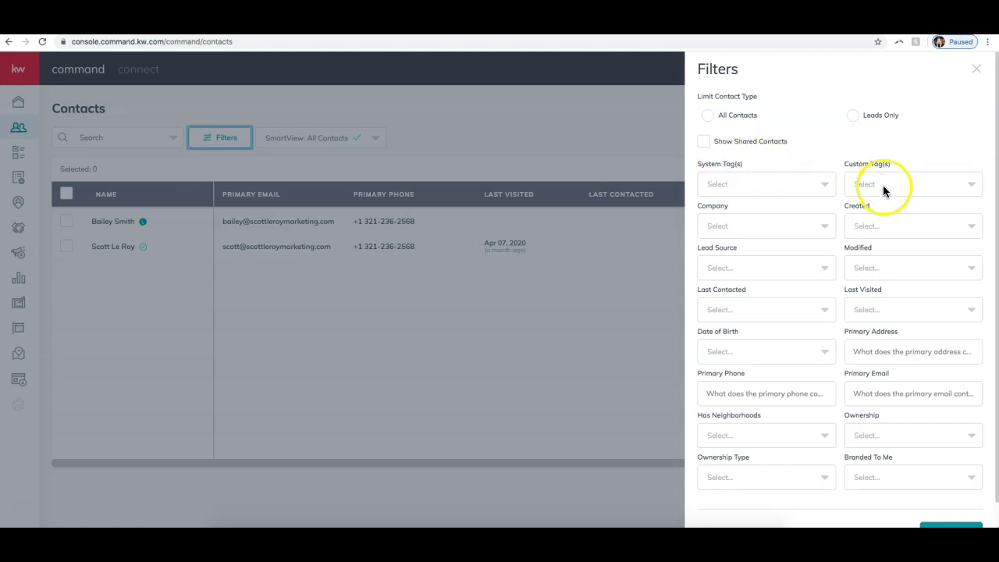
- Browse the System Tag(s) list, checking and then unchecking Bought
{"action": "left_click", "coordinate": [805, 193]}
{"action": "scroll", "coordinate": [797, 223], "scroll_direction": "down", "scroll_amount": 3}
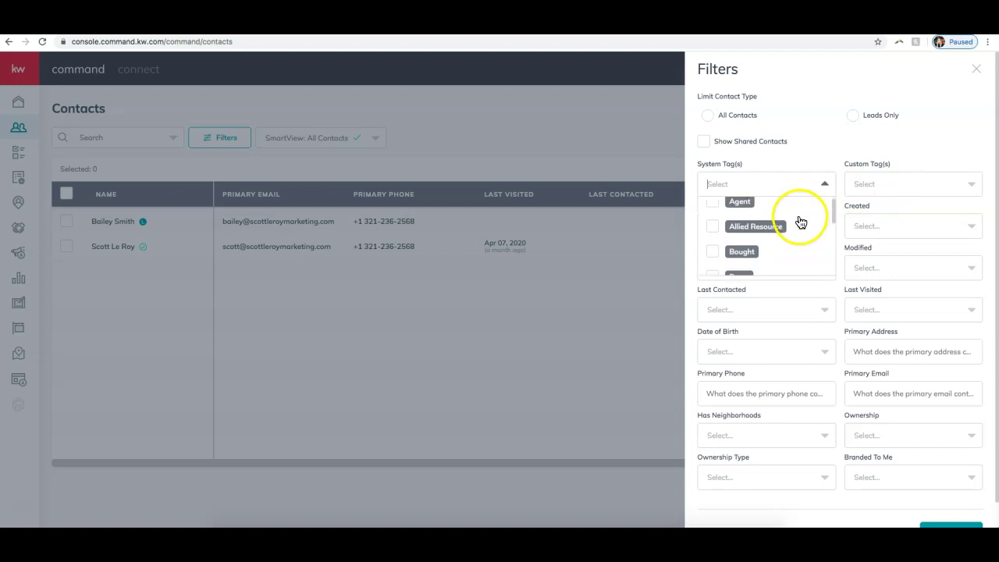
{"action": "scroll", "coordinate": [801, 222], "scroll_direction": "down", "scroll_amount": 3}
{"action": "scroll", "coordinate": [800, 222], "scroll_direction": "up", "scroll_amount": 5}
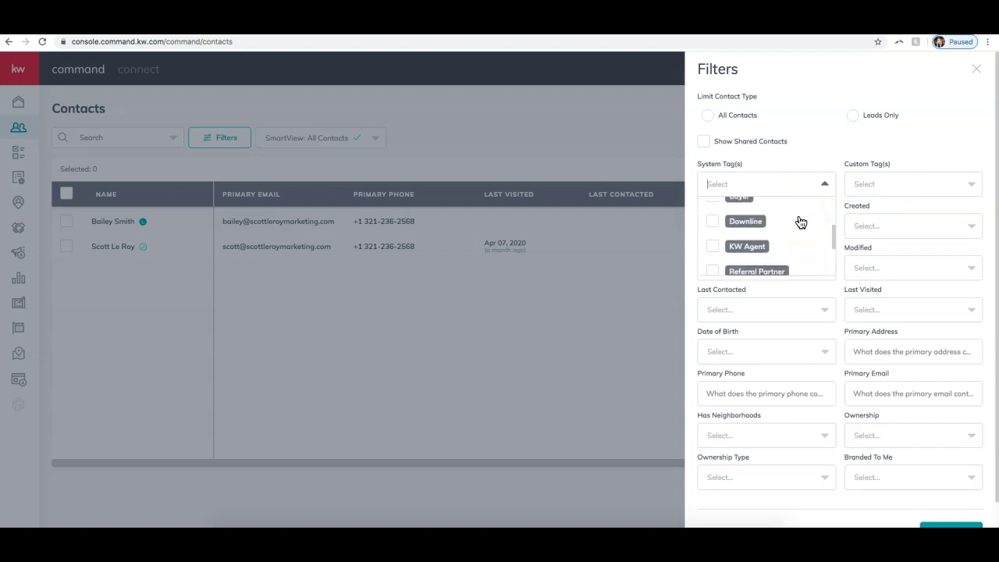
{"action": "scroll", "coordinate": [801, 222], "scroll_direction": "down", "scroll_amount": 5}
{"action": "scroll", "coordinate": [799, 223], "scroll_direction": "up", "scroll_amount": 3}
{"action": "scroll", "coordinate": [799, 224], "scroll_direction": "up", "scroll_amount": 3}
{"action": "scroll", "coordinate": [797, 222], "scroll_direction": "down", "scroll_amount": 5}
{"action": "scroll", "coordinate": [796, 221], "scroll_direction": "up", "scroll_amount": 5}
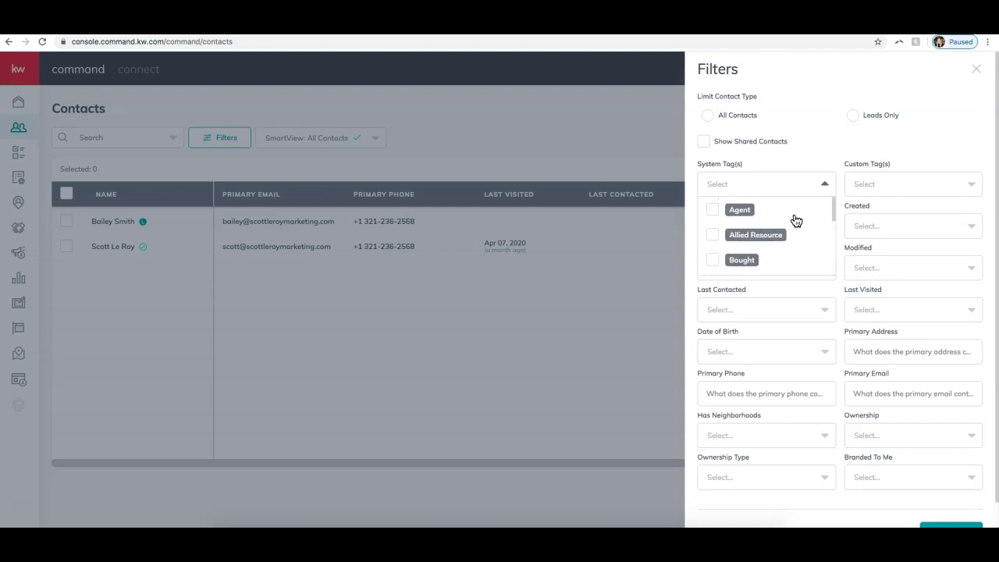
{"action": "left_click", "coordinate": [713, 260]}
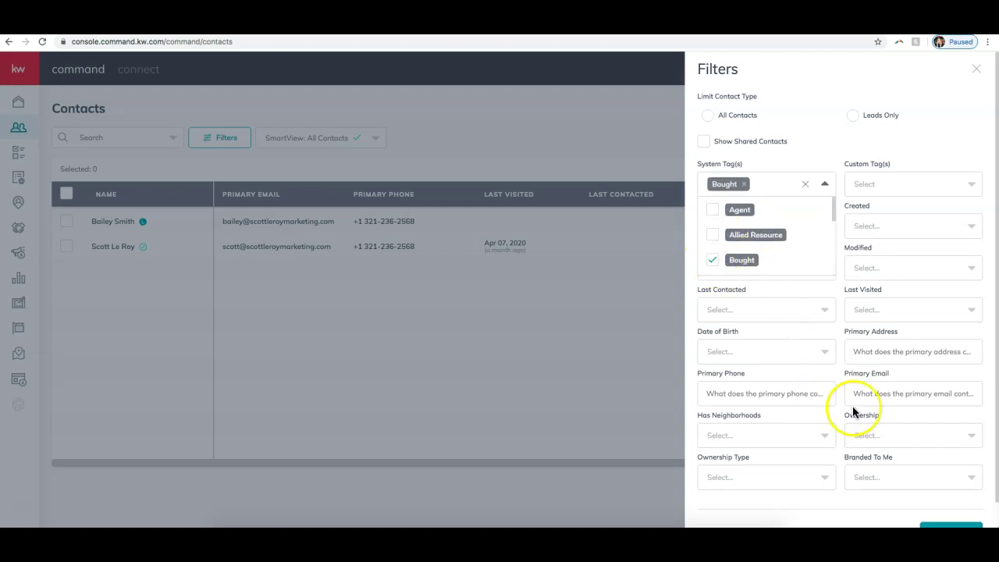
{"action": "scroll", "coordinate": [882, 429], "scroll_direction": "down", "scroll_amount": 1}
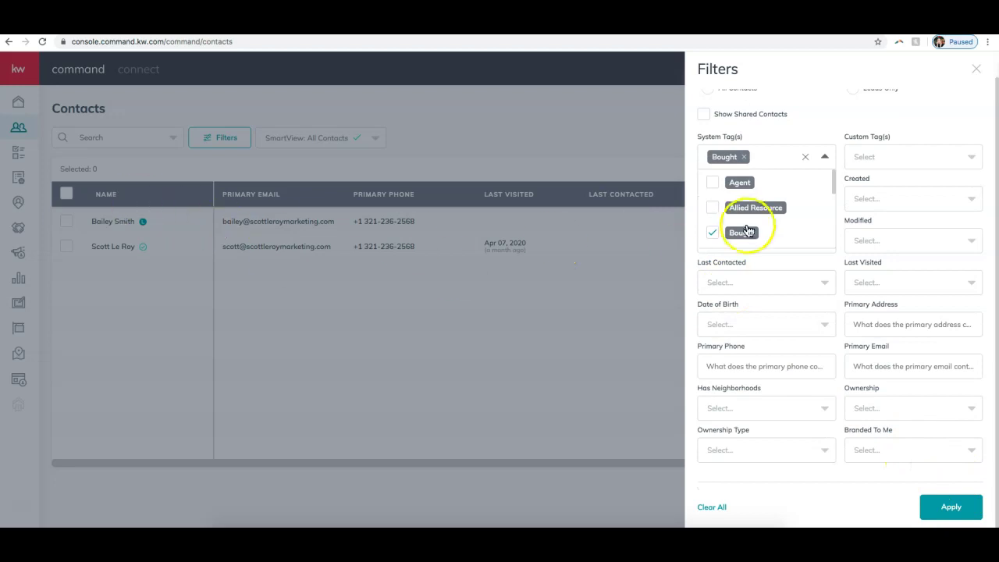
{"action": "left_click", "coordinate": [712, 232]}
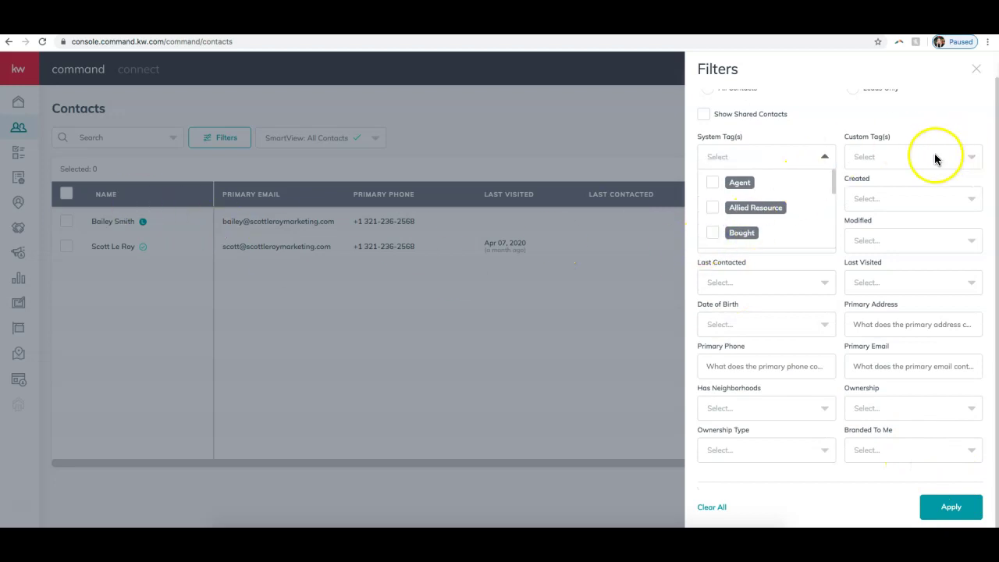
- Select Avenger in the Custom Tag(s) list
{"action": "left_click", "coordinate": [900, 157]}
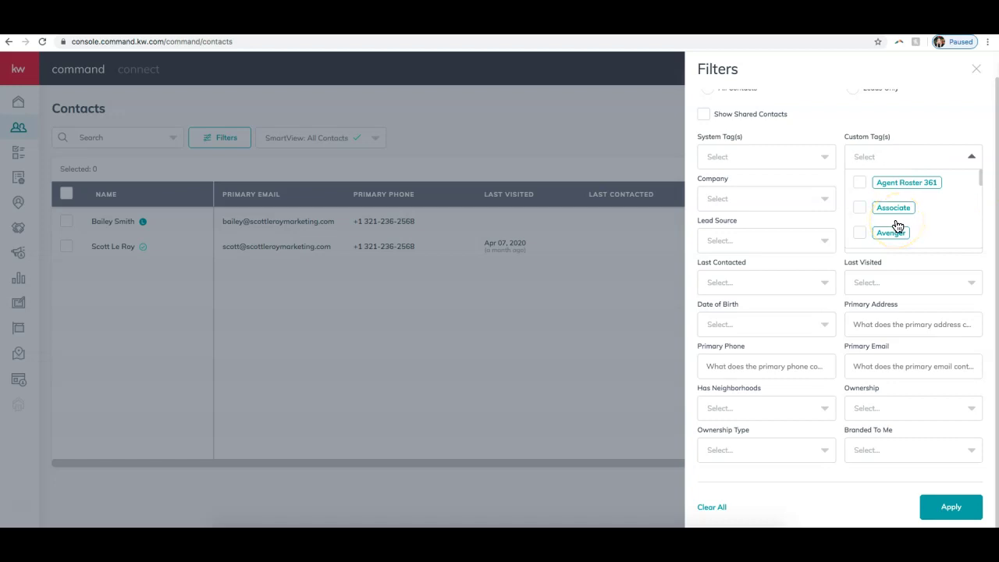
{"action": "left_click", "coordinate": [862, 233]}
{"action": "left_click", "coordinate": [841, 125]}
{"action": "left_click", "coordinate": [879, 157]}
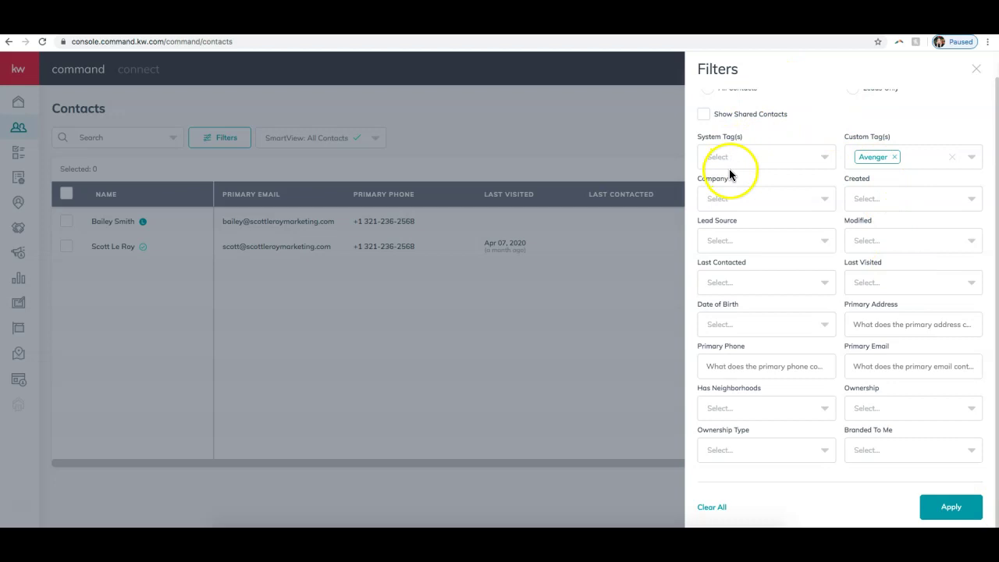
- Apply the Avenger custom tag filter to the Contacts list
{"action": "left_click", "coordinate": [949, 518]}
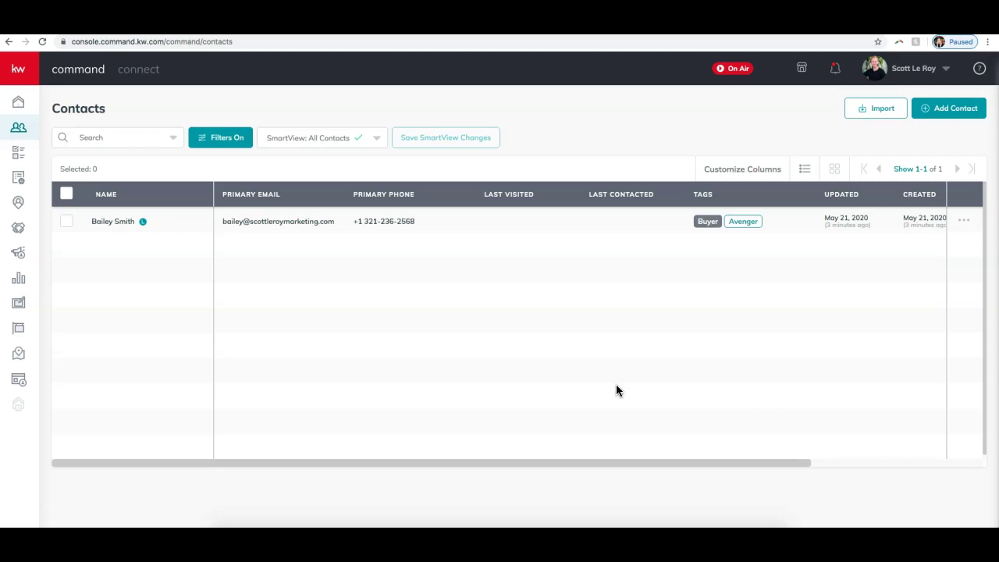
{"action": "left_click", "coordinate": [375, 144]}
{"action": "scroll", "coordinate": [312, 193], "scroll_direction": "down", "scroll_amount": 2}
{"action": "scroll", "coordinate": [312, 193], "scroll_direction": "up", "scroll_amount": 2}
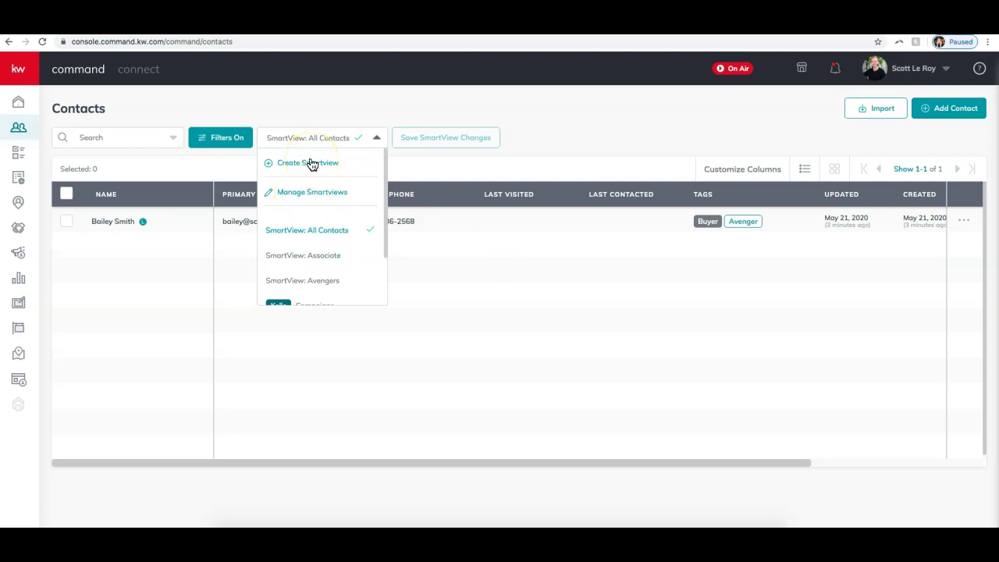
{"action": "left_click", "coordinate": [332, 228]}
{"action": "left_click", "coordinate": [290, 163]}
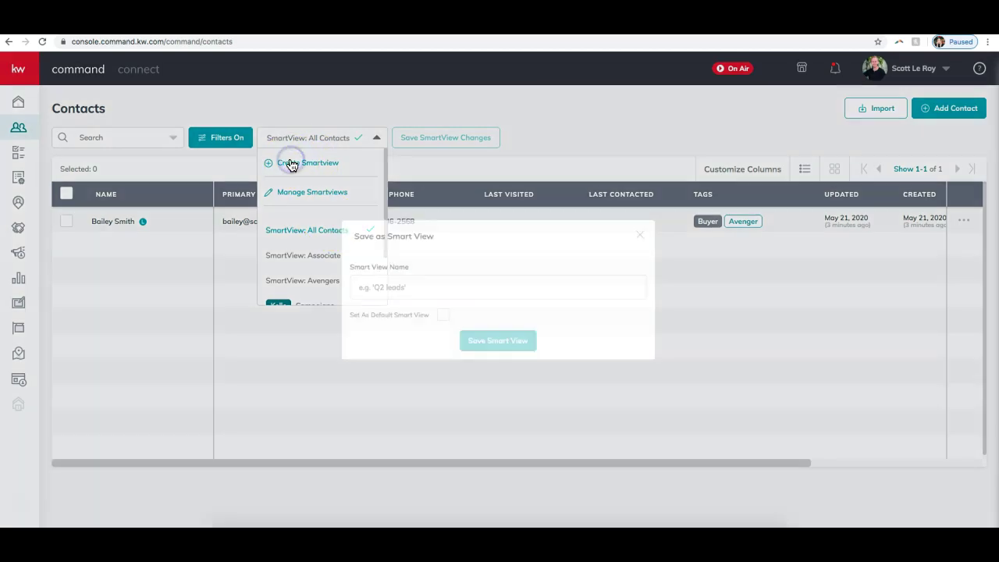
{"action": "left_click", "coordinate": [640, 235]}
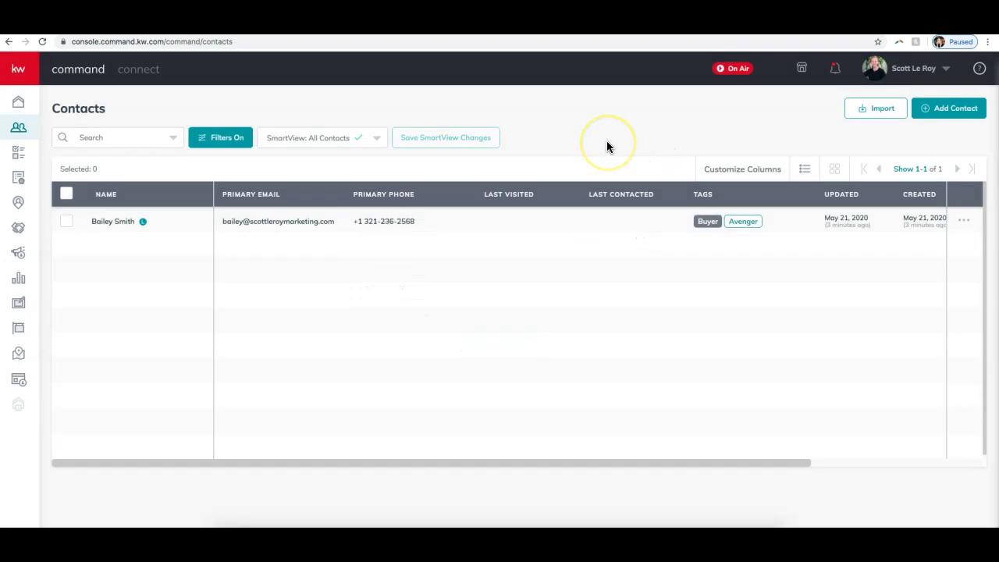
- Add a Has Neighborhoods: No filter alongside Avenger and apply it
{"action": "left_click", "coordinate": [219, 140]}
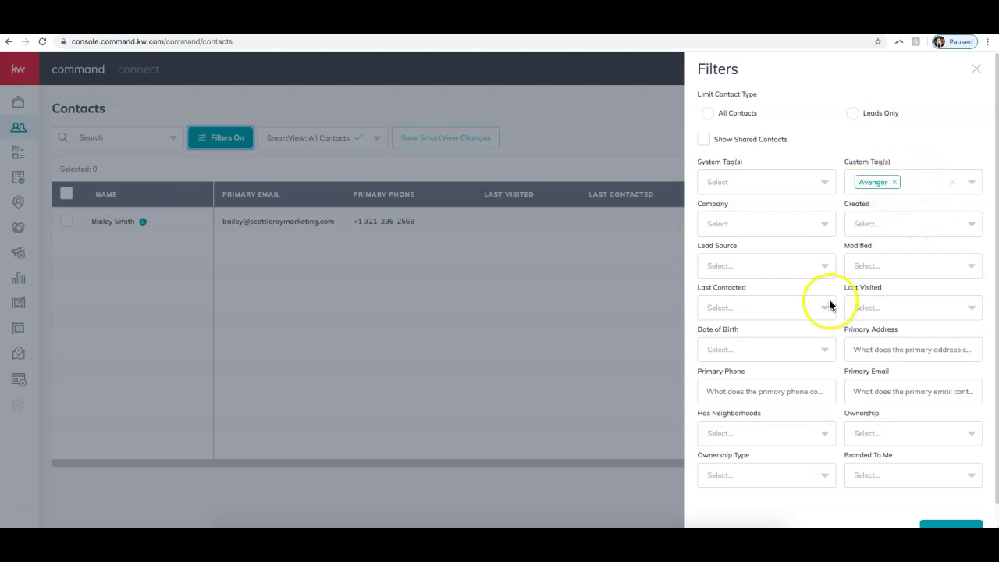
{"action": "left_click", "coordinate": [762, 437]}
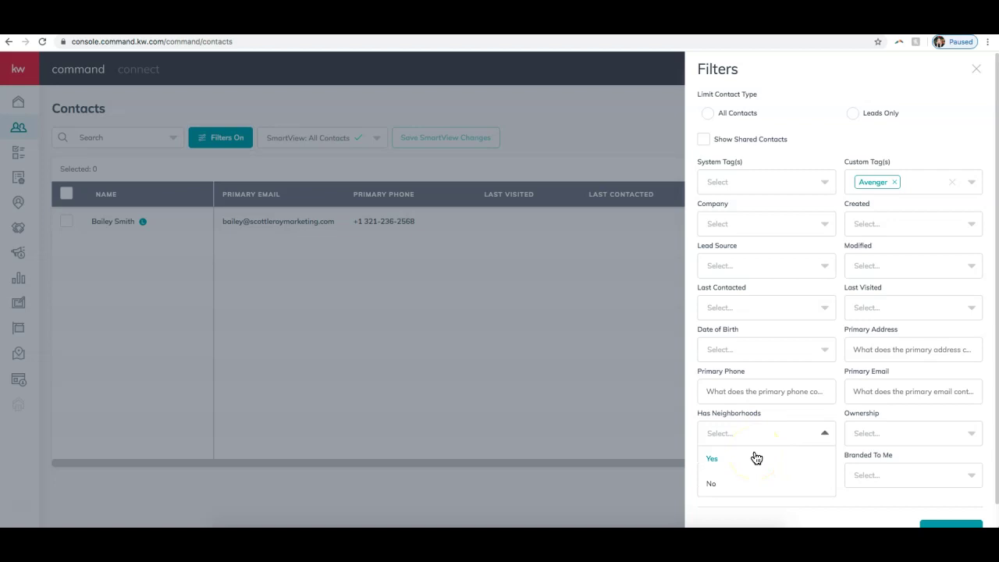
{"action": "left_click", "coordinate": [742, 483]}
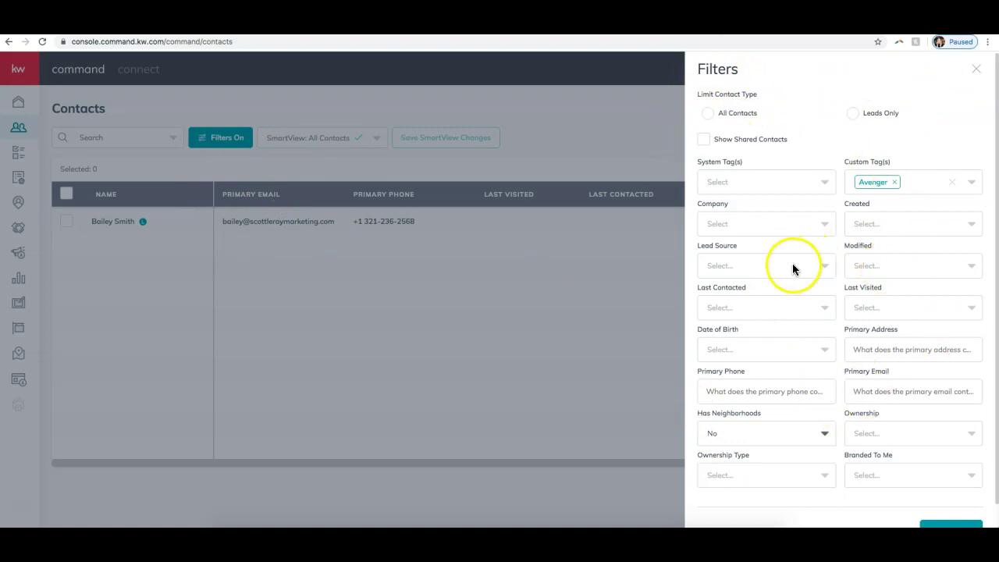
{"action": "scroll", "coordinate": [792, 263], "scroll_direction": "down", "scroll_amount": 1}
{"action": "left_click", "coordinate": [952, 507]}
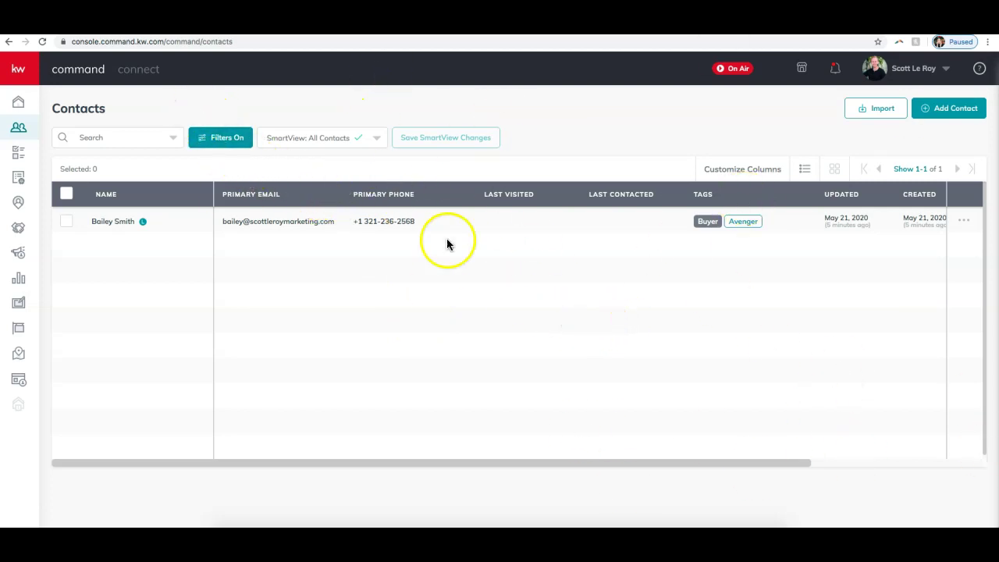
- Create and save a Smart View named 'Avenger No Neighborhoods' from the current filters
{"action": "left_click", "coordinate": [325, 138]}
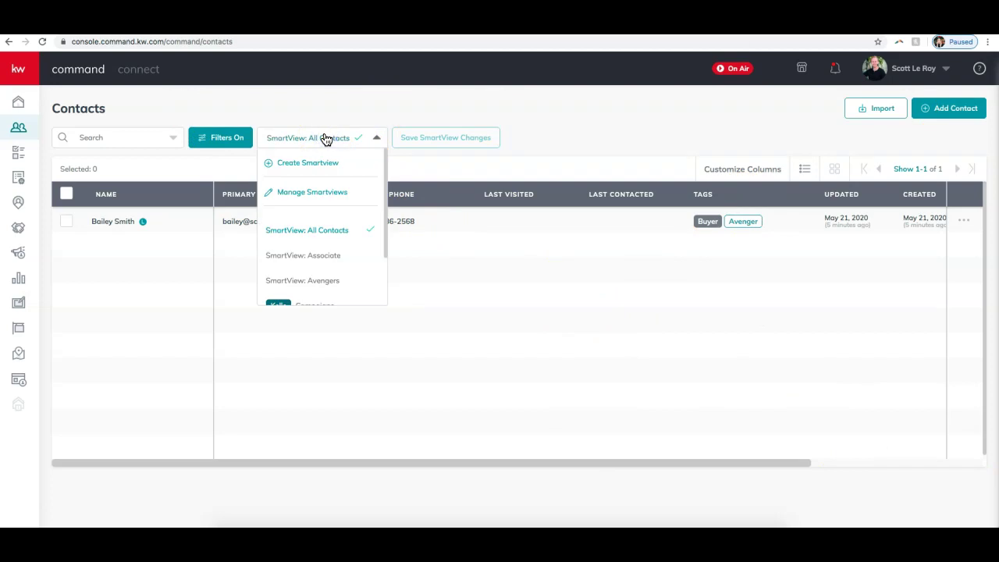
{"action": "left_click", "coordinate": [309, 165]}
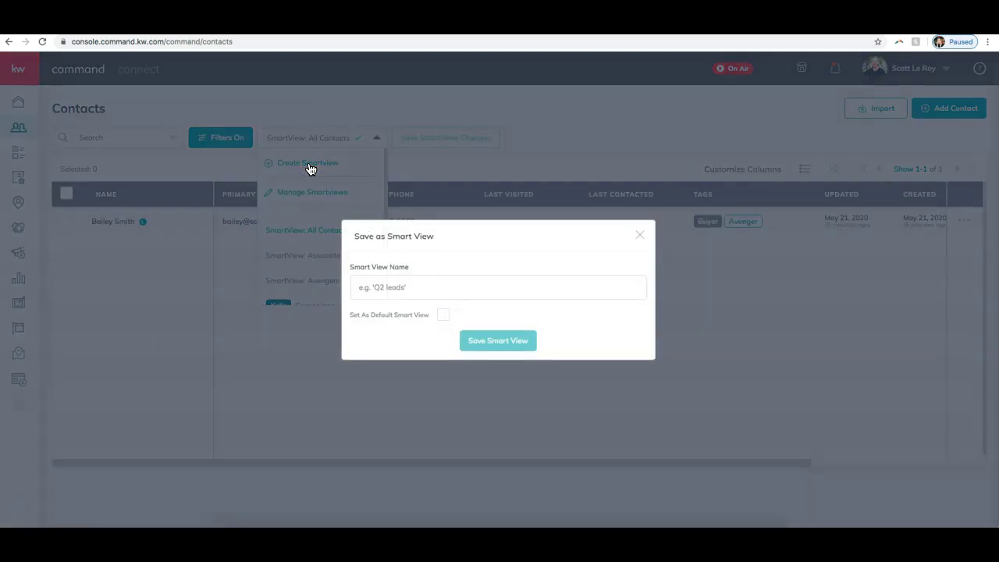
{"action": "left_click", "coordinate": [406, 295]}
{"action": "left_click", "coordinate": [405, 295]}
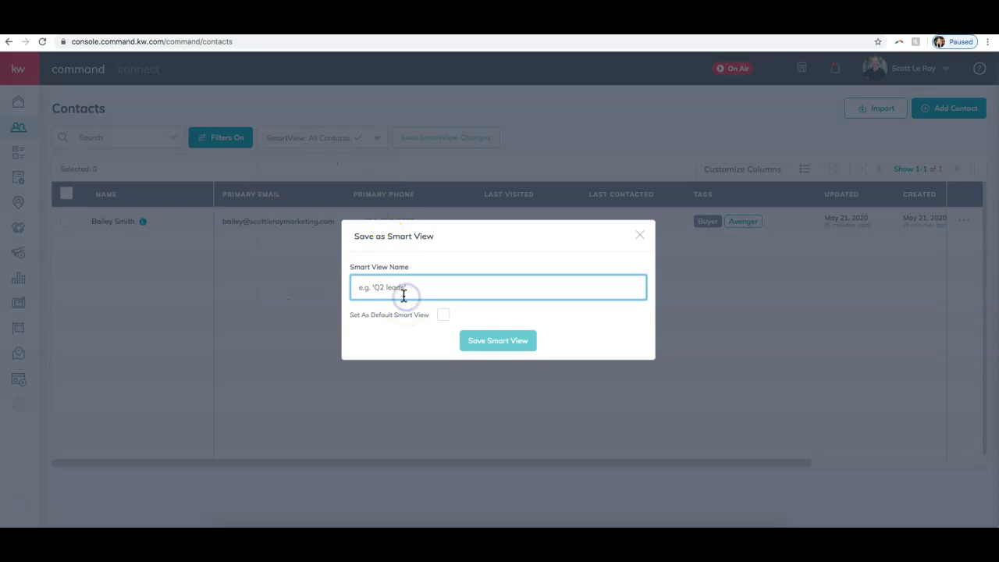
{"action": "type", "text": "Avenger No Neighborhoods"}
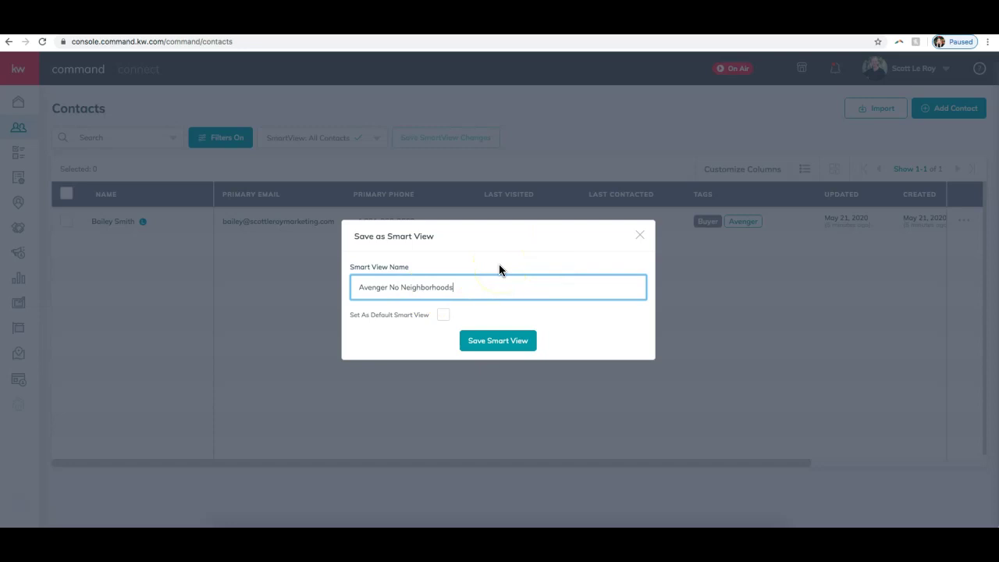
{"action": "left_click", "coordinate": [499, 355]}
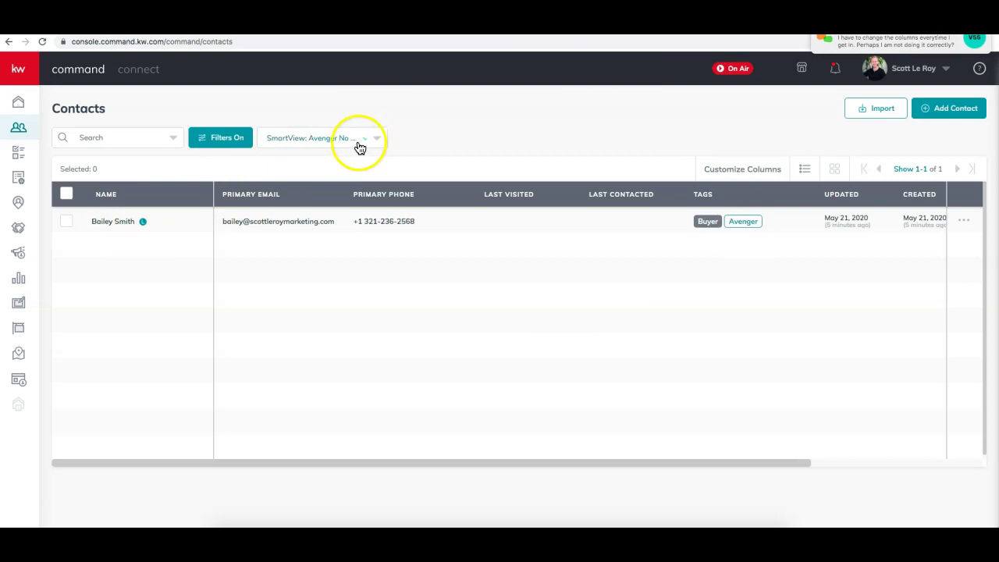
- Clear all filters in the Filters panel and apply, listing both contacts again
{"action": "left_click", "coordinate": [225, 146]}
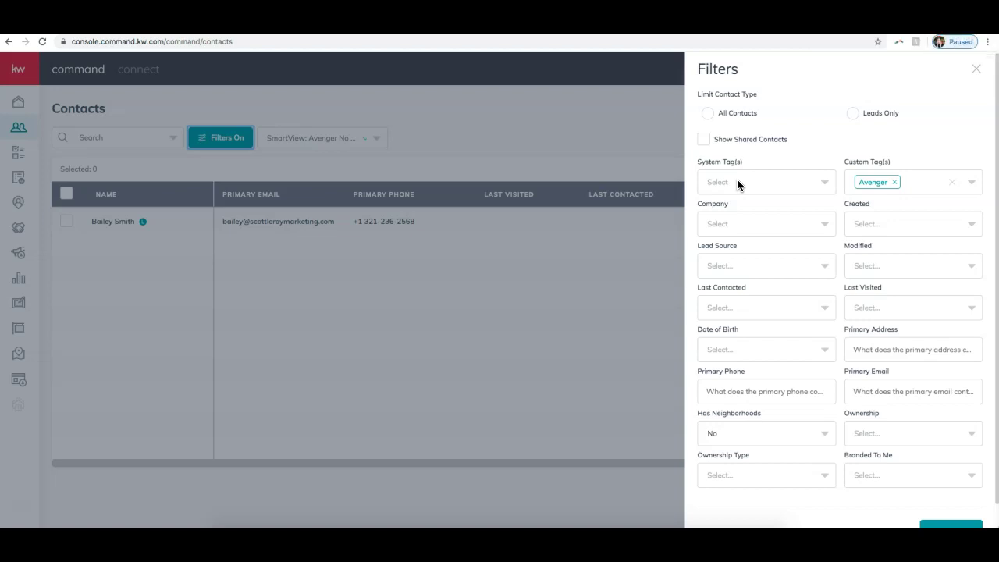
{"action": "scroll", "coordinate": [729, 451], "scroll_direction": "down", "scroll_amount": 2}
{"action": "left_click", "coordinate": [708, 507]}
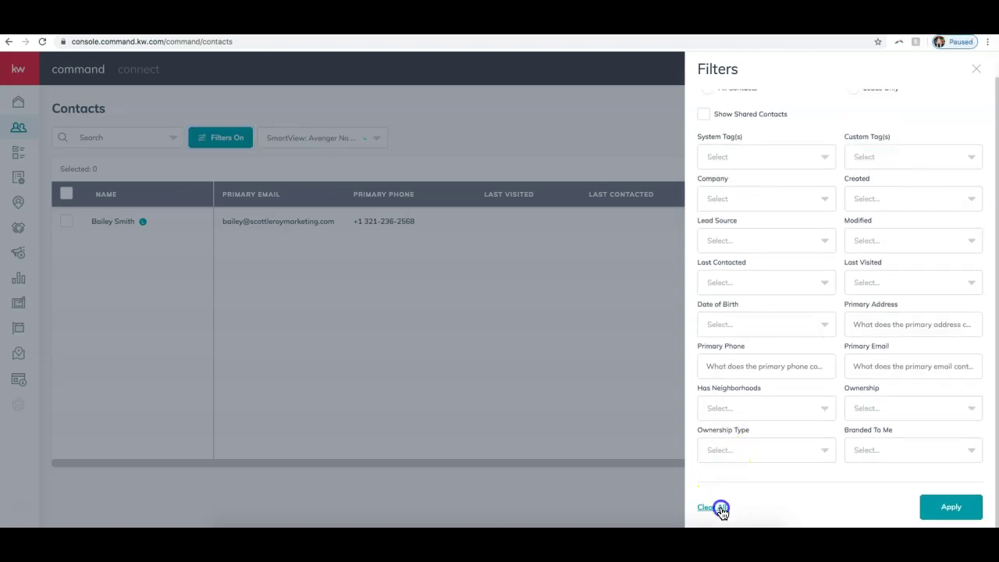
{"action": "left_click", "coordinate": [719, 507]}
{"action": "left_click", "coordinate": [945, 507]}
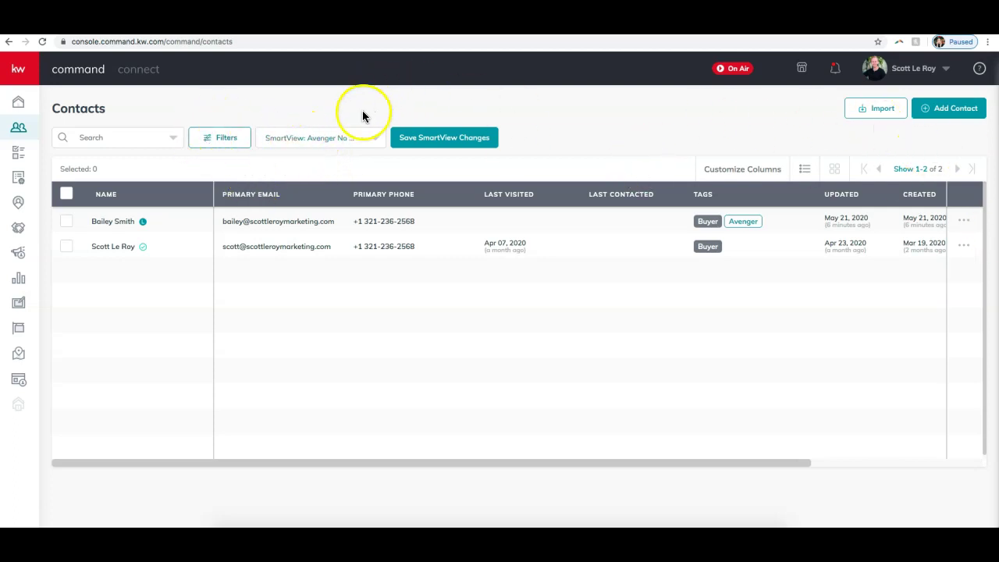
- Reload the Avenger No Neighborhoods Smart View, toggle the join.me chat, and open Customize Columns
{"action": "left_click", "coordinate": [331, 140]}
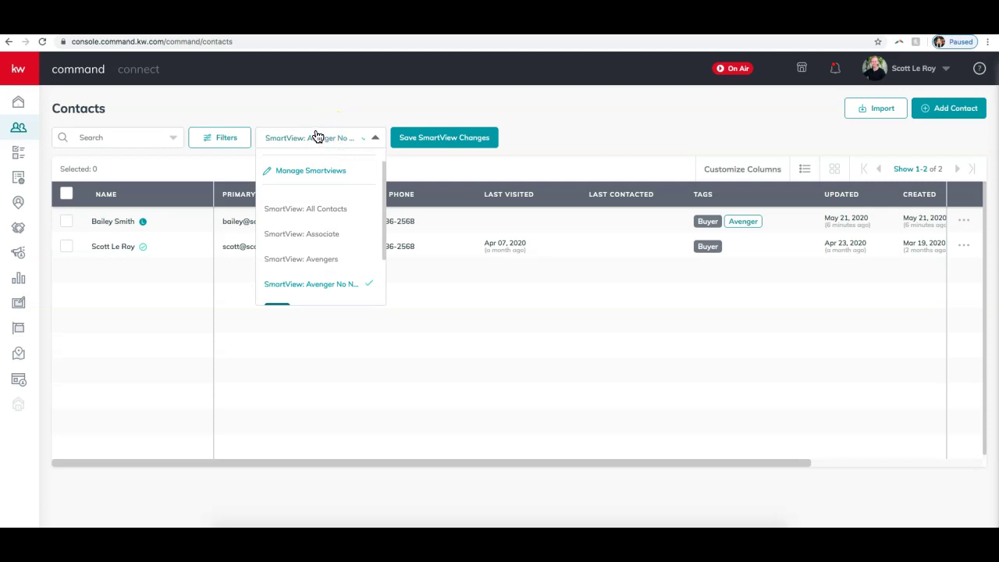
{"action": "left_click", "coordinate": [322, 285]}
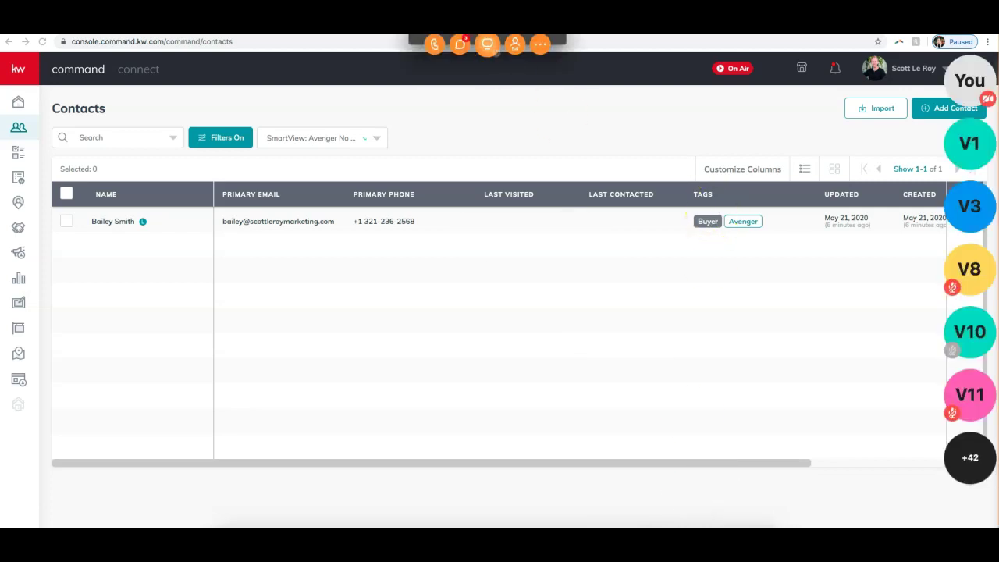
{"action": "left_click", "coordinate": [459, 43]}
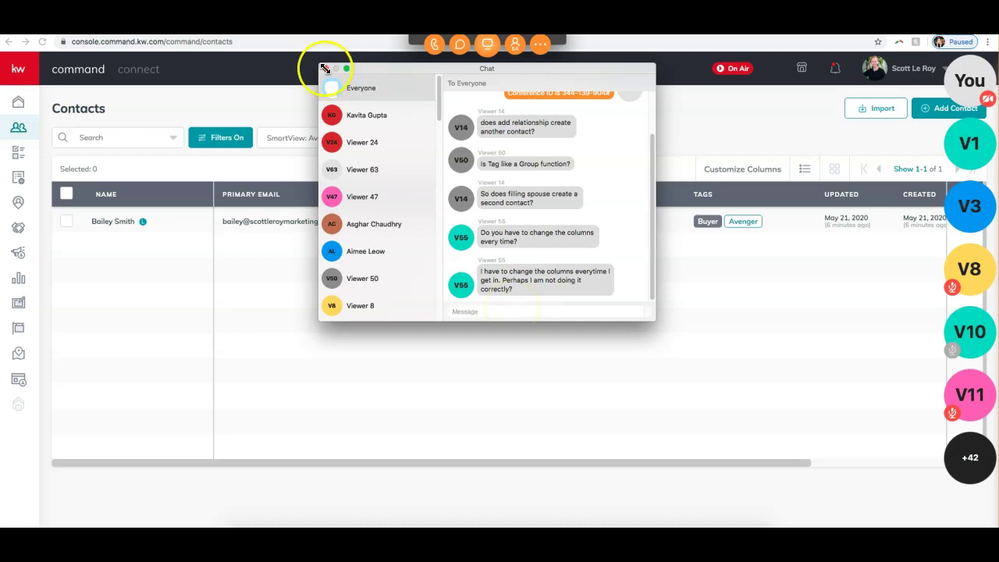
{"action": "left_click", "coordinate": [325, 68]}
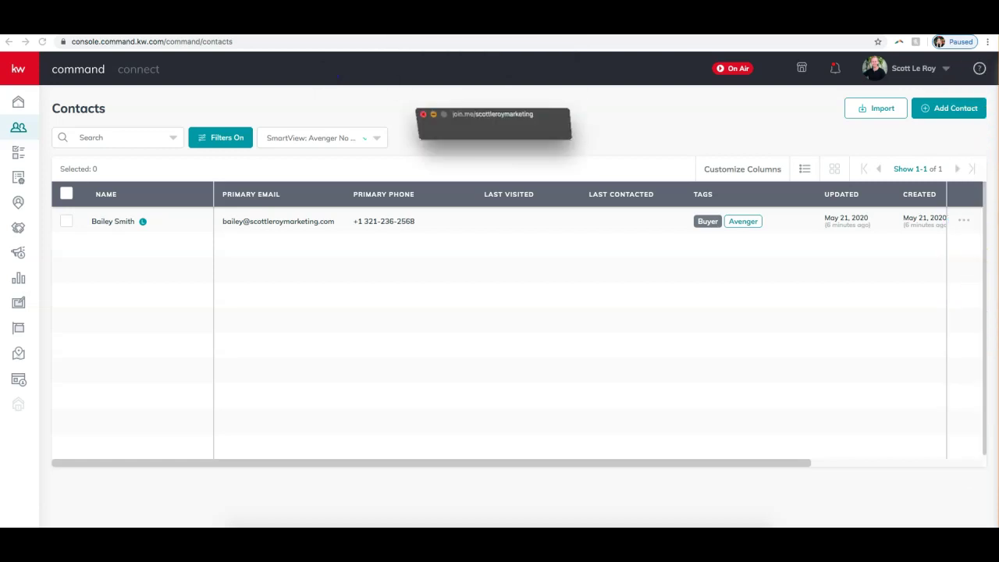
{"action": "left_click", "coordinate": [728, 167]}
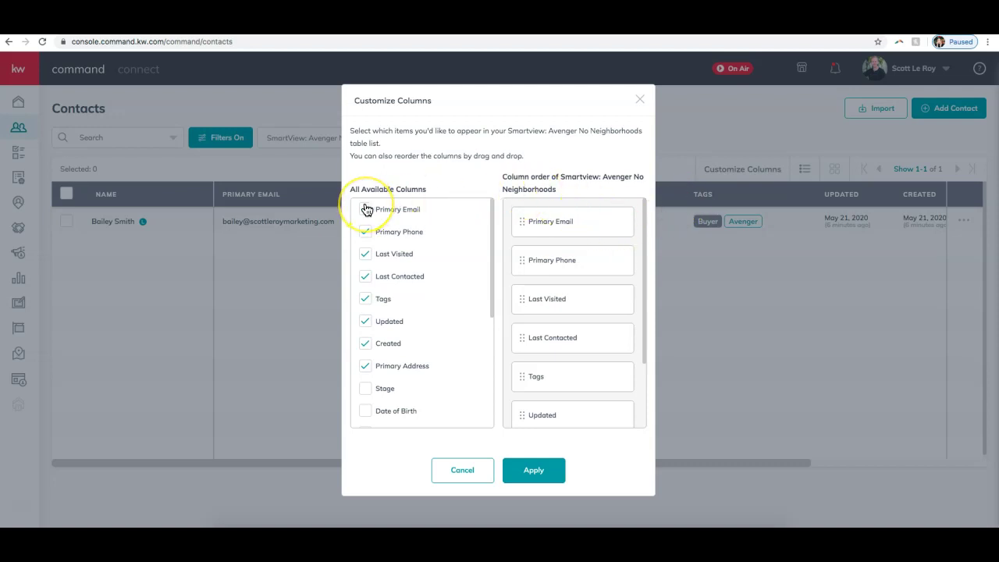
{"action": "scroll", "coordinate": [411, 261], "scroll_direction": "down", "scroll_amount": 10}
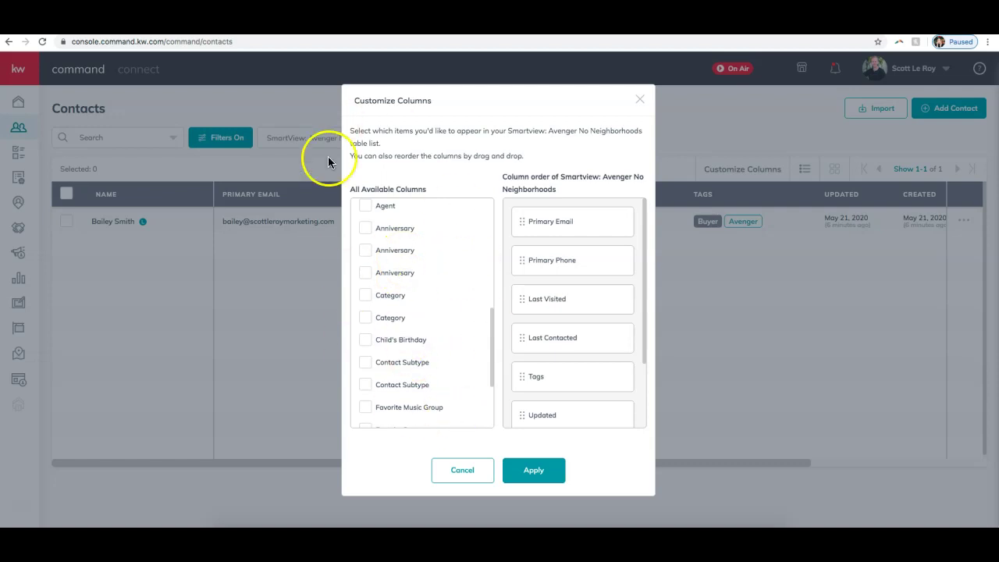
{"action": "left_click", "coordinate": [514, 479]}
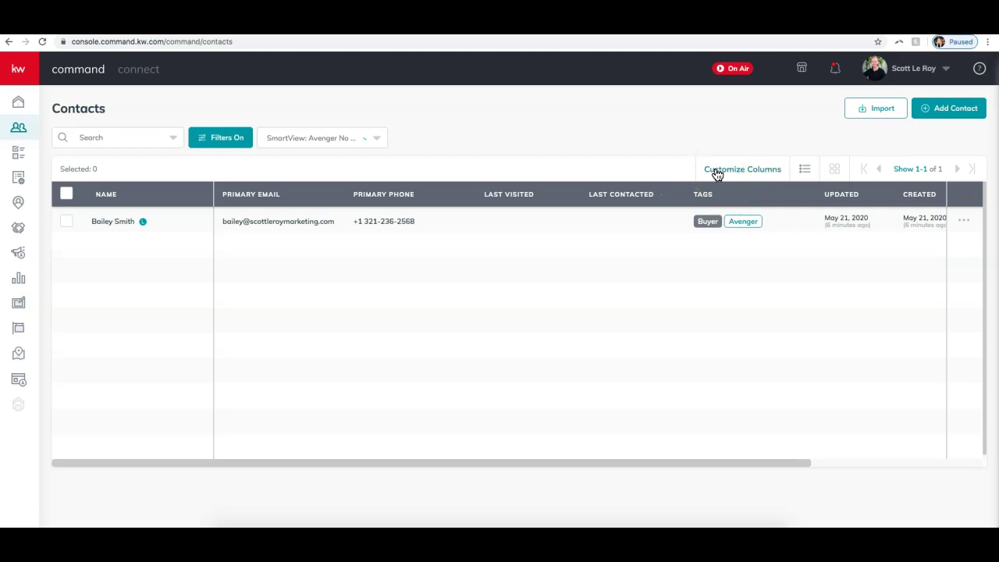
- In Customize Columns, add Date of Birth and hide the Updated and Created columns
{"action": "left_click", "coordinate": [607, 524]}
{"action": "left_click", "coordinate": [730, 169]}
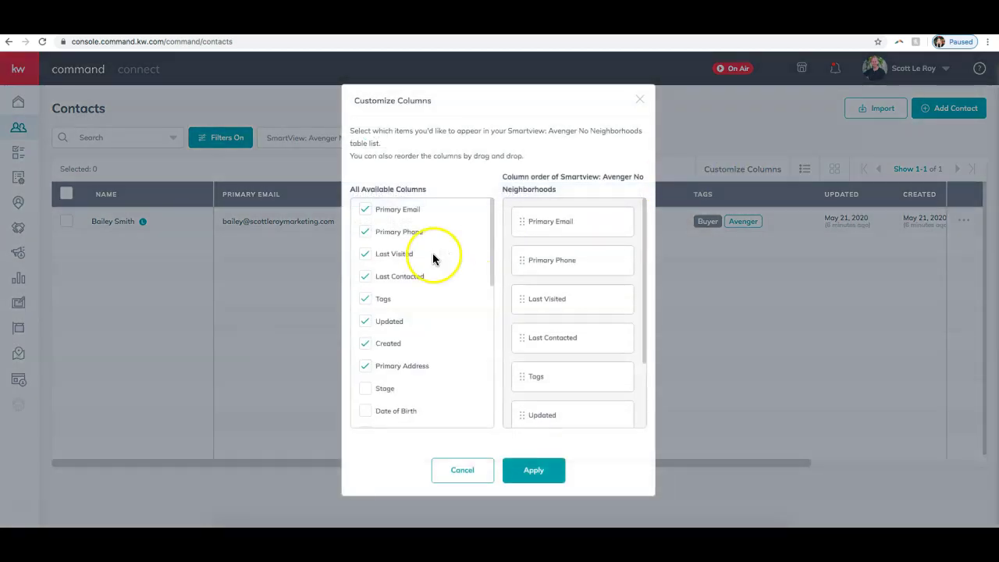
{"action": "scroll", "coordinate": [374, 374], "scroll_direction": "down", "scroll_amount": 1}
{"action": "left_click", "coordinate": [367, 395]}
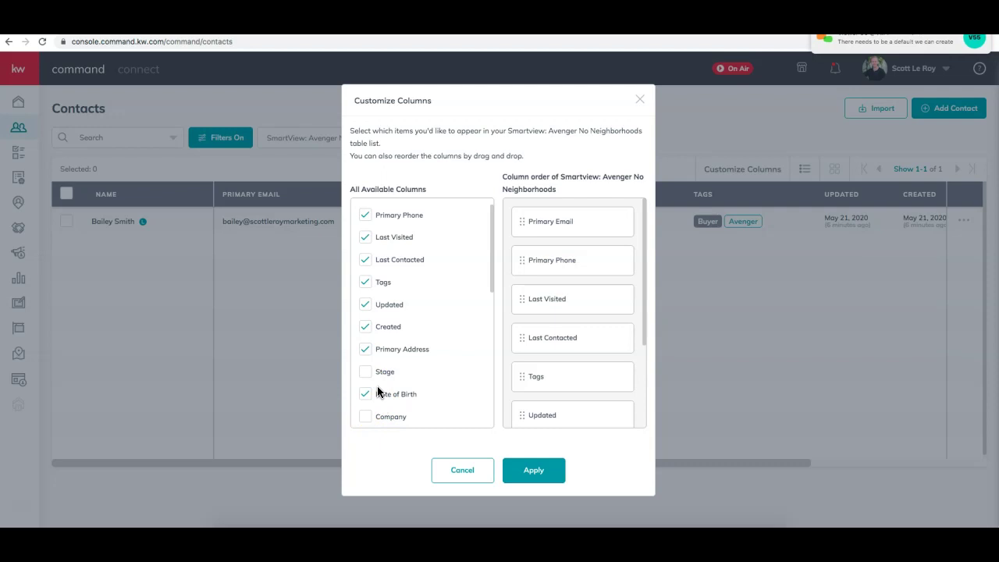
{"action": "left_click", "coordinate": [455, 354]}
{"action": "scroll", "coordinate": [455, 354], "scroll_direction": "down", "scroll_amount": 3}
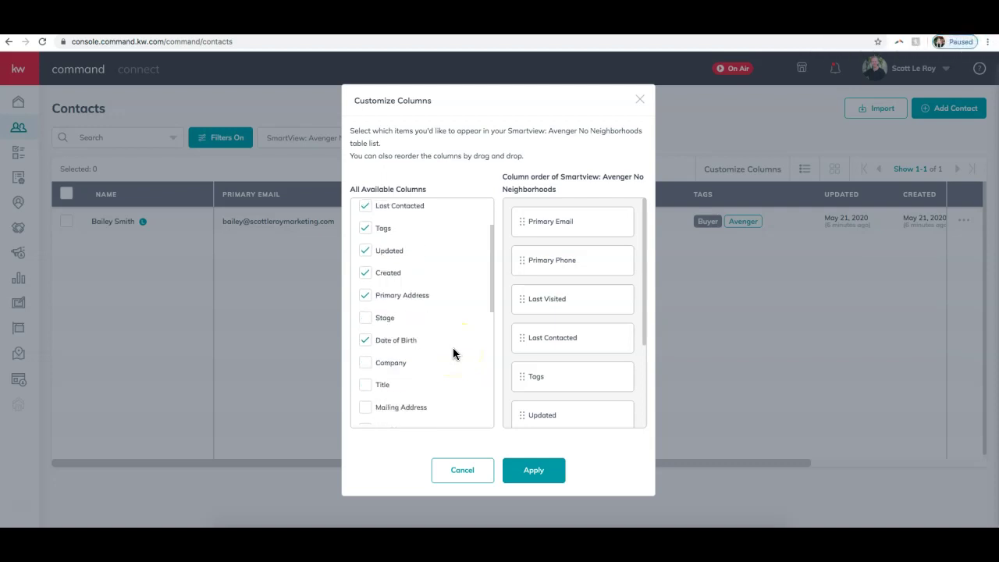
{"action": "scroll", "coordinate": [453, 354], "scroll_direction": "up", "scroll_amount": 3}
{"action": "left_click", "coordinate": [366, 345]}
{"action": "left_click", "coordinate": [365, 322]}
- Add the Website column, move it to the first position, and apply the layout
{"action": "scroll", "coordinate": [423, 334], "scroll_direction": "down", "scroll_amount": 3}
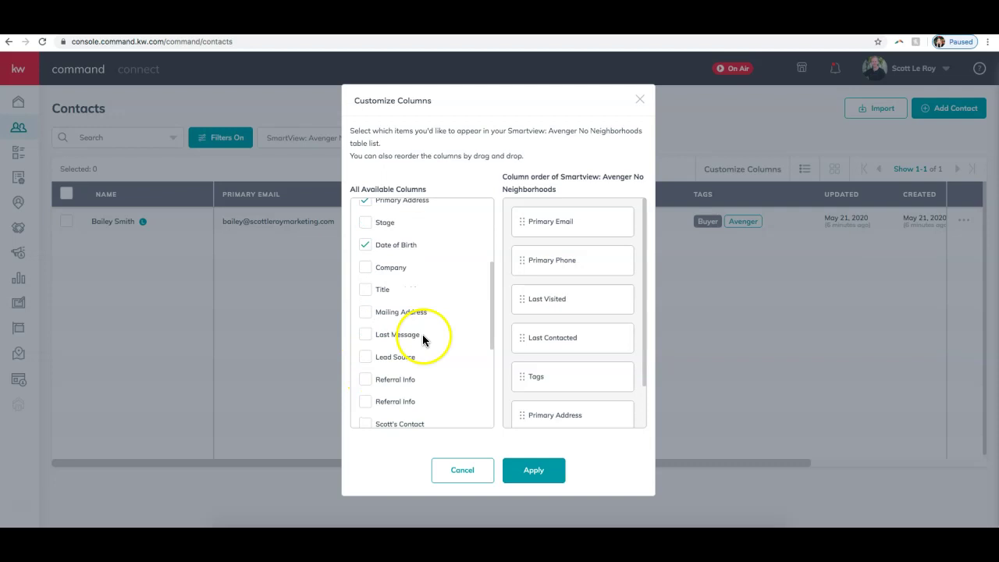
{"action": "scroll", "coordinate": [422, 334], "scroll_direction": "down", "scroll_amount": 4}
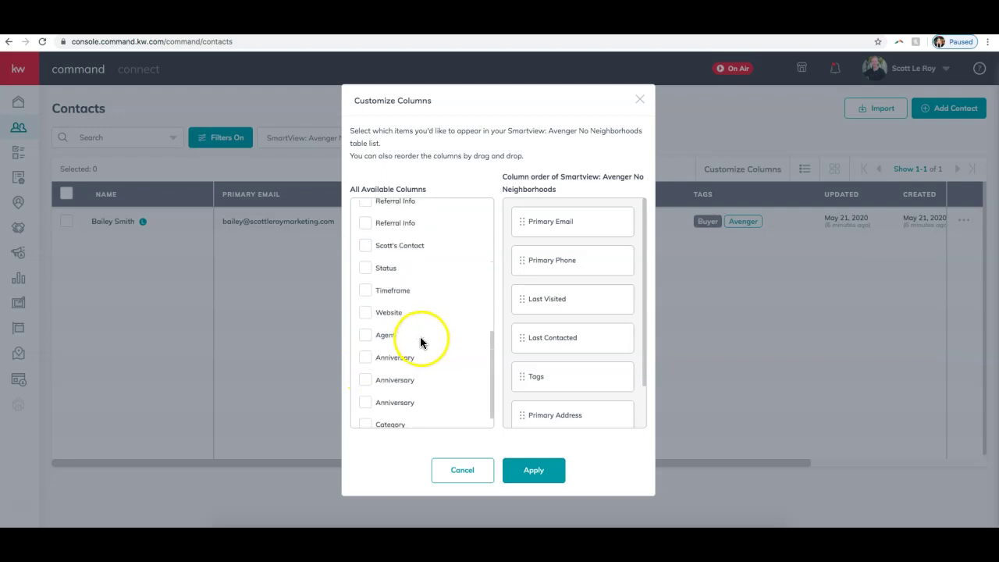
{"action": "left_click", "coordinate": [370, 316]}
{"action": "scroll", "coordinate": [410, 305], "scroll_direction": "up", "scroll_amount": 6}
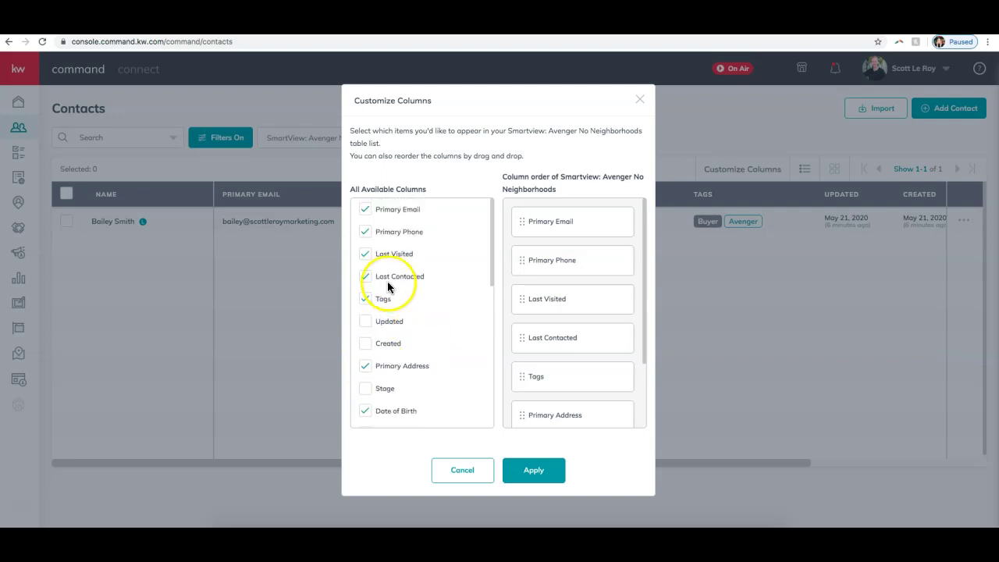
{"action": "scroll", "coordinate": [555, 403], "scroll_direction": "down", "scroll_amount": 3}
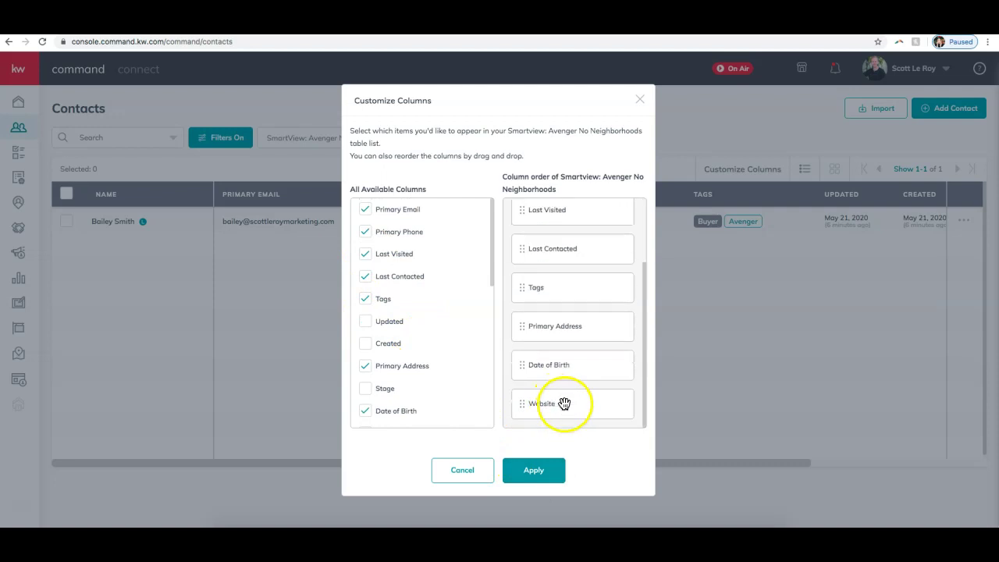
{"action": "left_click_drag", "start_coordinate": [558, 289], "coordinate": [562, 239]}
{"action": "left_click", "coordinate": [533, 473]}
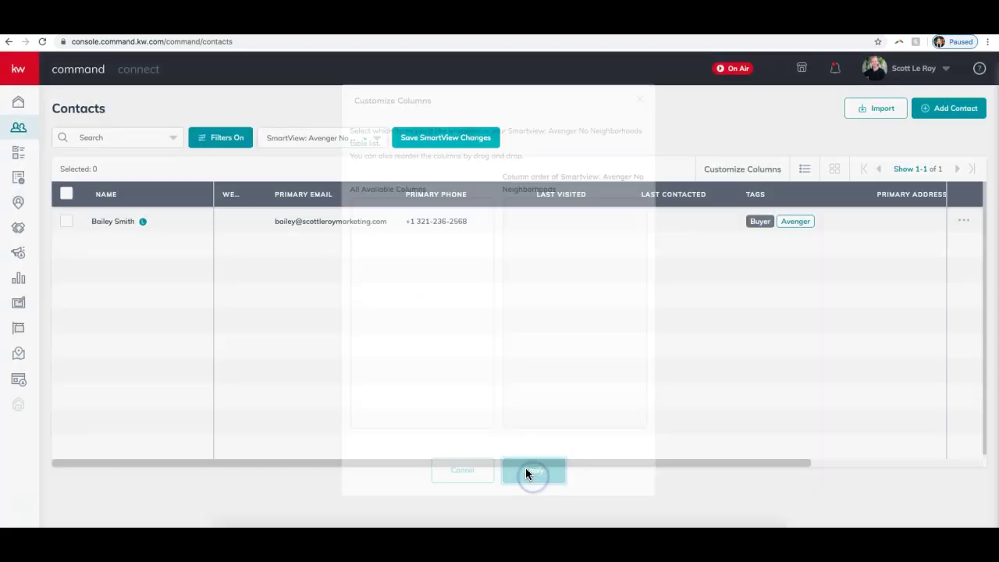
- Sort contacts by Last Contacted, clear all filters, and go to the Contact Tasks page
{"action": "left_click", "coordinate": [269, 195]}
{"action": "left_click", "coordinate": [687, 194]}
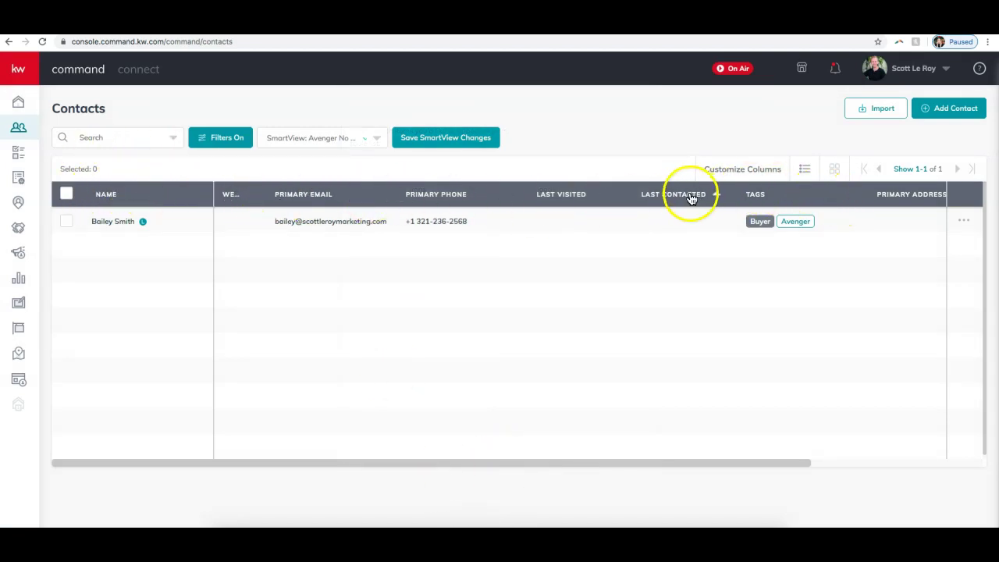
{"action": "left_click", "coordinate": [227, 138]}
{"action": "scroll", "coordinate": [819, 492], "scroll_direction": "down", "scroll_amount": 2}
{"action": "left_click", "coordinate": [712, 507]}
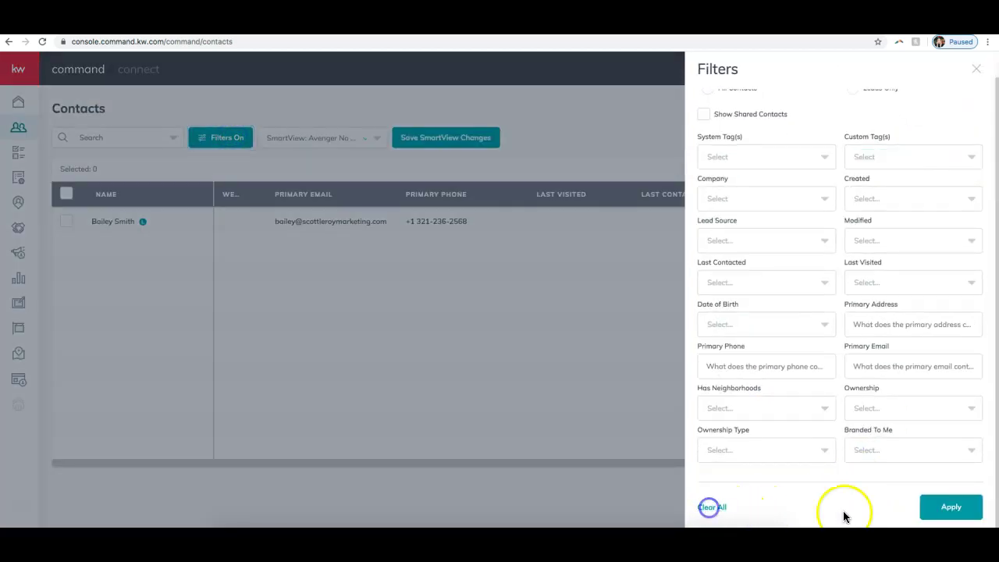
{"action": "left_click", "coordinate": [965, 512]}
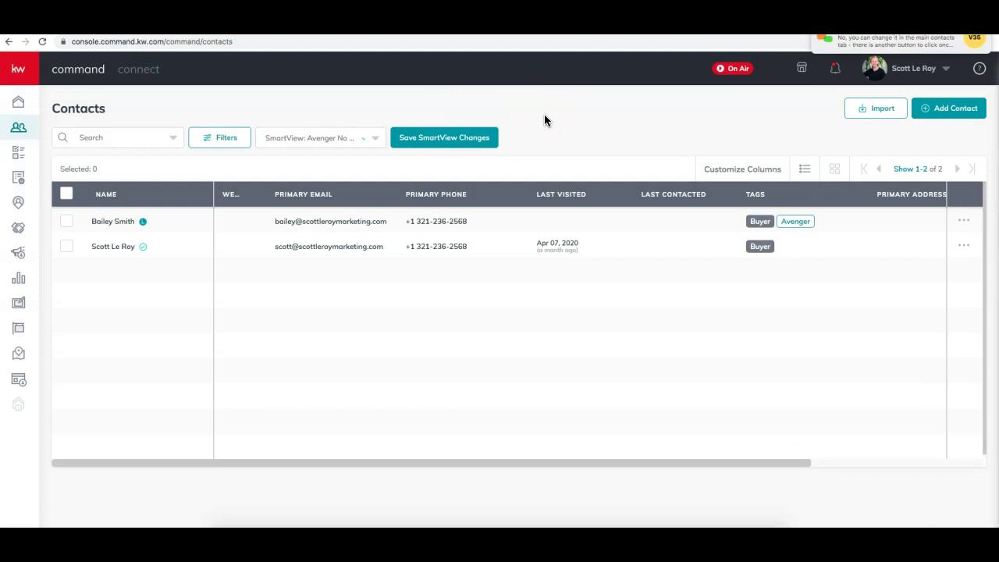
{"action": "left_click", "coordinate": [22, 161]}
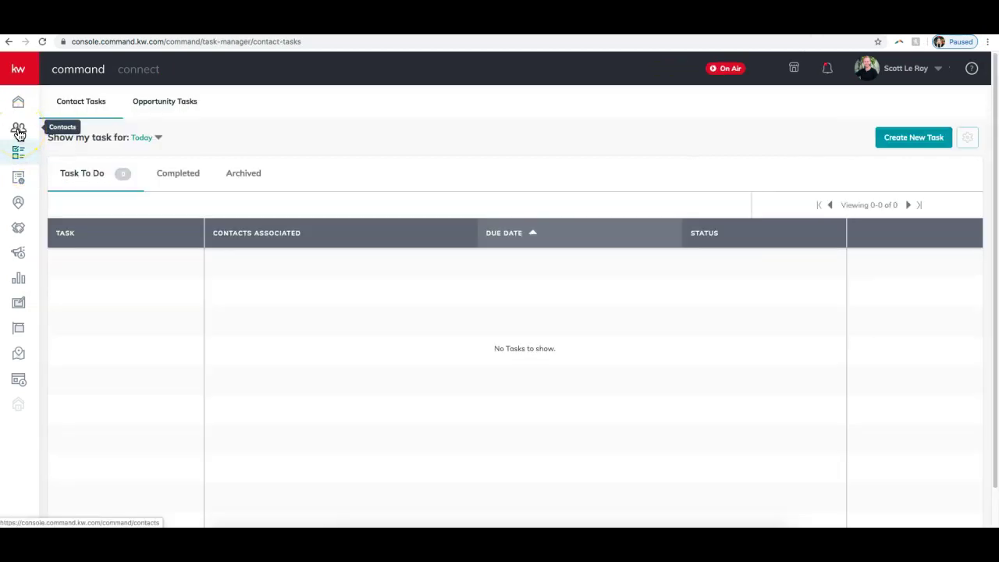
- Return to All Contacts, briefly open and close the meeting chat, and show contacts as cards
{"action": "left_click", "coordinate": [19, 130]}
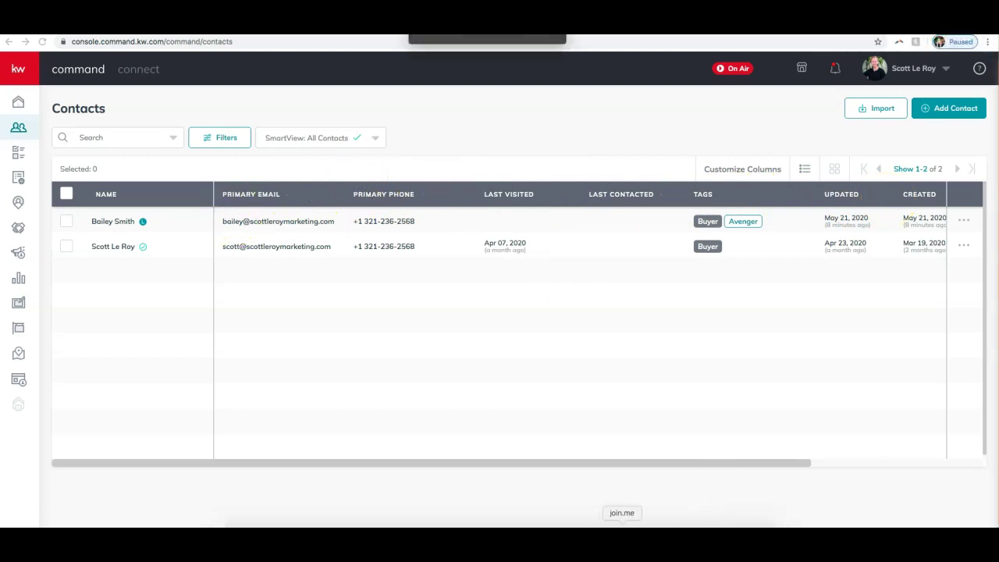
{"action": "left_click", "coordinate": [459, 44]}
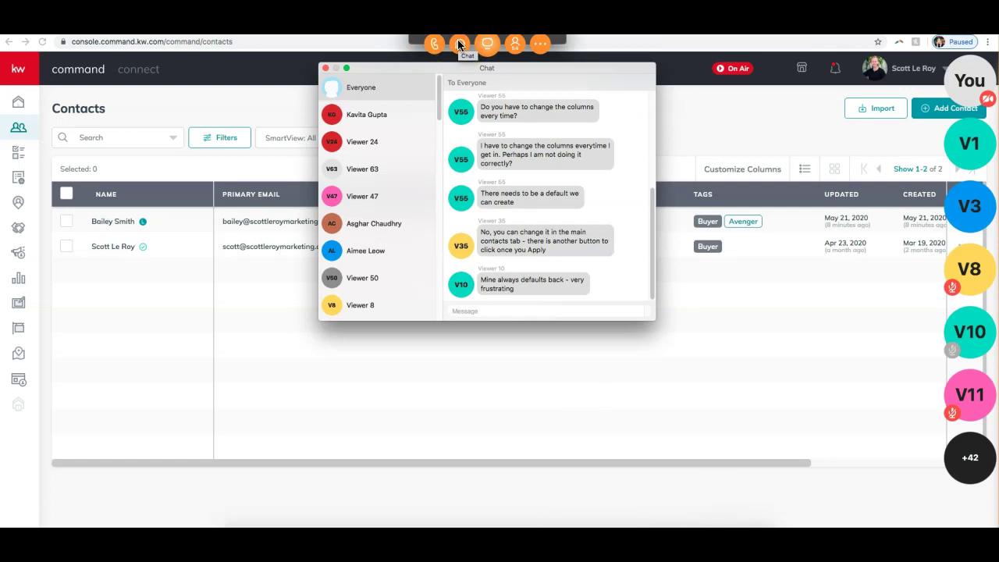
{"action": "left_click", "coordinate": [325, 68]}
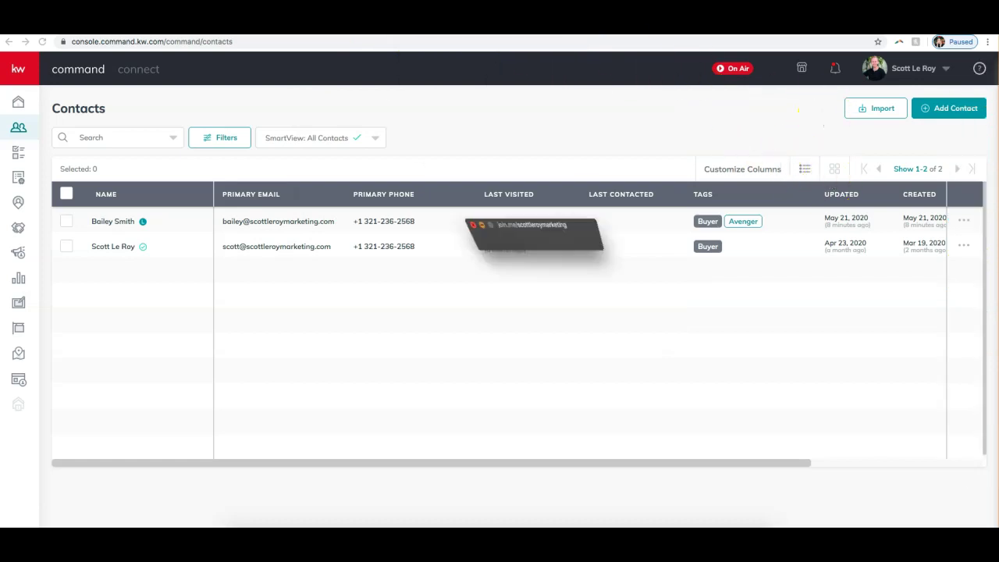
{"action": "left_click", "coordinate": [805, 175]}
{"action": "left_click", "coordinate": [835, 173]}
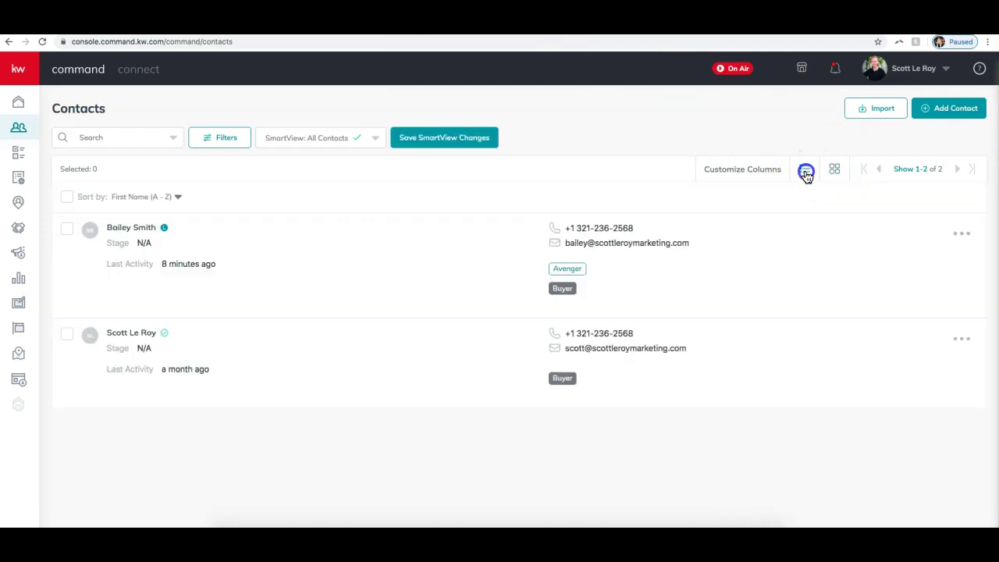
- Switch All Contacts to table view and cancel Customize Columns without changes
{"action": "left_click", "coordinate": [804, 172]}
{"action": "left_click", "coordinate": [757, 173]}
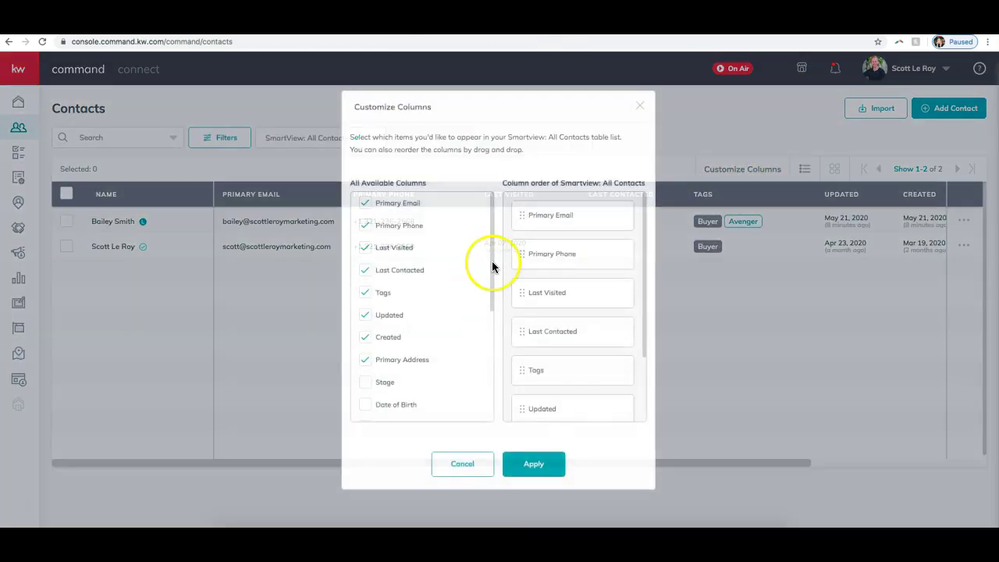
{"action": "scroll", "coordinate": [460, 359], "scroll_direction": "down", "scroll_amount": 5}
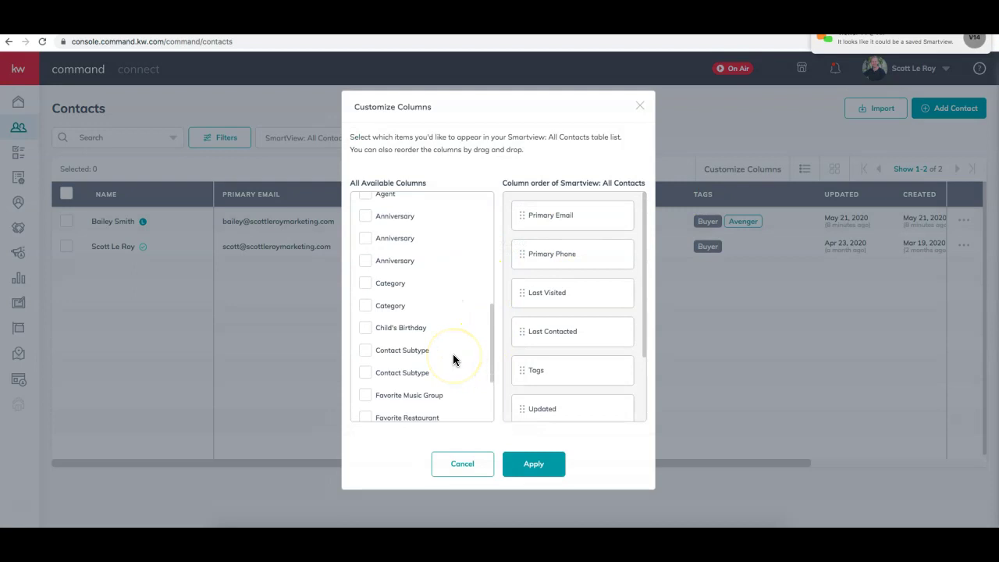
{"action": "left_click", "coordinate": [467, 471]}
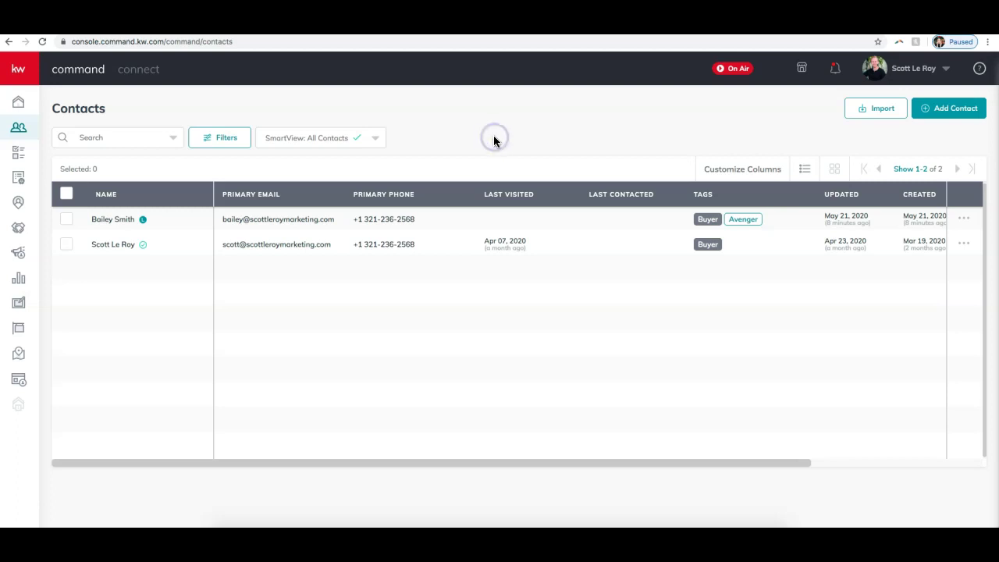
- Open the Import Contacts dialog with the Contacts page's Import button
{"action": "left_click", "coordinate": [873, 112]}
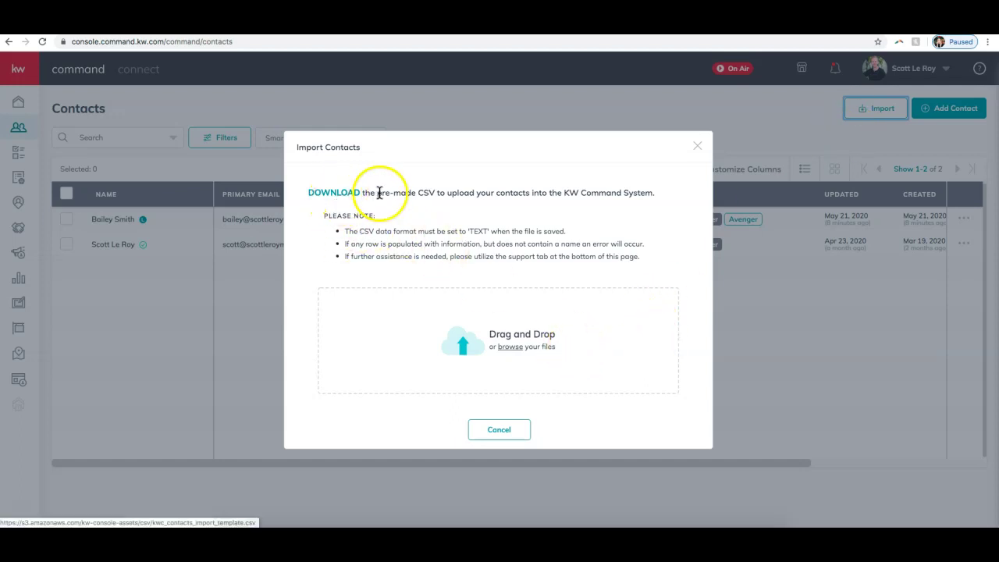
- Save kwc_contacts_import_template.csv to Downloads and open it in Excel
{"action": "left_click", "coordinate": [336, 196]}
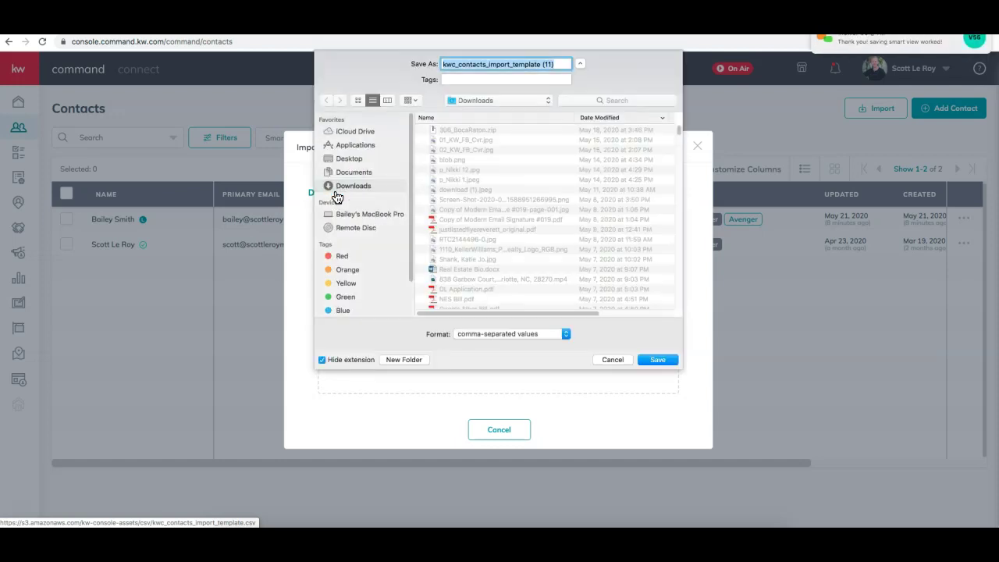
{"action": "left_click", "coordinate": [657, 359]}
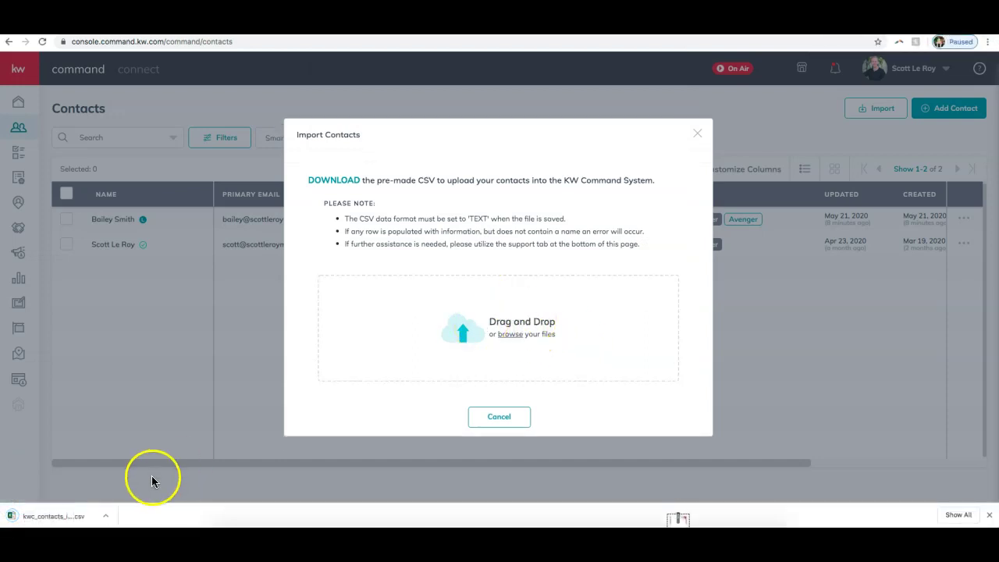
{"action": "left_click", "coordinate": [93, 520]}
{"action": "left_click_drag", "start_coordinate": [92, 520], "coordinate": [446, 359]}
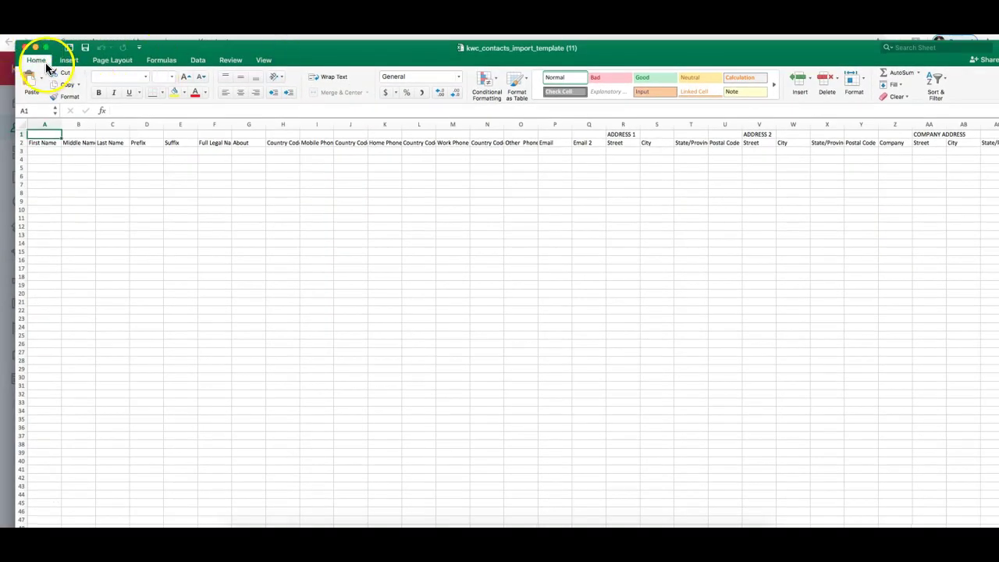
{"action": "left_click", "coordinate": [50, 63]}
{"action": "double_click", "coordinate": [289, 47]}
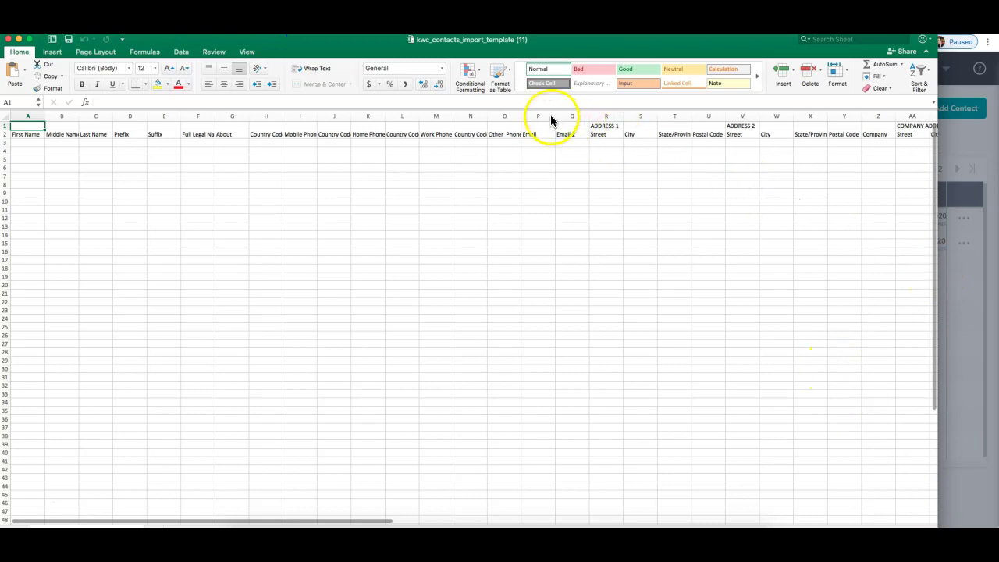
{"action": "left_click_drag", "start_coordinate": [960, 100], "coordinate": [998, 110]}
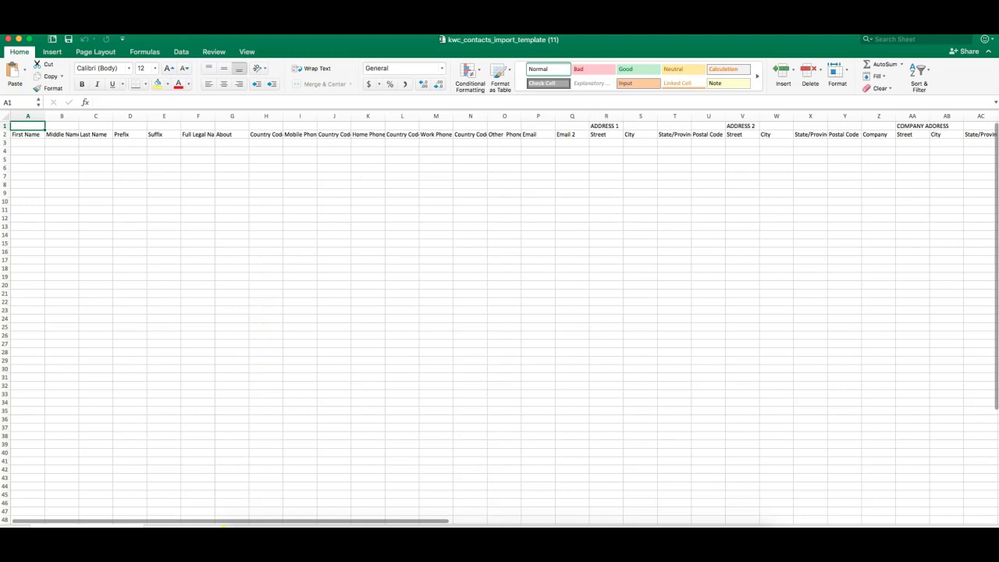
{"action": "left_click_drag", "start_coordinate": [183, 520], "coordinate": [163, 495]}
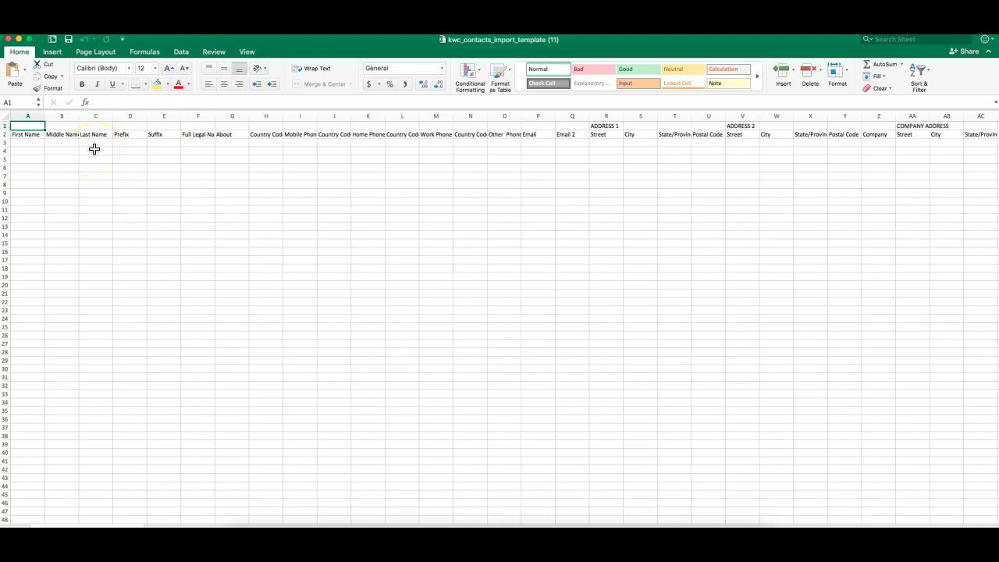
{"action": "mouse_move", "coordinate": [201, 521]}
{"action": "left_mouse_down"}
{"action": "mouse_move", "coordinate": [617, 521]}
{"action": "mouse_move", "coordinate": [194, 509]}
{"action": "left_mouse_up"}
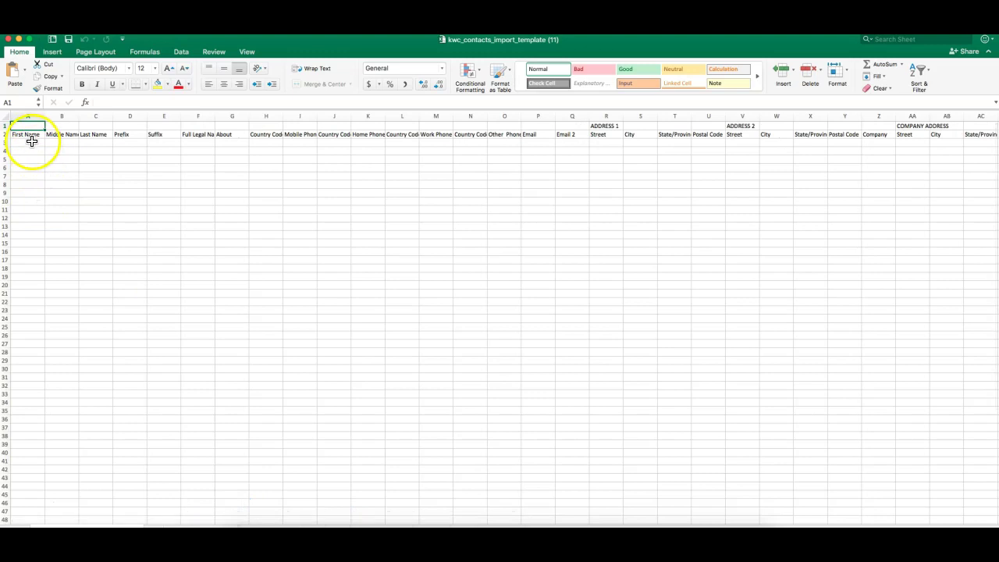
- Enter the first two contacts' first names, last names and emails in rows 3 and 4
{"action": "left_click", "coordinate": [32, 142]}
{"action": "key", "text": "Tab"}
{"action": "key", "text": "Tab"}
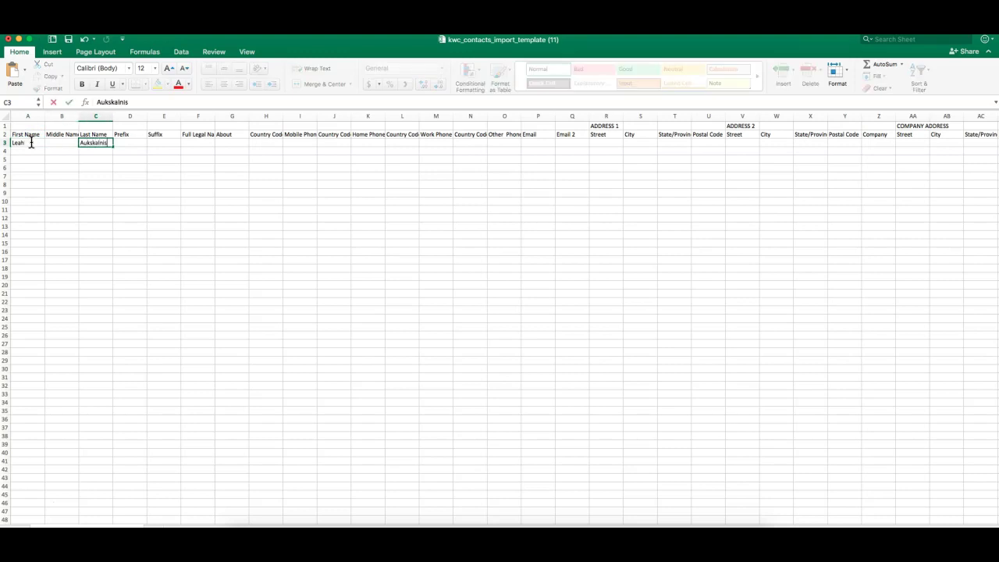
{"action": "left_click", "coordinate": [538, 143]}
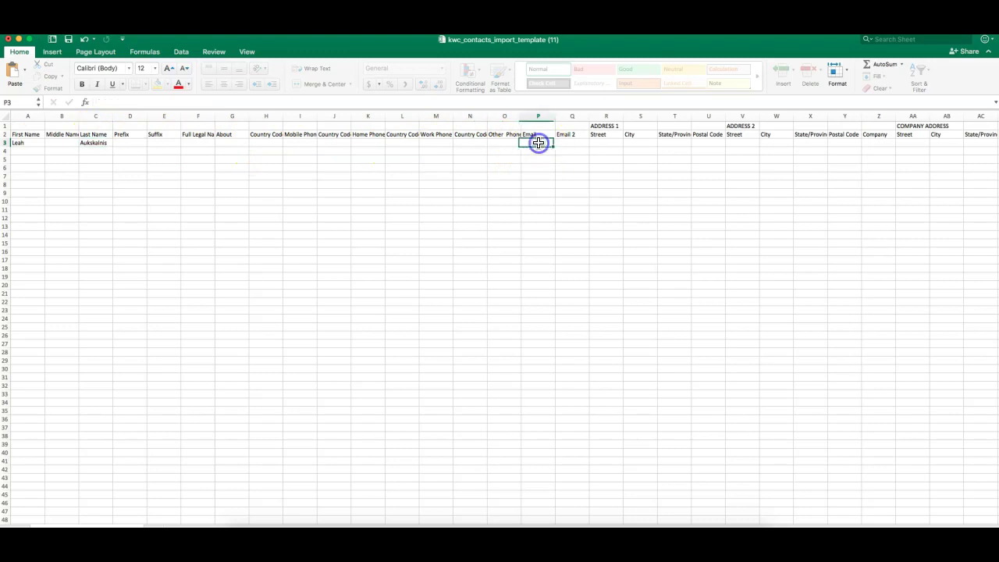
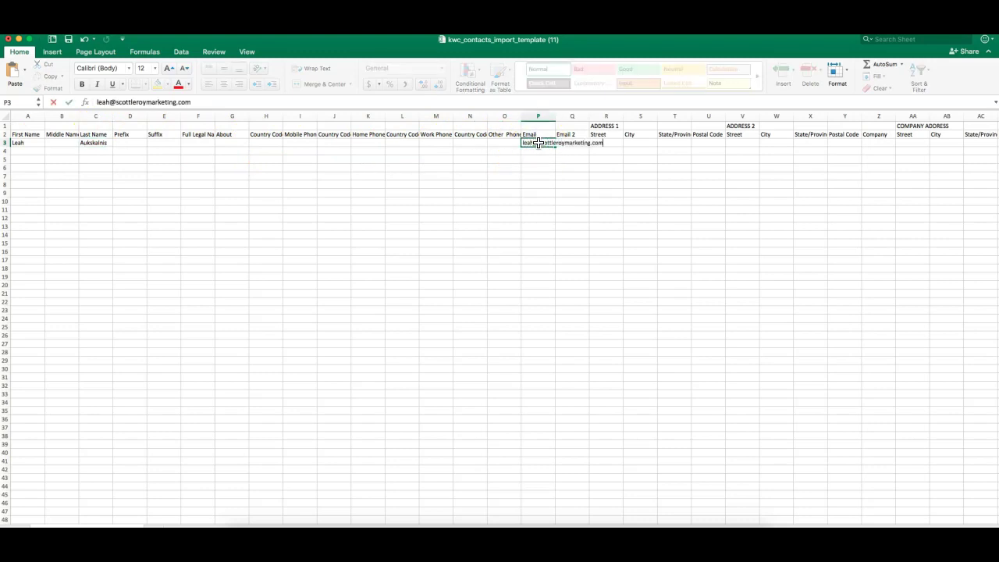
{"action": "left_click", "coordinate": [33, 154]}
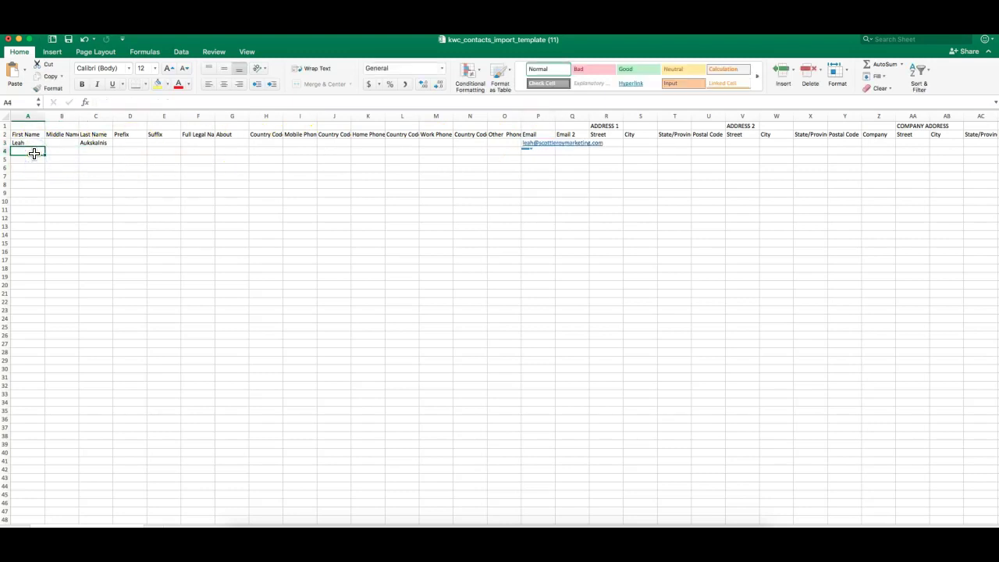
{"action": "key", "text": "Tab"}
{"action": "key", "text": "Tab"}
{"action": "left_click", "coordinate": [537, 152]}
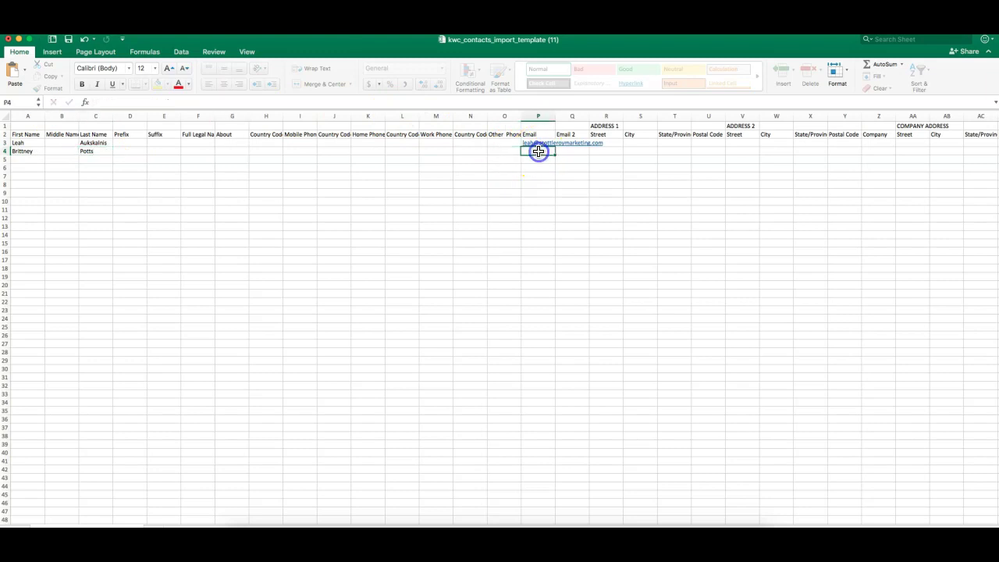
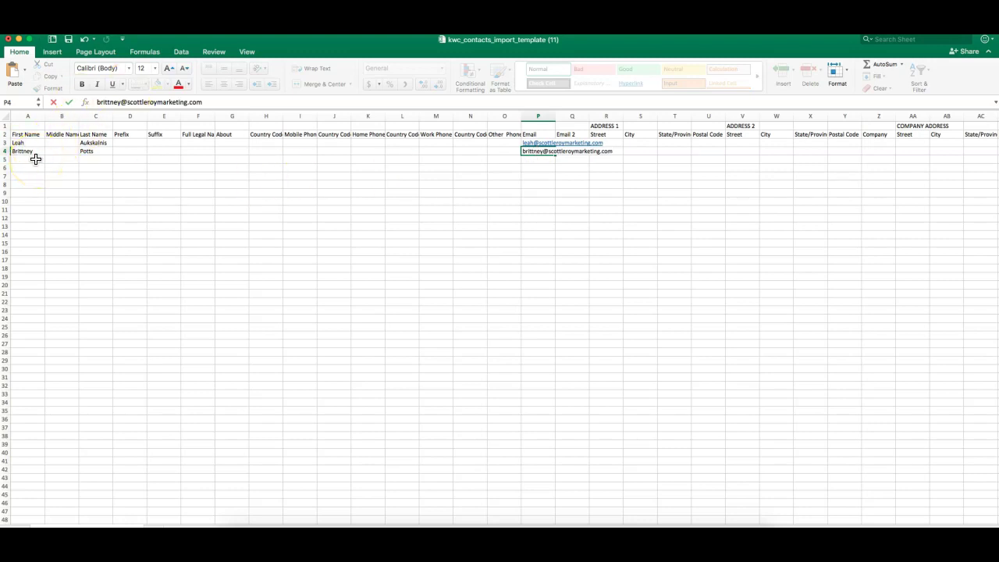
- Enter the third contact's first name and email in row 5
{"action": "left_click", "coordinate": [35, 159]}
{"action": "type", "text": "Ariel"}
{"action": "key", "text": "Tab"}
{"action": "key", "text": "Tab"}
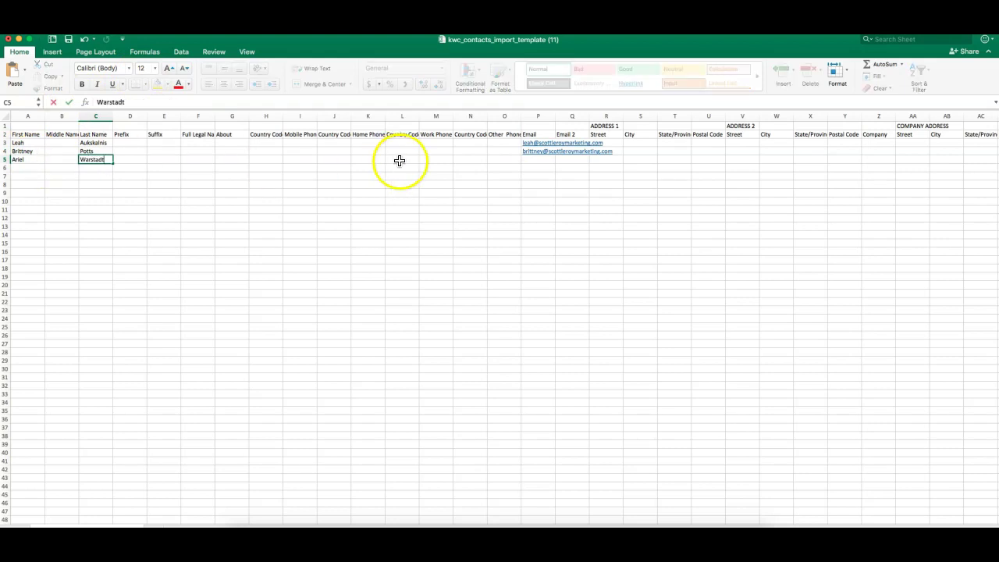
{"action": "left_click", "coordinate": [539, 159]}
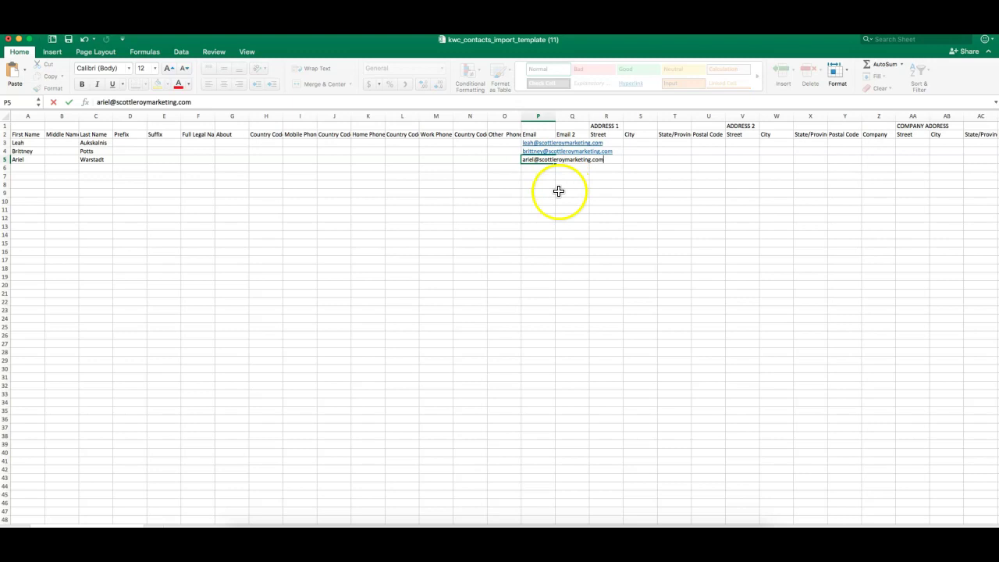
{"action": "left_click", "coordinate": [559, 192]}
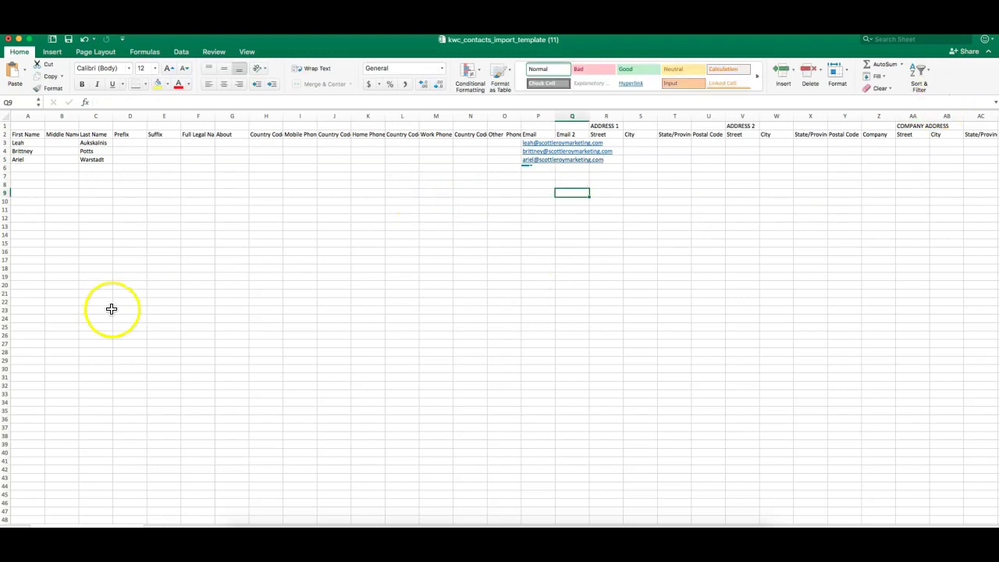
{"action": "left_click_drag", "start_coordinate": [95, 227], "coordinate": [99, 139]}
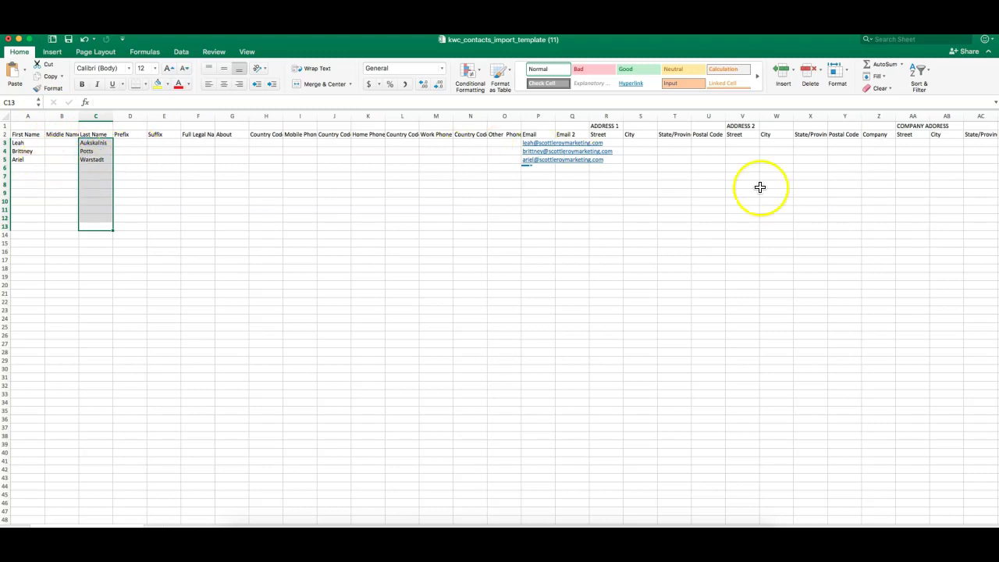
{"action": "left_click", "coordinate": [191, 214]}
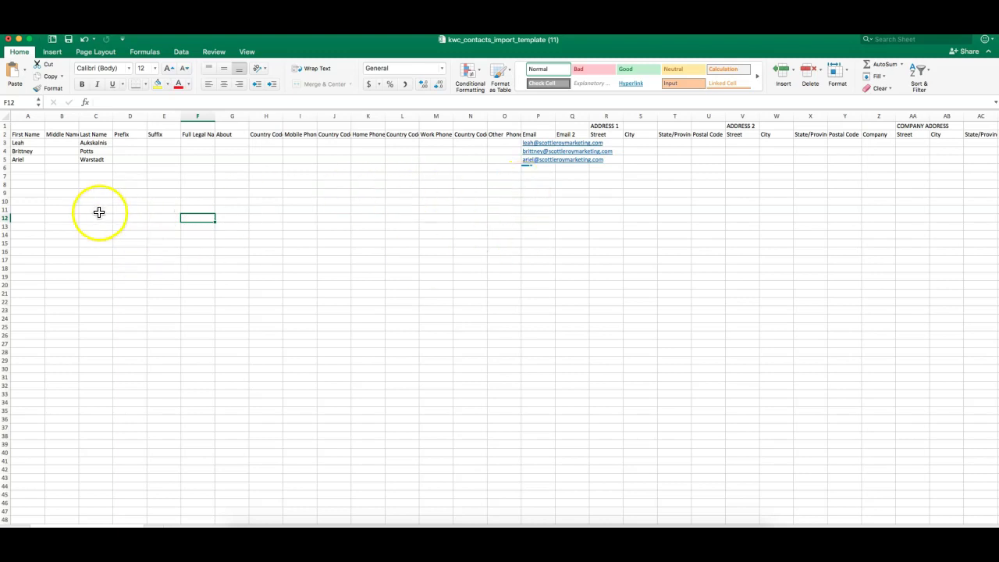
{"action": "left_click_drag", "start_coordinate": [31, 225], "coordinate": [29, 143]}
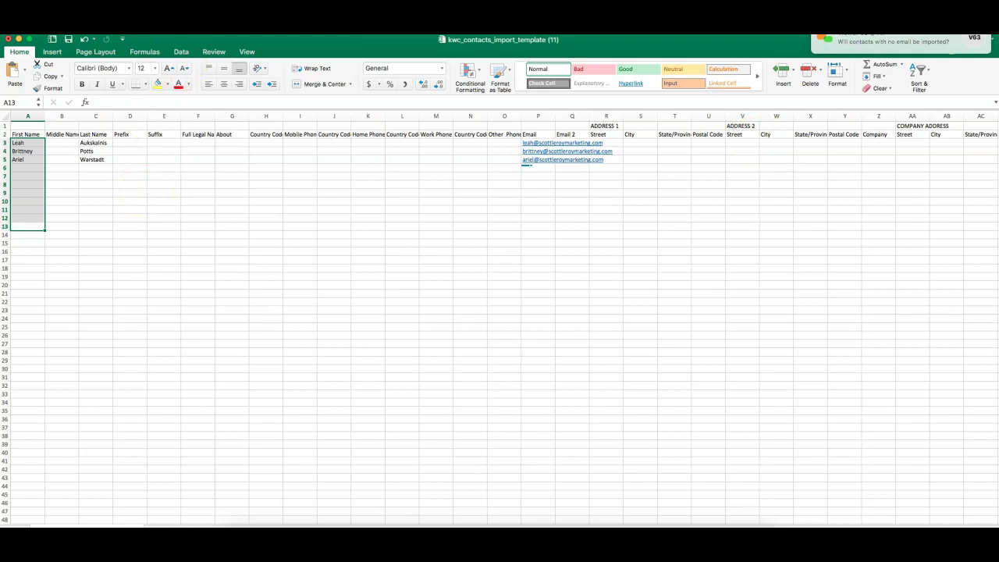
{"action": "left_click", "coordinate": [548, 226]}
- Enter the fourth contact's first name and email address in row 6
{"action": "left_click", "coordinate": [28, 168]}
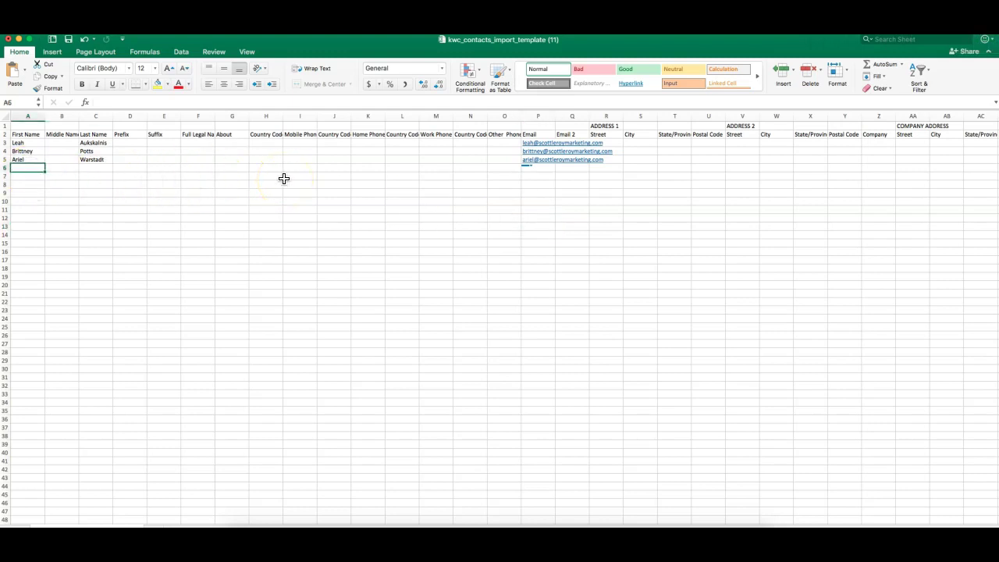
{"action": "type", "text": "Anne"}
{"action": "key", "text": "Tab"}
{"action": "key", "text": "Tab"}
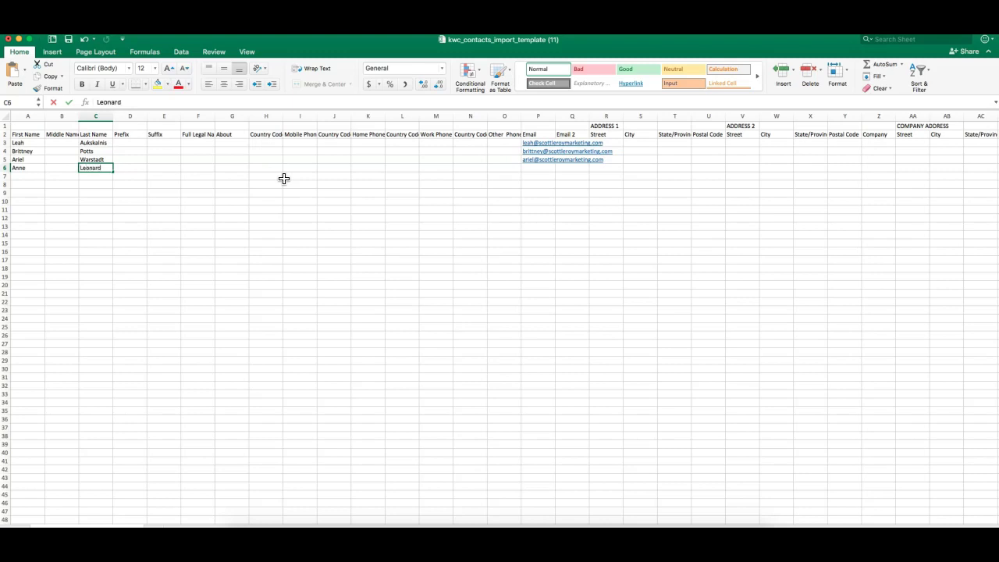
{"action": "left_click", "coordinate": [547, 168]}
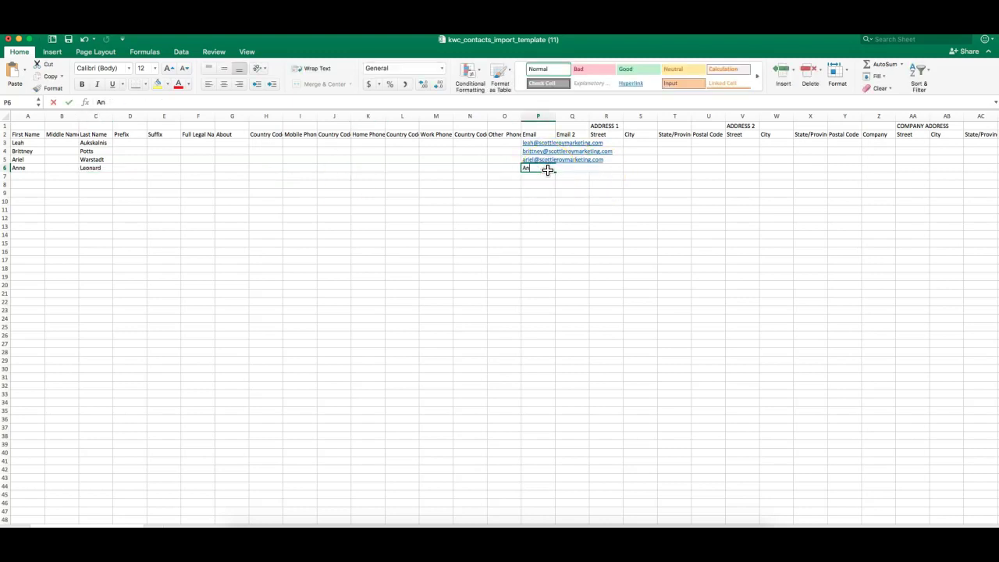
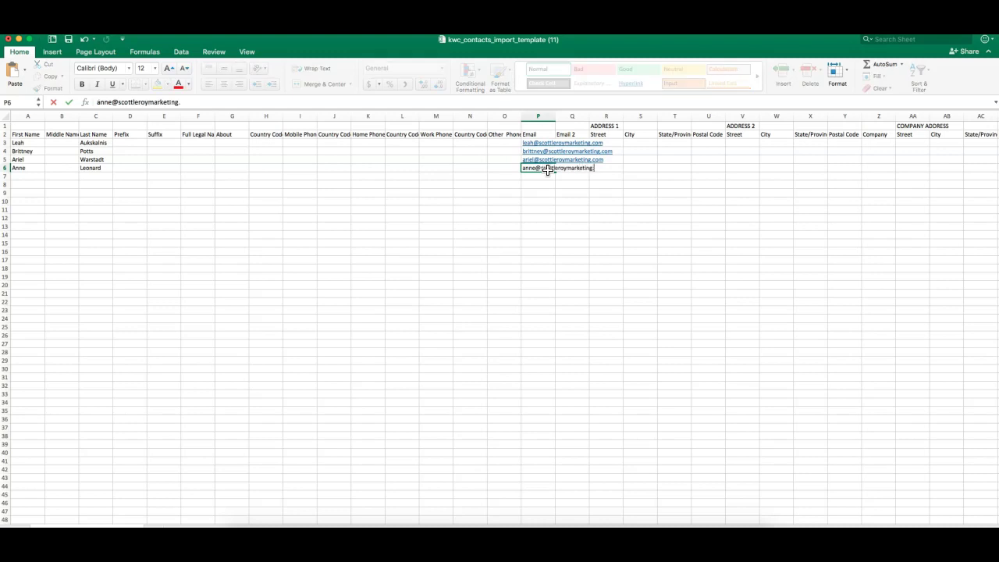
{"action": "key", "text": "Return"}
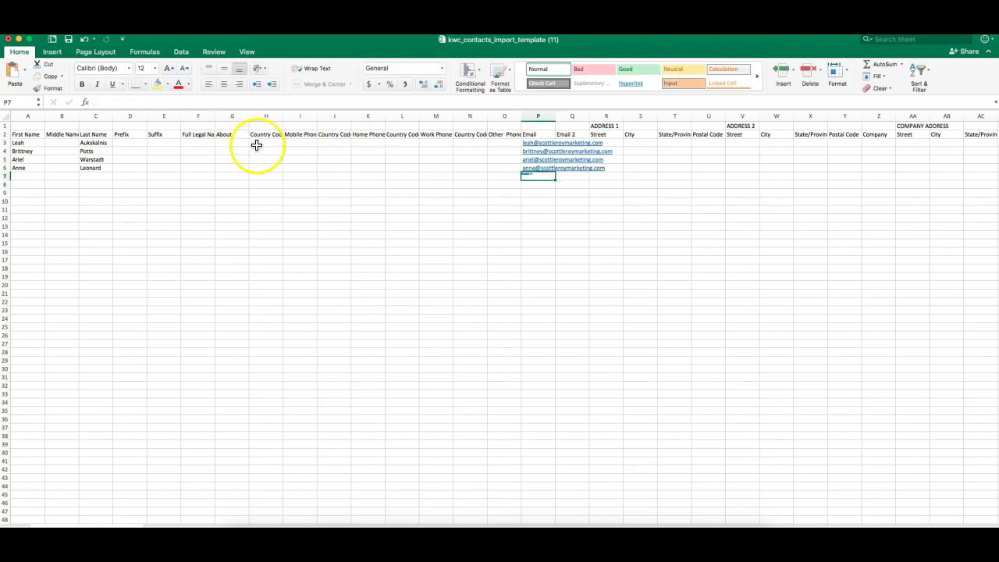
- Enter the first contact's work phone number in cell M3
{"action": "left_click", "coordinate": [433, 141]}
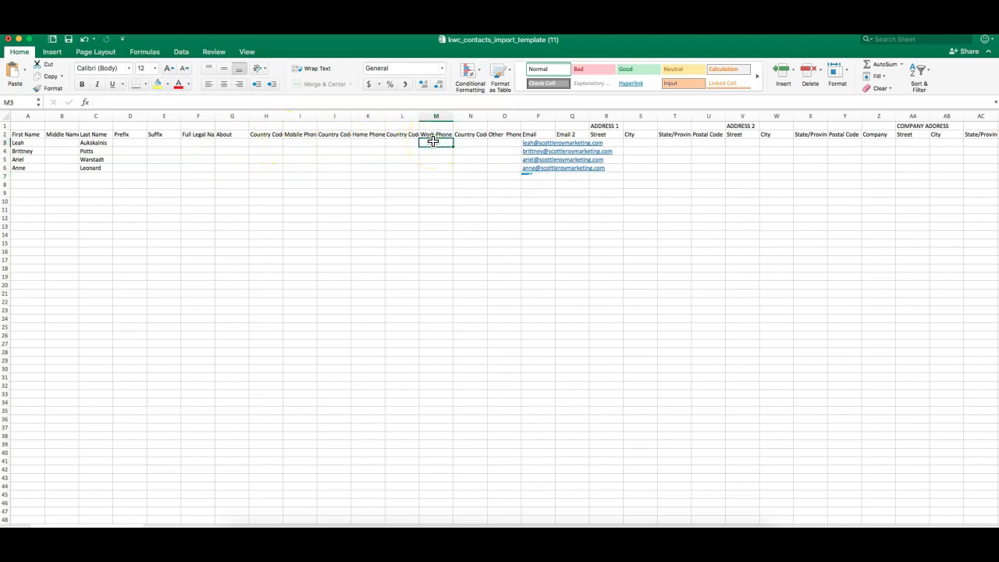
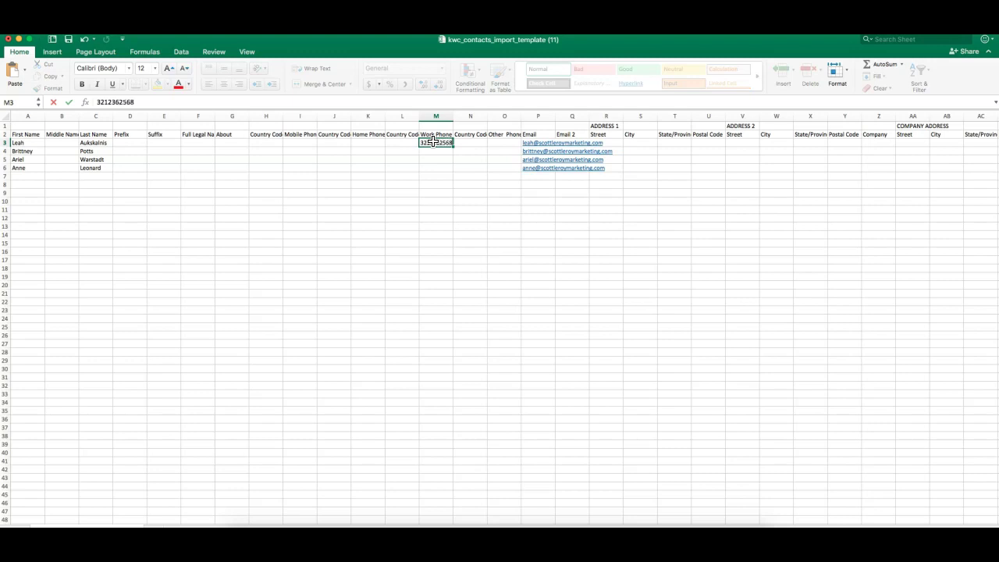
{"action": "left_click", "coordinate": [436, 175]}
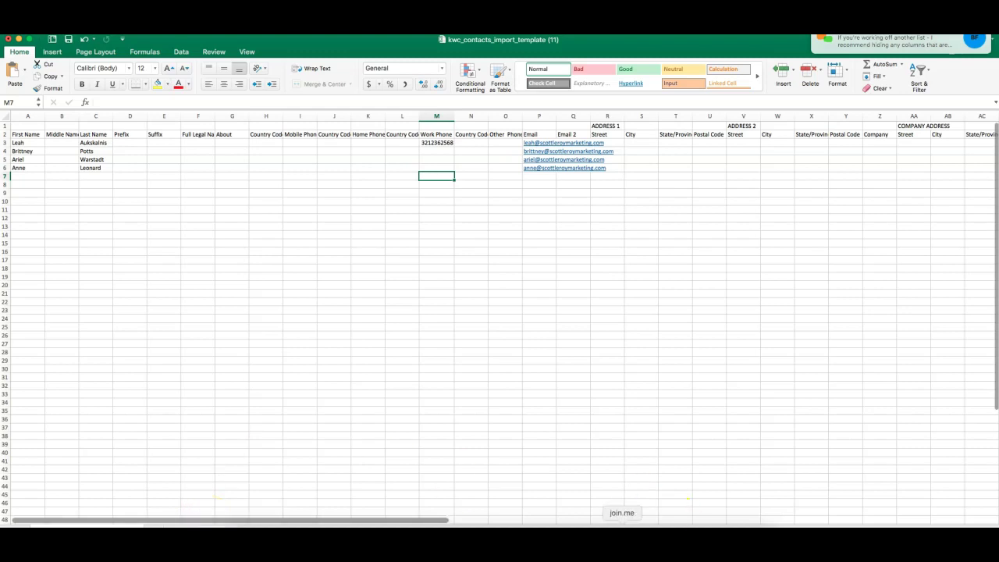
{"action": "left_click", "coordinate": [460, 43]}
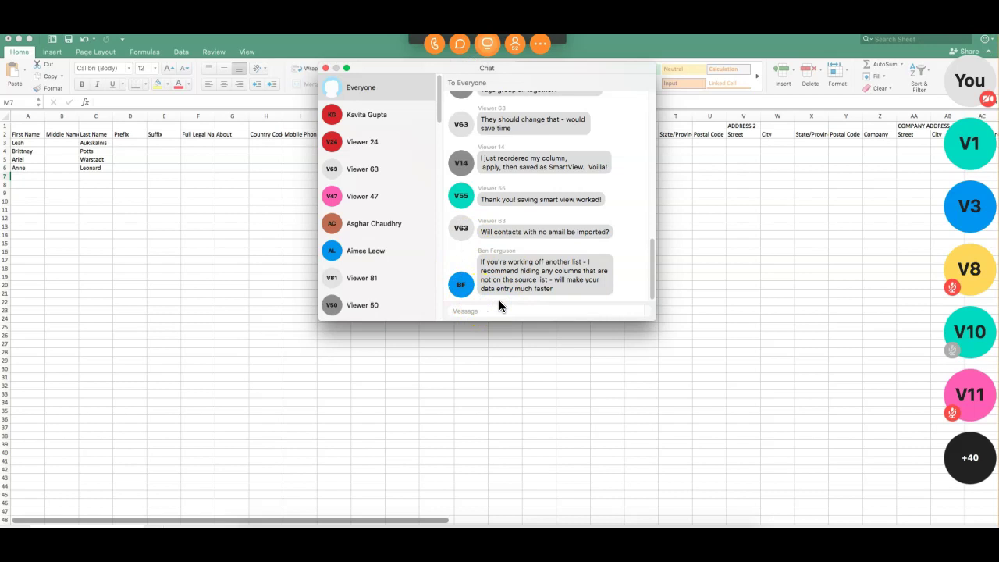
{"action": "left_click", "coordinate": [580, 311]}
{"action": "left_click", "coordinate": [326, 68]}
{"action": "left_click", "coordinate": [324, 68]}
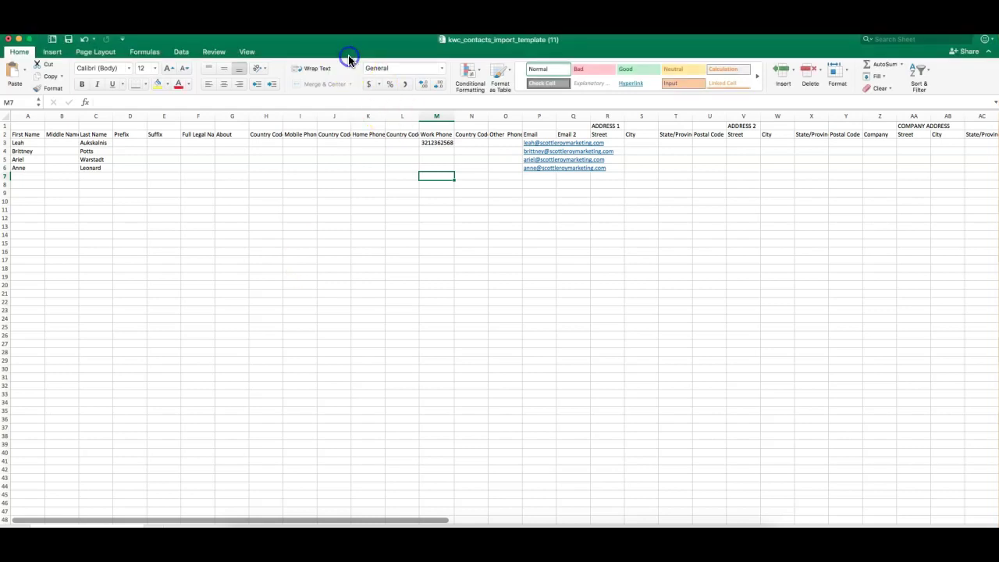
- Select heading row 2 and scroll right to show columns Z–BB with System Tags and Custom Tags
{"action": "left_click", "coordinate": [6, 134]}
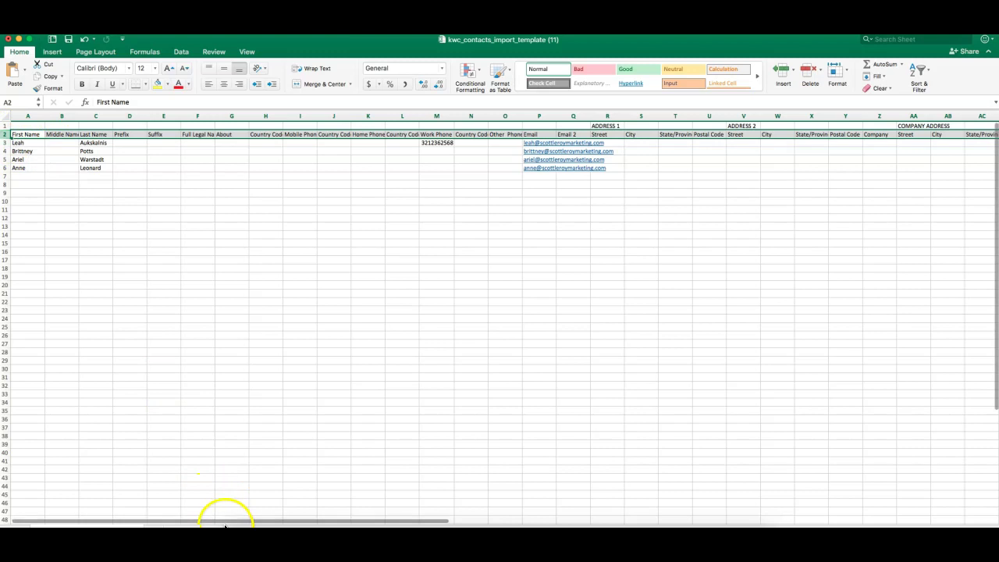
{"action": "left_click_drag", "start_coordinate": [229, 524], "coordinate": [446, 505]}
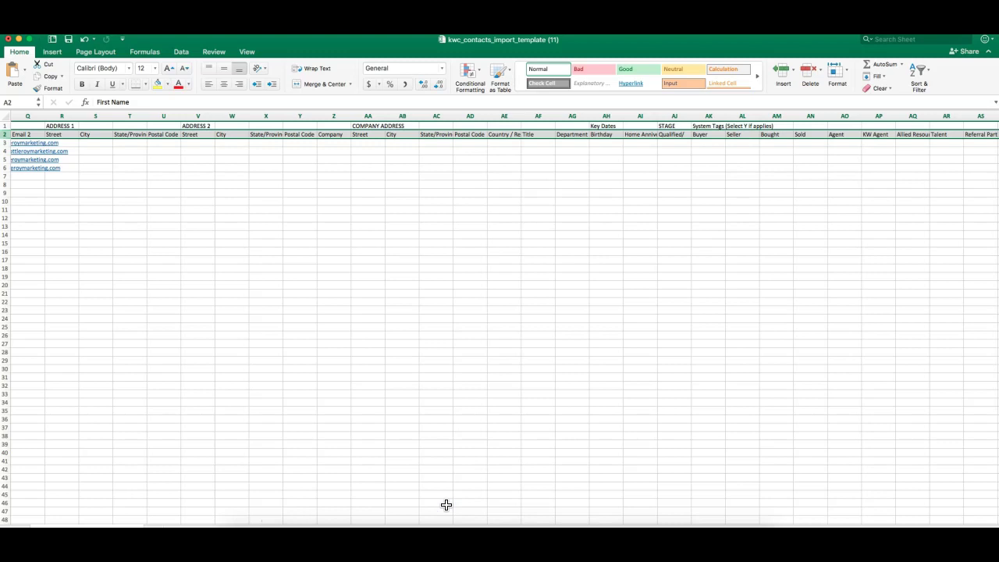
{"action": "left_click_drag", "start_coordinate": [396, 522], "coordinate": [538, 513]}
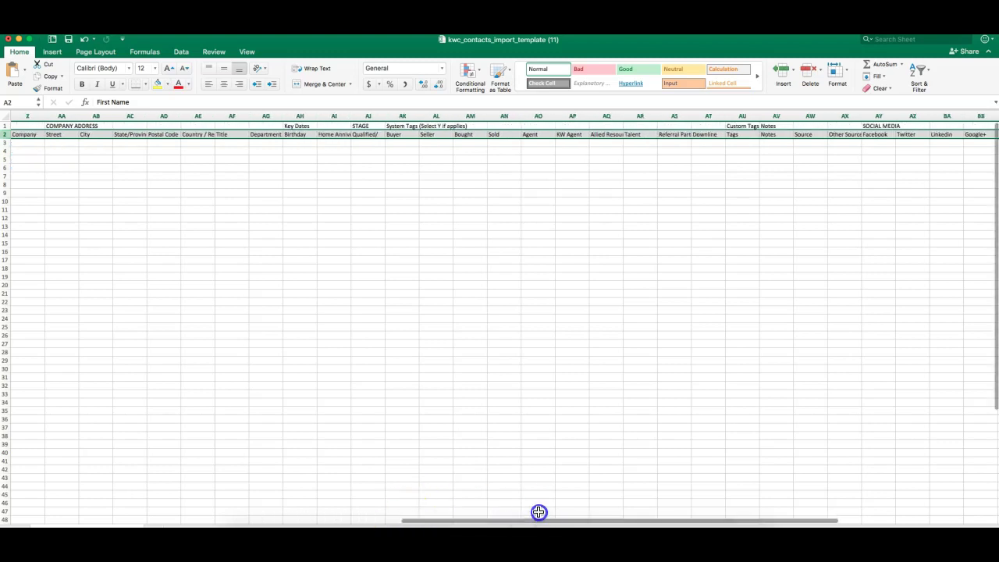
{"action": "left_click", "coordinate": [460, 226]}
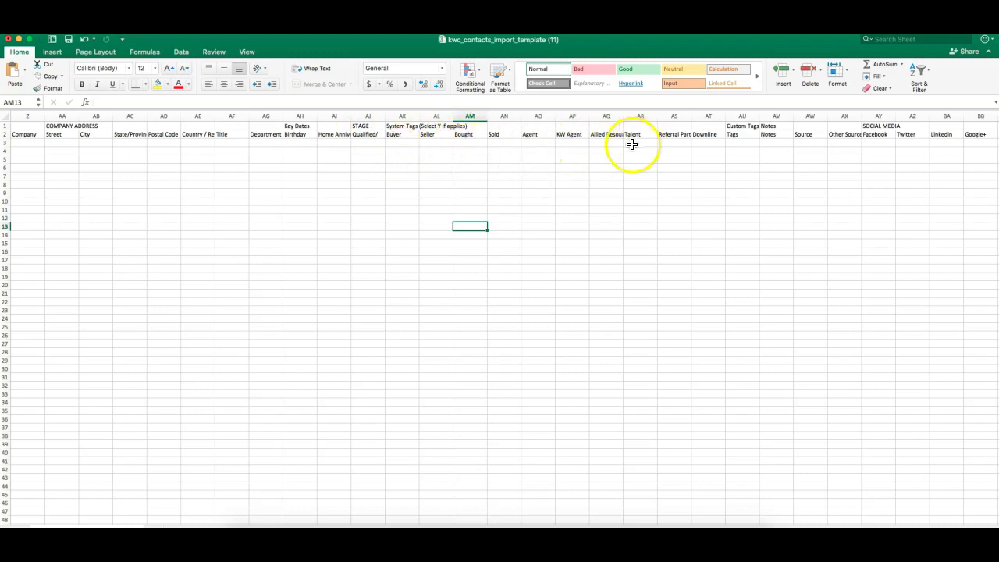
- Enter Y in AO3 (Agent) for the first contact and AK4 (Buyer) for the second
{"action": "left_click", "coordinate": [539, 144]}
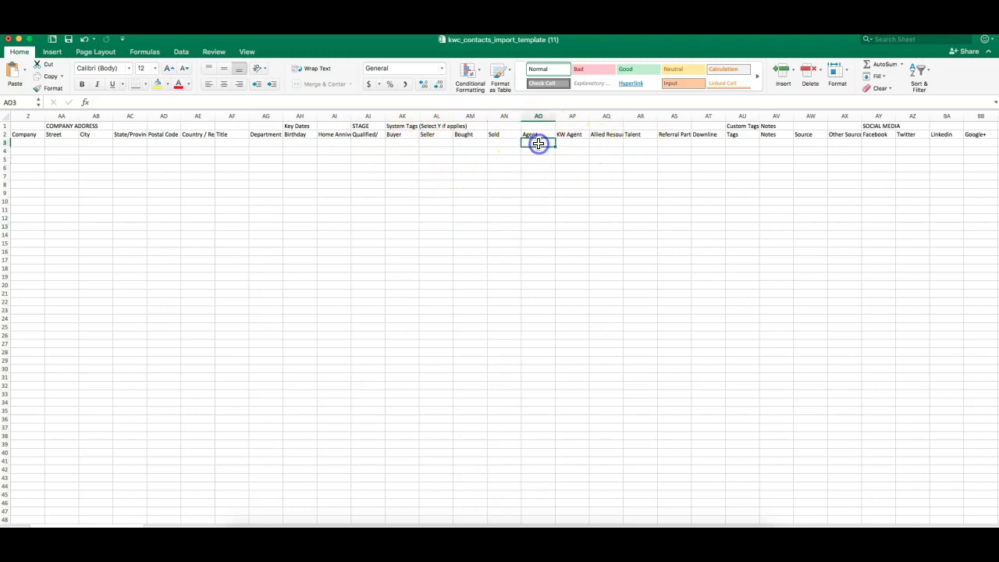
{"action": "type", "text": "Y"}
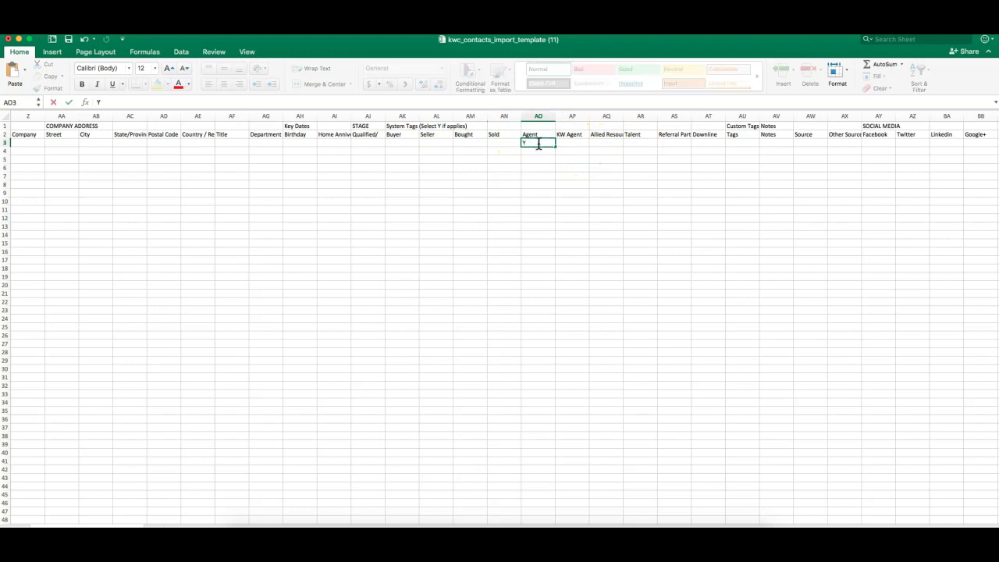
{"action": "left_click", "coordinate": [397, 152]}
{"action": "type", "text": "Y"}
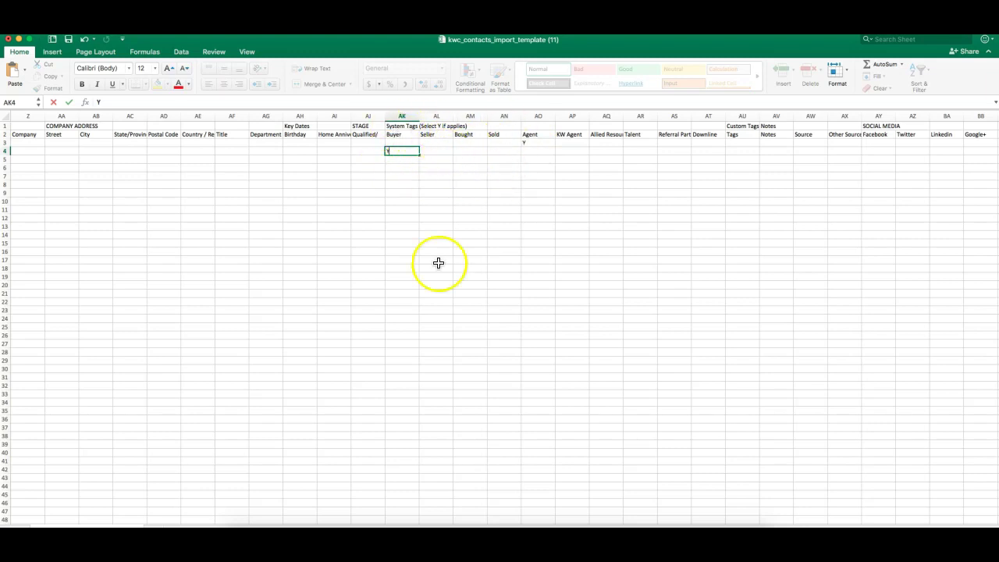
{"action": "left_click_drag", "start_coordinate": [421, 520], "coordinate": [517, 507]}
{"action": "left_click", "coordinate": [507, 143]}
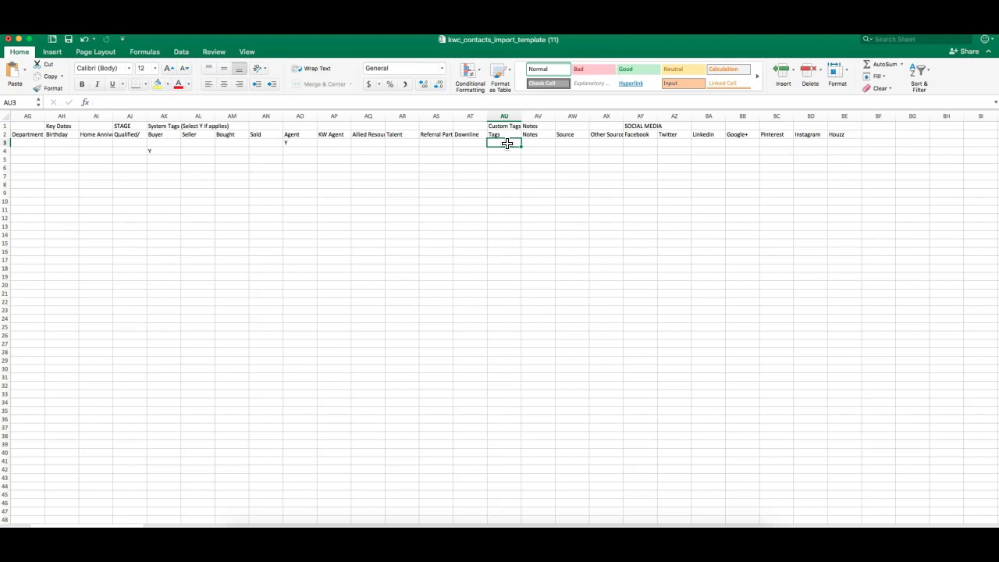
- Type SLM in Tags cell AU3 and fill it down to the other contacts
{"action": "double_click", "coordinate": [507, 144]}
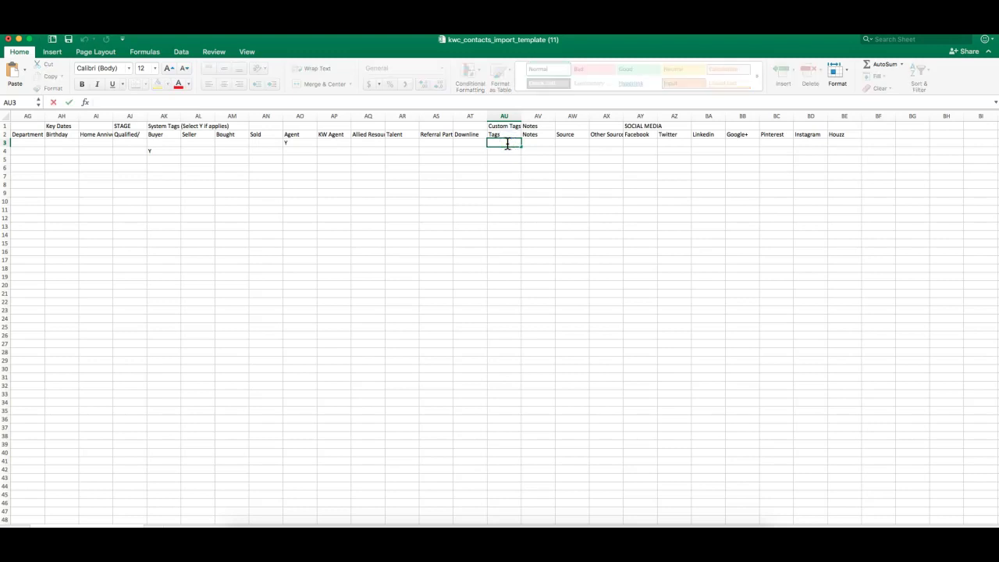
{"action": "type", "text": "SLM"}
{"action": "left_click", "coordinate": [508, 159]}
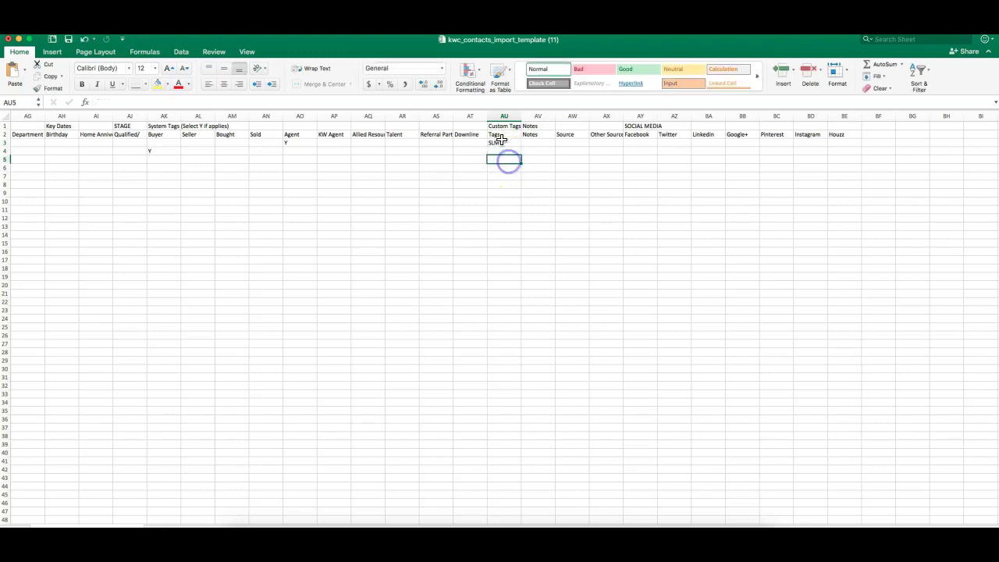
{"action": "left_click", "coordinate": [510, 142]}
{"action": "left_click_drag", "start_coordinate": [520, 147], "coordinate": [520, 178]}
- Clear the extra SLM from row 7, re-edit AU3's tag entry, then scroll back left
{"action": "left_click", "coordinate": [4, 177]}
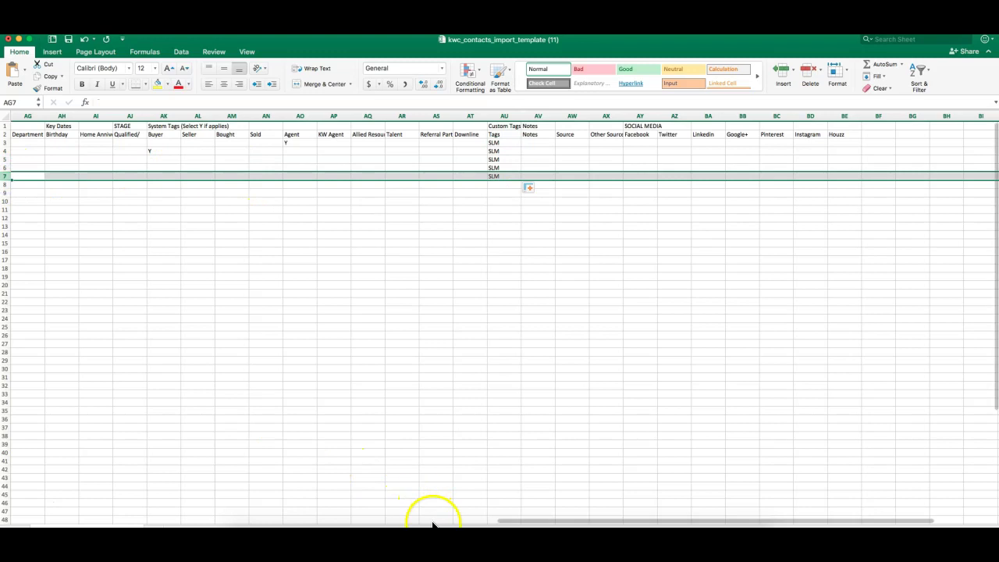
{"action": "mouse_move", "coordinate": [505, 522]}
{"action": "left_mouse_down"}
{"action": "mouse_move", "coordinate": [11, 518]}
{"action": "mouse_move", "coordinate": [504, 516]}
{"action": "left_mouse_up"}
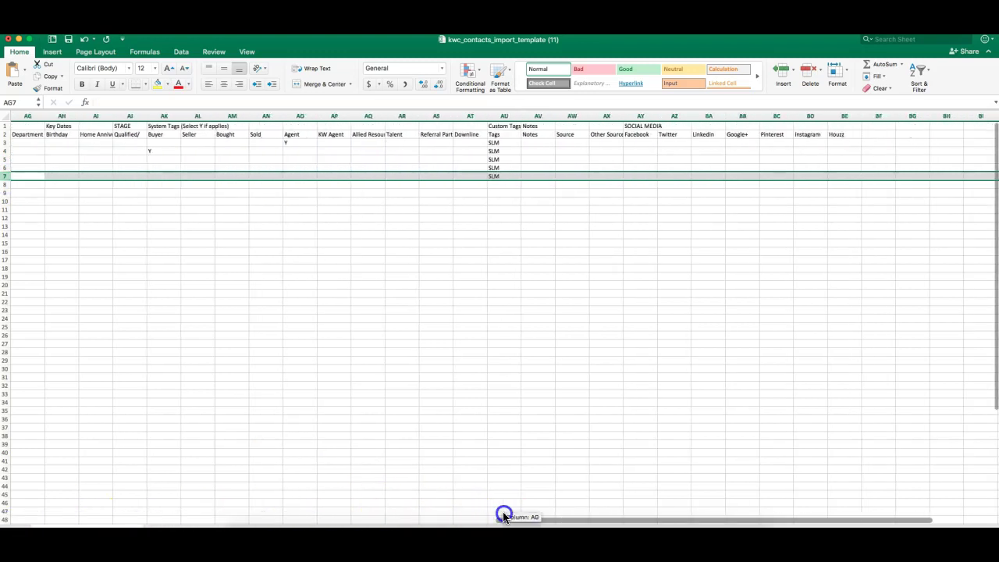
{"action": "left_click", "coordinate": [501, 175]}
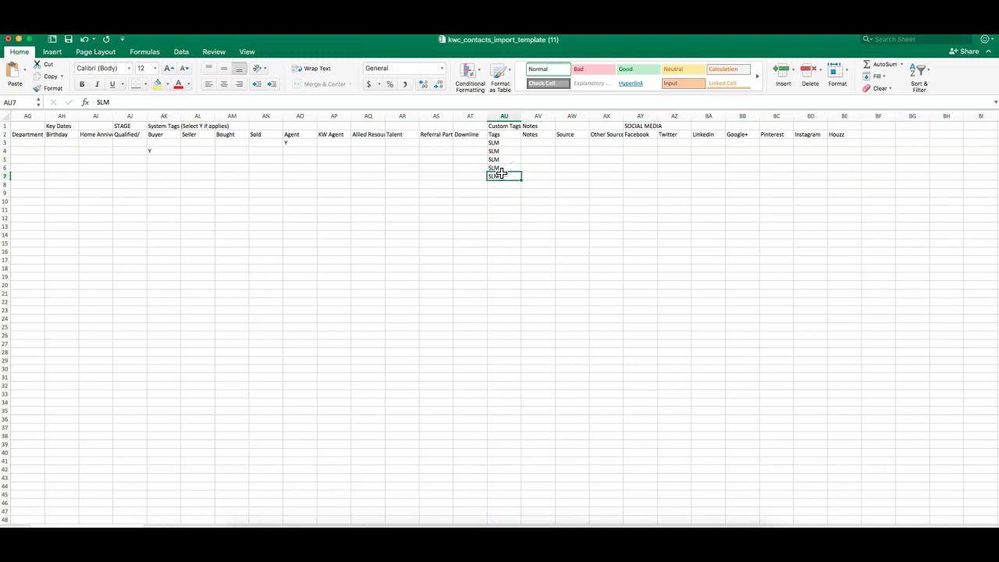
{"action": "key", "text": "BackSpace"}
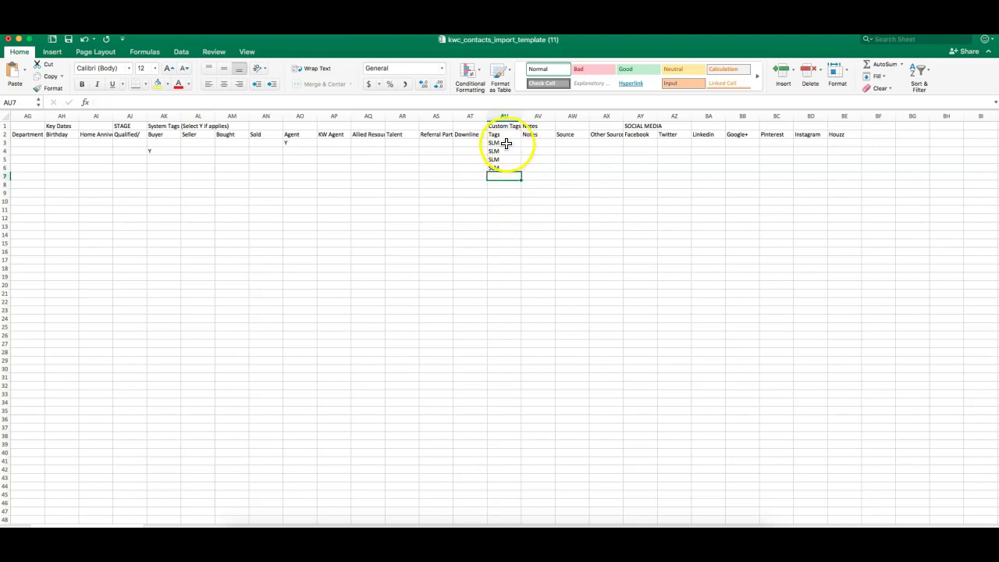
{"action": "double_click", "coordinate": [504, 143]}
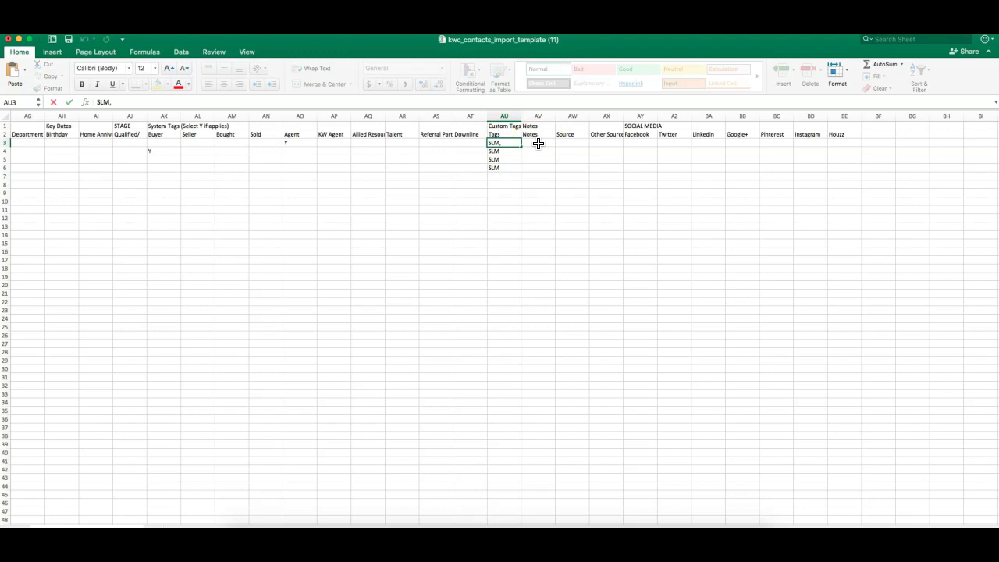
{"action": "type", "text": ", other tag"}
{"action": "key", "text": "BackSpace"}
{"action": "key", "text": "BackSpace"}
{"action": "key", "text": "BackSpace"}
{"action": "key", "text": "BackSpace"}
{"action": "key", "text": "BackSpace"}
{"action": "key", "text": "BackSpace"}
{"action": "key", "text": "BackSpace"}
{"action": "key", "text": "BackSpace"}
{"action": "key", "text": "BackSpace"}
{"action": "key", "text": "BackSpace"}
{"action": "left_click", "coordinate": [538, 167]}
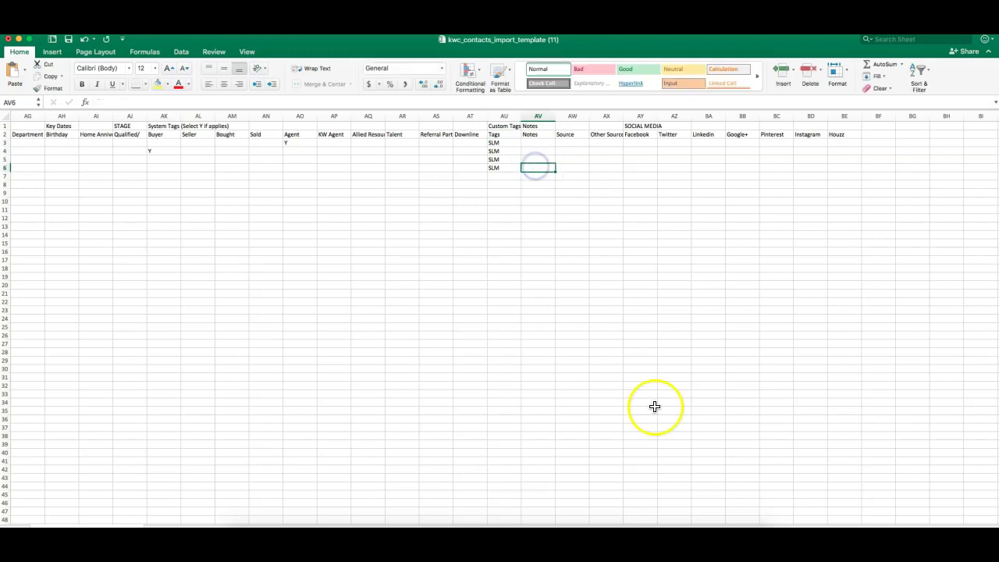
{"action": "left_click_drag", "start_coordinate": [552, 521], "coordinate": [49, 512]}
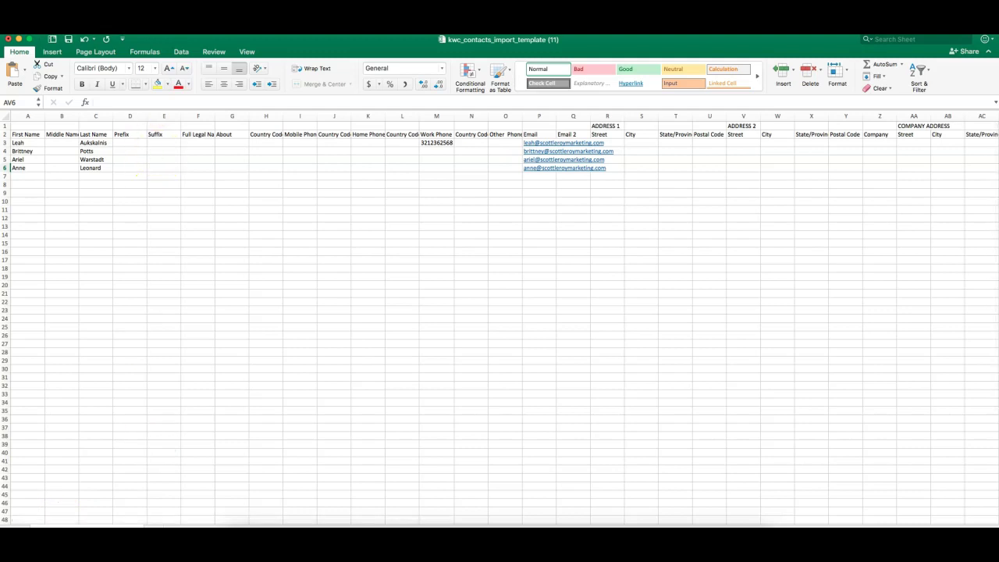
- Save the template as 'SLM Class Import 5.21' in CSV format in Downloads, then return to Chrome
{"action": "left_click", "coordinate": [60, 28]}
{"action": "left_click", "coordinate": [78, 89]}
{"action": "type", "text": "SLM"}
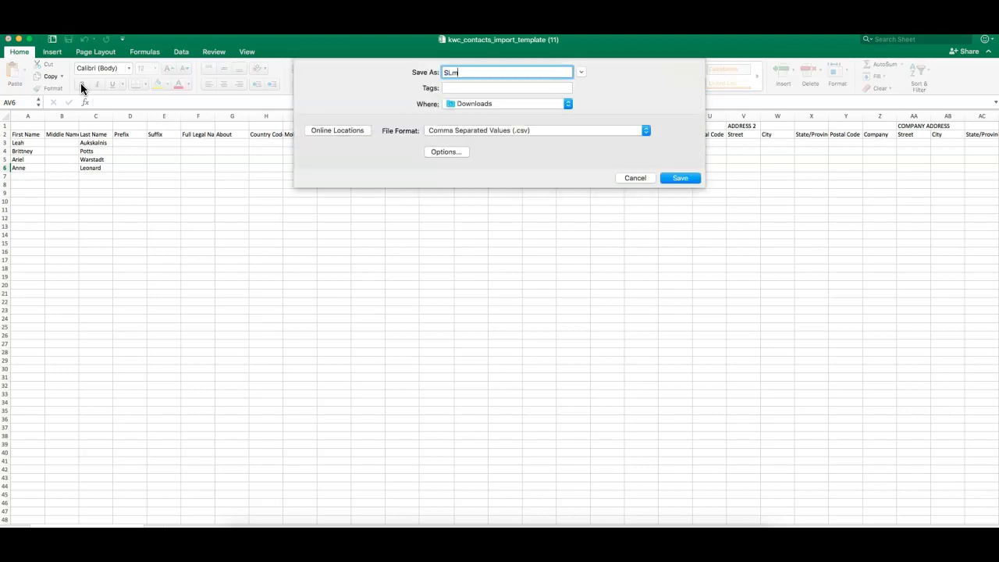
{"action": "type", "text": " Class Import 5.21"}
{"action": "left_click", "coordinate": [676, 178]}
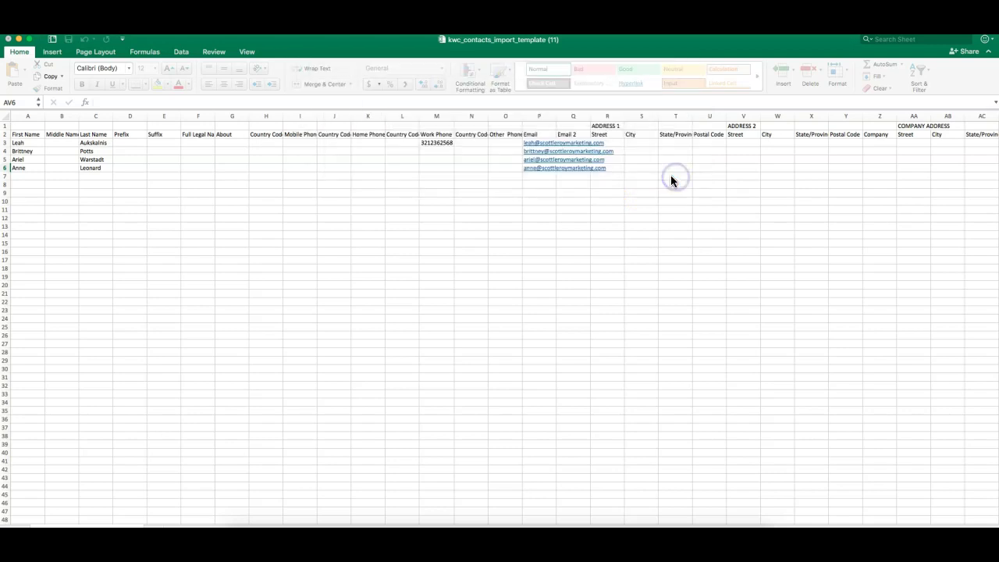
{"action": "left_click", "coordinate": [506, 524]}
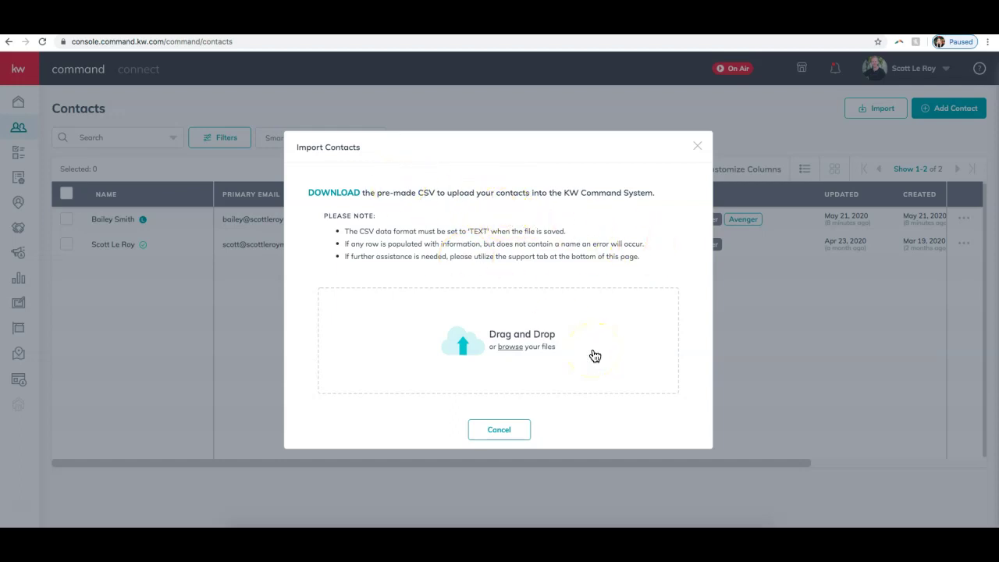
- Upload SLM Class Import 5.21.csv in the Import Contacts dialog and submit the import
{"action": "left_click", "coordinate": [508, 343]}
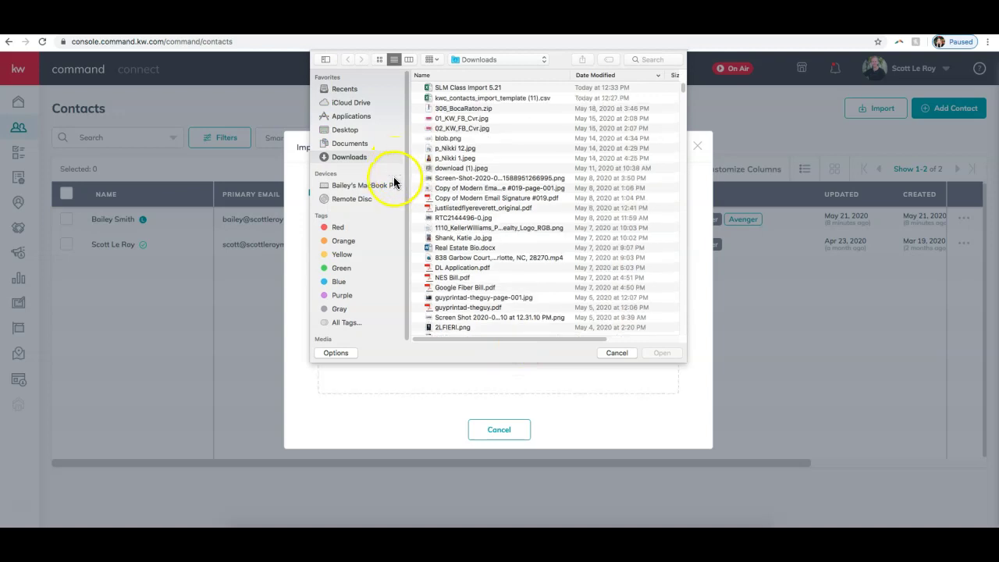
{"action": "left_click", "coordinate": [459, 88]}
{"action": "double_click", "coordinate": [458, 88]}
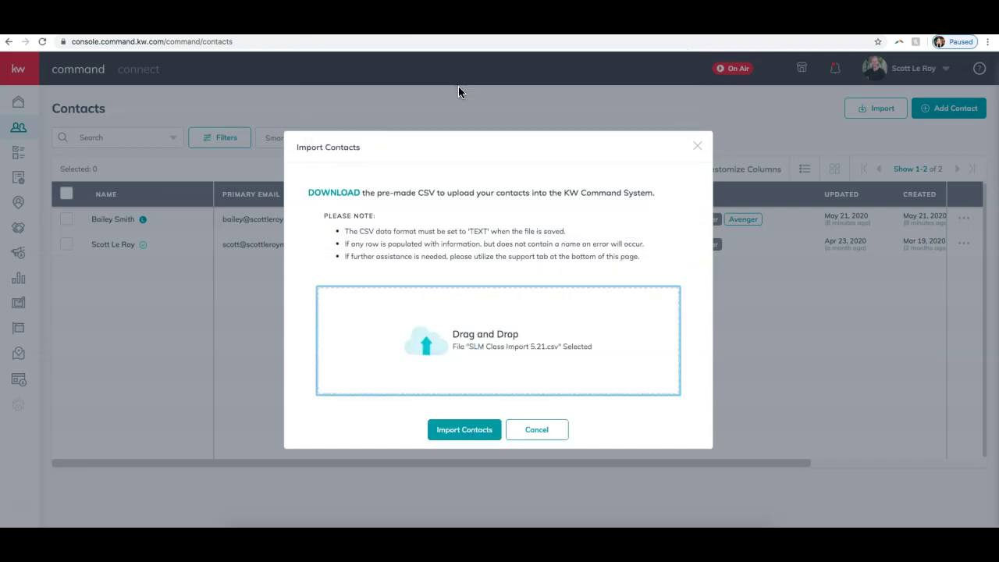
{"action": "left_click", "coordinate": [477, 435]}
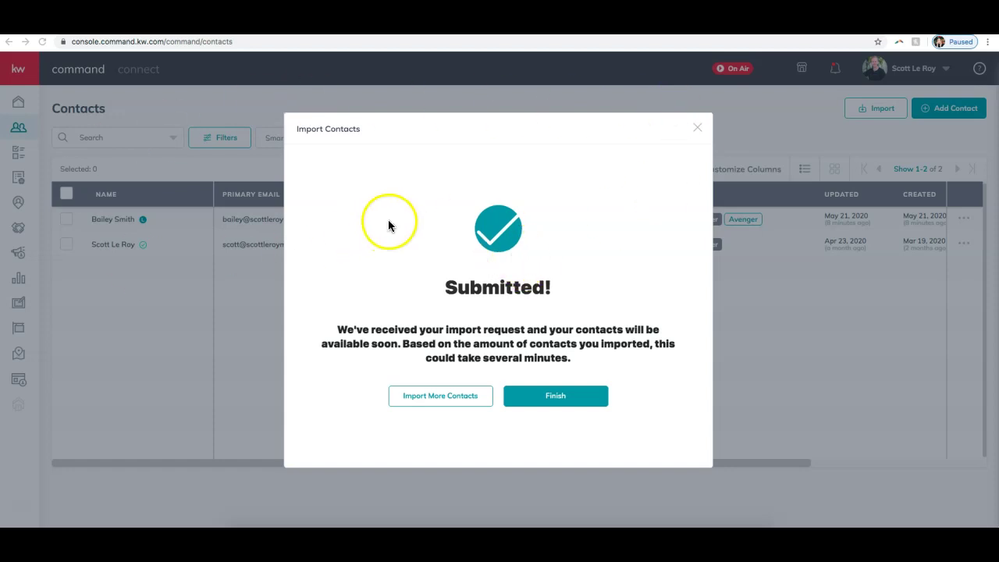
- Close the import confirmation and reload the Contacts page
{"action": "left_click", "coordinate": [543, 399]}
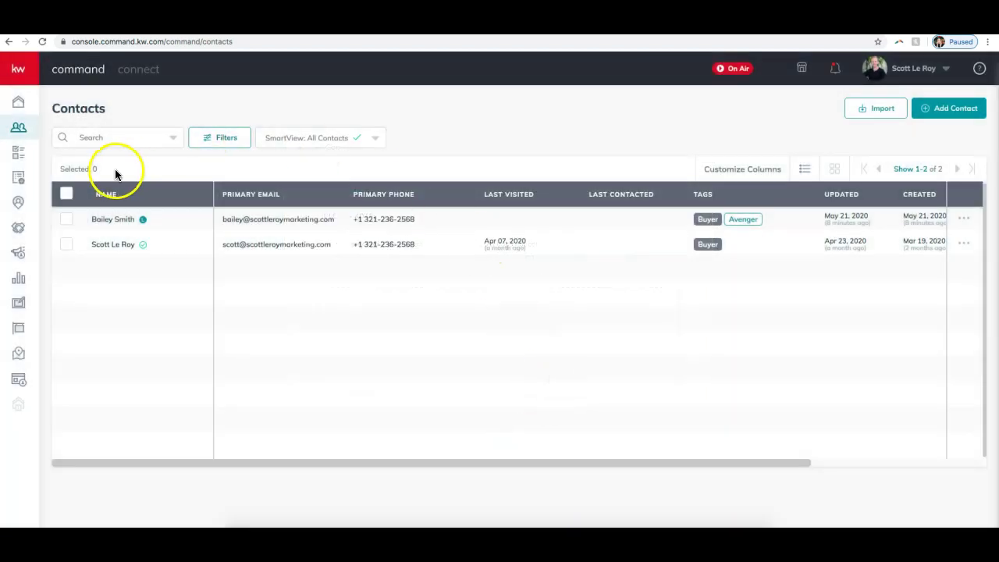
{"action": "left_click", "coordinate": [331, 44]}
{"action": "key", "text": "Return"}
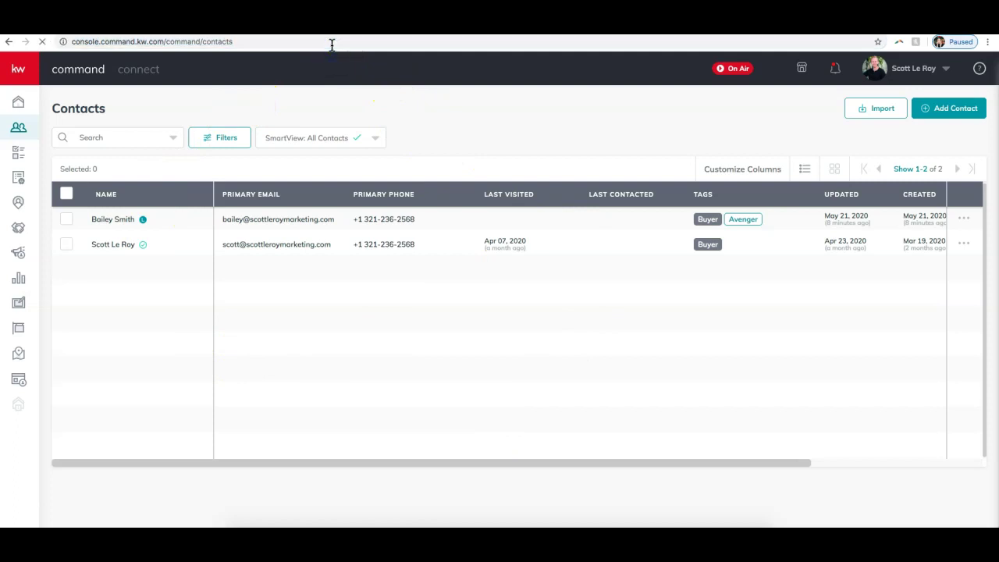
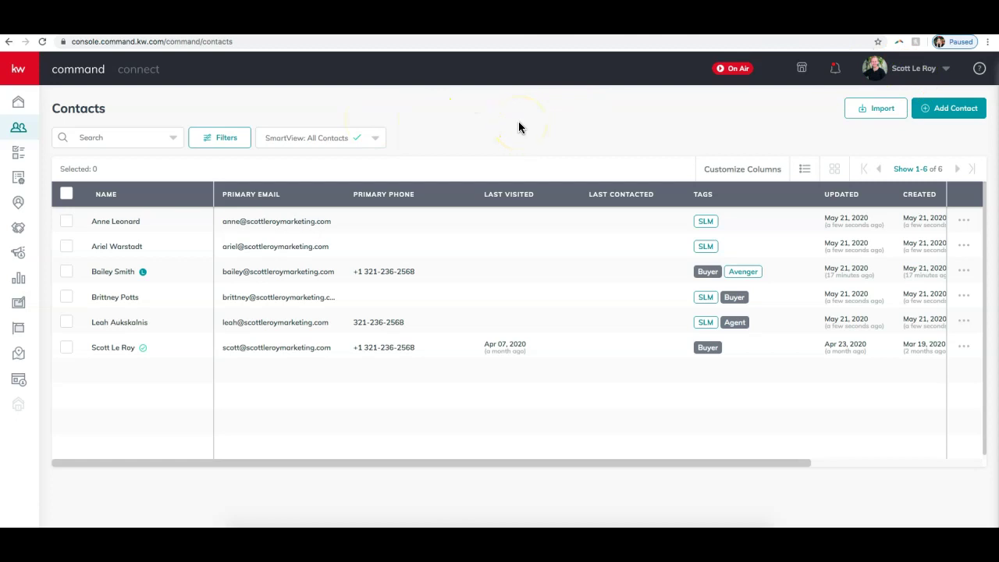
- Select the first three contacts, look at the bulk actions list, then deselect them
{"action": "left_click", "coordinate": [66, 221]}
{"action": "left_click", "coordinate": [66, 246]}
{"action": "left_click", "coordinate": [66, 275]}
{"action": "left_click", "coordinate": [170, 173]}
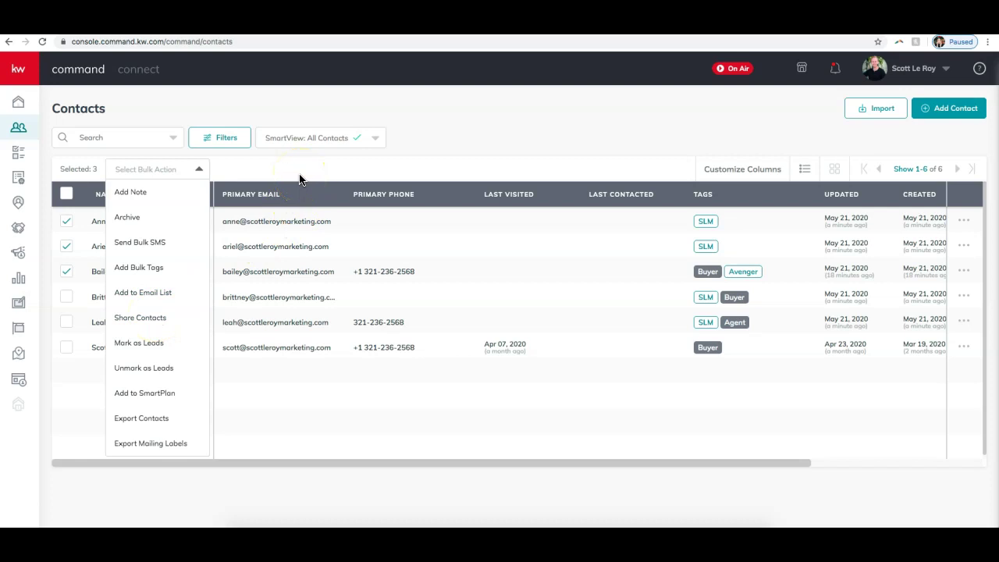
{"action": "left_click", "coordinate": [470, 170]}
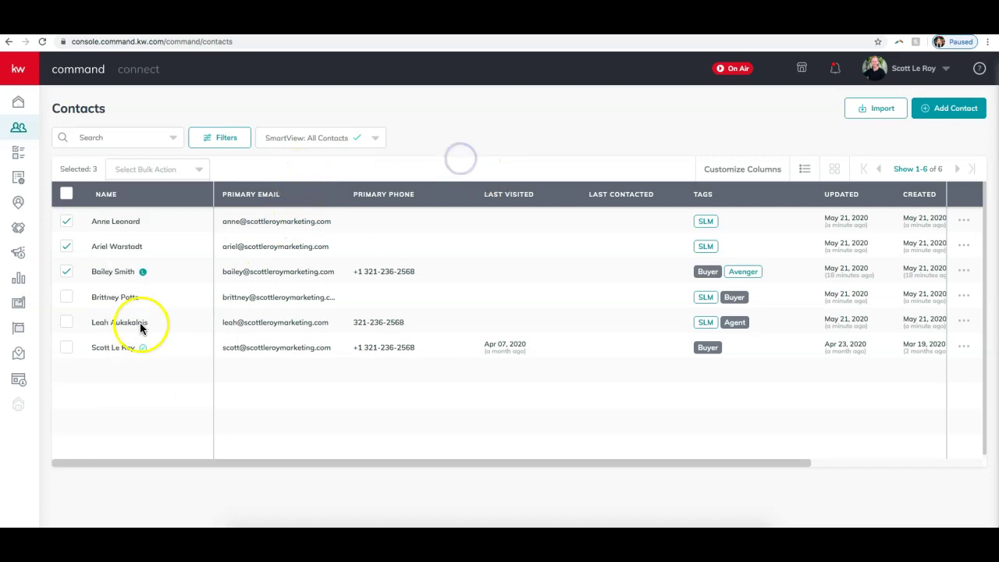
{"action": "left_click", "coordinate": [66, 221]}
{"action": "left_click", "coordinate": [67, 248]}
{"action": "left_click", "coordinate": [66, 272]}
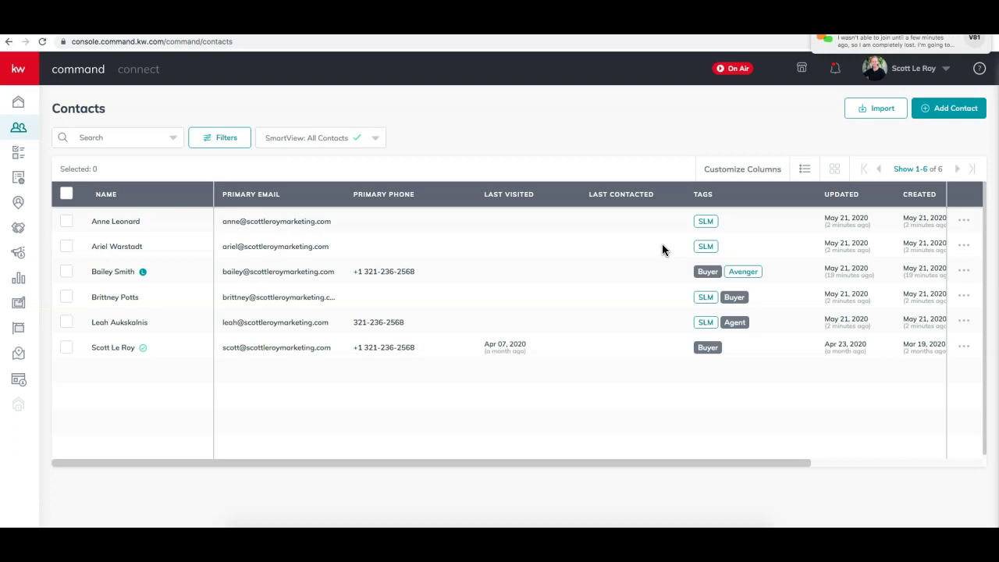
- Reply in the meeting chat: "no problem, I'll email that to you!"
{"action": "left_click", "coordinate": [660, 508]}
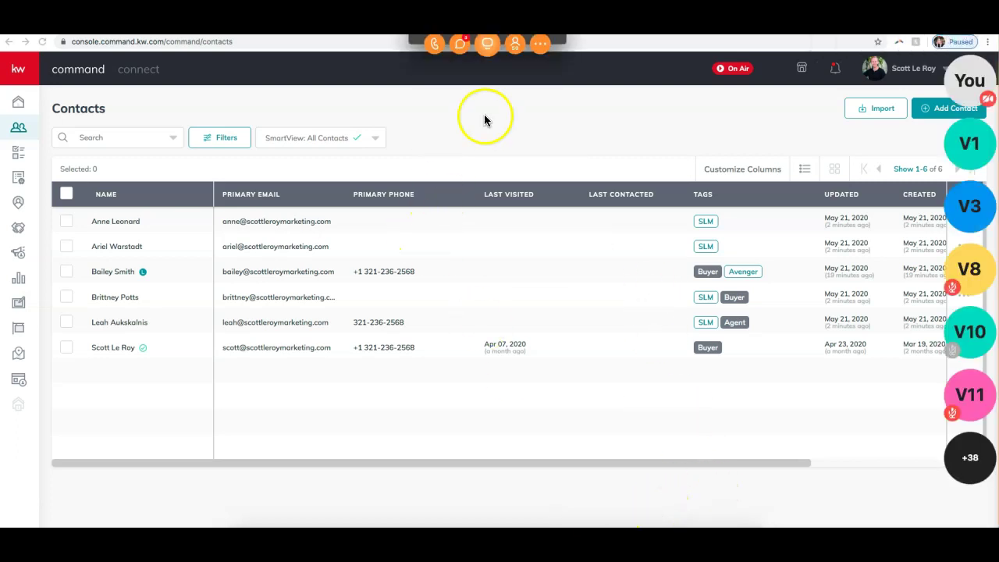
{"action": "left_click", "coordinate": [460, 44]}
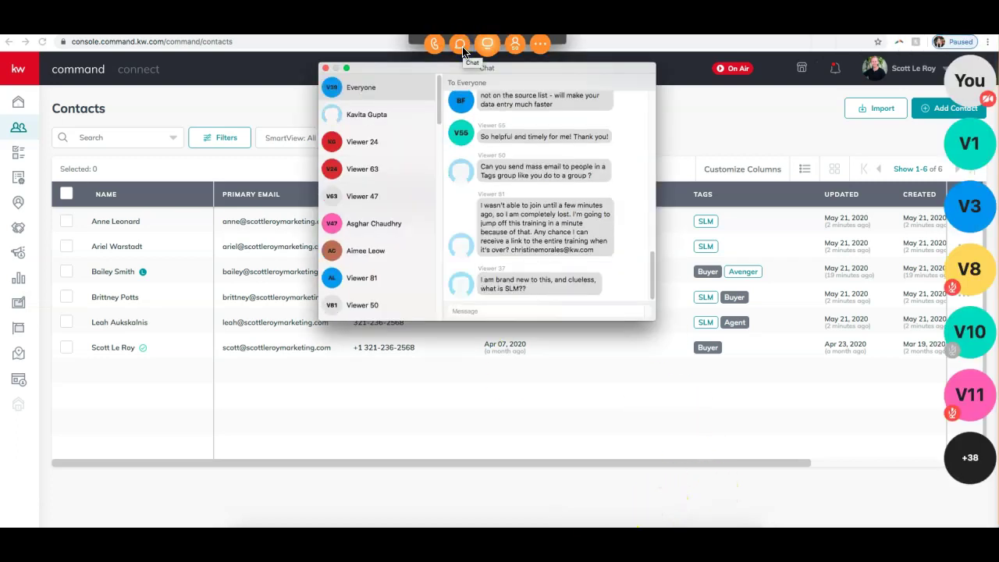
{"action": "left_click", "coordinate": [512, 306]}
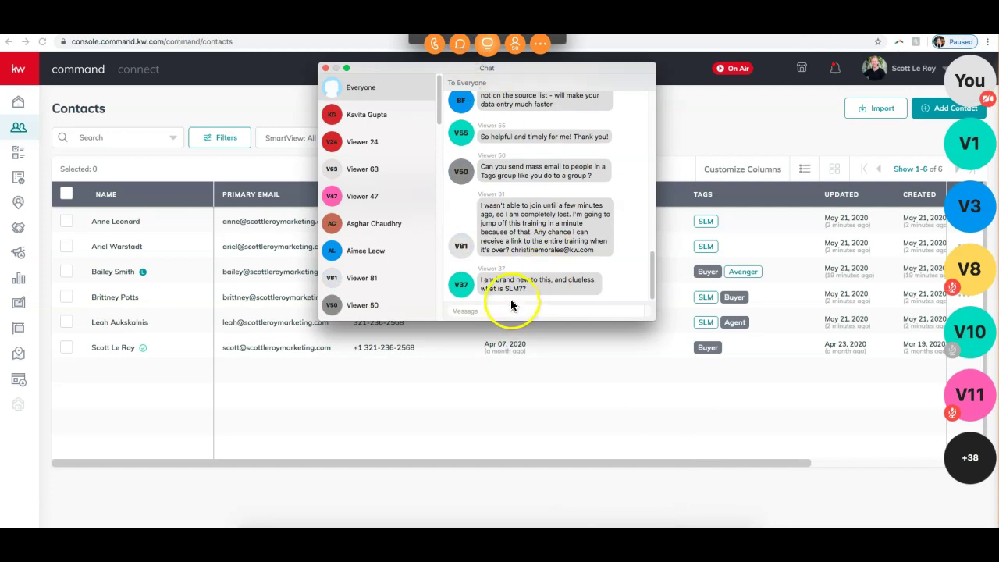
{"action": "type", "text": "no problem , I'll email th"}
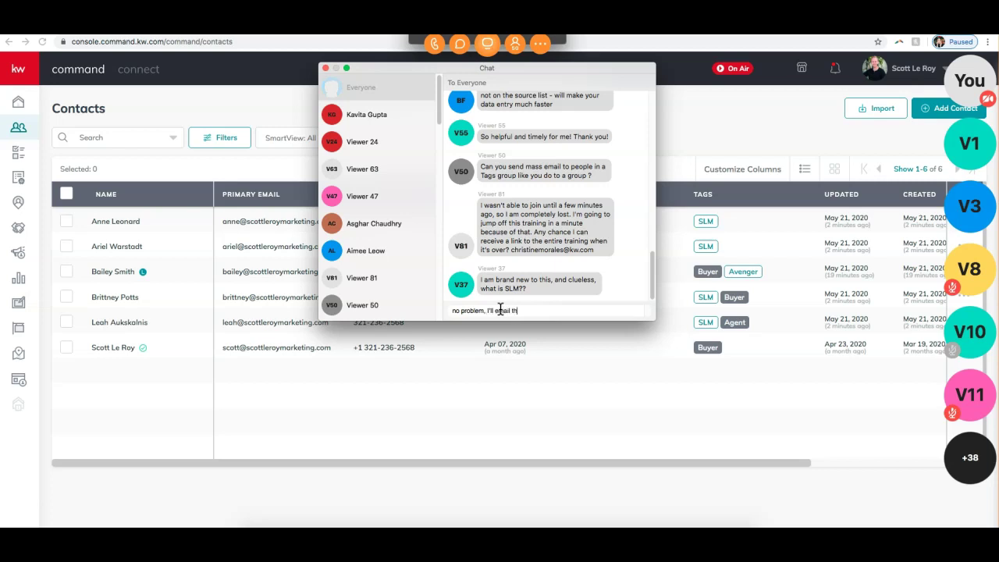
{"action": "type", "text": "at to you!"}
{"action": "key", "text": "Return"}
- Send that it will be on youtube.com/scotteleroymarketing later and on the website, then close chat
{"action": "type", "text": "this w"}
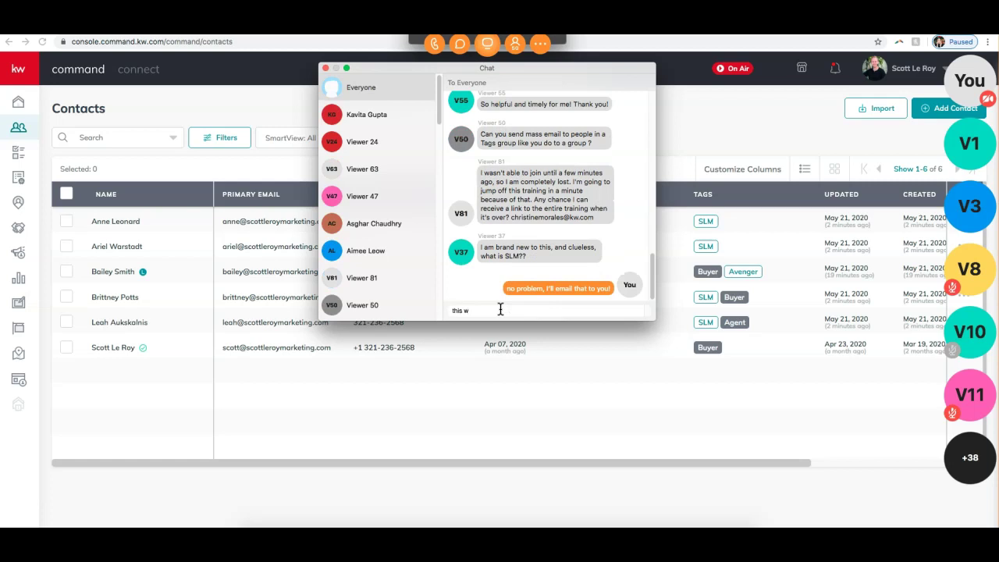
{"action": "type", "text": "ill be on youtube.com/scotte"}
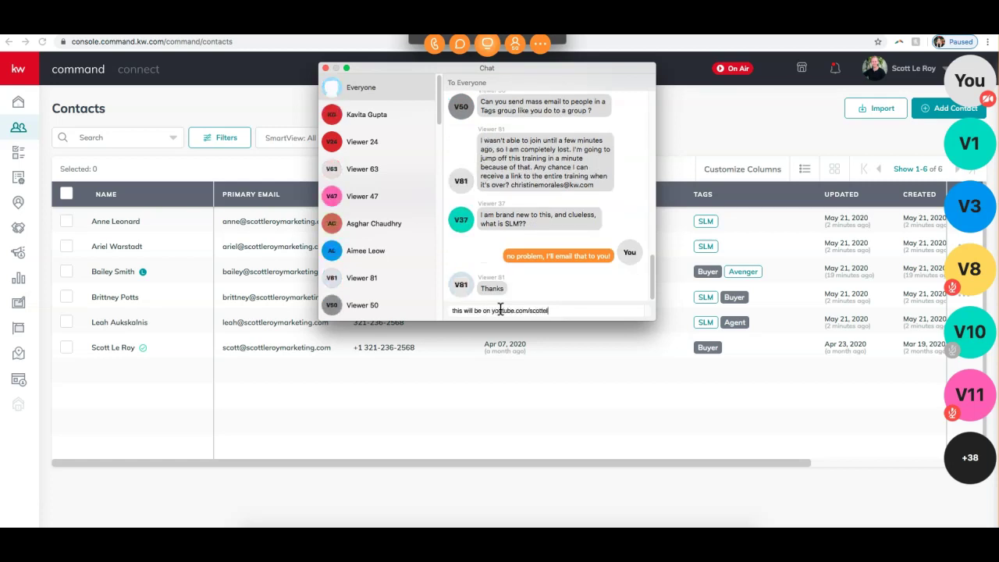
{"action": "key", "text": "BackSpace"}
{"action": "type", "text": "leroymarketing later"}
{"action": "key", "text": "Return"}
{"action": "type", "text": "and on "}
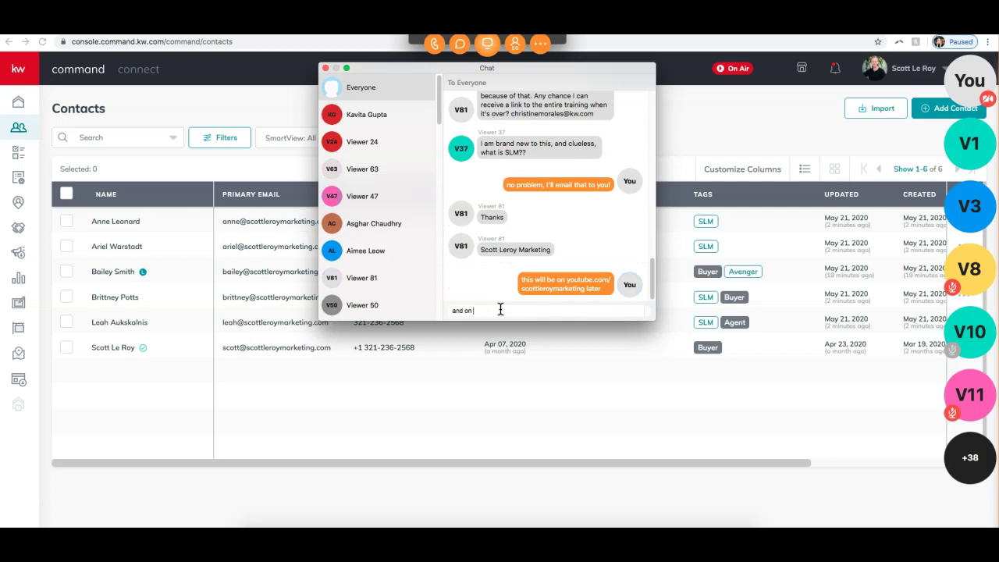
{"action": "type", "text": "our website"}
{"action": "key", "text": "Return"}
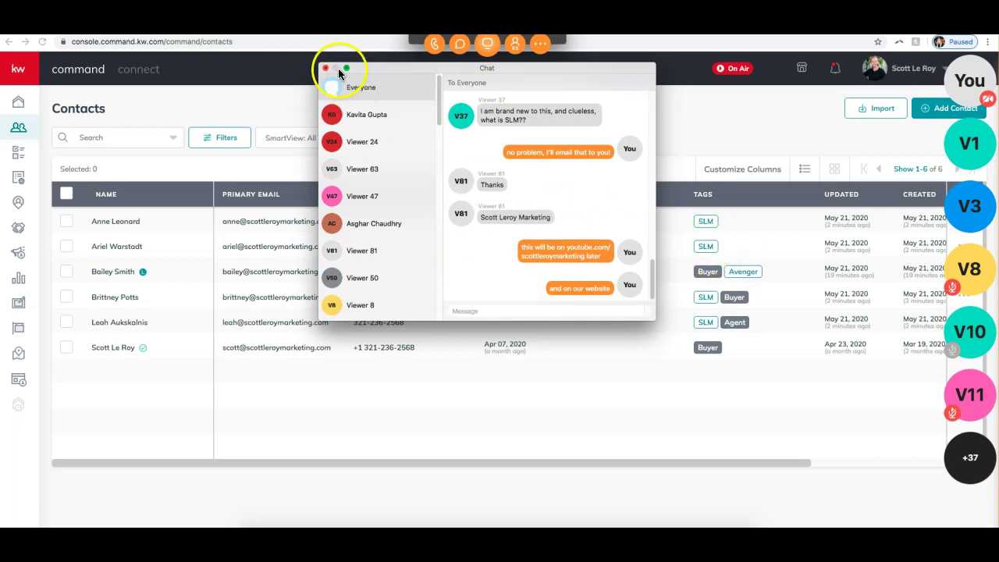
{"action": "left_click", "coordinate": [327, 68]}
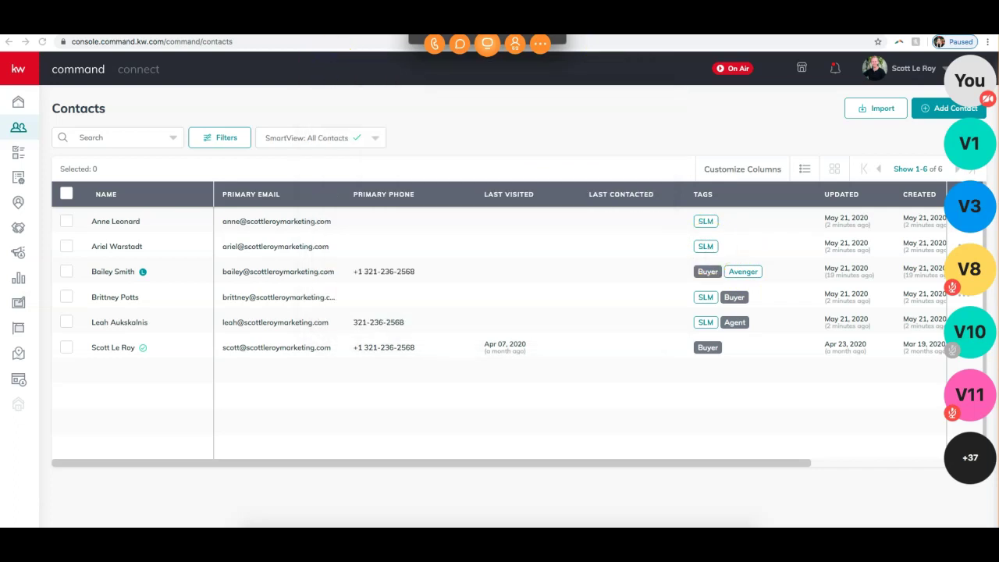
{"action": "left_click", "coordinate": [487, 43]}
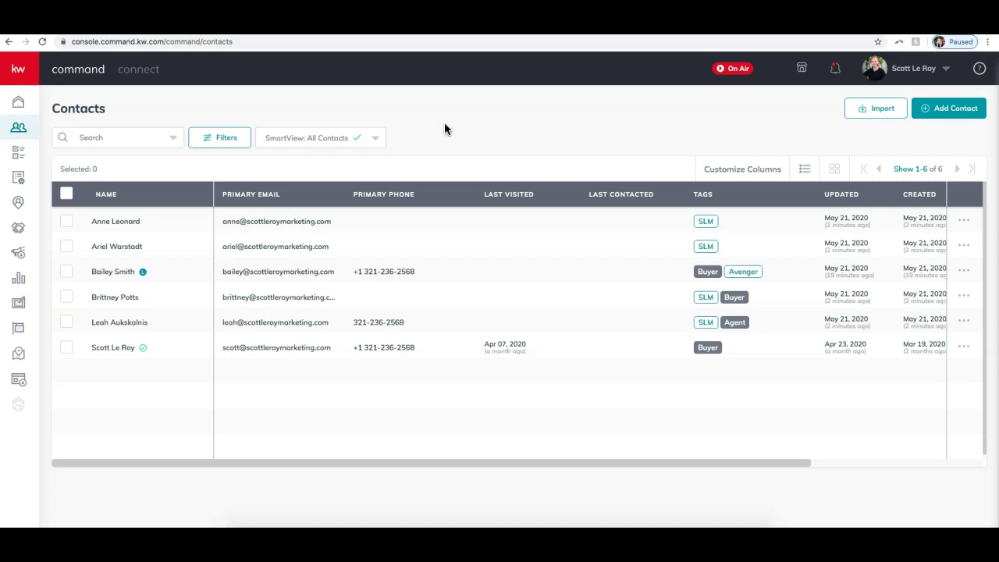
{"action": "left_click", "coordinate": [435, 122]}
- Select the first three contacts, choose Add to Email List, and show the available lists
{"action": "left_click", "coordinate": [67, 224]}
{"action": "left_click", "coordinate": [67, 274]}
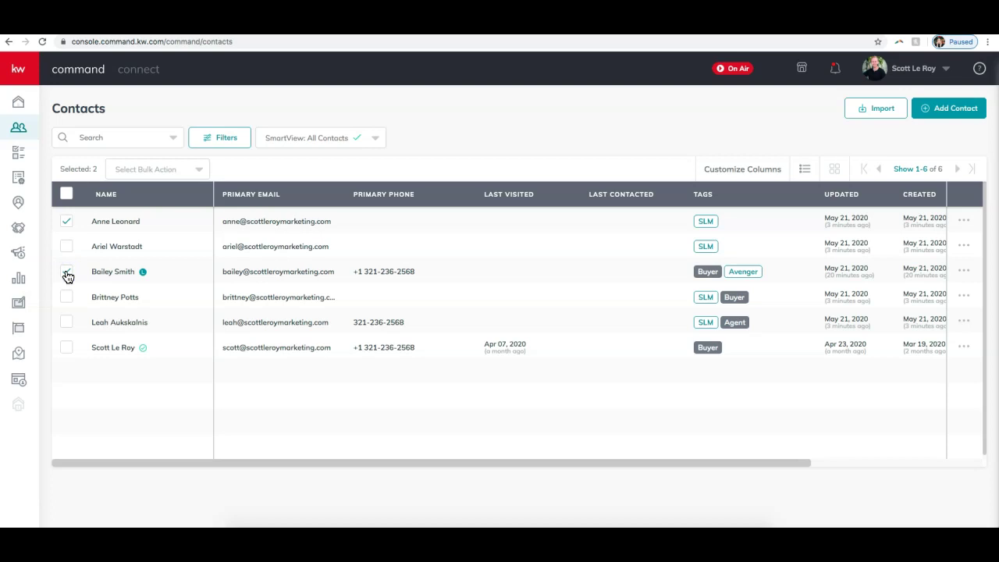
{"action": "left_click", "coordinate": [67, 248]}
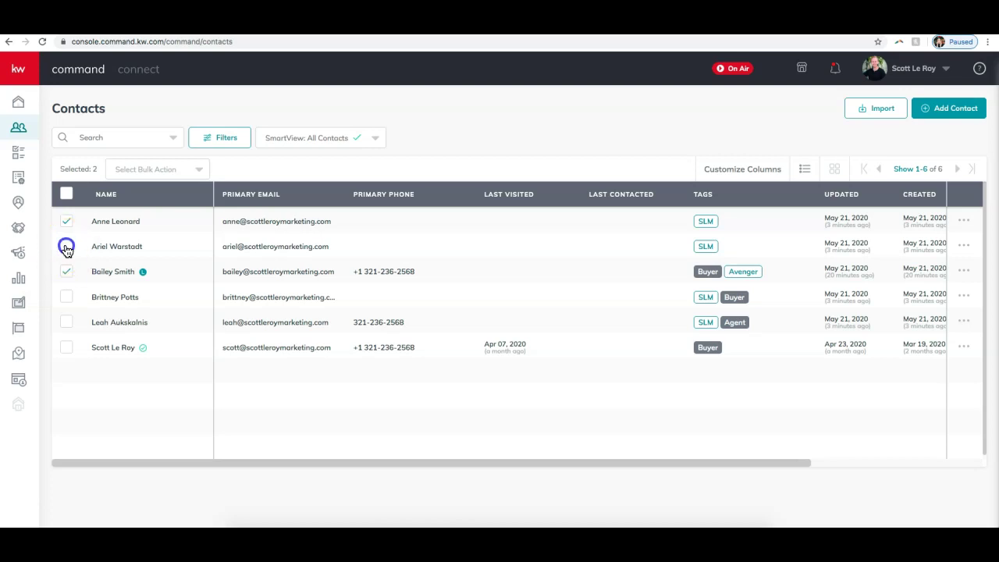
{"action": "left_click", "coordinate": [149, 181]}
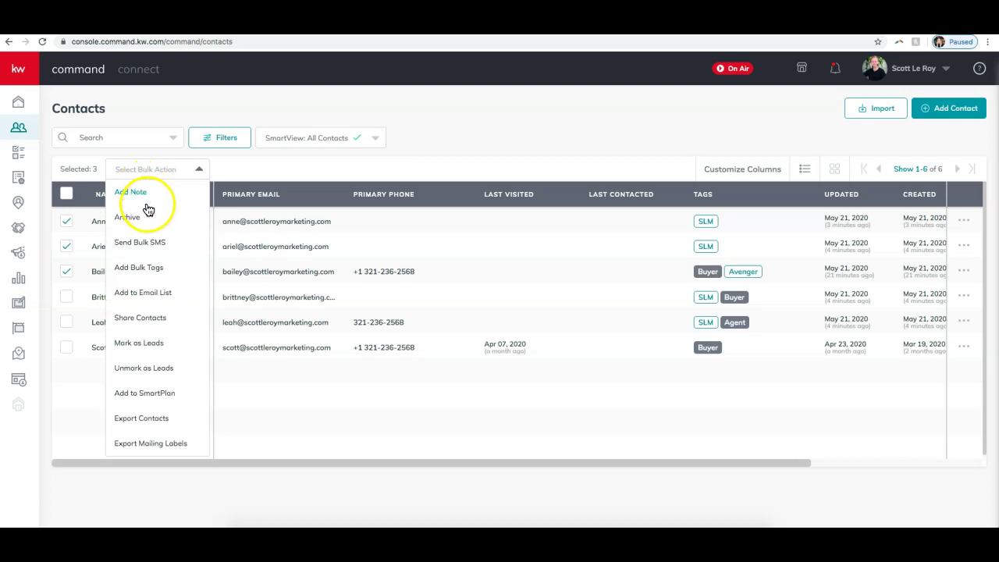
{"action": "left_click", "coordinate": [141, 197]}
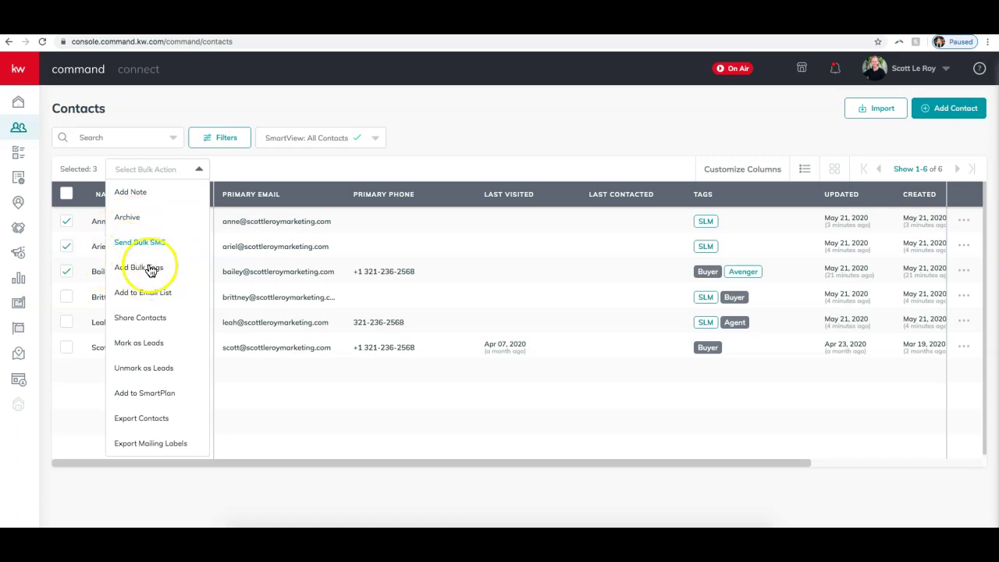
{"action": "left_click", "coordinate": [142, 293]}
{"action": "left_click", "coordinate": [453, 243]}
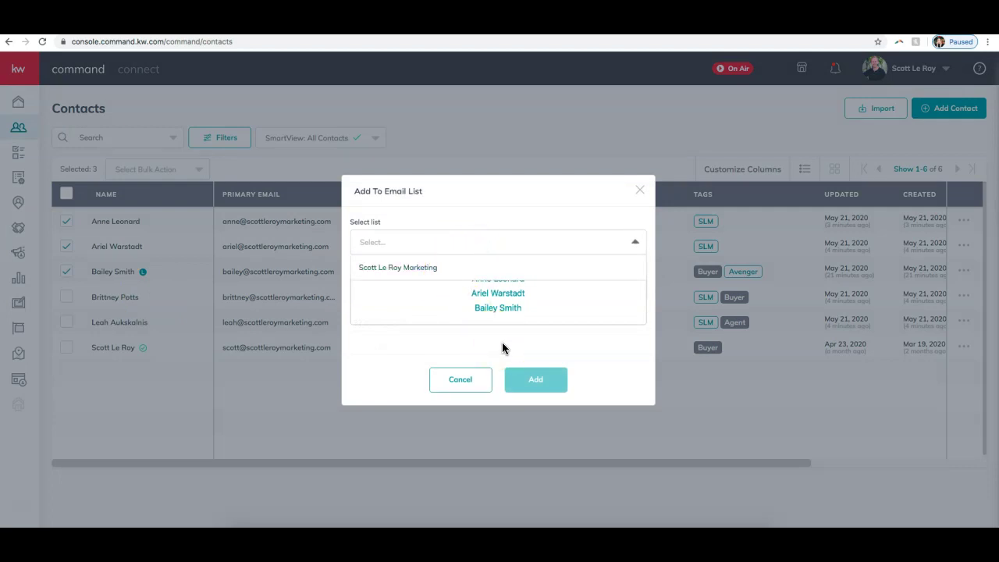
- Cancel the Add To Email List dialog without picking a list
{"action": "left_click", "coordinate": [412, 241]}
{"action": "left_click", "coordinate": [412, 243]}
{"action": "left_click", "coordinate": [495, 311]}
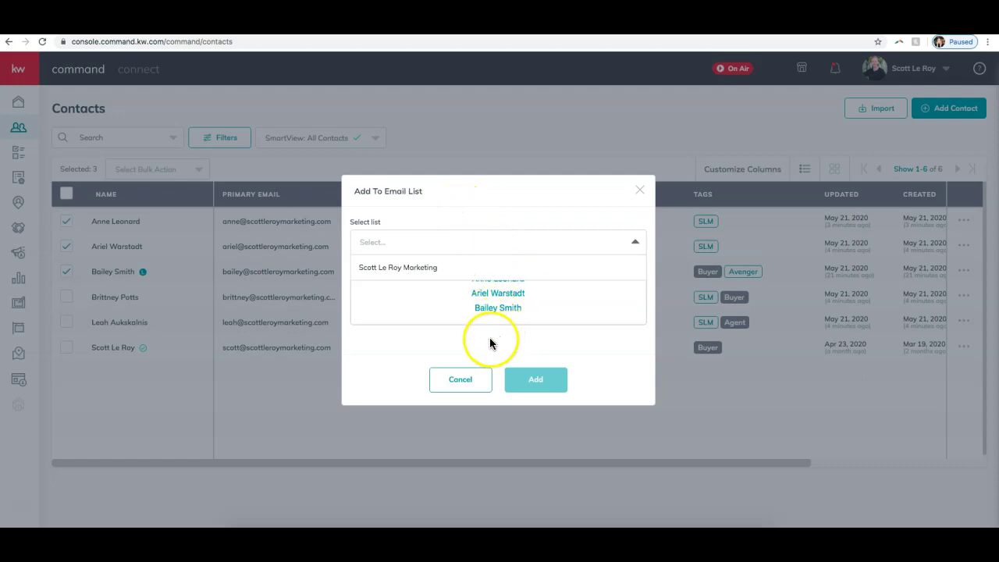
{"action": "left_click", "coordinate": [458, 385]}
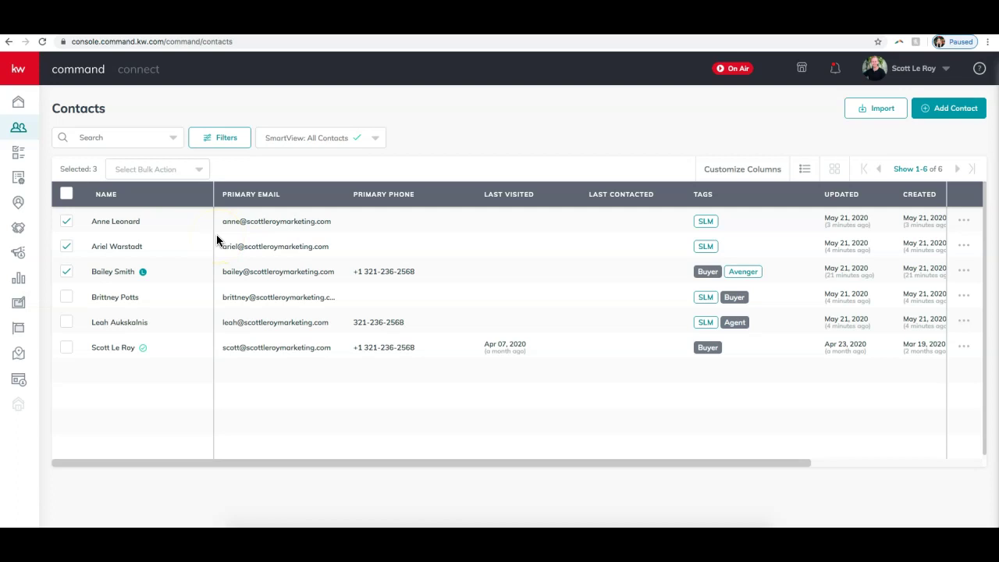
{"action": "left_click", "coordinate": [160, 170]}
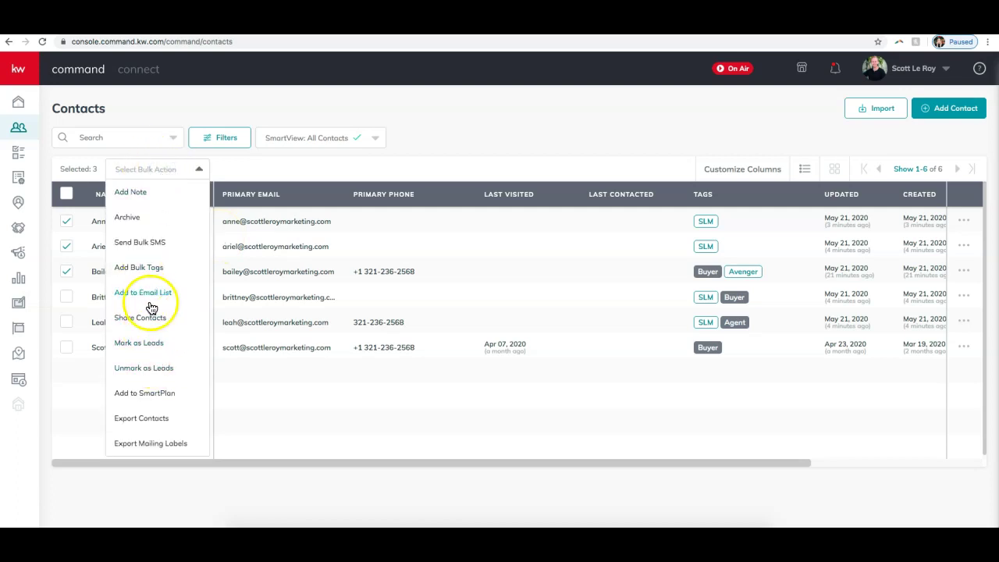
{"action": "left_click", "coordinate": [145, 296]}
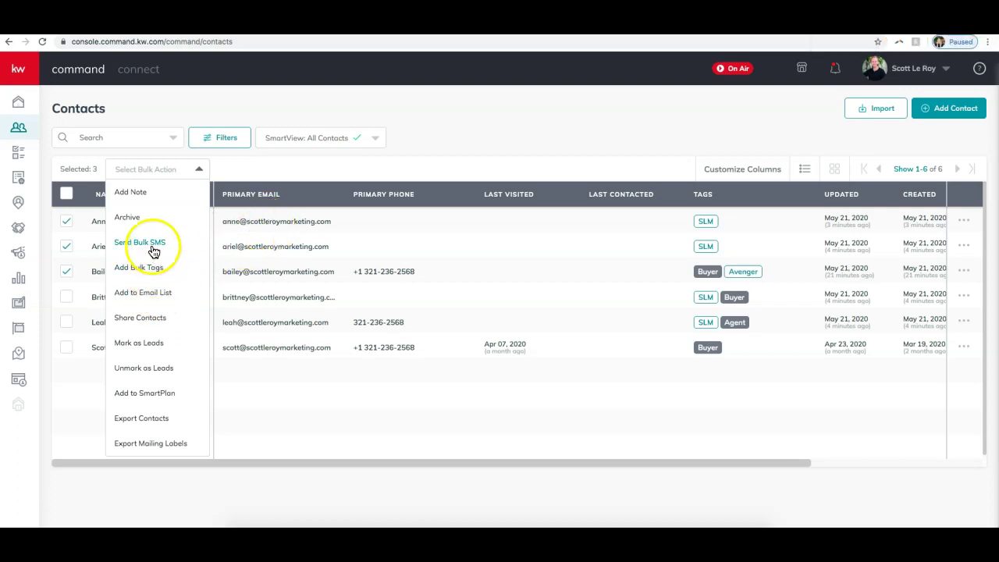
{"action": "left_click", "coordinate": [460, 148]}
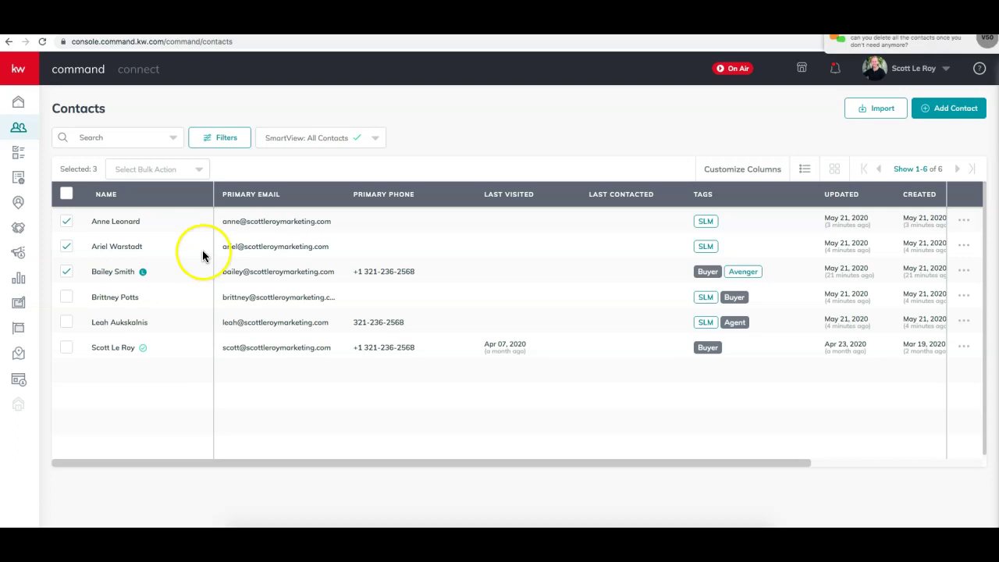
{"action": "left_click", "coordinate": [156, 168]}
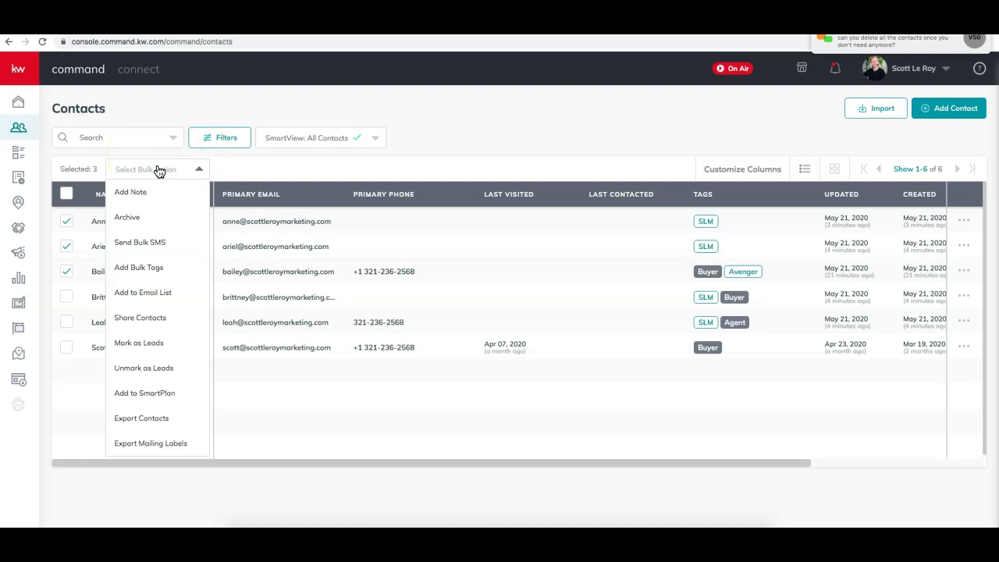
{"action": "left_click", "coordinate": [67, 287]}
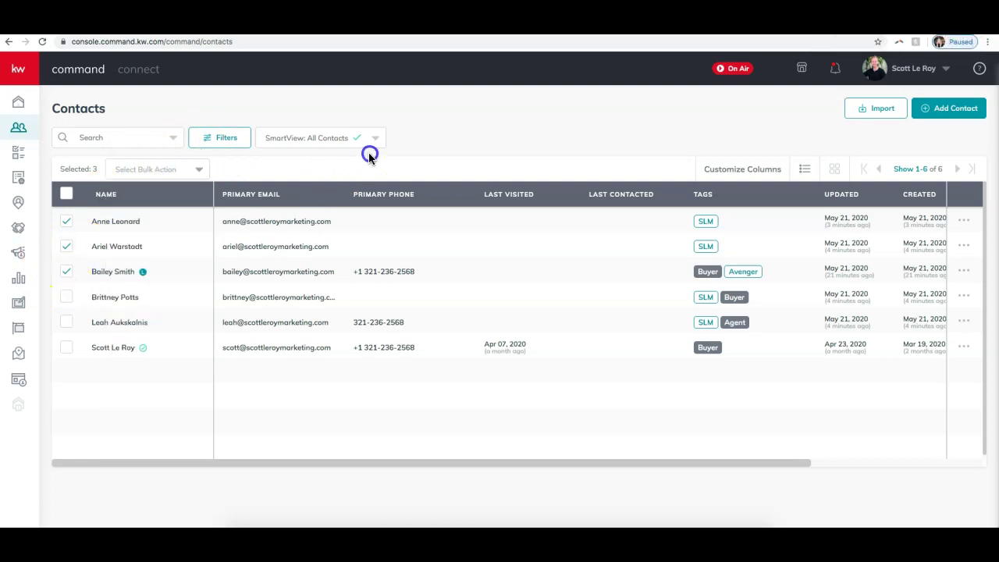
- Select all six contacts and run the Export Contacts bulk action
{"action": "left_click", "coordinate": [66, 296]}
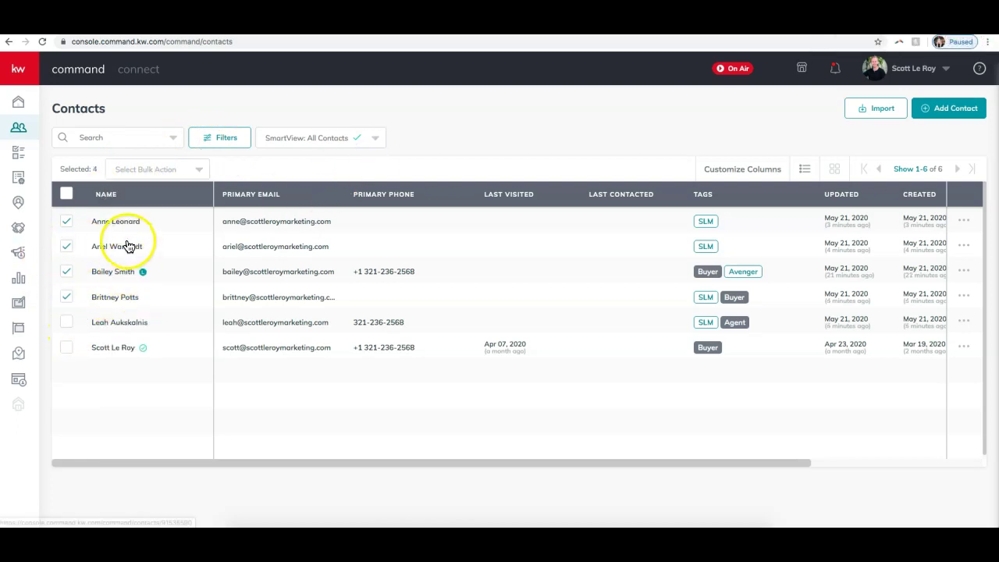
{"action": "left_click", "coordinate": [67, 195]}
{"action": "left_click", "coordinate": [67, 195]}
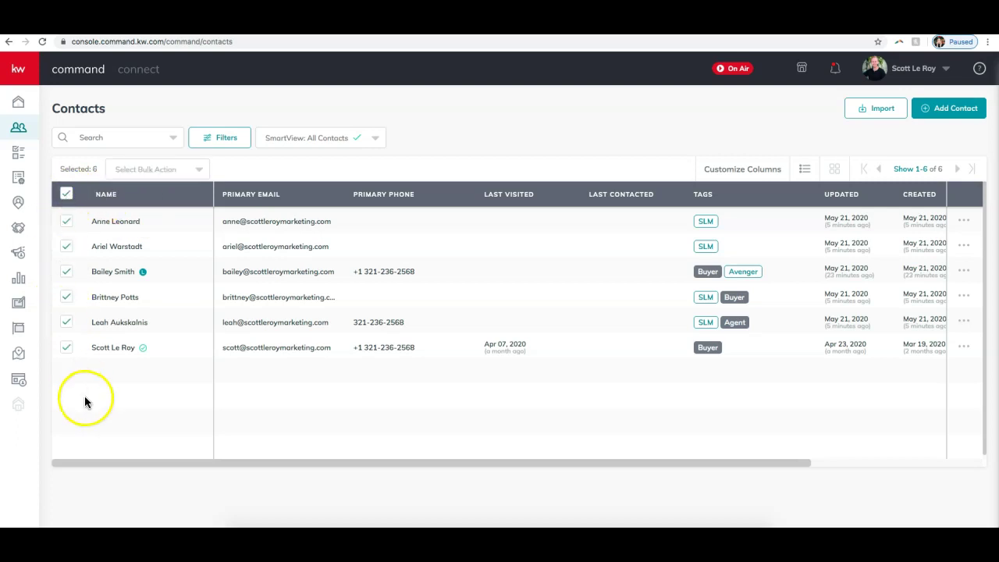
{"action": "left_click", "coordinate": [172, 170]}
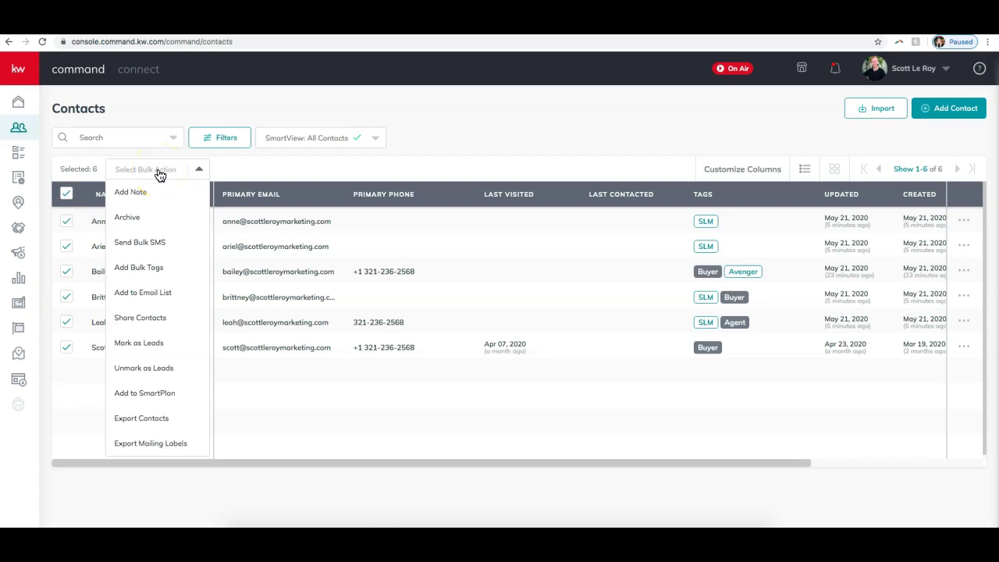
{"action": "left_click", "coordinate": [149, 419]}
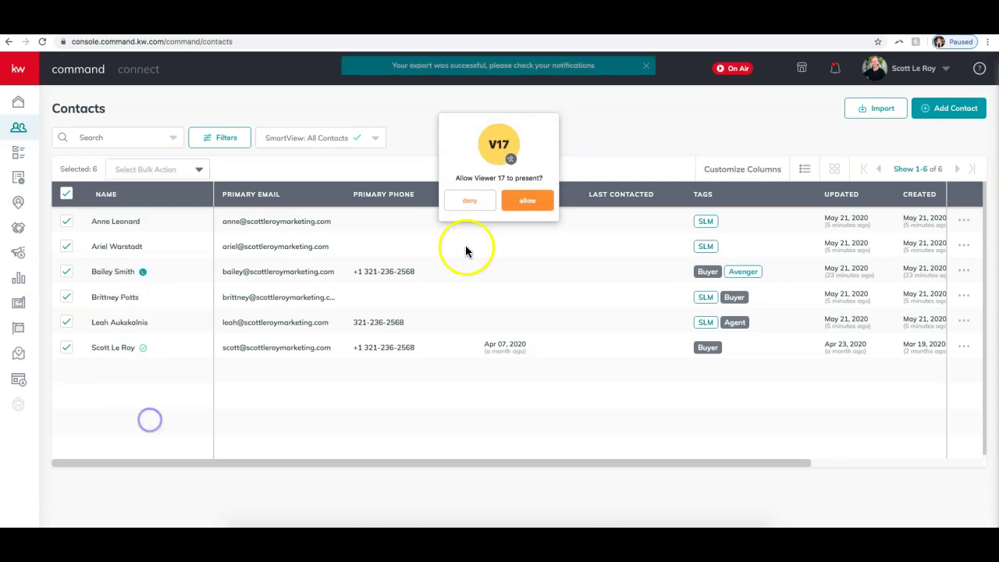
- Decline a viewer's request to present, dismiss the export success banner, and view notifications
{"action": "left_click", "coordinate": [489, 202]}
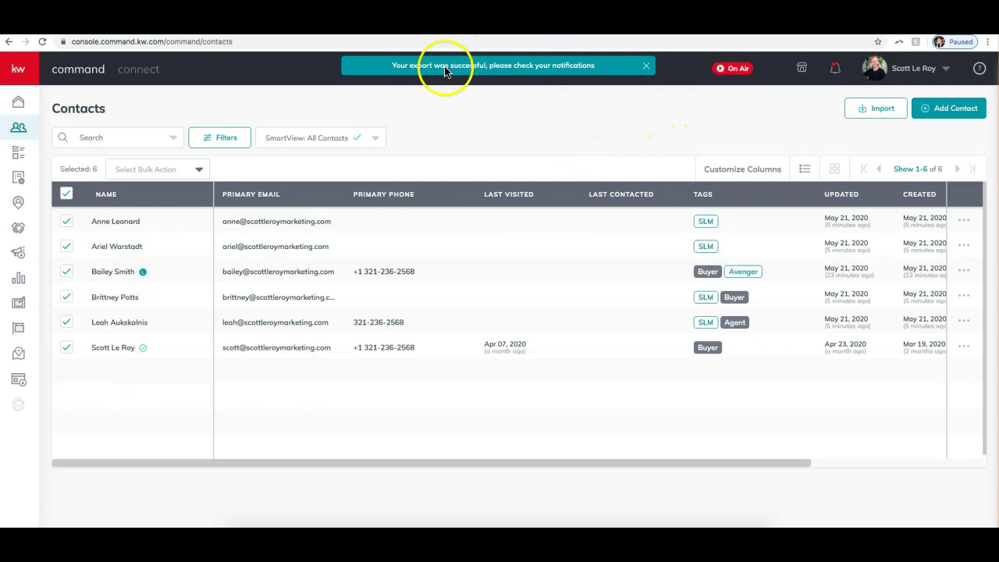
{"action": "left_click", "coordinate": [646, 67]}
{"action": "left_click", "coordinate": [836, 70]}
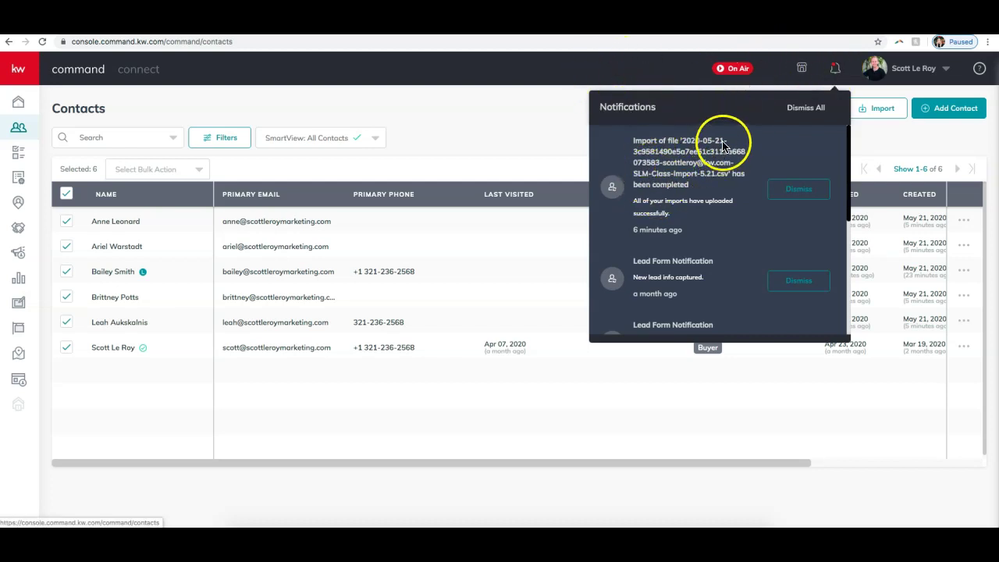
- Close the notifications panel and reload the Contacts page
{"action": "left_click", "coordinate": [454, 149]}
{"action": "left_click", "coordinate": [676, 41]}
{"action": "key", "text": "Return"}
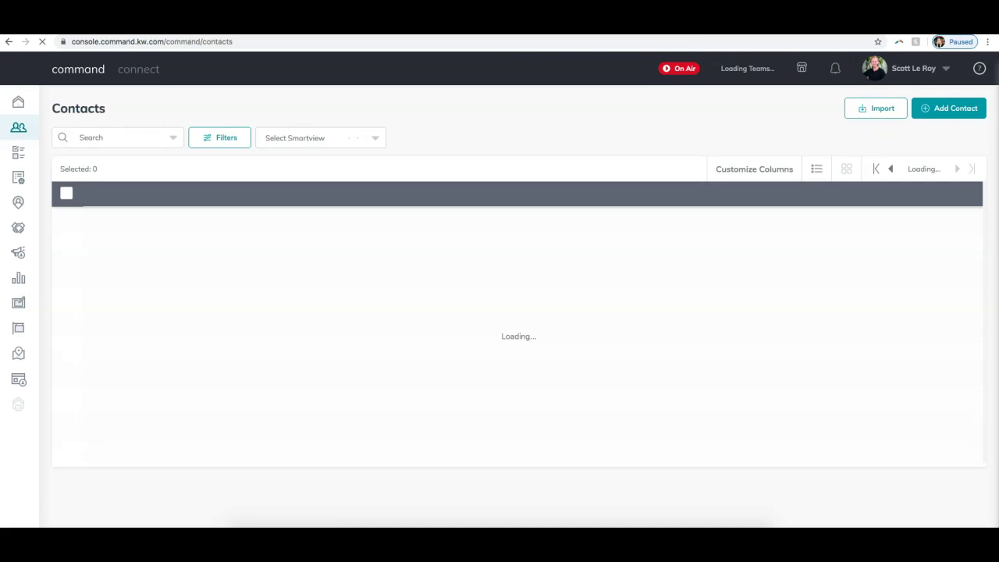
- Download the finished contact export from its notification link, then close the panel
{"action": "left_click", "coordinate": [835, 70]}
{"action": "left_click", "coordinate": [670, 151]}
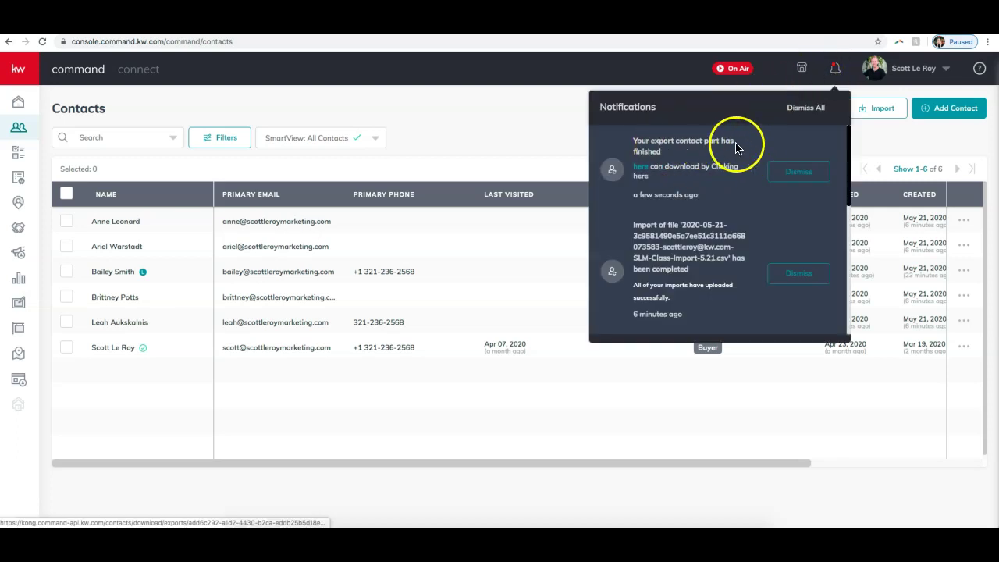
{"action": "left_click", "coordinate": [662, 172]}
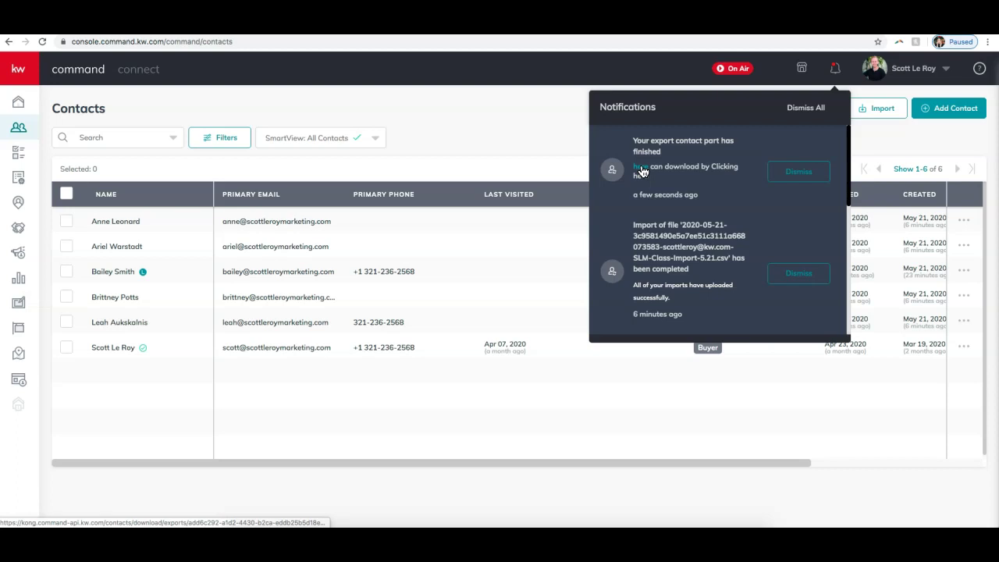
{"action": "left_click", "coordinate": [640, 171]}
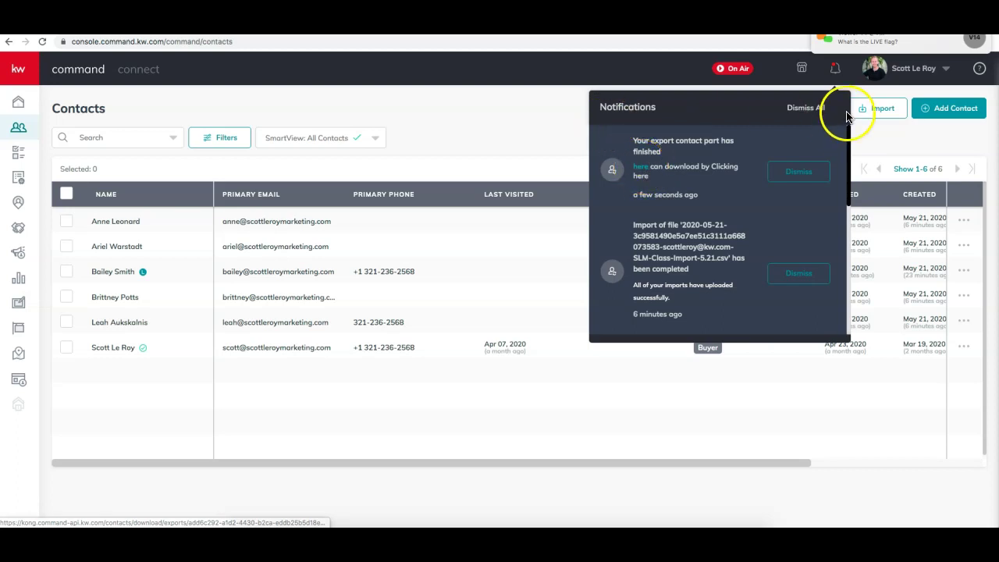
{"action": "left_click", "coordinate": [517, 158]}
{"action": "left_click", "coordinate": [729, 70]}
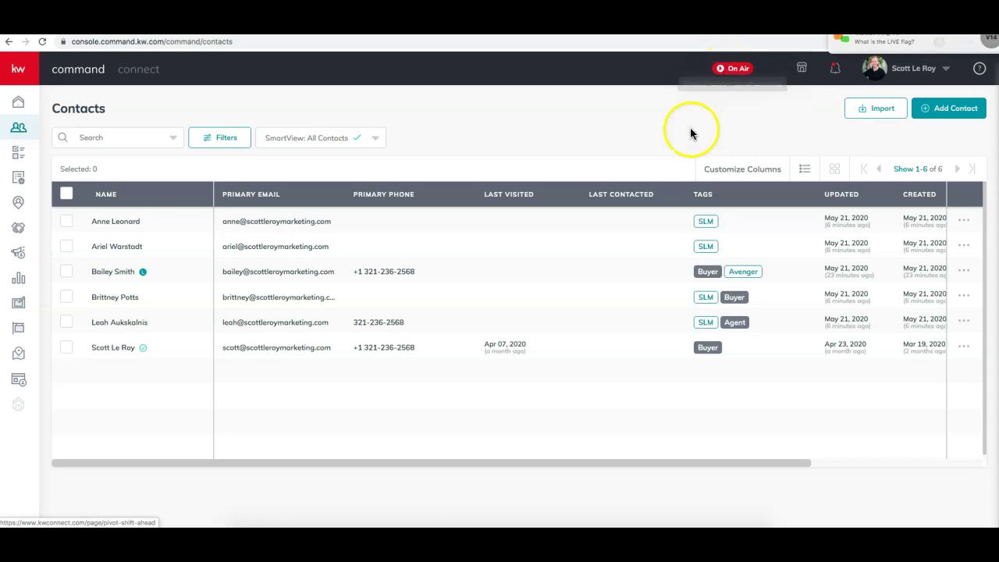
- Select the first four contacts and run the Export Mailing Labels bulk action
{"action": "left_click", "coordinate": [730, 70]}
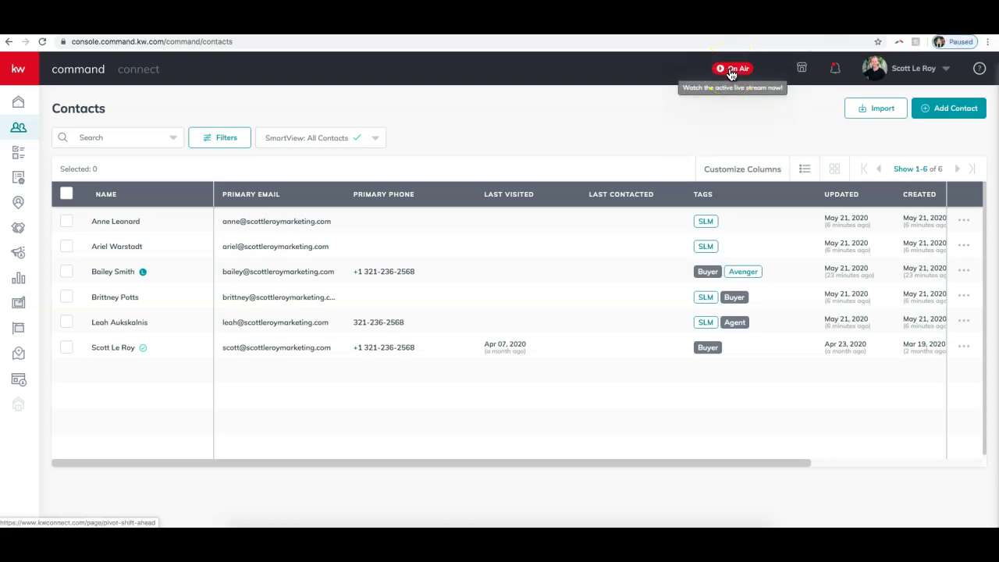
{"action": "left_click", "coordinate": [67, 223]}
{"action": "left_click", "coordinate": [66, 247]}
{"action": "left_click", "coordinate": [65, 273]}
{"action": "left_click", "coordinate": [66, 298]}
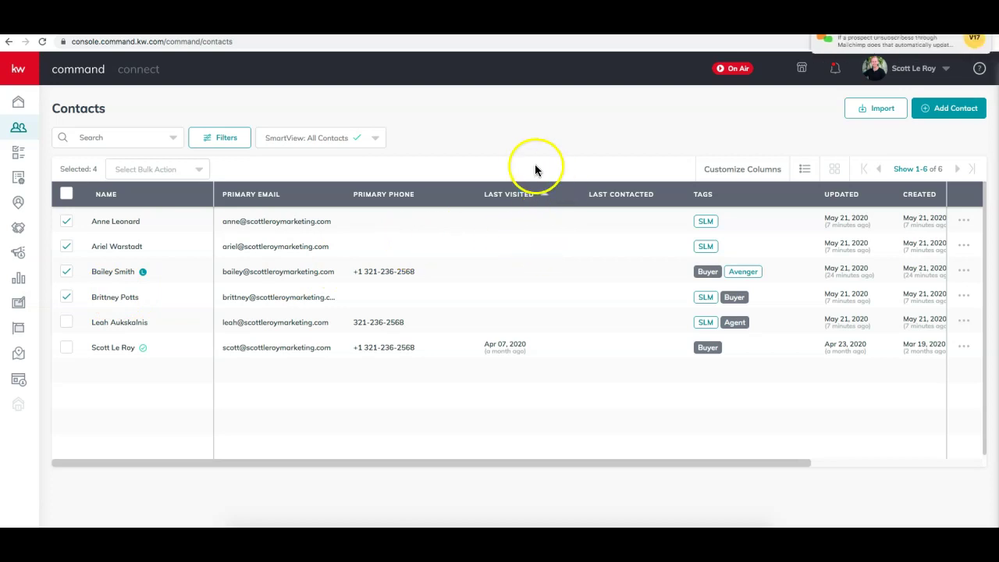
{"action": "left_click", "coordinate": [382, 194]}
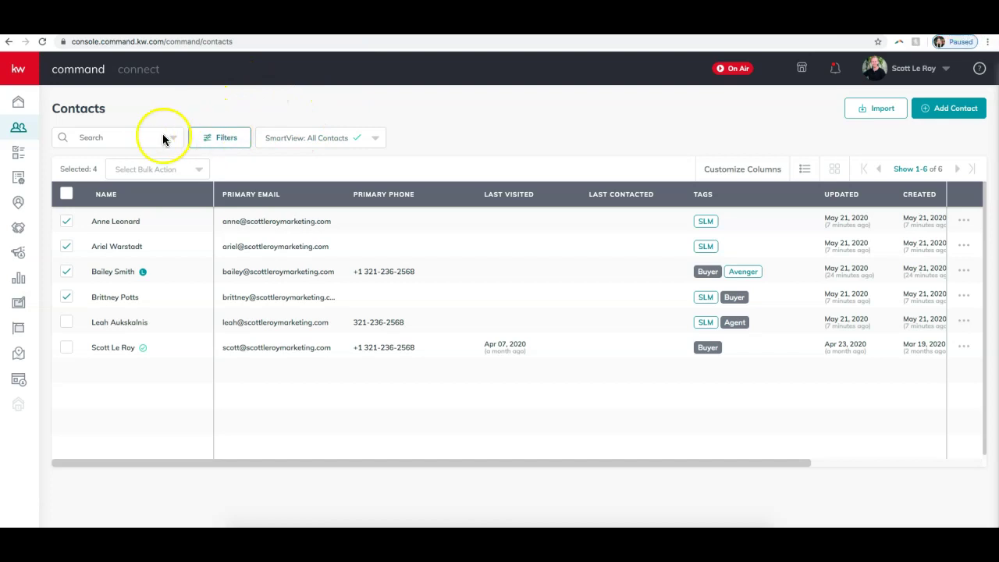
{"action": "left_click", "coordinate": [156, 170]}
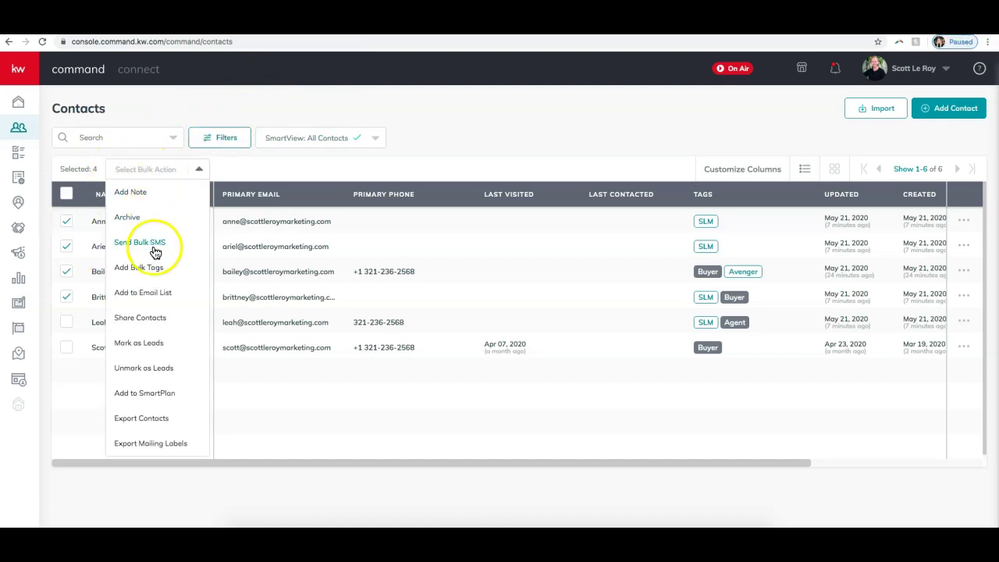
{"action": "left_click", "coordinate": [160, 450]}
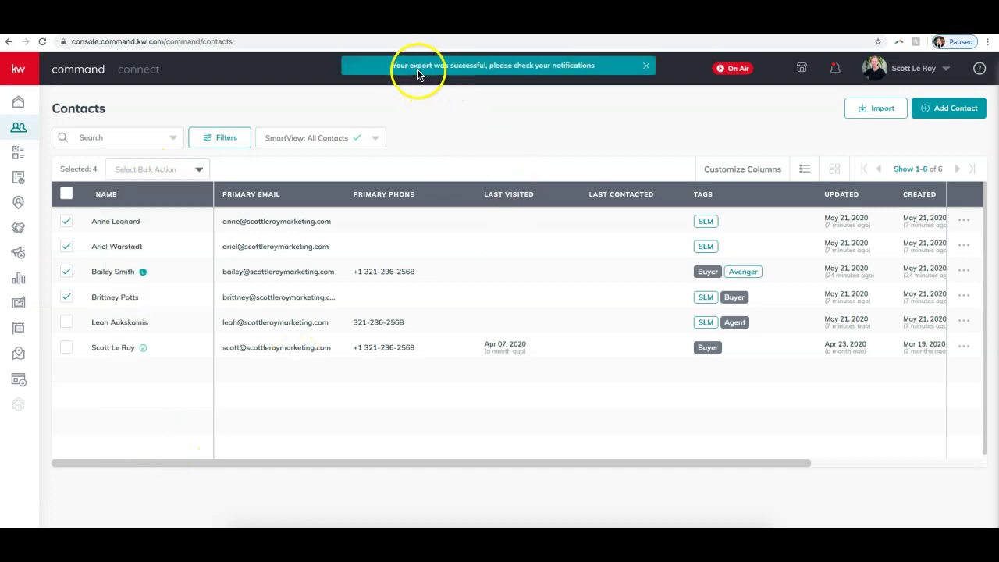
- Reload the page and confirm the label export finished in notifications
{"action": "left_click", "coordinate": [697, 43]}
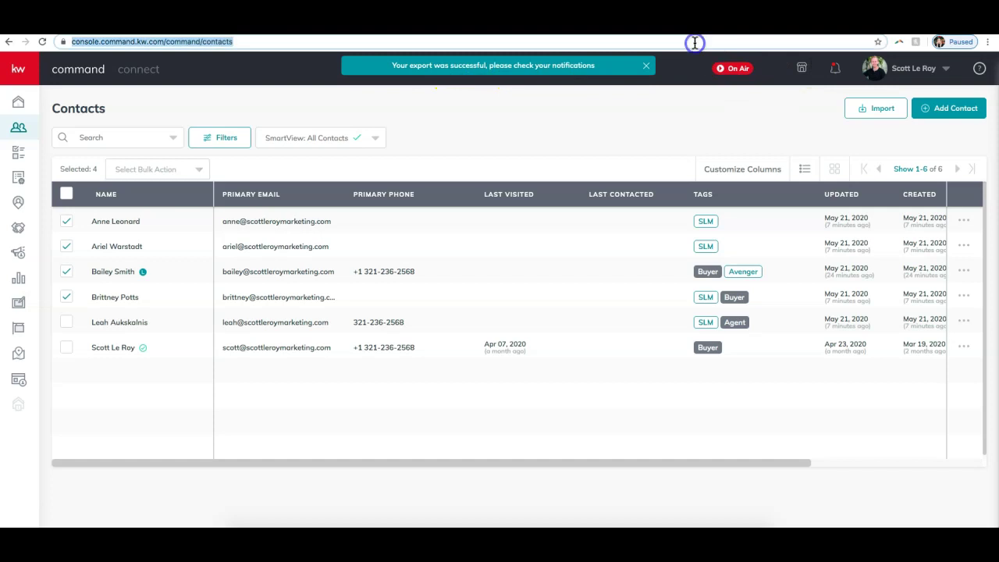
{"action": "key", "text": "Return"}
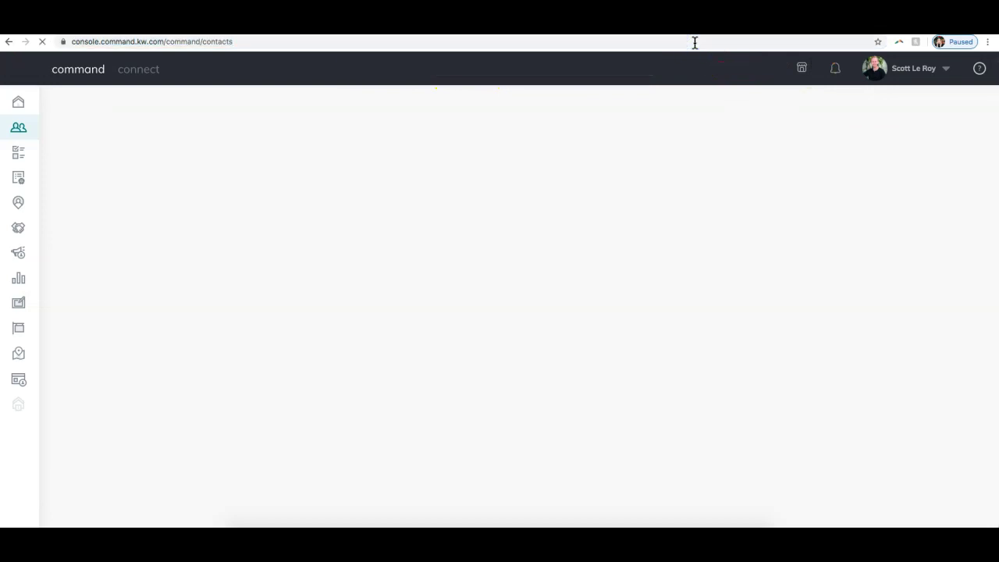
{"action": "left_click", "coordinate": [835, 72]}
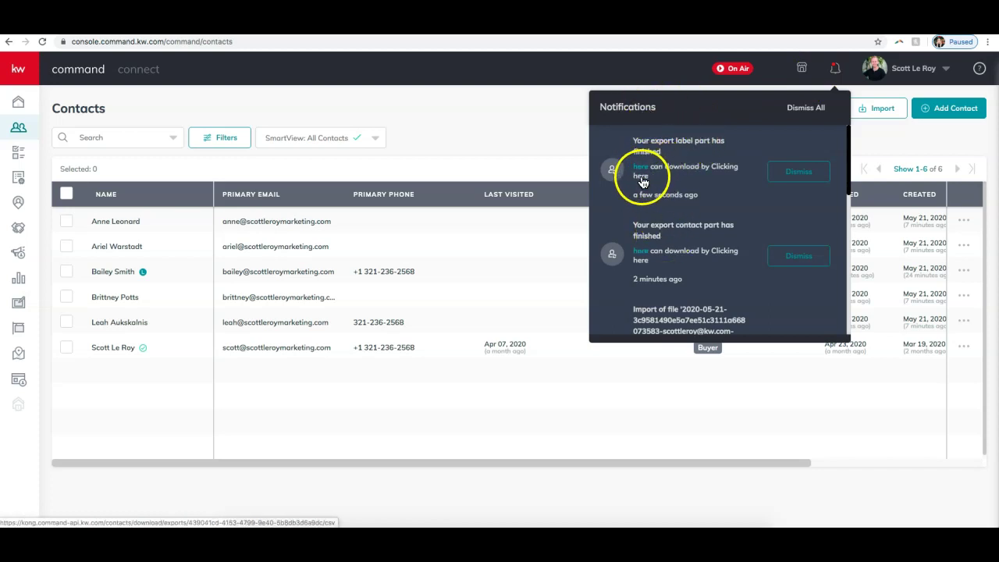
{"action": "left_click", "coordinate": [519, 148]}
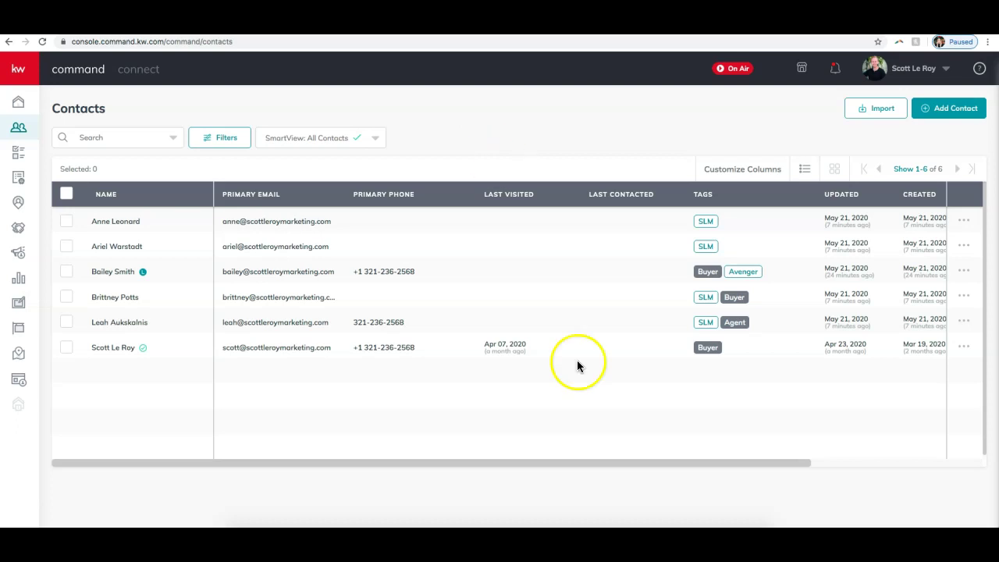
{"action": "left_click", "coordinate": [461, 45]}
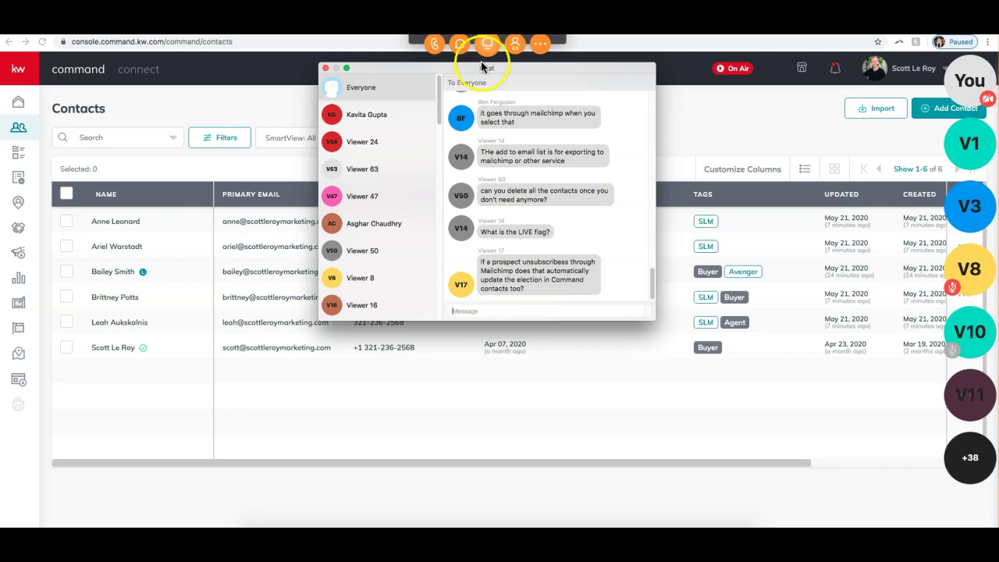
{"action": "left_click_drag", "start_coordinate": [547, 287], "coordinate": [482, 264]}
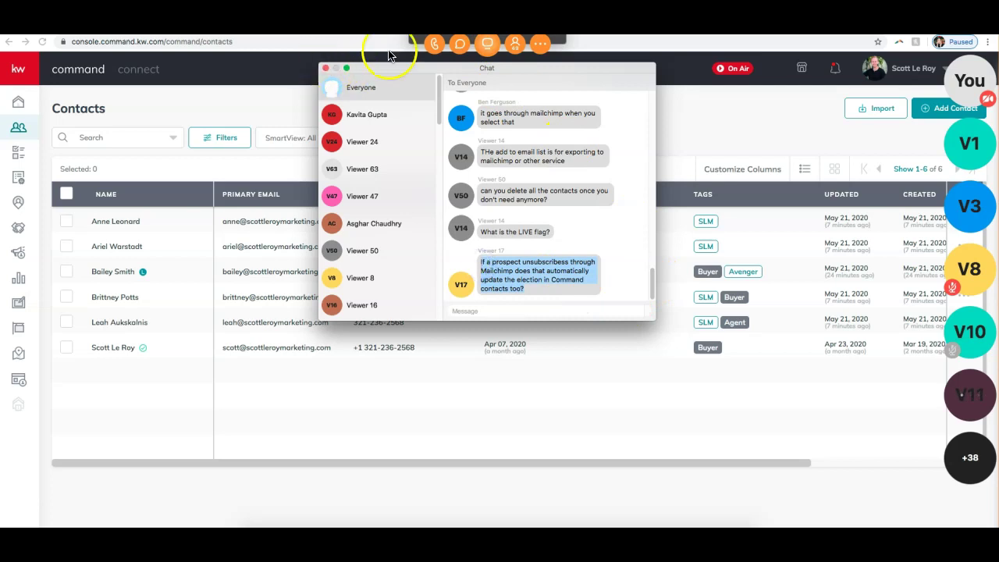
{"action": "left_click", "coordinate": [326, 69]}
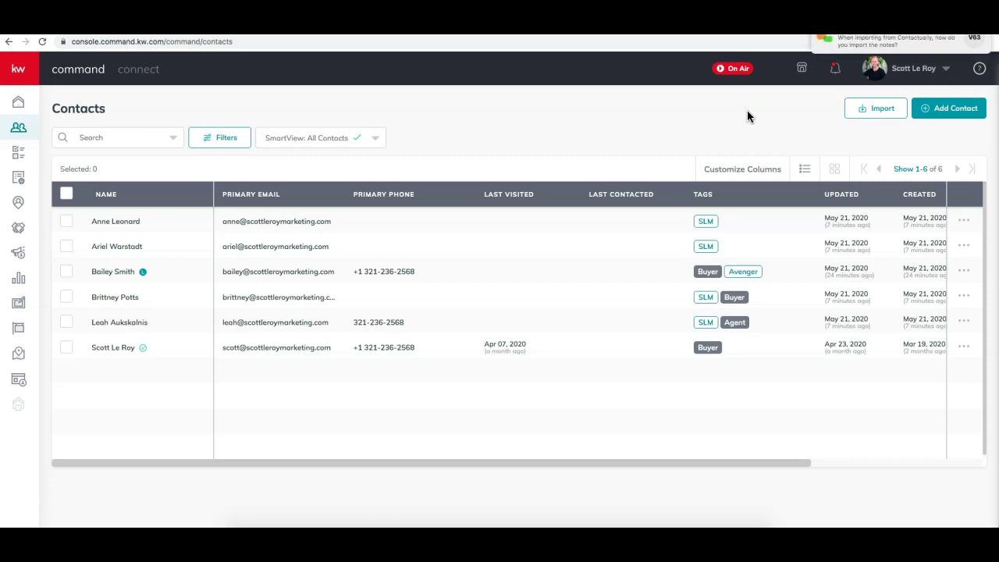
- Select the first, fourth and fifth contacts and show the bulk action list
{"action": "left_click", "coordinate": [780, 96]}
{"action": "left_click", "coordinate": [67, 223]}
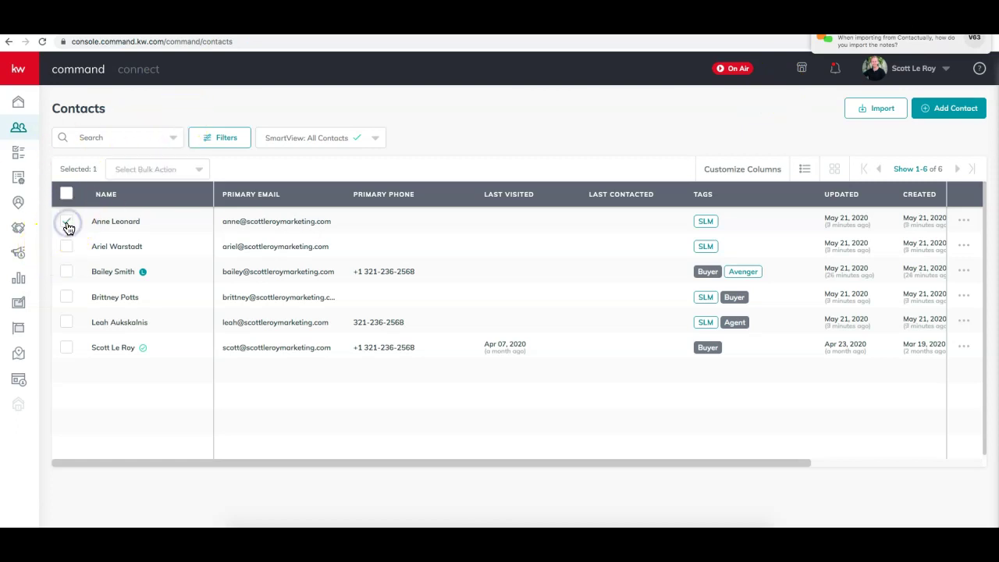
{"action": "left_click", "coordinate": [66, 298]}
{"action": "left_click", "coordinate": [69, 322]}
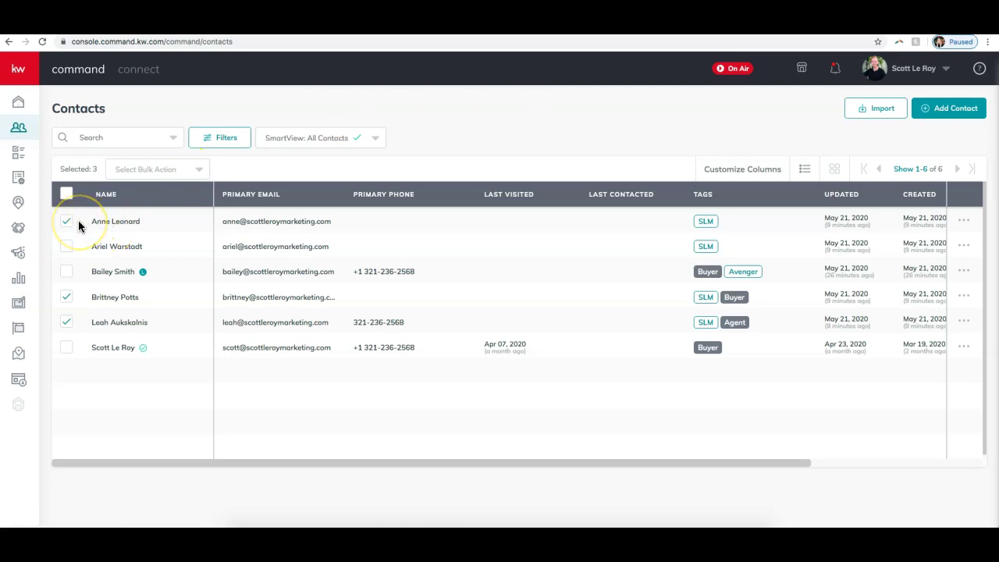
{"action": "left_click", "coordinate": [169, 171]}
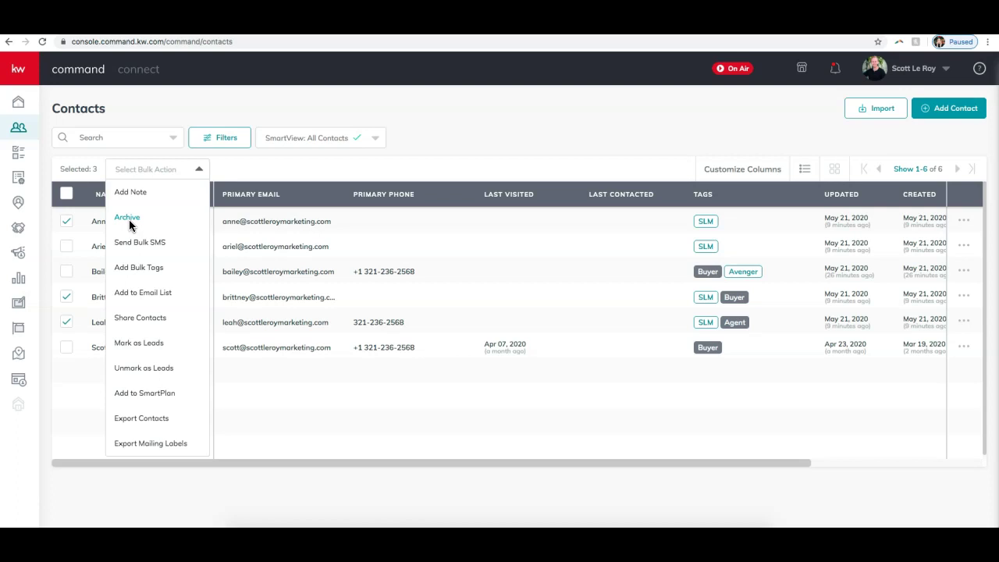
- Archive the three selected contacts, confirming in the dialog, then show the account menu
{"action": "left_click", "coordinate": [127, 218]}
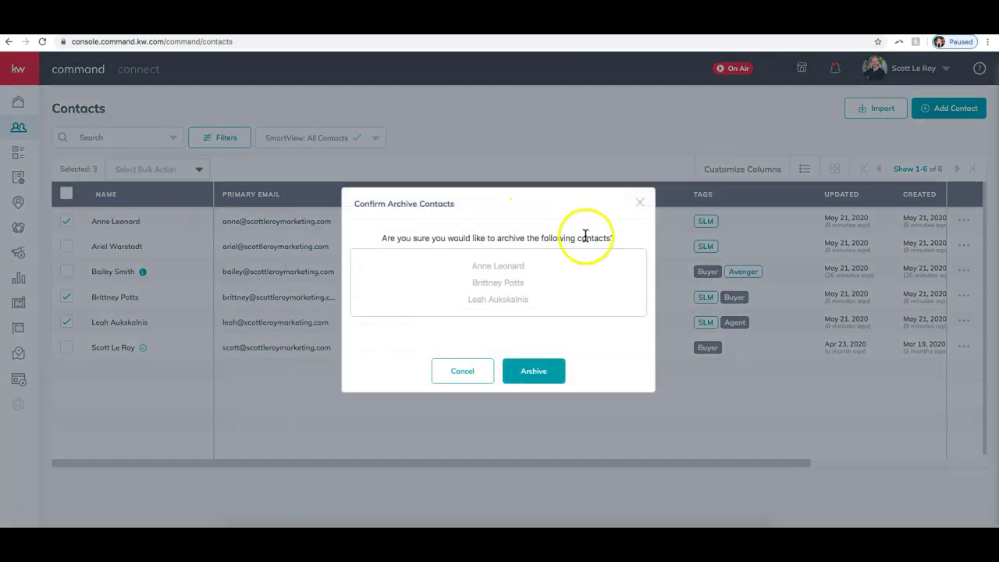
{"action": "left_click", "coordinate": [526, 371]}
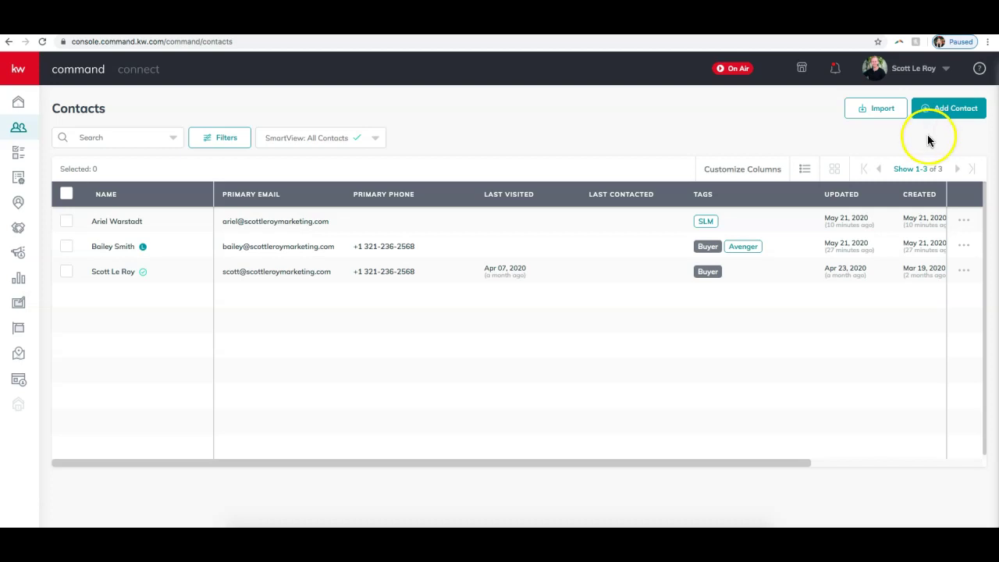
{"action": "left_click", "coordinate": [919, 75]}
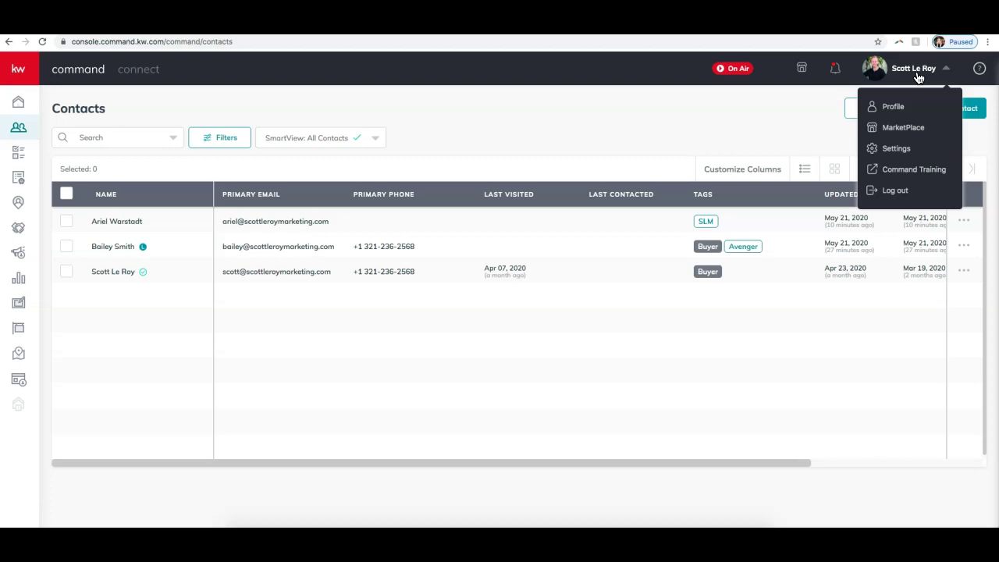
- Go to Settings > Command Settings > Contacts > Contact Archive to view archived contacts
{"action": "left_click", "coordinate": [898, 150]}
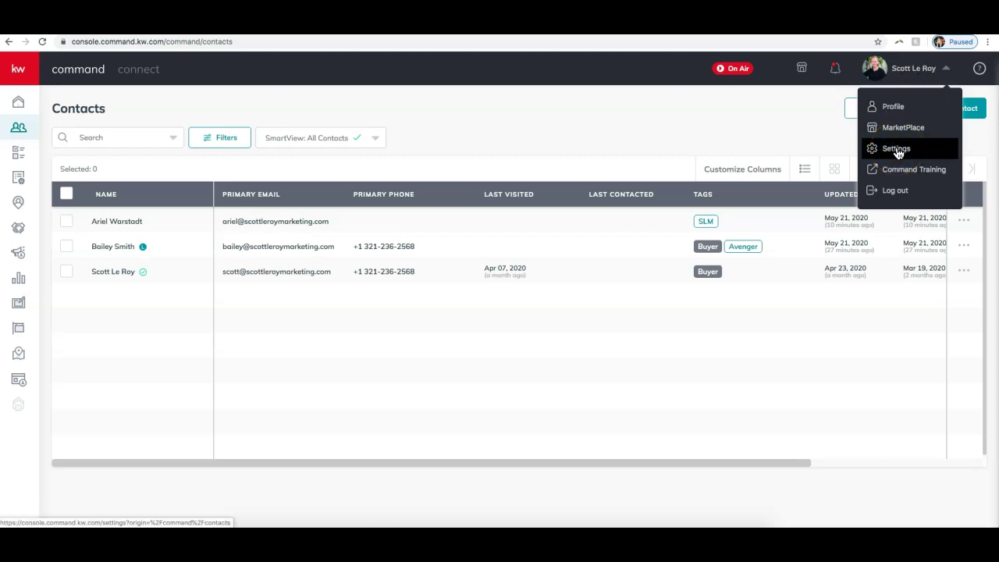
{"action": "left_click", "coordinate": [898, 150]}
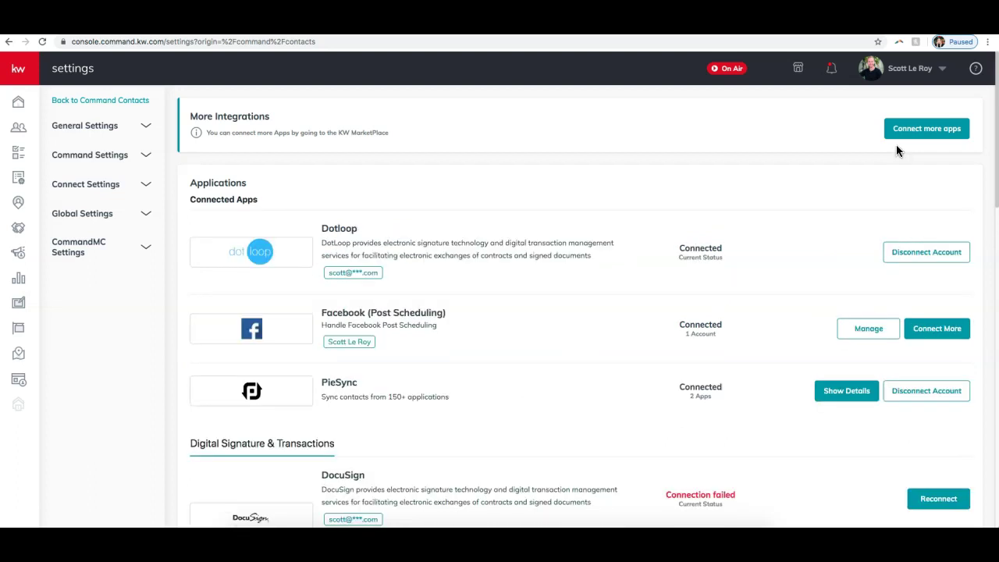
{"action": "left_click", "coordinate": [119, 165]}
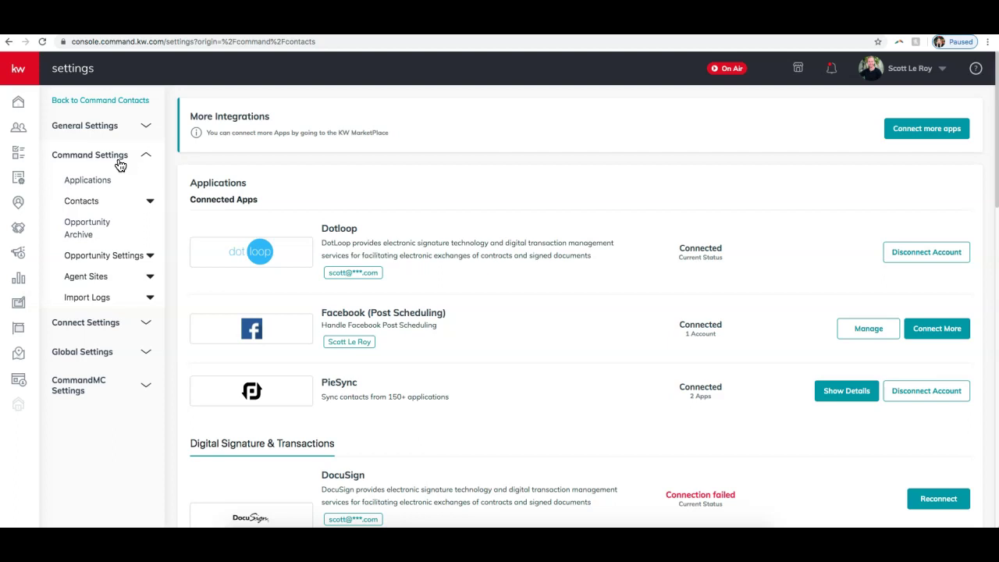
{"action": "left_click", "coordinate": [122, 203]}
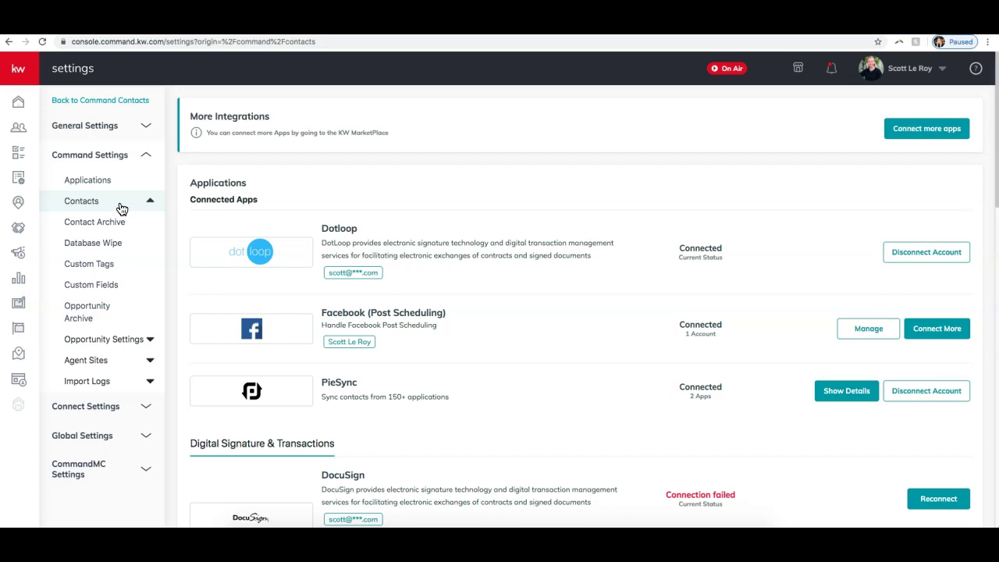
{"action": "left_click", "coordinate": [114, 226]}
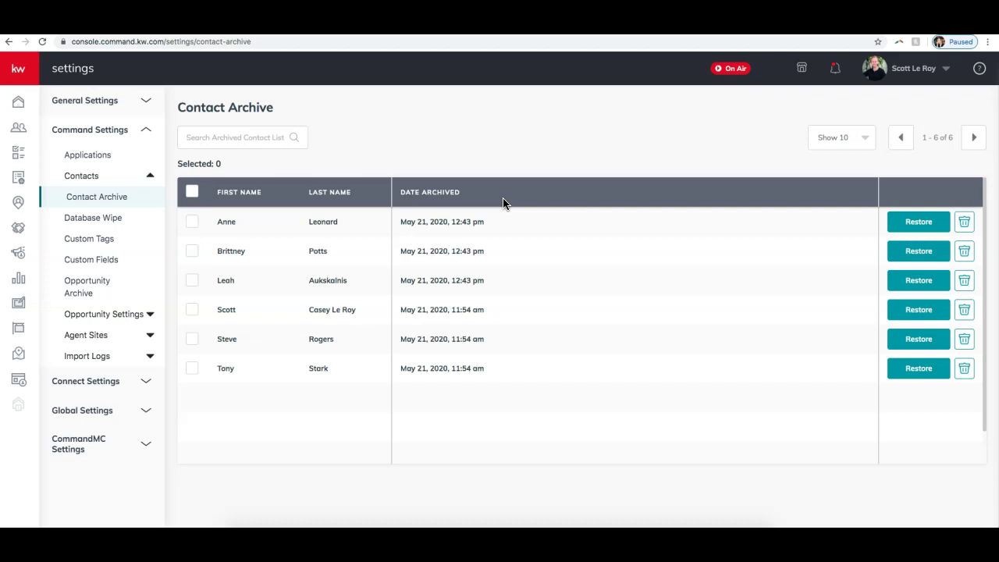
- Restore the first archived contact, refresh the archive, and select all five remaining contacts
{"action": "left_click", "coordinate": [921, 227]}
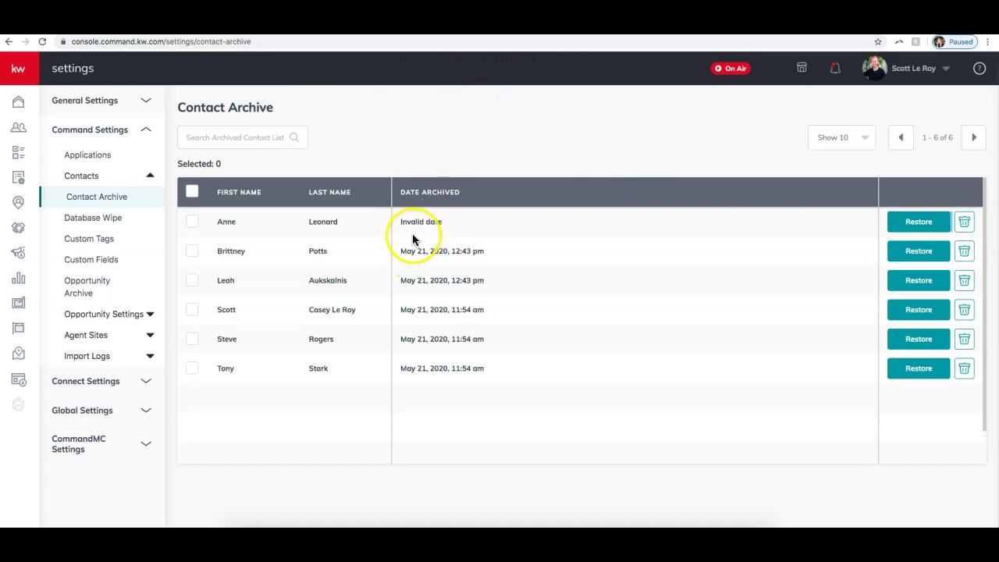
{"action": "left_click", "coordinate": [328, 45]}
{"action": "key", "text": "Return"}
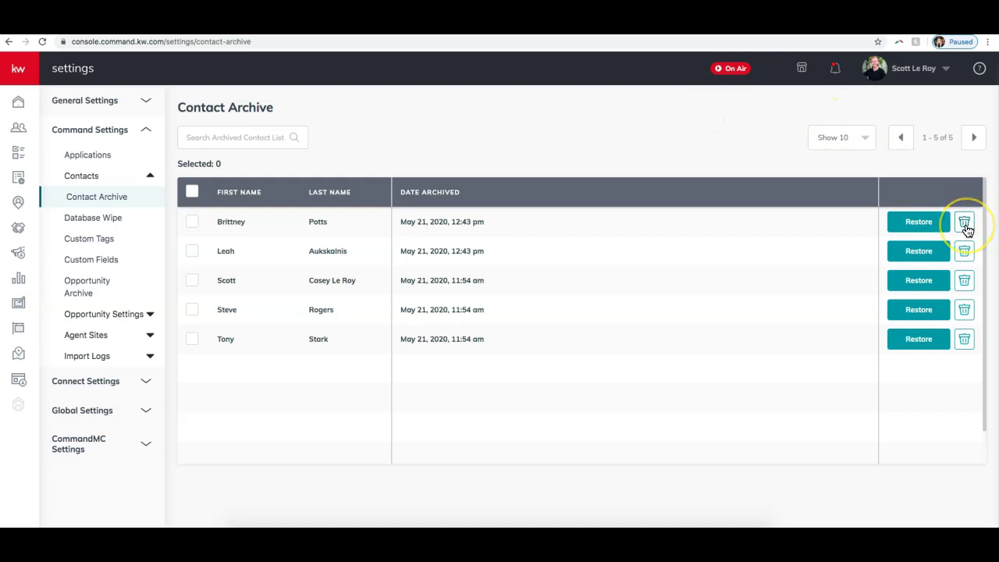
{"action": "left_click", "coordinate": [193, 192]}
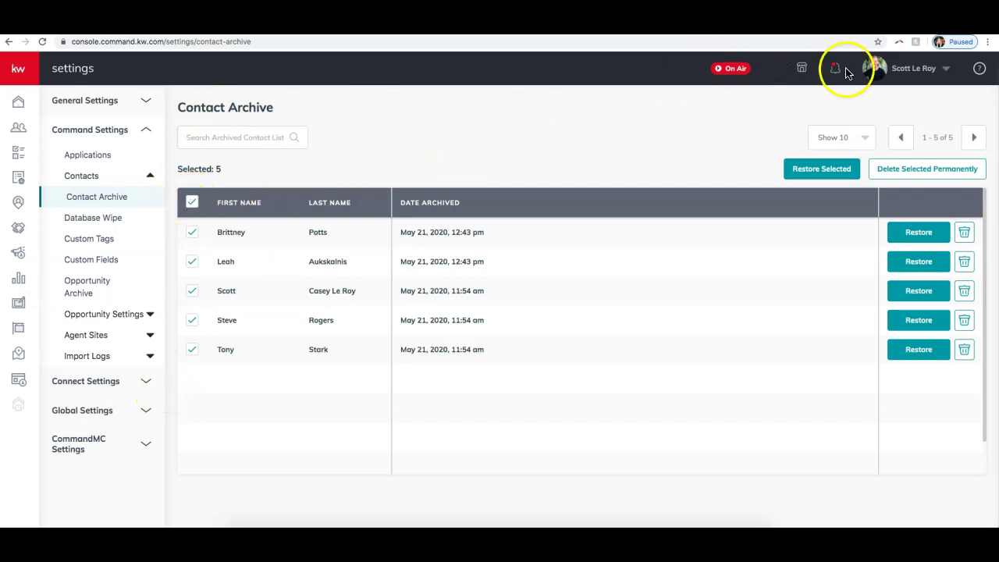
- Permanently delete the five selected archived contacts, refresh the empty archive, and go to Database Wipe
{"action": "left_click", "coordinate": [884, 171]}
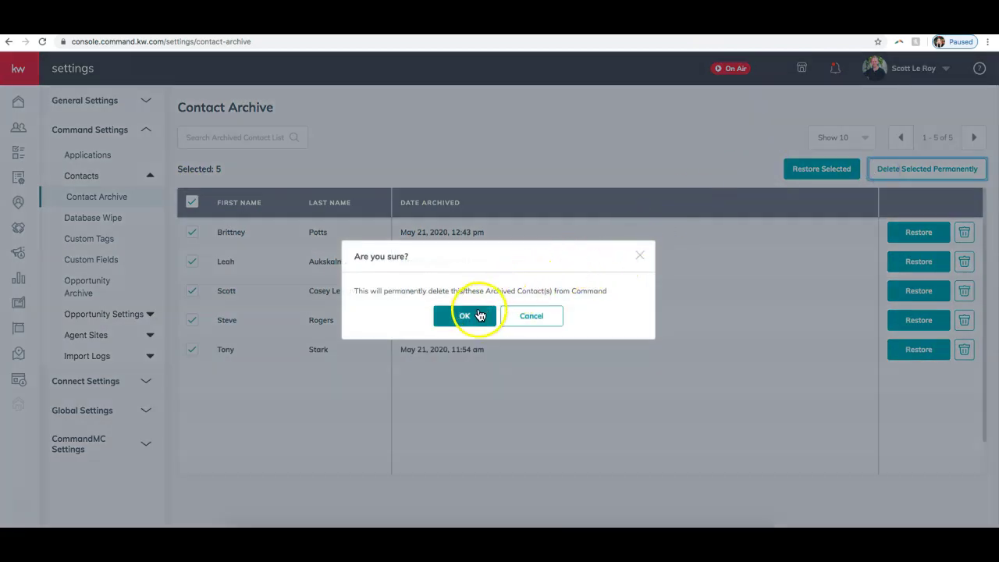
{"action": "left_click", "coordinate": [472, 316]}
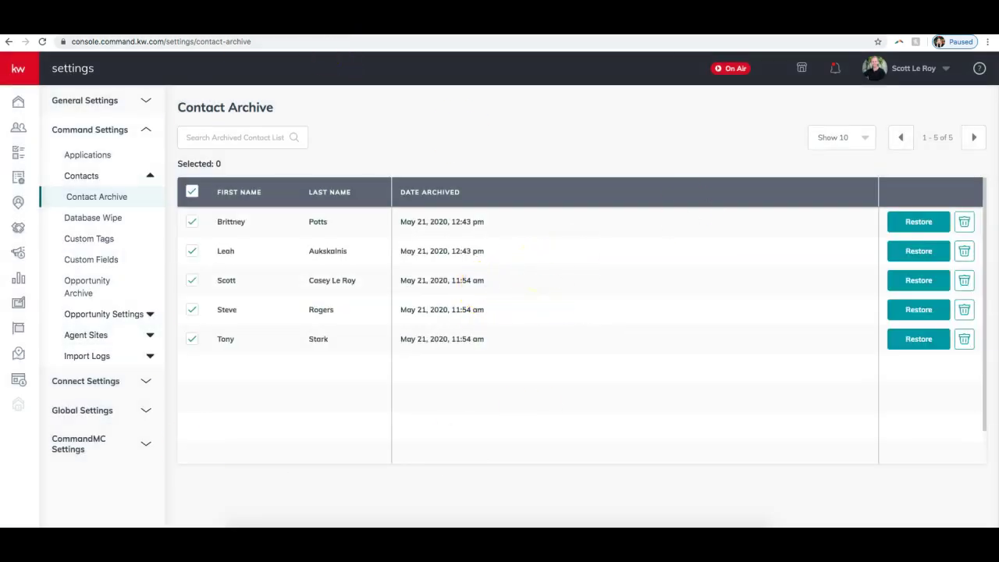
{"action": "left_click", "coordinate": [350, 43]}
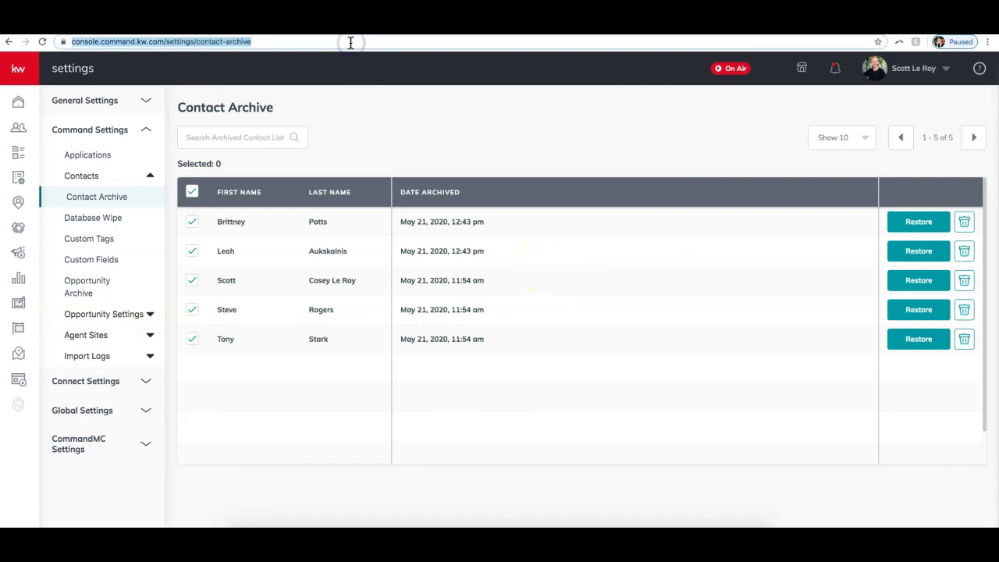
{"action": "key", "text": "Return"}
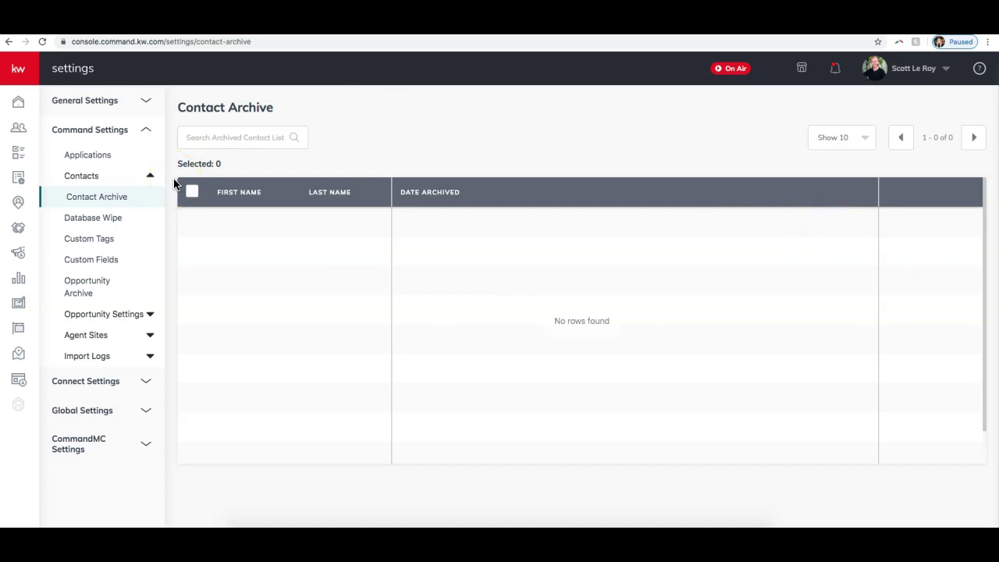
{"action": "left_click", "coordinate": [122, 221]}
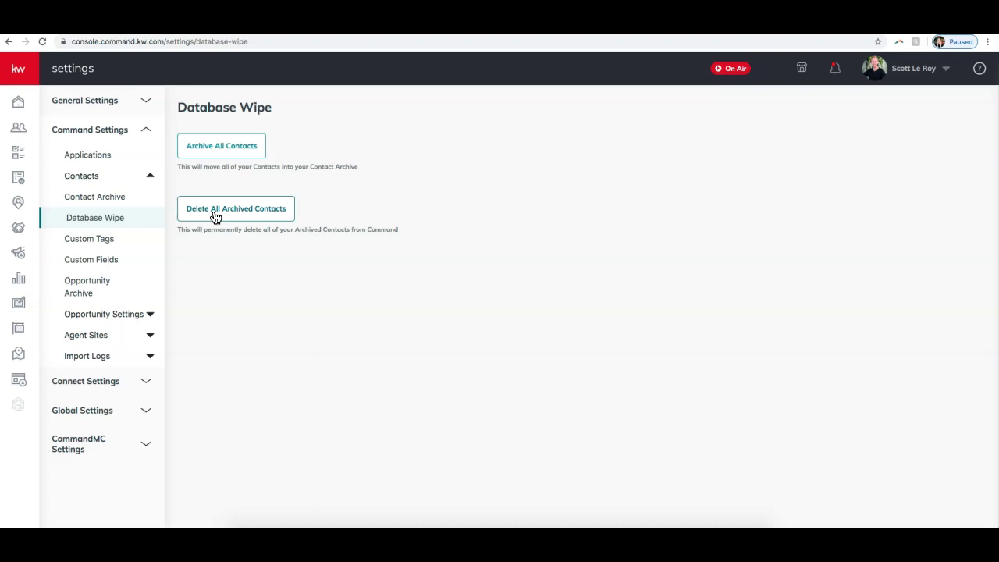
- Expand Import Logs in the settings sidebar to reveal the My Logs option
{"action": "left_click_drag", "start_coordinate": [270, 209], "coordinate": [433, 212]}
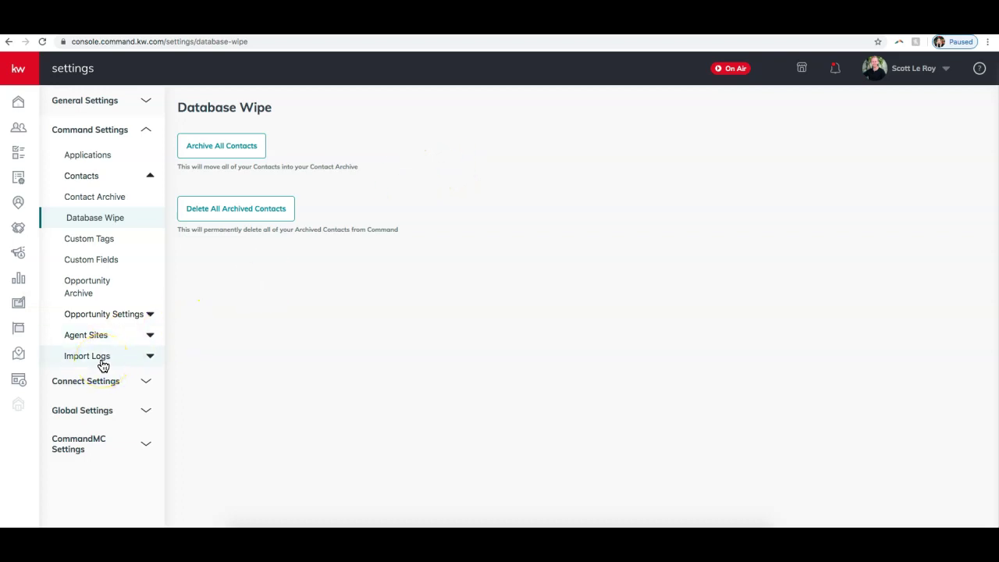
{"action": "left_click", "coordinate": [102, 361]}
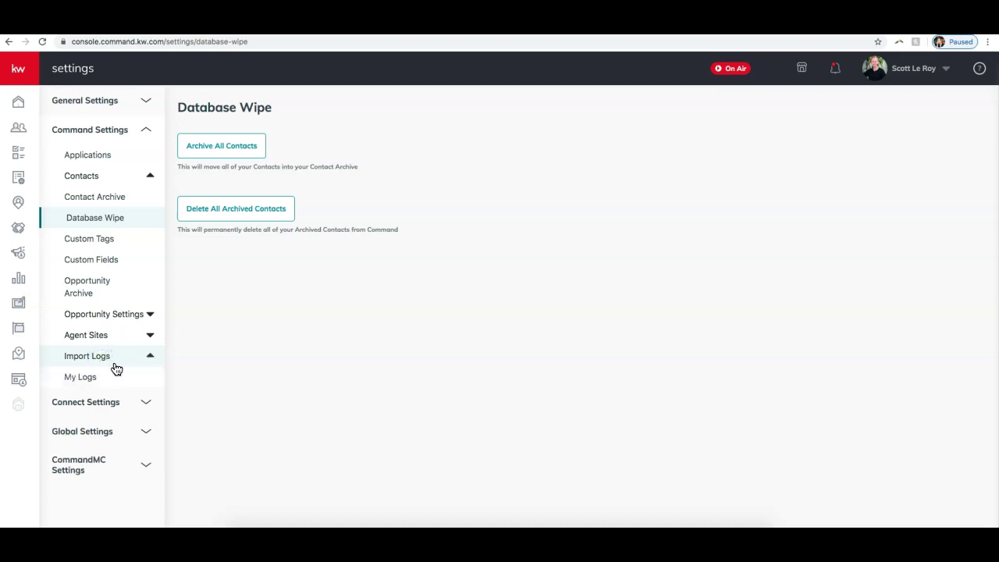
- Sort the 45 import logs in My Logs by date started, then expand the Contacts sidebar section
{"action": "left_click", "coordinate": [87, 381]}
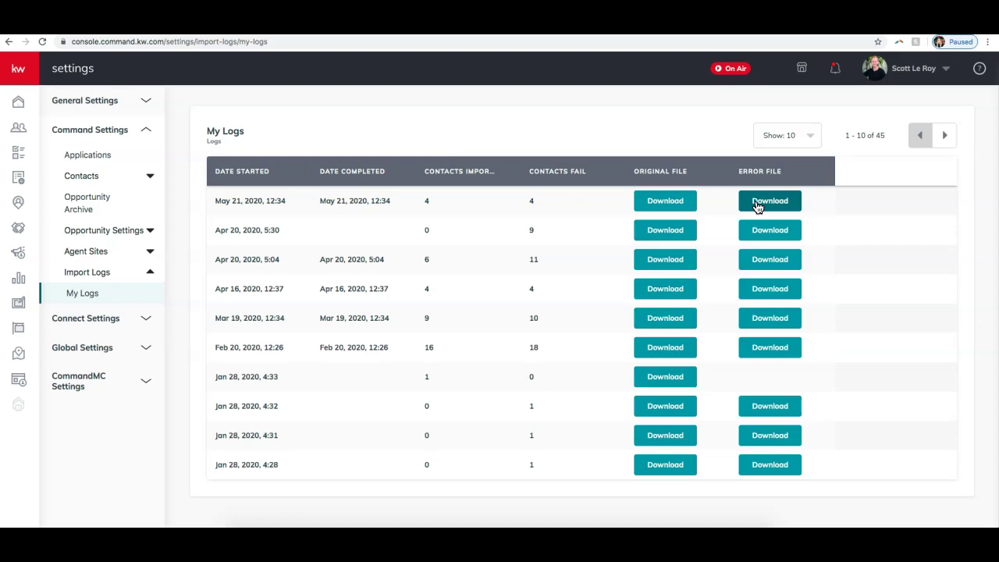
{"action": "left_click", "coordinate": [240, 171]}
{"action": "left_click", "coordinate": [145, 178]}
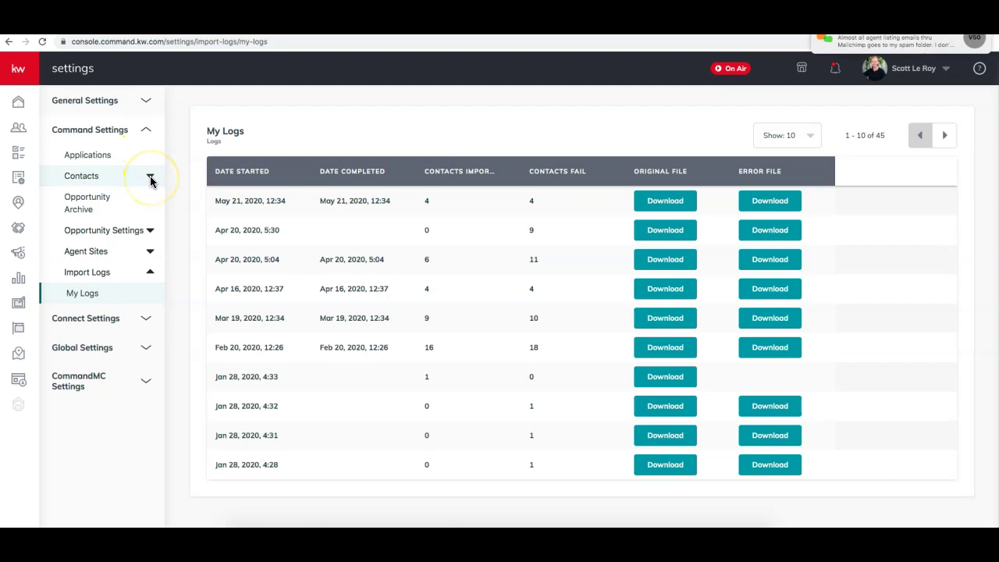
{"action": "left_click", "coordinate": [160, 172]}
{"action": "left_click", "coordinate": [144, 181]}
{"action": "left_click", "coordinate": [147, 178]}
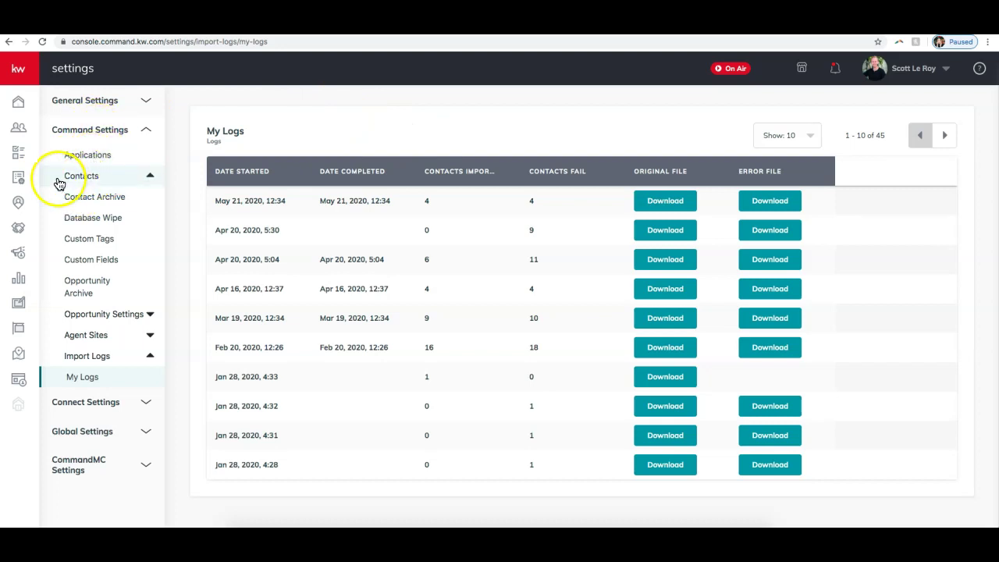
- Open Custom Tags under Contacts and browse the 28 tags, including Agent, Buyer and Seller
{"action": "left_click", "coordinate": [97, 242]}
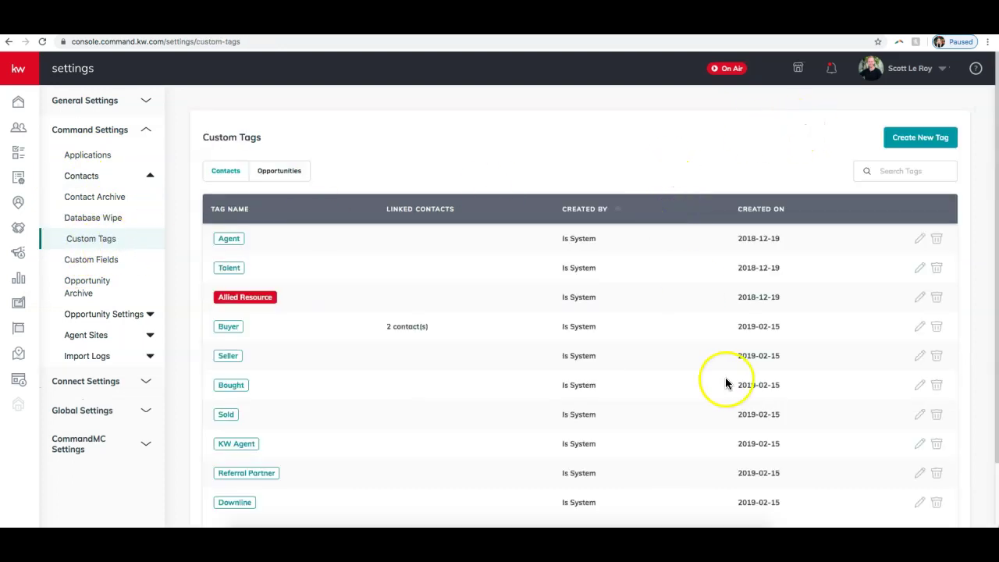
{"action": "scroll", "coordinate": [671, 250], "scroll_direction": "down", "scroll_amount": 2}
{"action": "scroll", "coordinate": [671, 250], "scroll_direction": "up", "scroll_amount": 2}
{"action": "scroll", "coordinate": [424, 263], "scroll_direction": "down", "scroll_amount": 2}
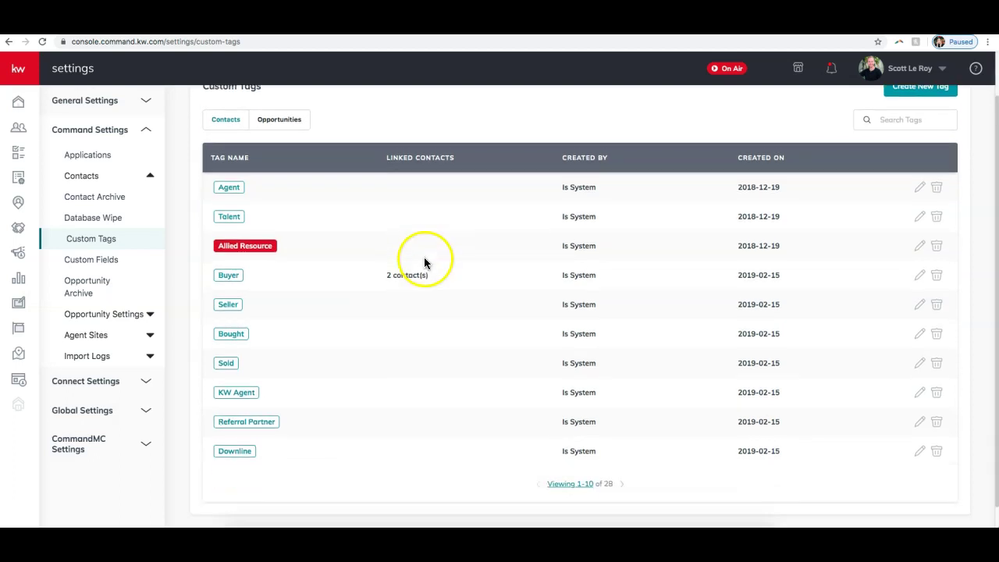
{"action": "scroll", "coordinate": [432, 263], "scroll_direction": "up", "scroll_amount": 2}
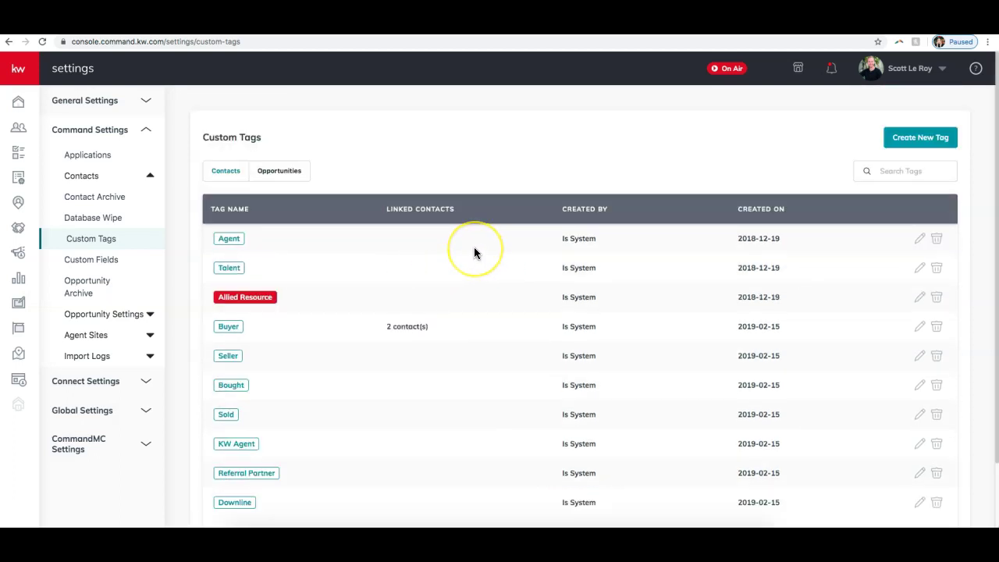
{"action": "scroll", "coordinate": [465, 249], "scroll_direction": "down", "scroll_amount": 1}
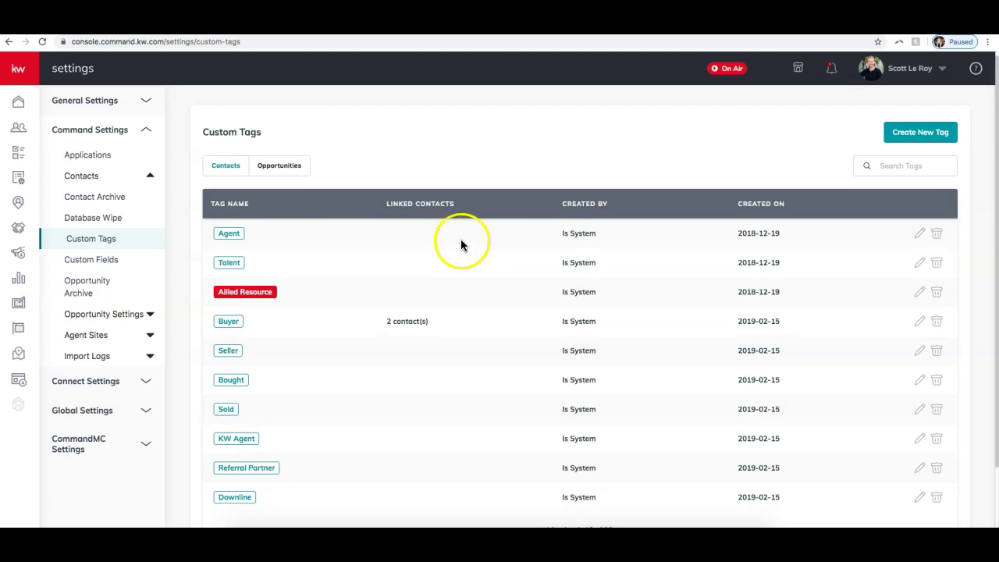
- Add a teal contact tag named 'PTA Group', then sort the tags by linked contacts
{"action": "left_click", "coordinate": [918, 134]}
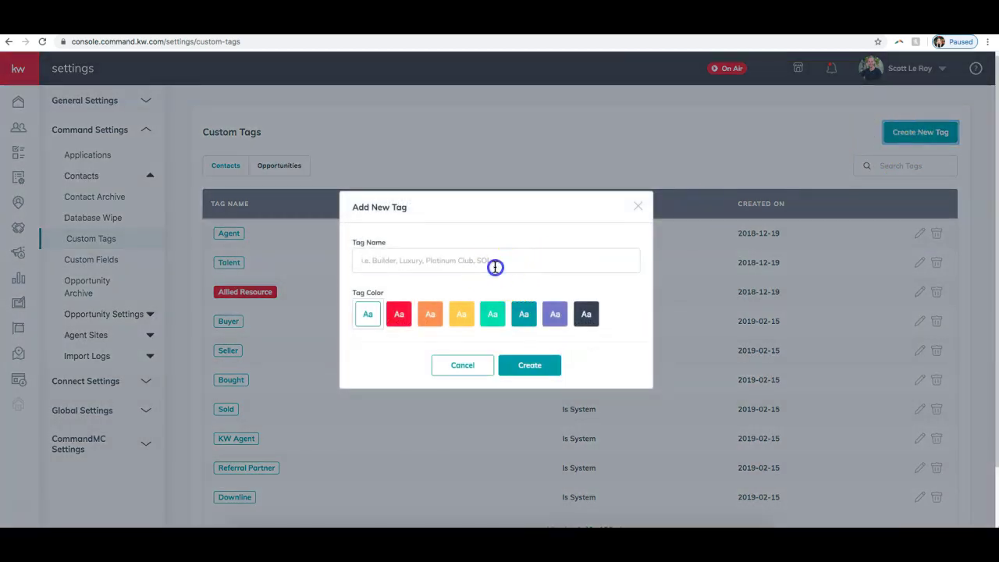
{"action": "left_click", "coordinate": [495, 267]}
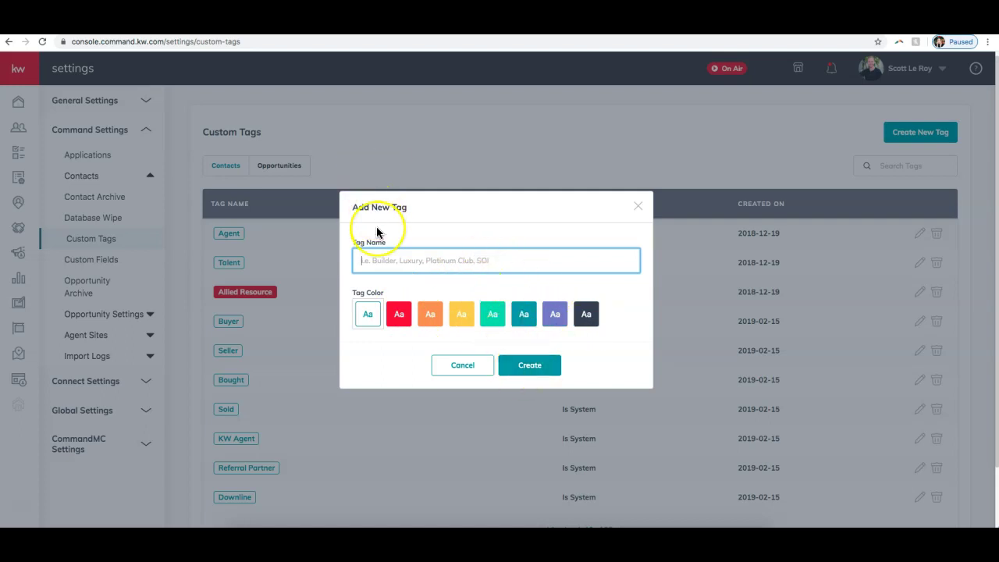
{"action": "type", "text": "PTA Group"}
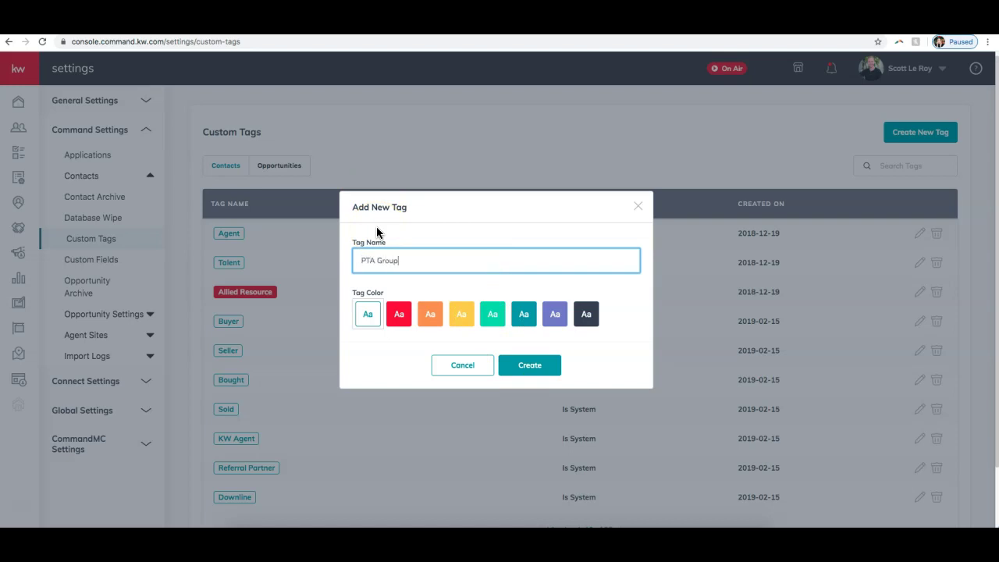
{"action": "left_click", "coordinate": [500, 316]}
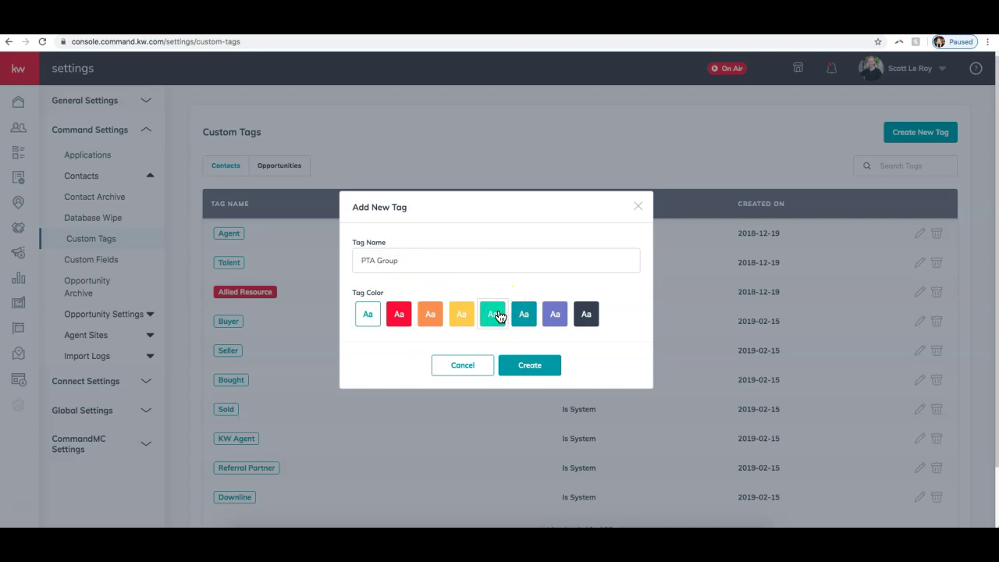
{"action": "left_click", "coordinate": [545, 366]}
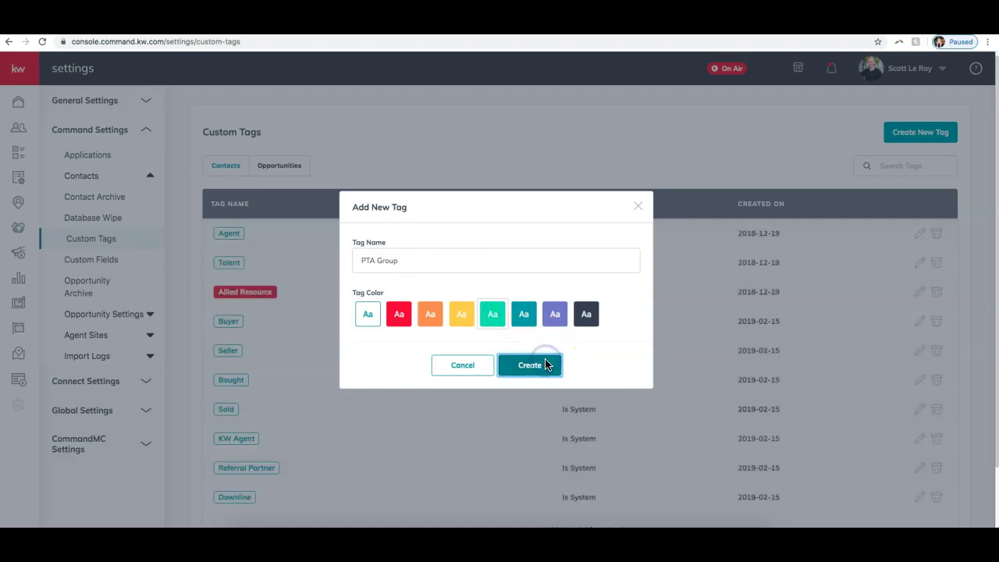
{"action": "left_click", "coordinate": [427, 204]}
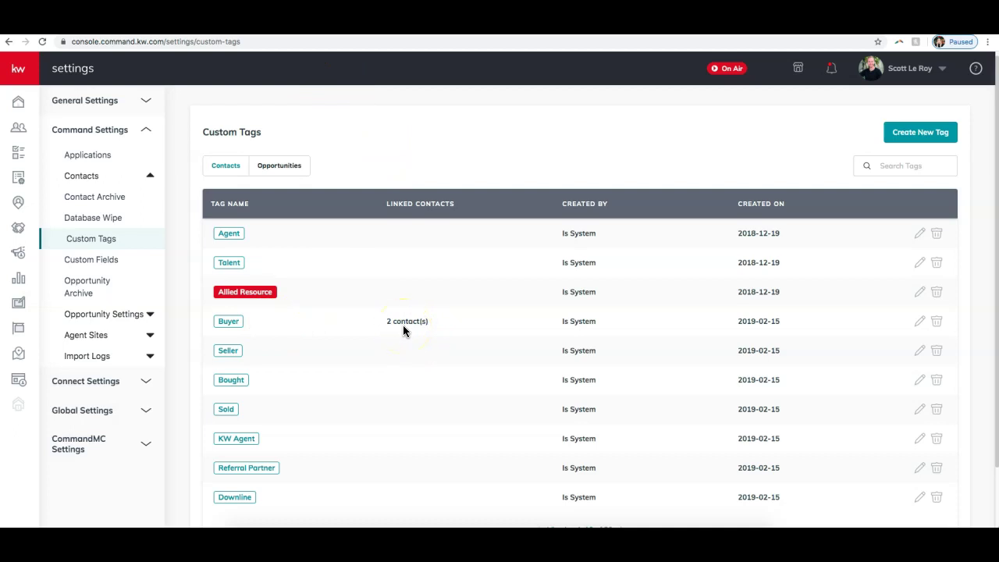
{"action": "left_click", "coordinate": [109, 261]}
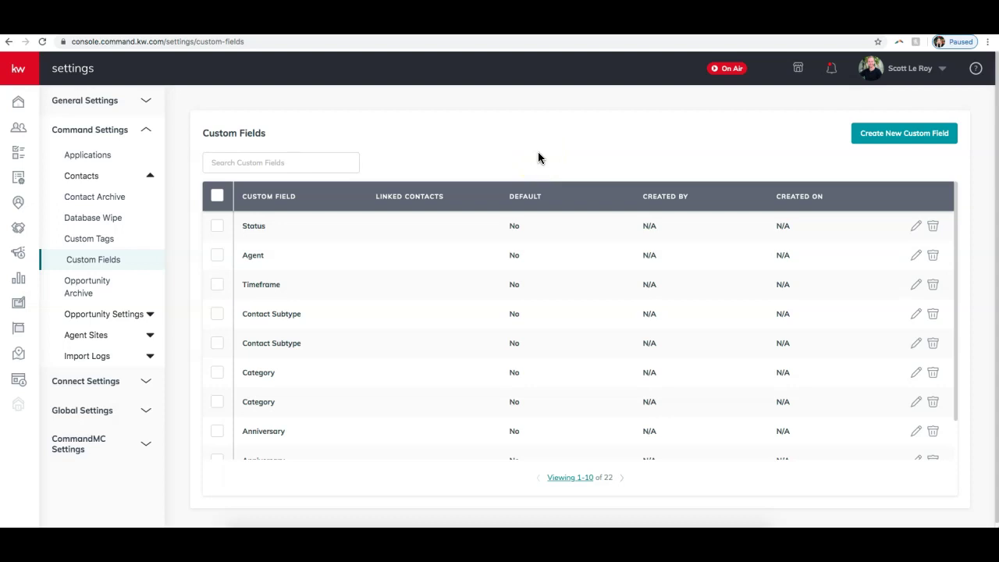
{"action": "scroll", "coordinate": [289, 256], "scroll_direction": "down", "scroll_amount": 1}
{"action": "scroll", "coordinate": [288, 256], "scroll_direction": "down", "scroll_amount": 2}
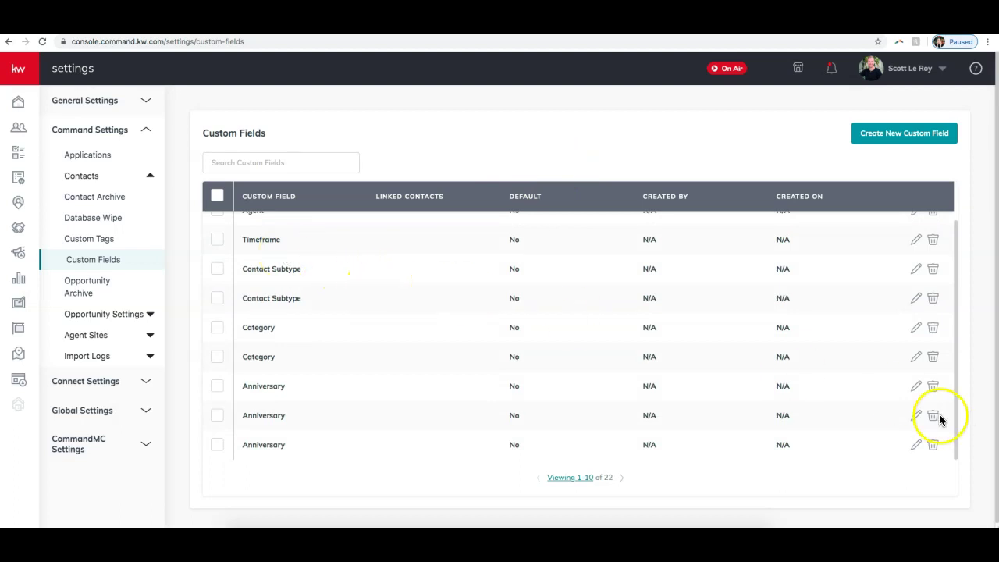
{"action": "left_click", "coordinate": [930, 421]}
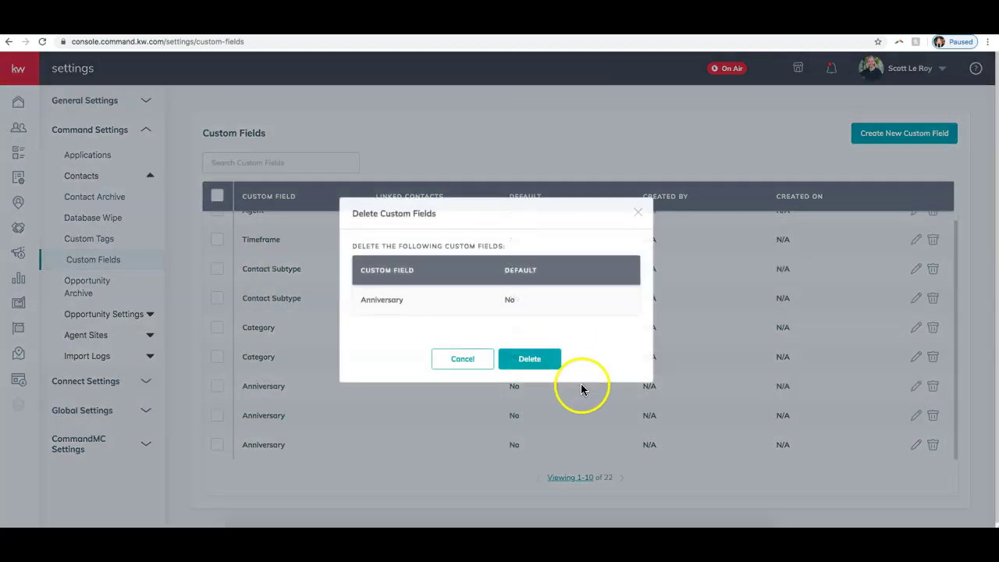
{"action": "left_click", "coordinate": [509, 358]}
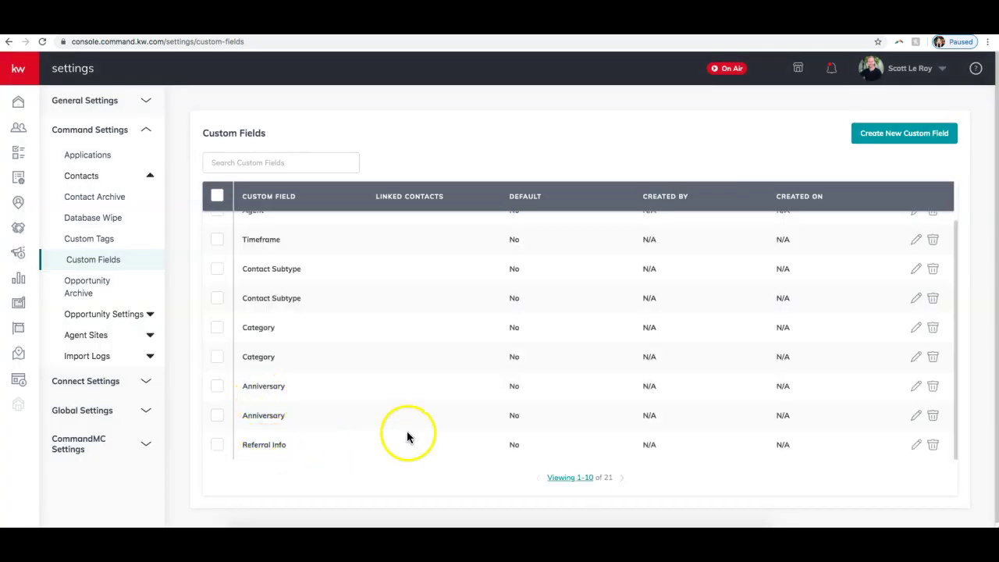
{"action": "scroll", "coordinate": [402, 435], "scroll_direction": "up", "scroll_amount": 2}
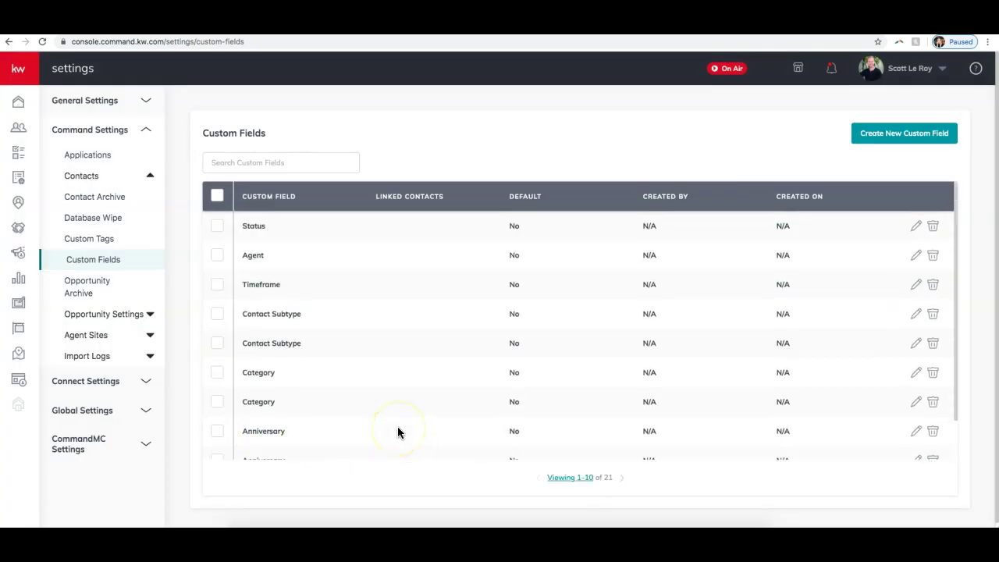
- Start a new contact custom field and name it 'Hometown'
{"action": "left_click", "coordinate": [910, 145]}
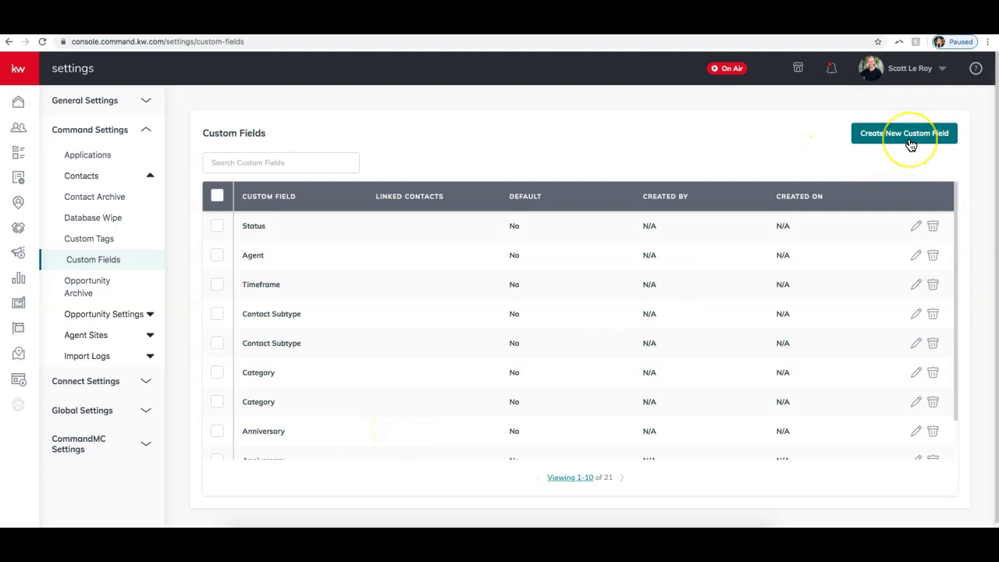
{"action": "left_click", "coordinate": [910, 144]}
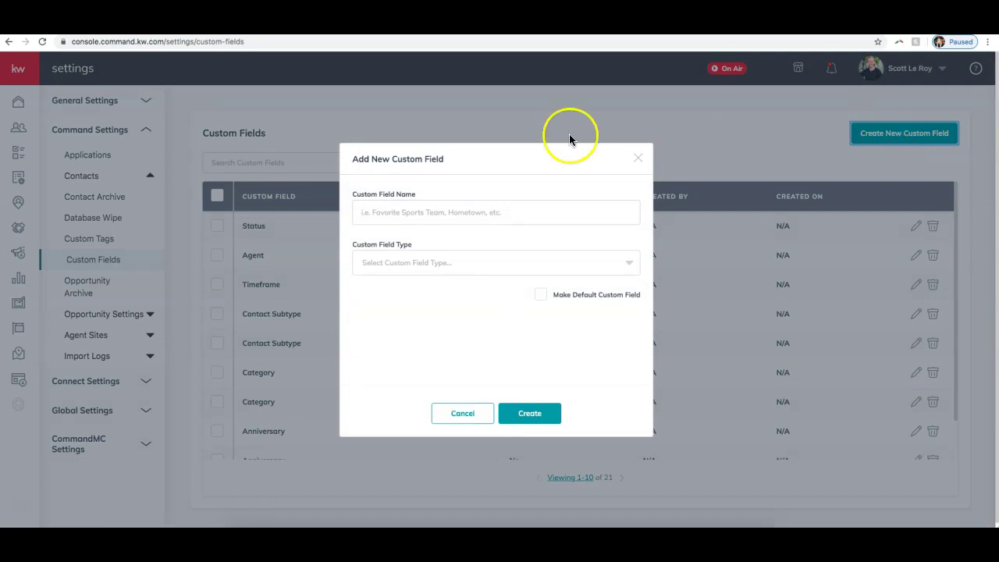
{"action": "left_click", "coordinate": [495, 214]}
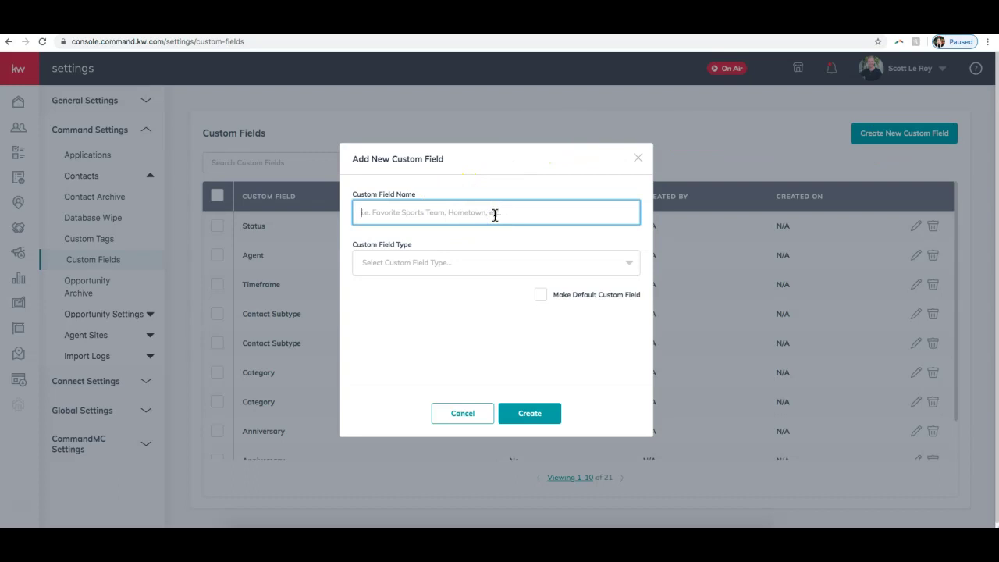
{"action": "type", "text": "Hea"}
{"action": "key", "text": "BackSpace"}
{"action": "type", "text": "ometown"}
- Set the Hometown field's type to Text Field and create it
{"action": "left_click", "coordinate": [551, 257]}
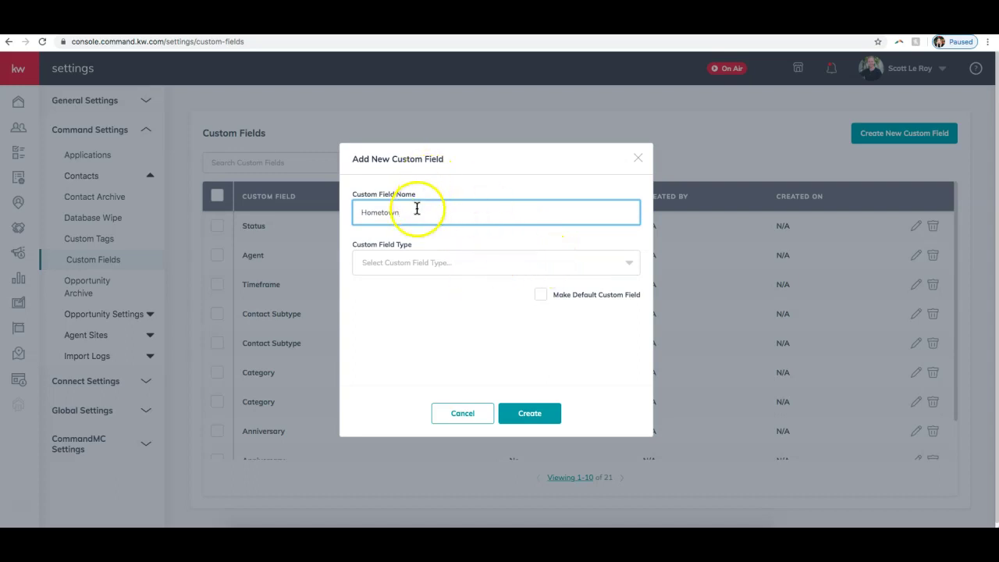
{"action": "left_click", "coordinate": [405, 255]}
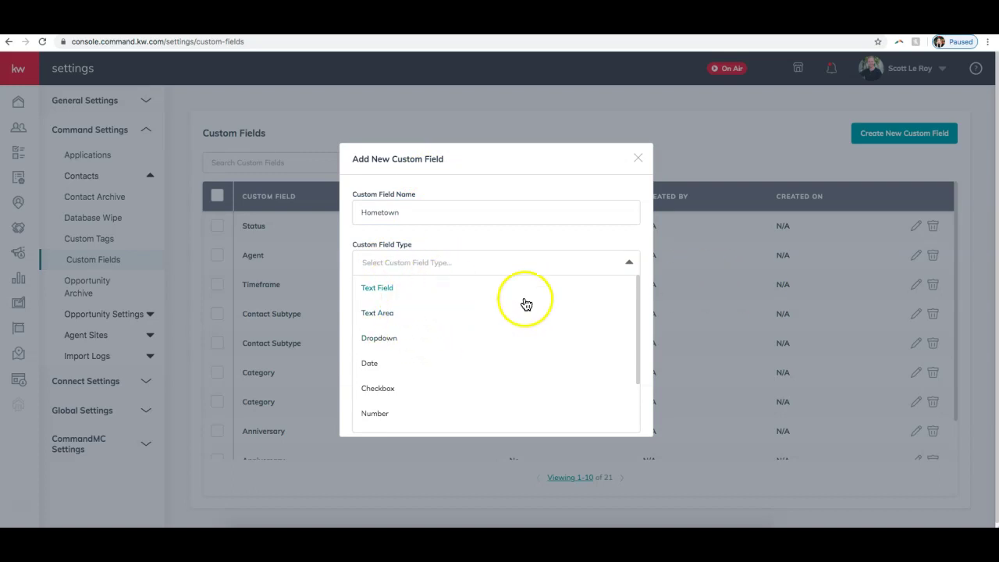
{"action": "scroll", "coordinate": [406, 350], "scroll_direction": "down", "scroll_amount": 3}
{"action": "scroll", "coordinate": [406, 351], "scroll_direction": "up", "scroll_amount": 3}
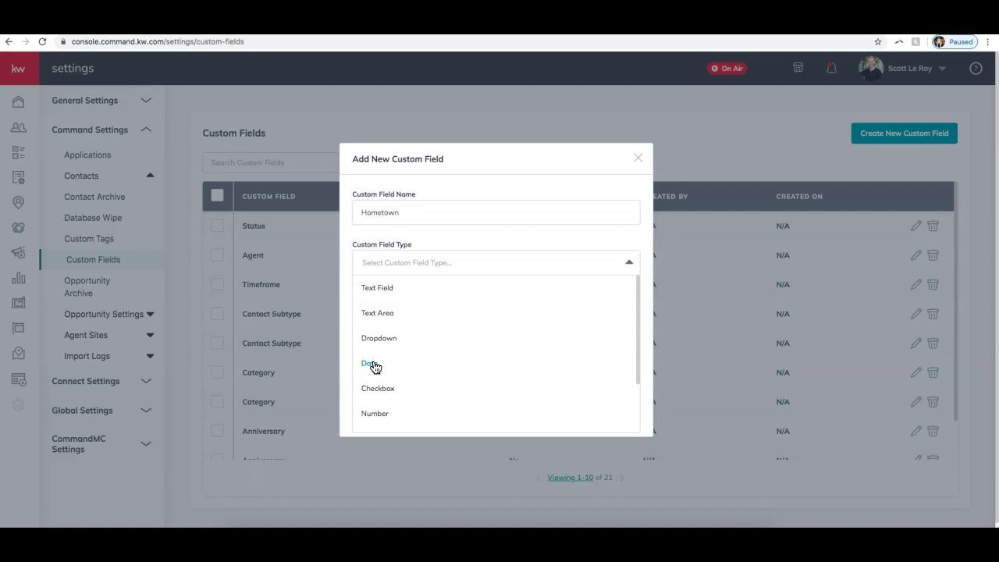
{"action": "scroll", "coordinate": [387, 365], "scroll_direction": "down", "scroll_amount": 3}
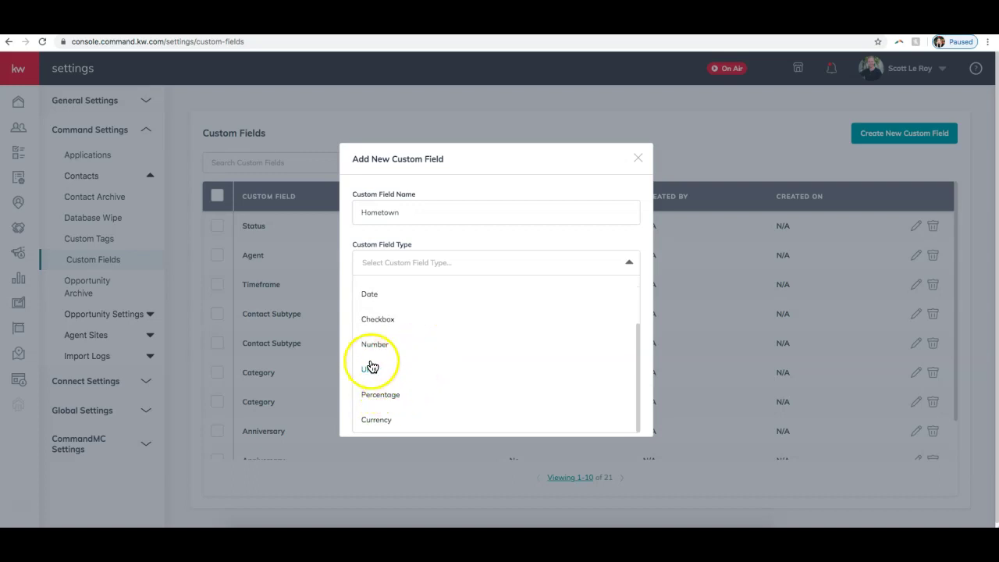
{"action": "scroll", "coordinate": [434, 381], "scroll_direction": "up", "scroll_amount": 3}
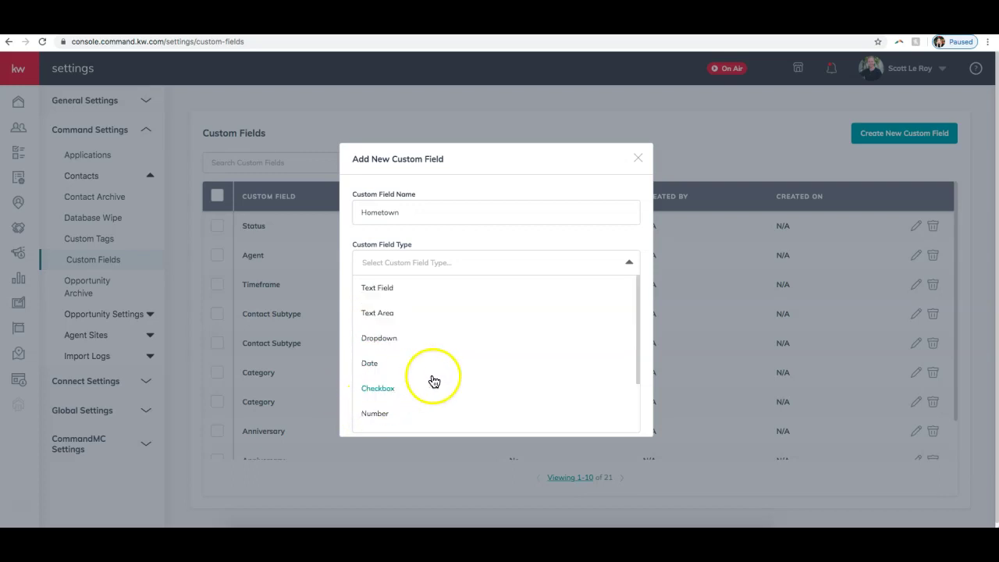
{"action": "left_click", "coordinate": [404, 300]}
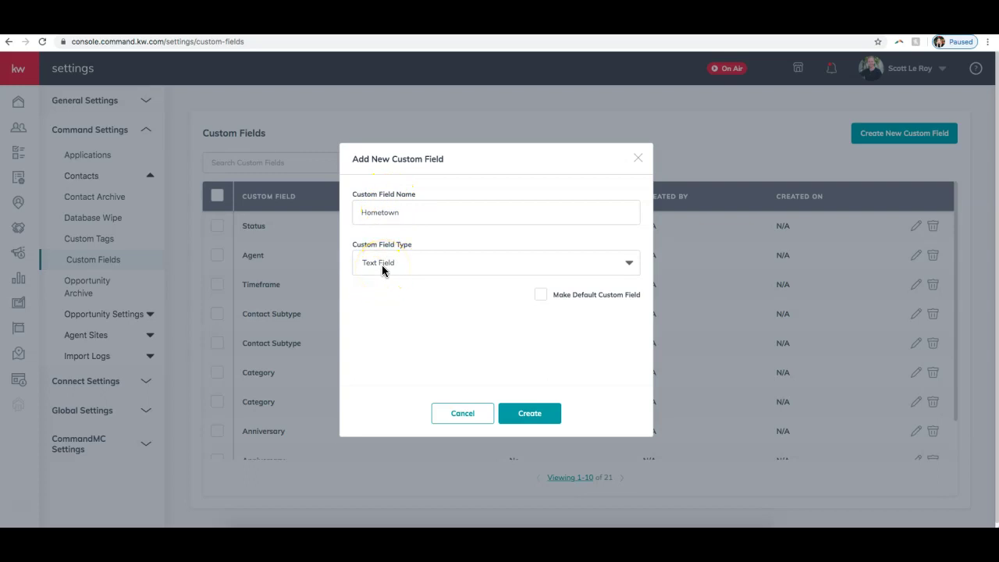
{"action": "left_click", "coordinate": [546, 417]}
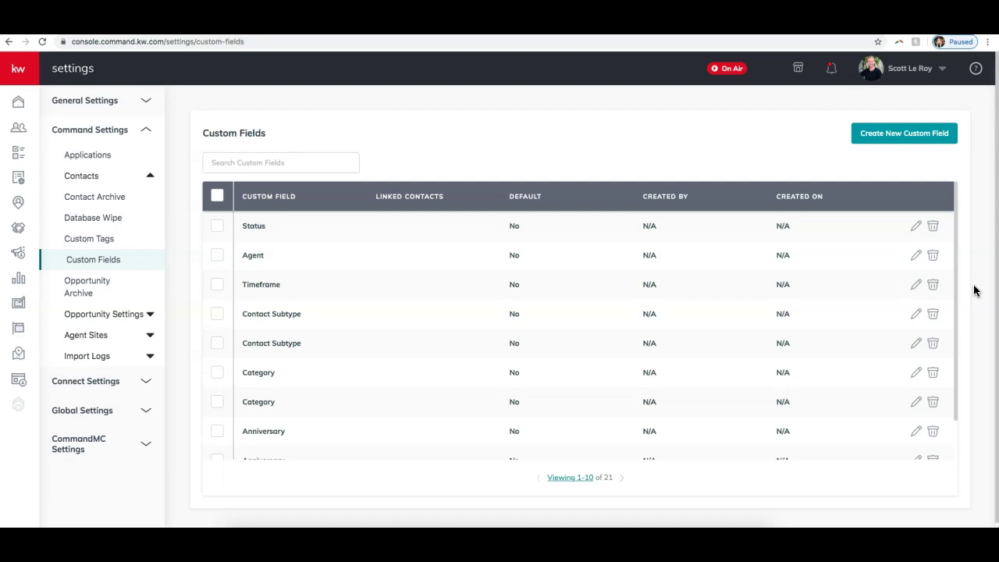
- Re-expand Command Settings and open Applications, showing connected apps like Dotloop, Facebook and PieSync
{"action": "left_click", "coordinate": [102, 134]}
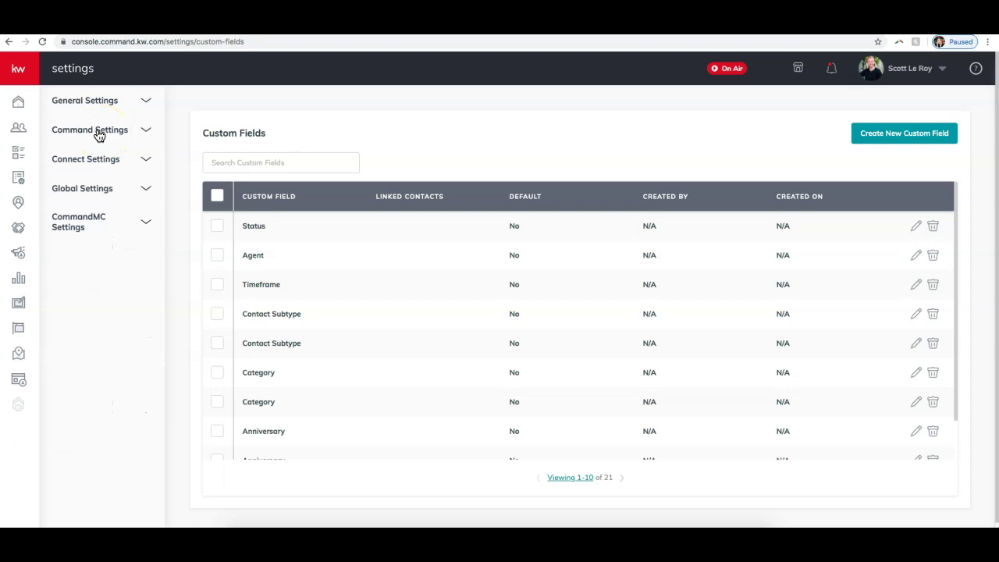
{"action": "left_click", "coordinate": [103, 108]}
{"action": "left_click", "coordinate": [121, 109]}
{"action": "left_click", "coordinate": [134, 111]}
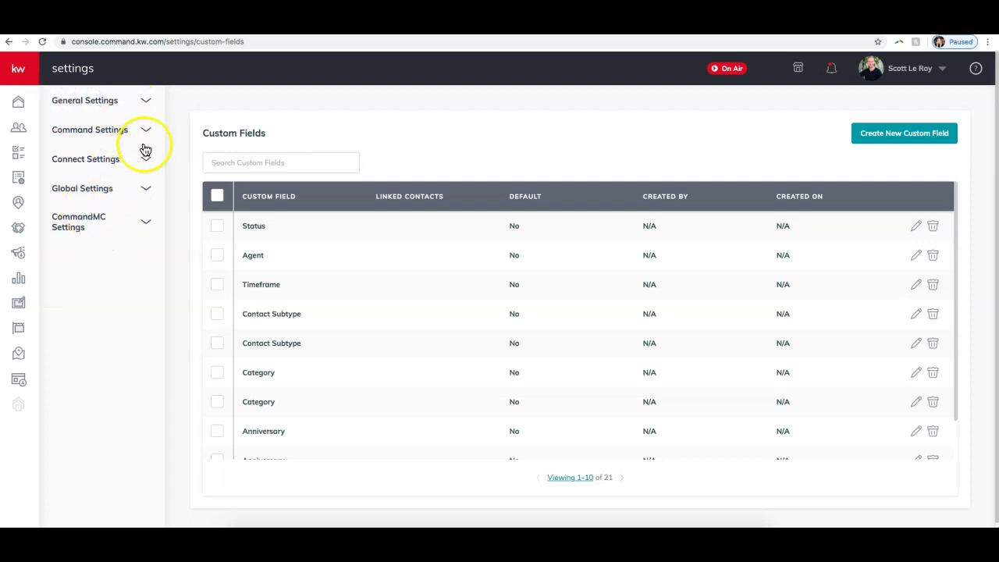
{"action": "left_click", "coordinate": [145, 130]}
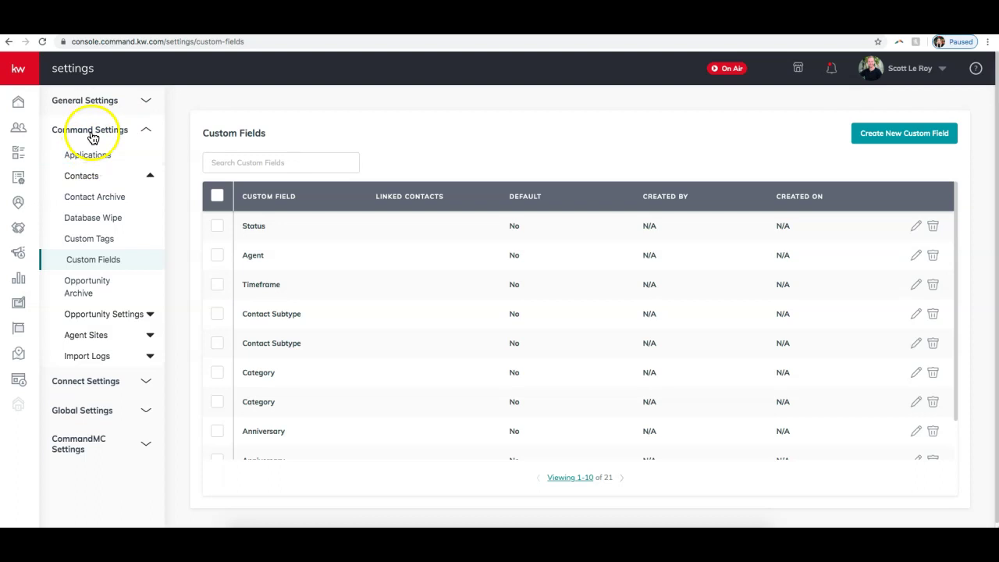
{"action": "left_click", "coordinate": [91, 159]}
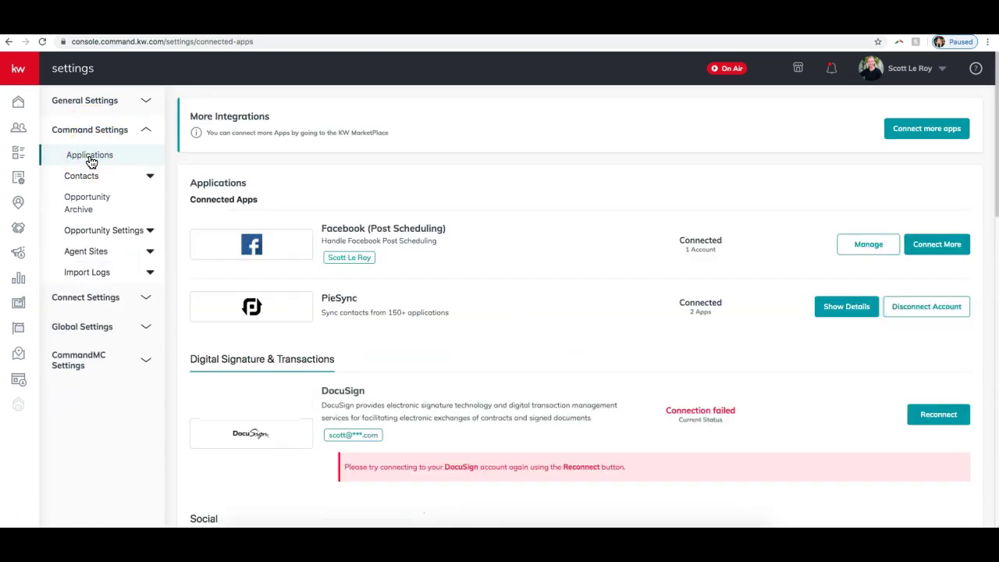
- Disconnect PieSync and scroll down to find it listed as Not Connected under Productivity
{"action": "left_click", "coordinate": [906, 72]}
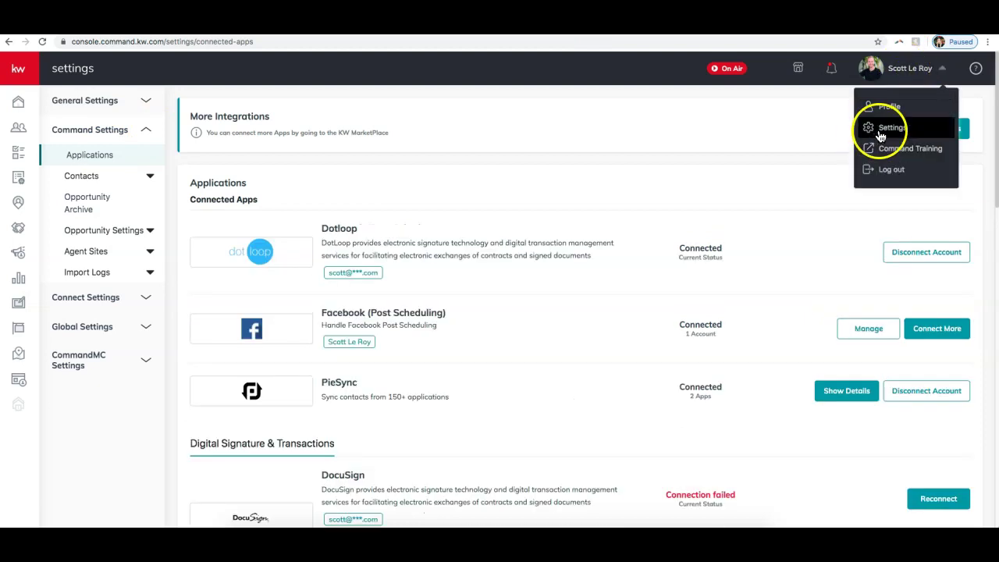
{"action": "left_click", "coordinate": [648, 162]}
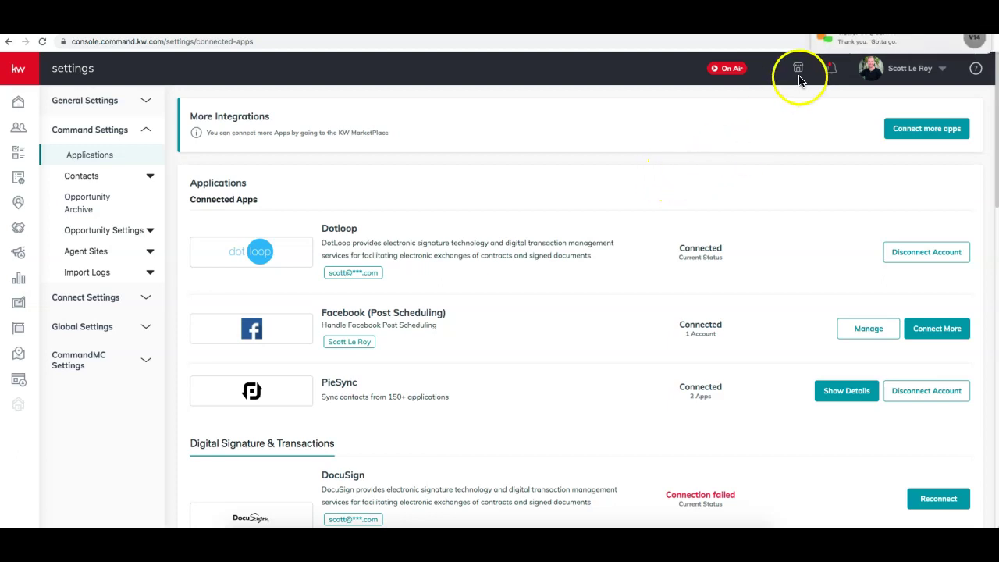
{"action": "mouse_move", "coordinate": [887, 52]}
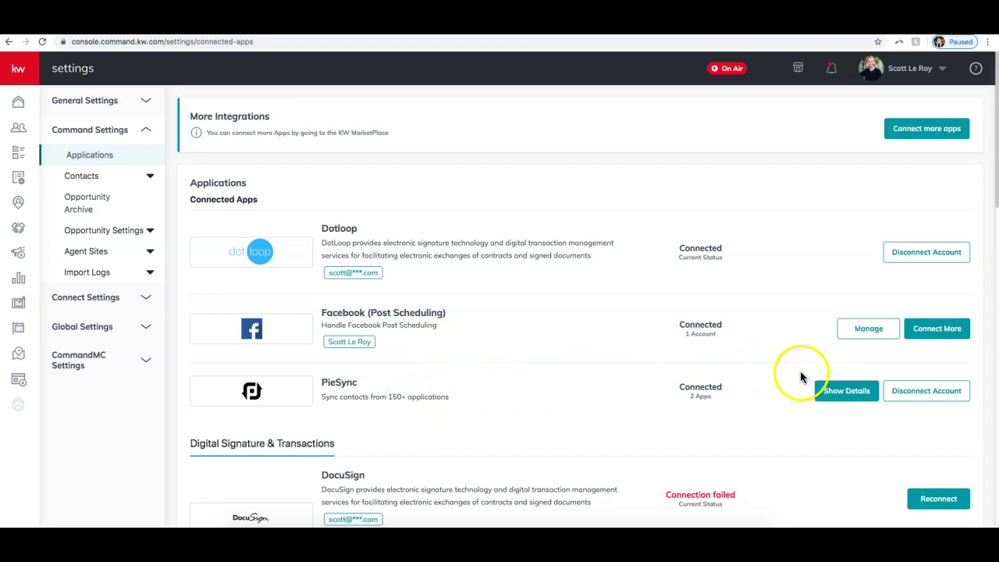
{"action": "left_click", "coordinate": [898, 396]}
{"action": "scroll", "coordinate": [676, 313], "scroll_direction": "down", "scroll_amount": 2}
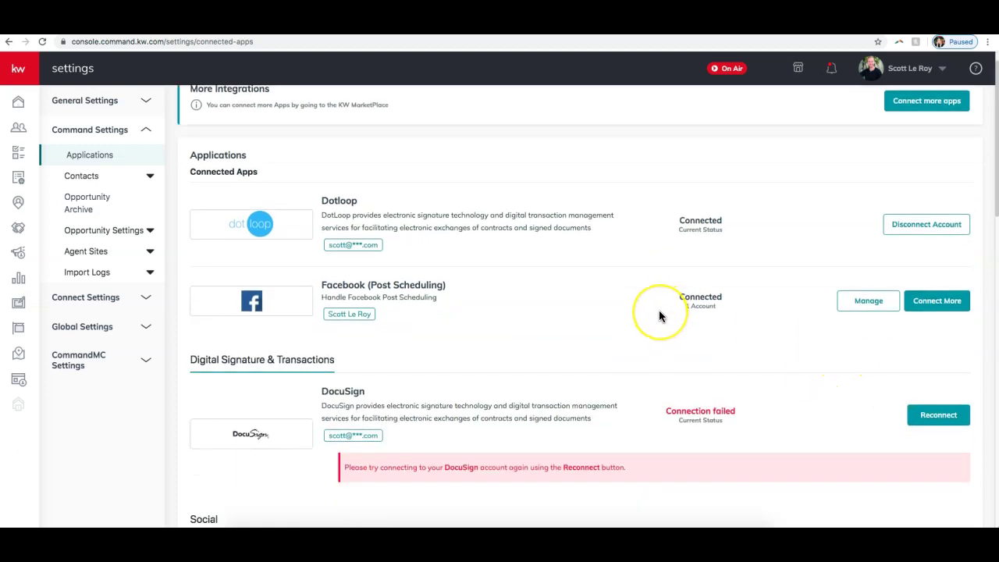
{"action": "scroll", "coordinate": [658, 311], "scroll_direction": "up", "scroll_amount": 2}
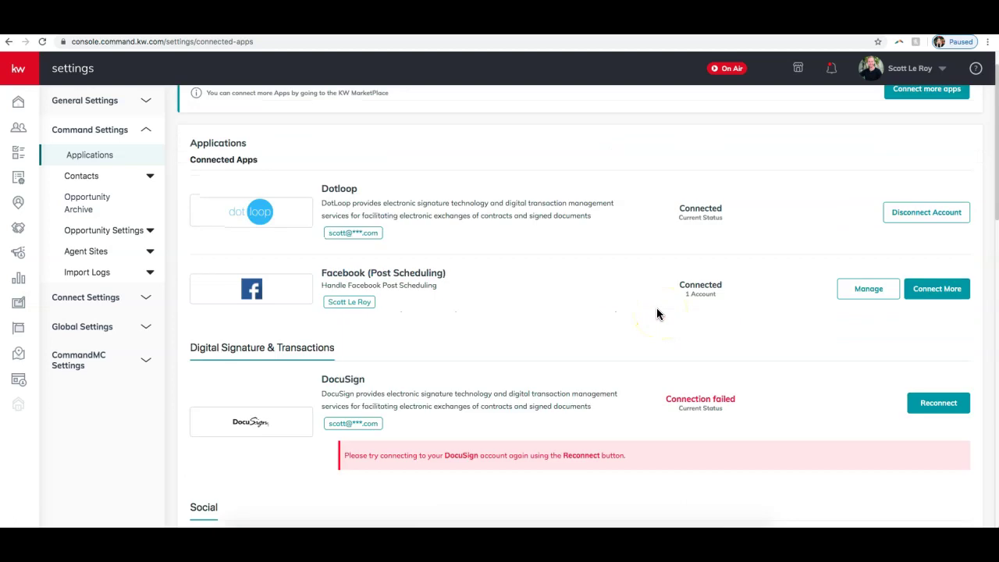
{"action": "scroll", "coordinate": [657, 310], "scroll_direction": "down", "scroll_amount": 2}
{"action": "scroll", "coordinate": [658, 313], "scroll_direction": "down", "scroll_amount": 2}
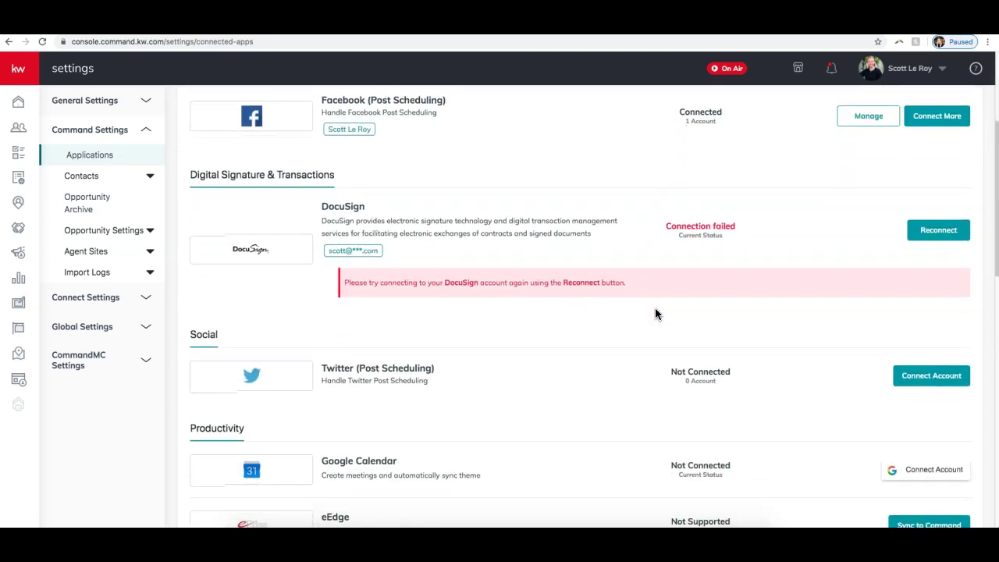
{"action": "scroll", "coordinate": [656, 313], "scroll_direction": "up", "scroll_amount": 4}
{"action": "scroll", "coordinate": [653, 314], "scroll_direction": "down", "scroll_amount": 3}
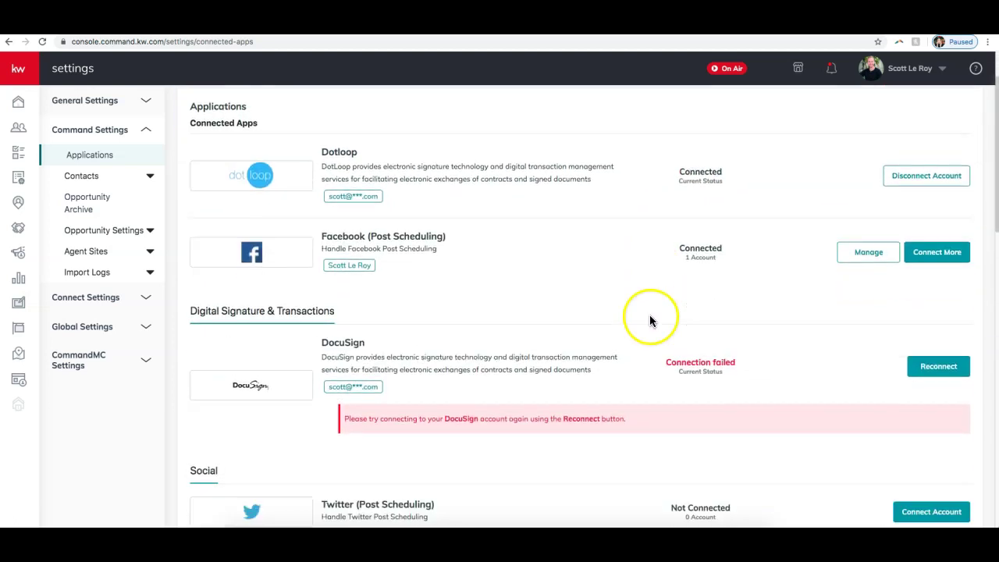
{"action": "scroll", "coordinate": [651, 320], "scroll_direction": "down", "scroll_amount": 7}
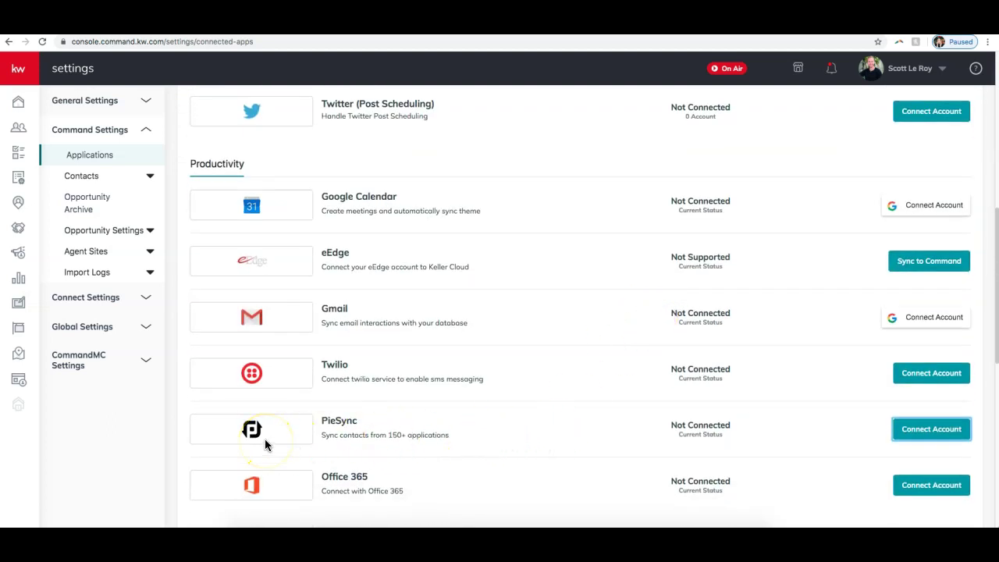
- Begin reconnecting PieSync and browse the offered services such as Google Contacts, Outlook and iCloud
{"action": "left_click", "coordinate": [924, 430]}
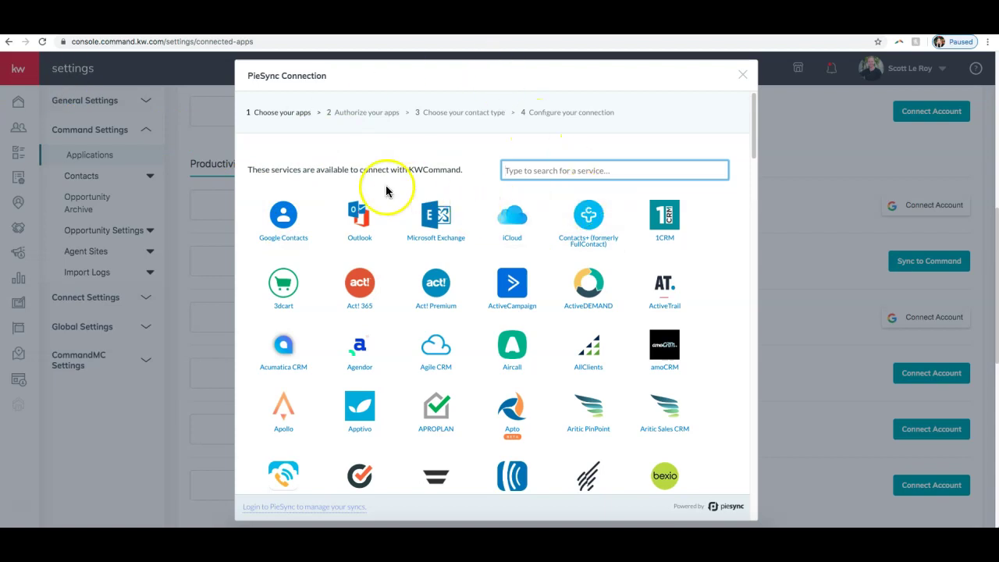
{"action": "scroll", "coordinate": [379, 189], "scroll_direction": "down", "scroll_amount": 3}
{"action": "scroll", "coordinate": [379, 188], "scroll_direction": "up", "scroll_amount": 3}
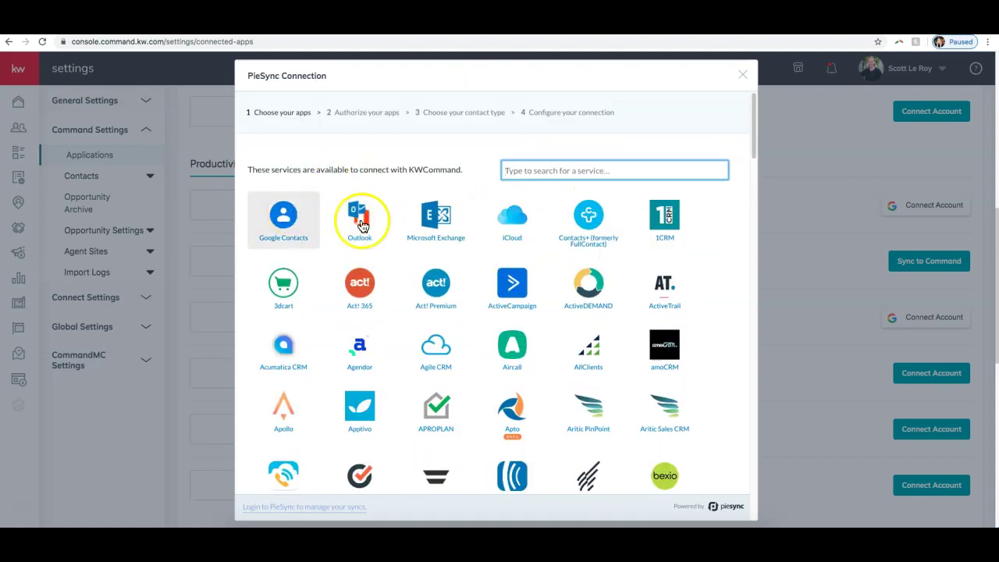
{"action": "scroll", "coordinate": [419, 304], "scroll_direction": "down", "scroll_amount": 20}
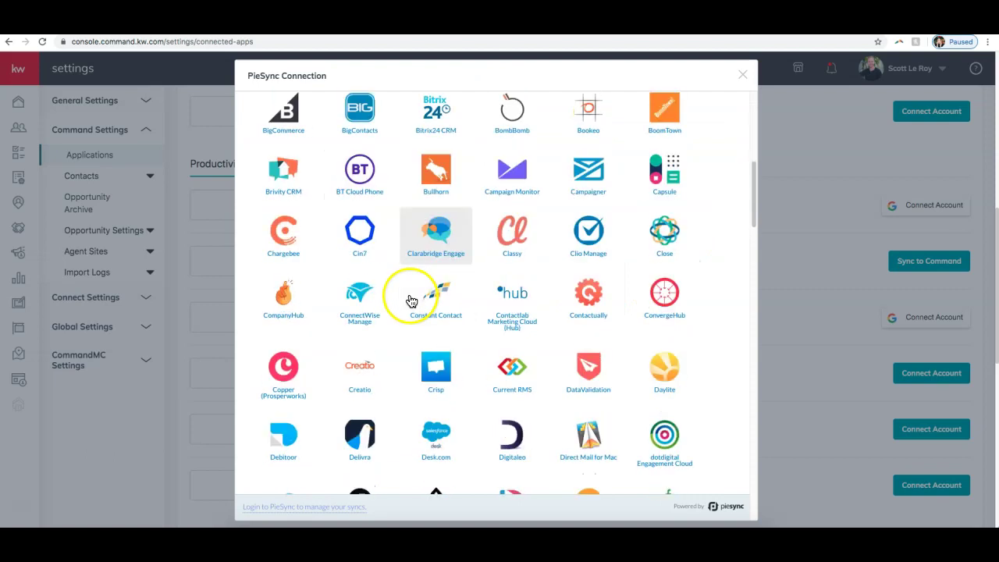
{"action": "scroll", "coordinate": [412, 295], "scroll_direction": "up", "scroll_amount": 20}
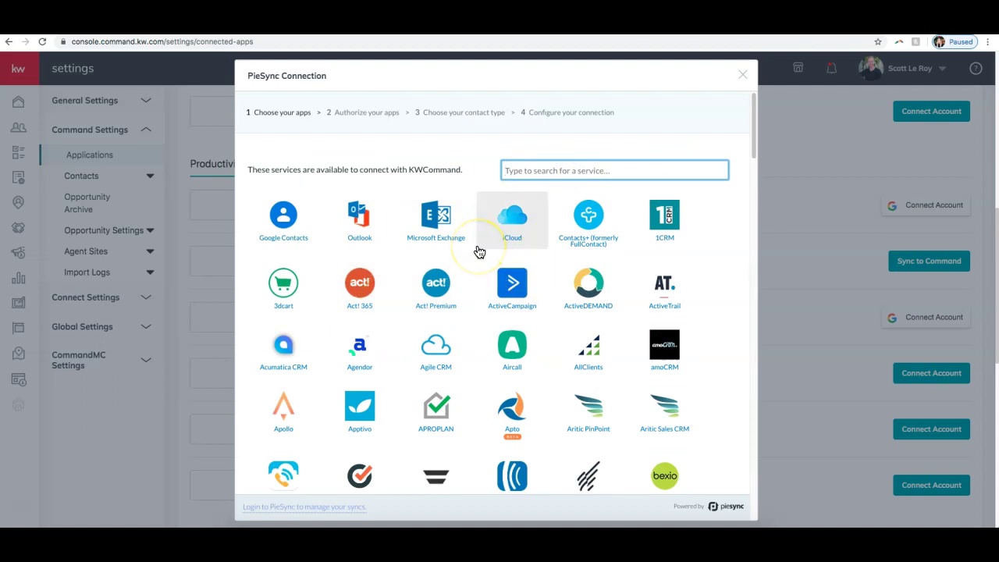
- Authorize Google Contacts with the working Google account instead of the failing one, and continue to sync configuration
{"action": "left_click", "coordinate": [296, 230]}
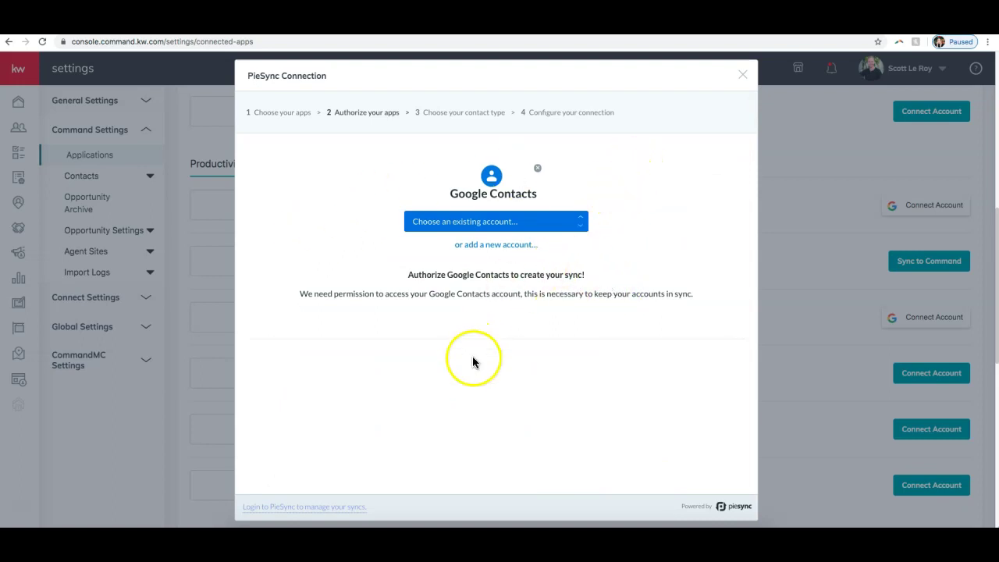
{"action": "left_click", "coordinate": [510, 222]}
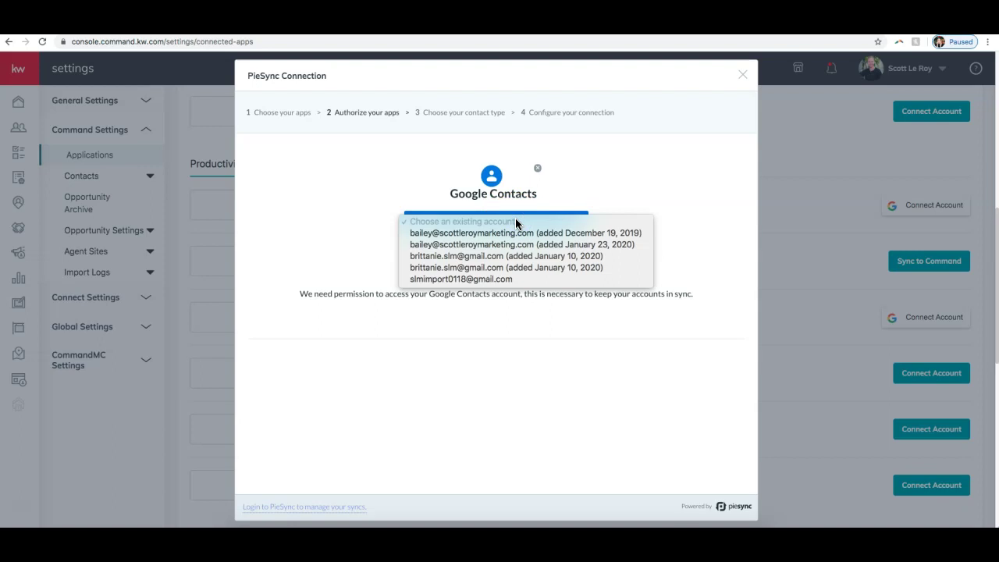
{"action": "left_click", "coordinate": [470, 280]}
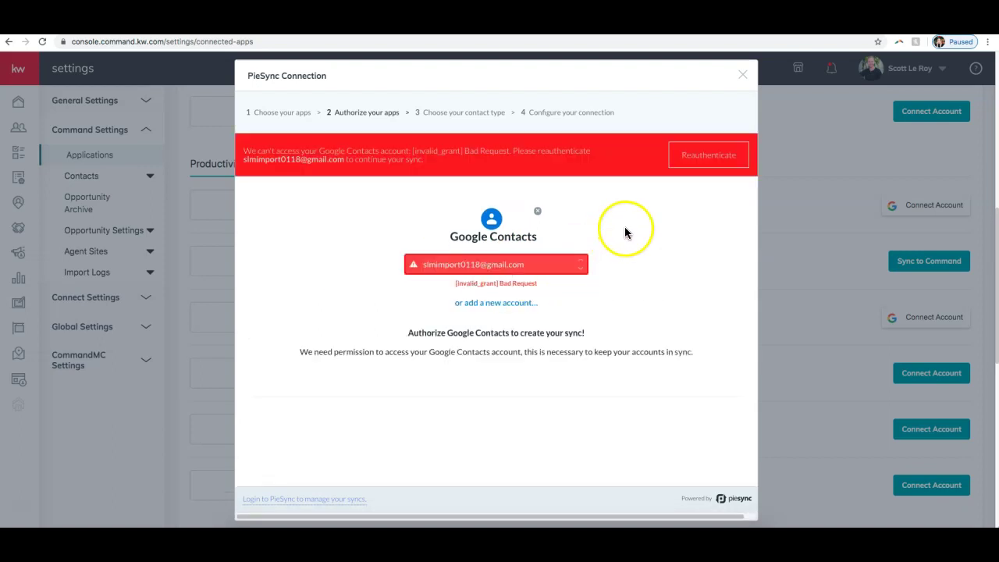
{"action": "left_click", "coordinate": [546, 265]}
{"action": "left_click", "coordinate": [495, 218]}
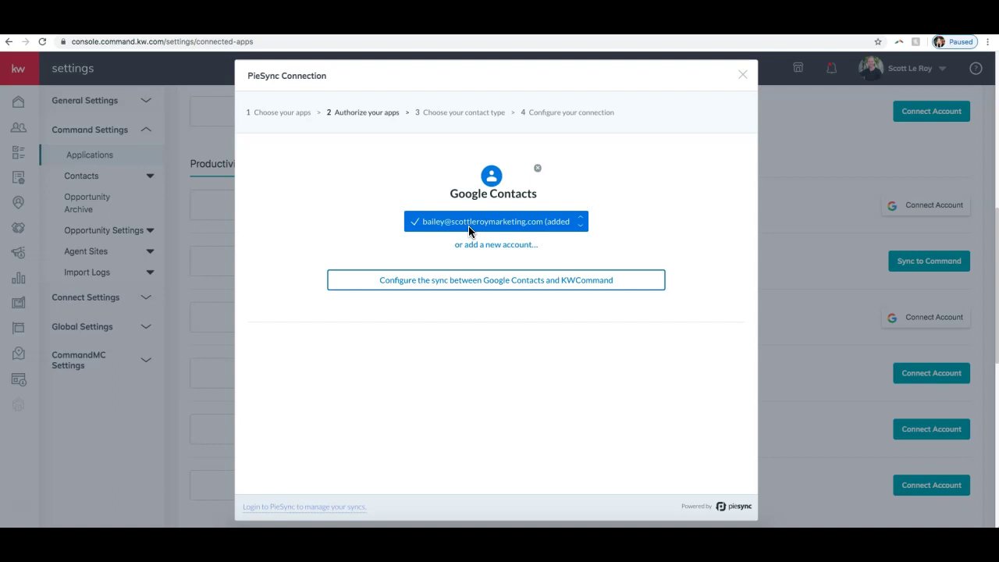
{"action": "left_click", "coordinate": [435, 286]}
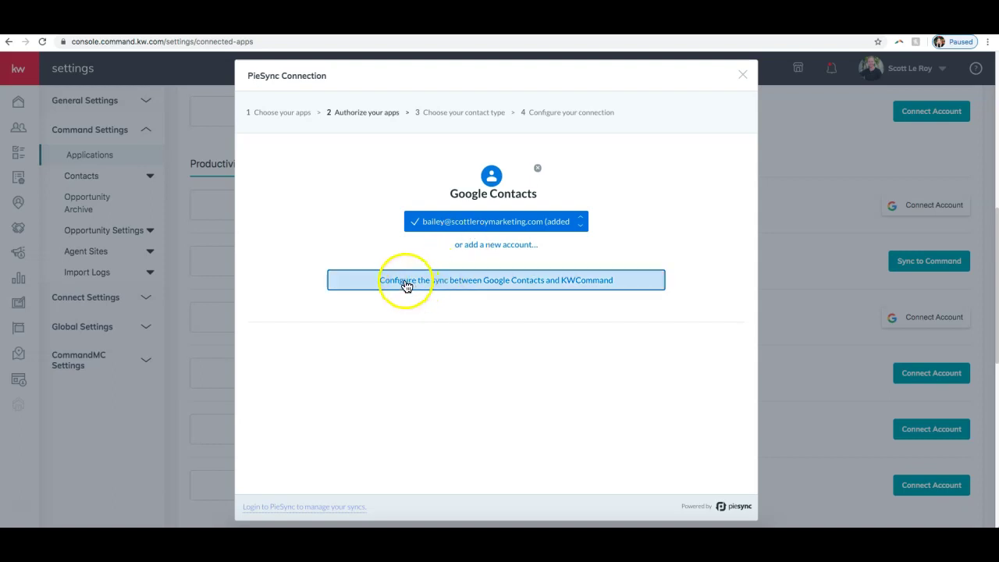
- After comparing both one-way directions, set Google Contacts–KWCommand contact syncing to two-way
{"action": "left_click", "coordinate": [404, 285]}
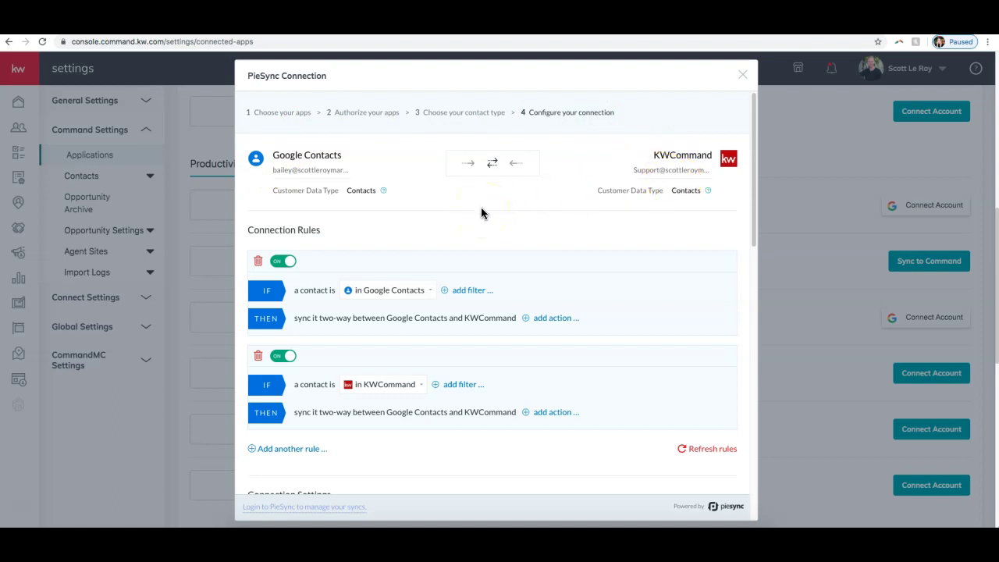
{"action": "left_click", "coordinate": [468, 163]}
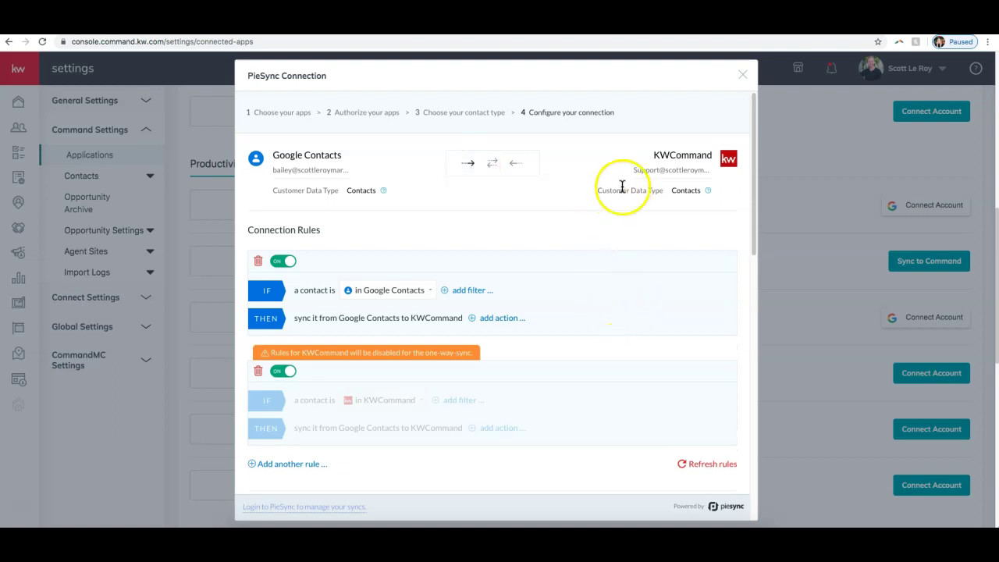
{"action": "left_click", "coordinate": [510, 166]}
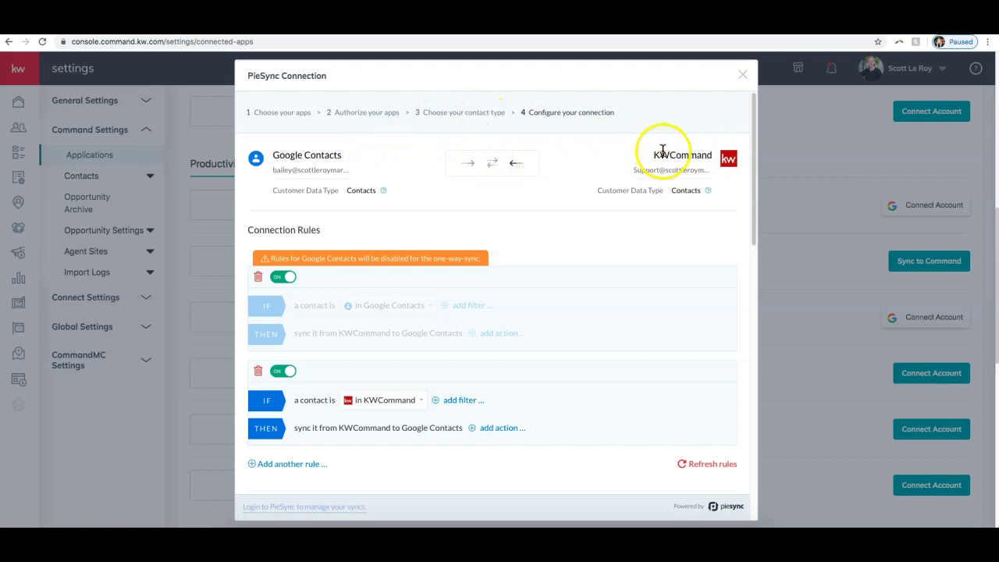
{"action": "left_click", "coordinate": [493, 163]}
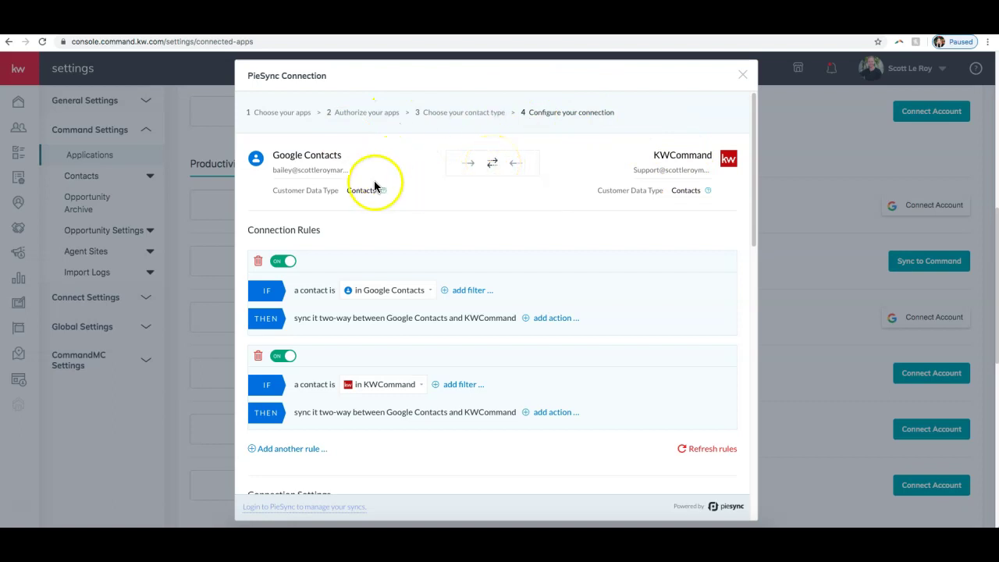
{"action": "scroll", "coordinate": [524, 186], "scroll_direction": "down", "scroll_amount": 1}
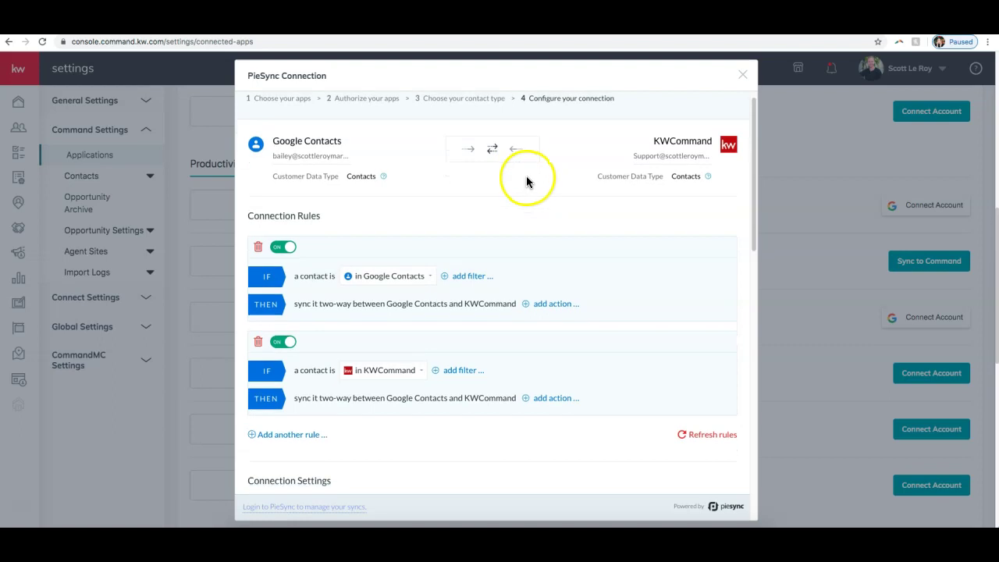
{"action": "scroll", "coordinate": [528, 175], "scroll_direction": "down", "scroll_amount": 1}
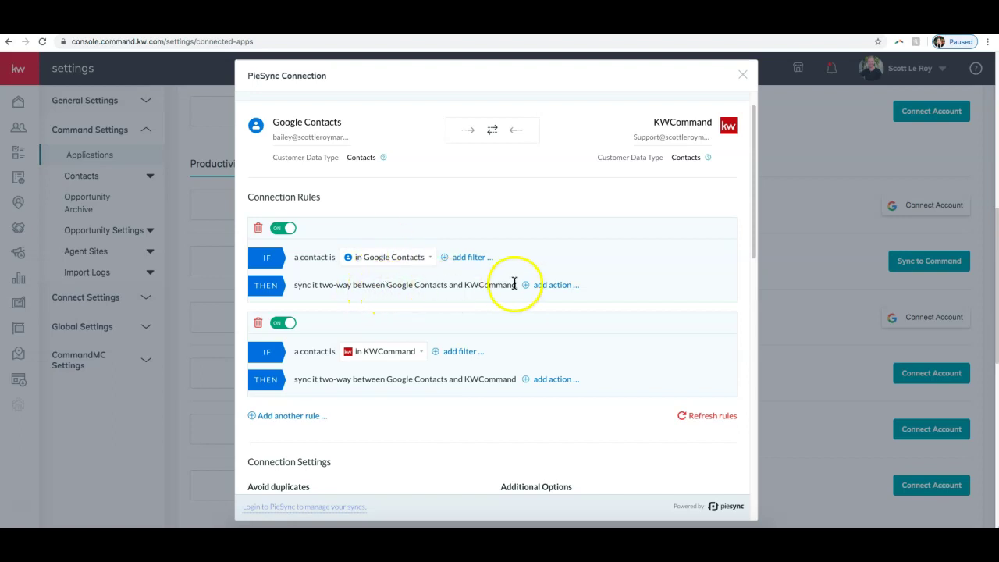
{"action": "scroll", "coordinate": [383, 306], "scroll_direction": "down", "scroll_amount": 2}
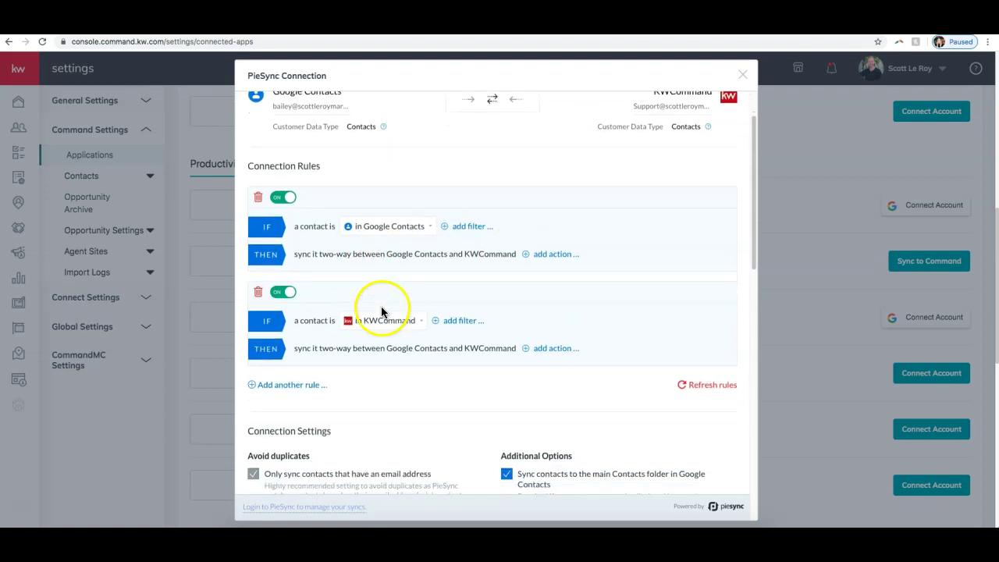
{"action": "scroll", "coordinate": [384, 312], "scroll_direction": "down", "scroll_amount": 4}
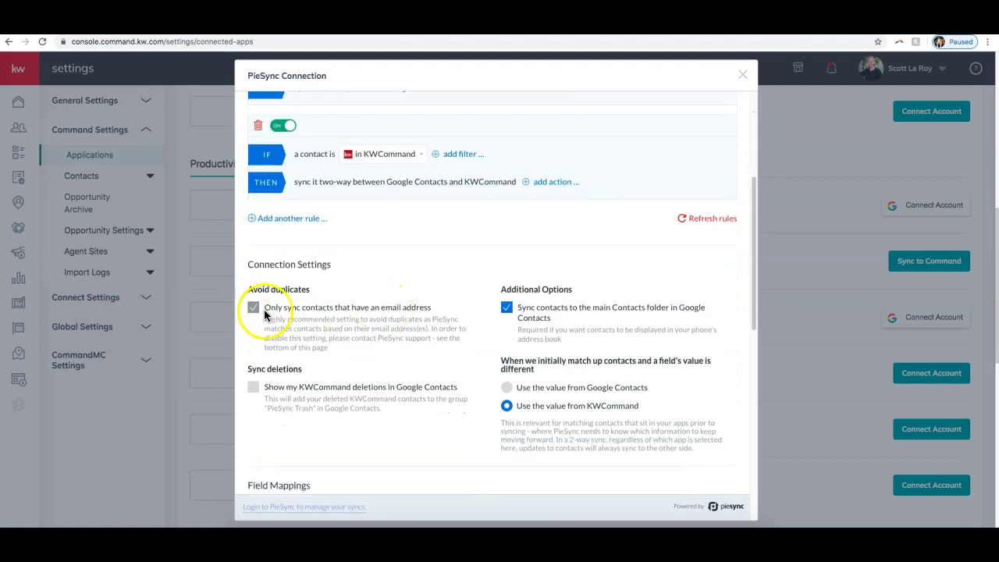
{"action": "scroll", "coordinate": [424, 324], "scroll_direction": "down", "scroll_amount": 1}
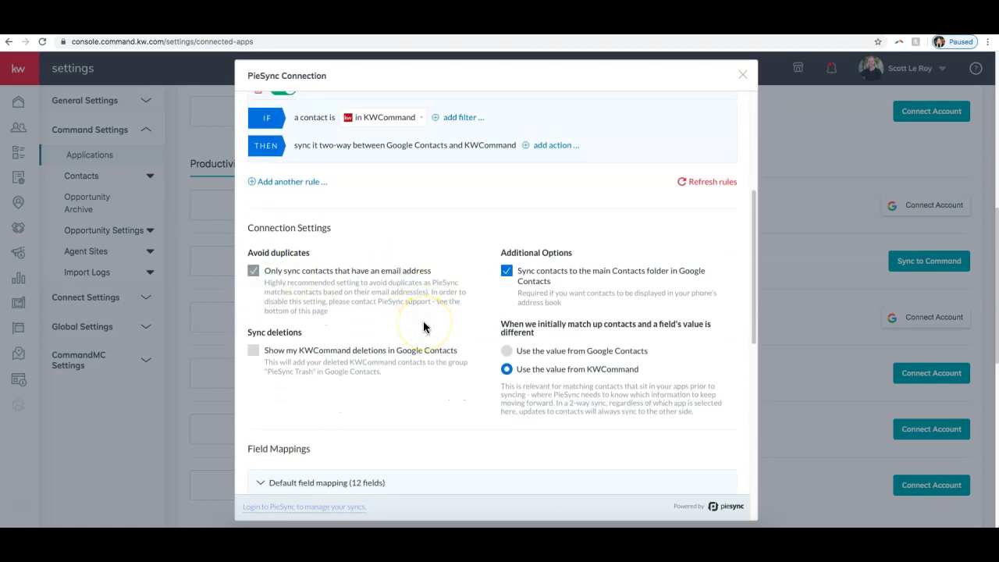
{"action": "scroll", "coordinate": [420, 326], "scroll_direction": "down", "scroll_amount": 8}
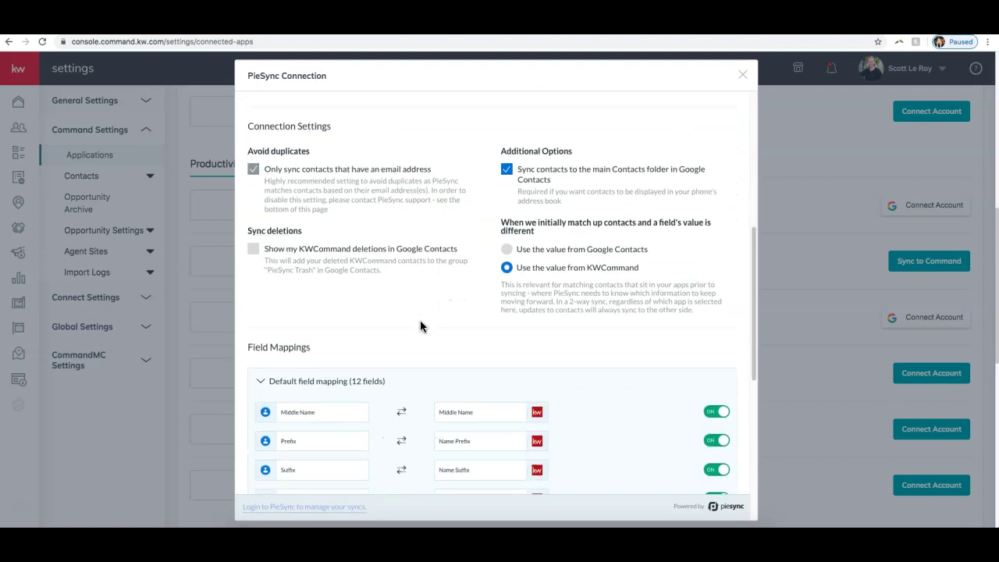
{"action": "scroll", "coordinate": [420, 326], "scroll_direction": "down", "scroll_amount": 2}
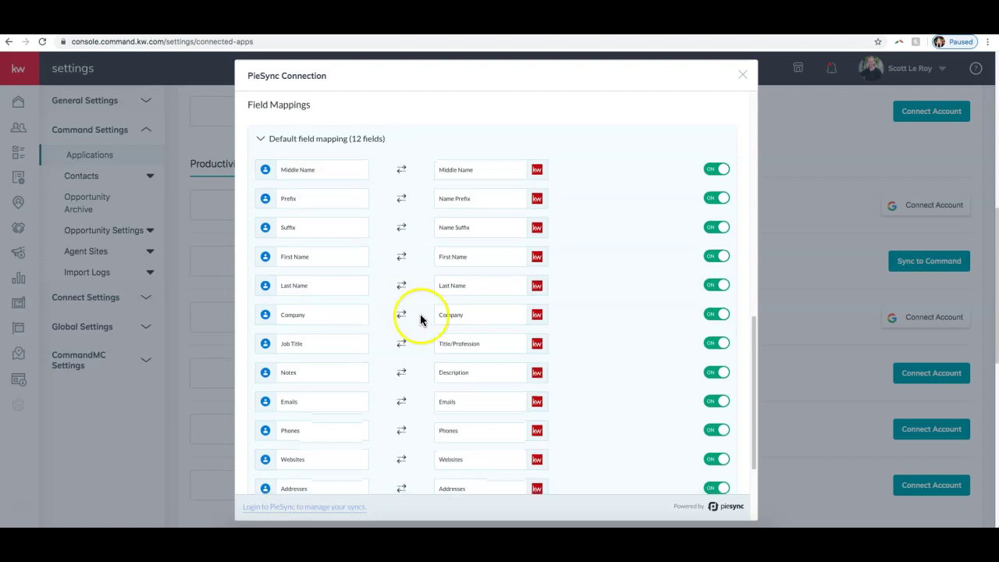
{"action": "scroll", "coordinate": [420, 325], "scroll_direction": "down", "scroll_amount": 3}
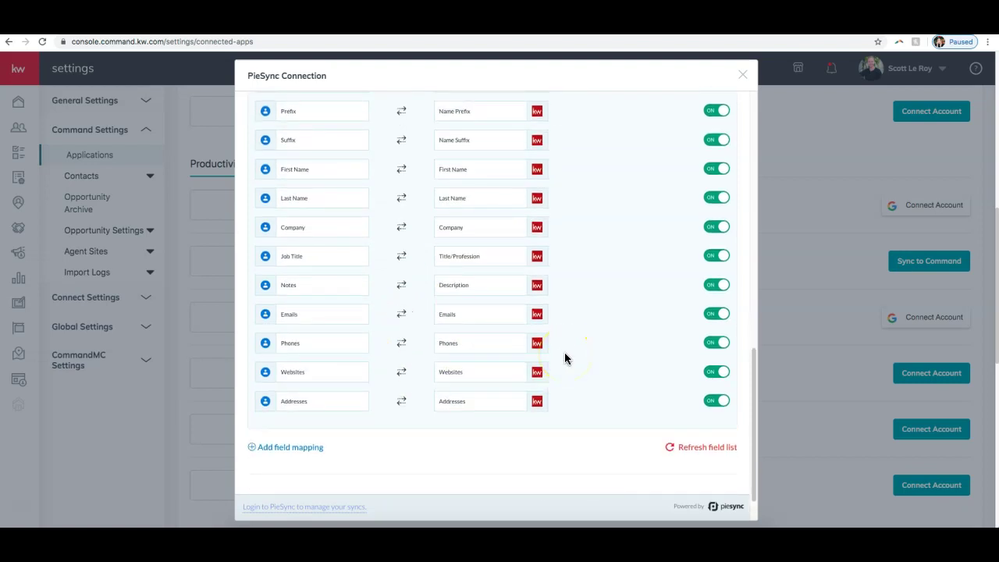
{"action": "scroll", "coordinate": [564, 353], "scroll_direction": "up", "scroll_amount": 2}
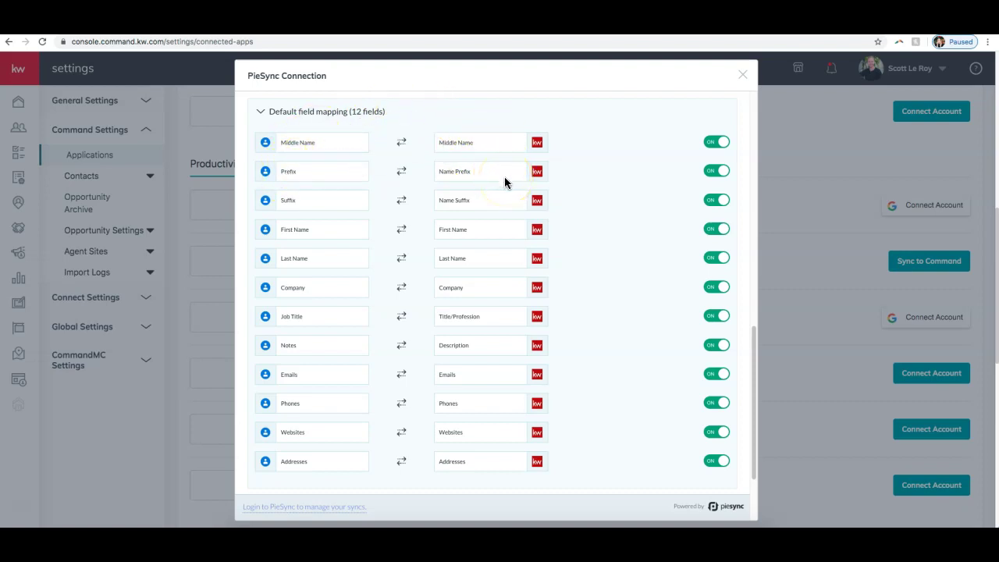
{"action": "scroll", "coordinate": [366, 259], "scroll_direction": "down", "scroll_amount": 2}
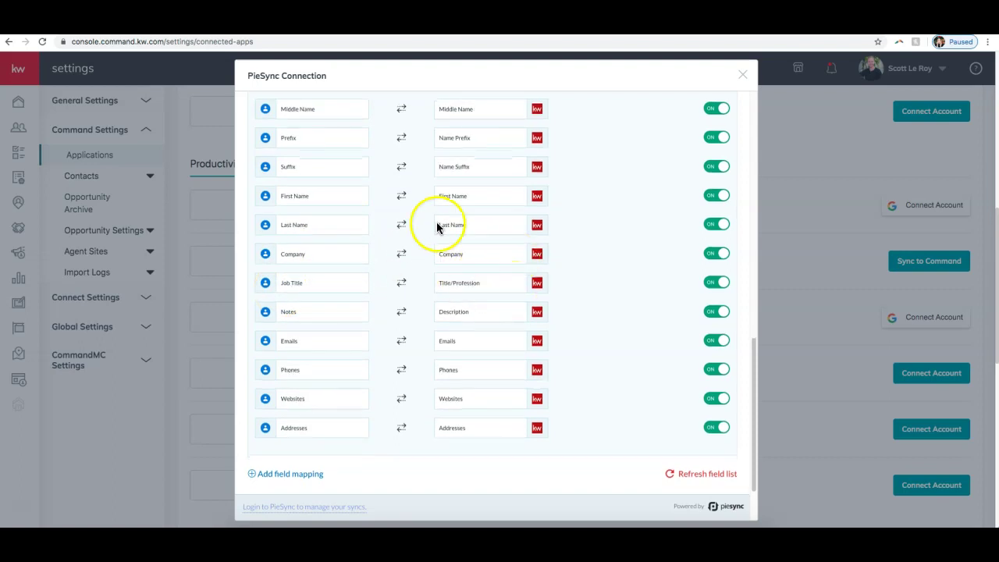
{"action": "scroll", "coordinate": [513, 346], "scroll_direction": "down", "scroll_amount": 1}
{"action": "scroll", "coordinate": [513, 346], "scroll_direction": "down", "scroll_amount": 2}
{"action": "scroll", "coordinate": [531, 330], "scroll_direction": "up", "scroll_amount": 4}
{"action": "scroll", "coordinate": [597, 272], "scroll_direction": "down", "scroll_amount": 5}
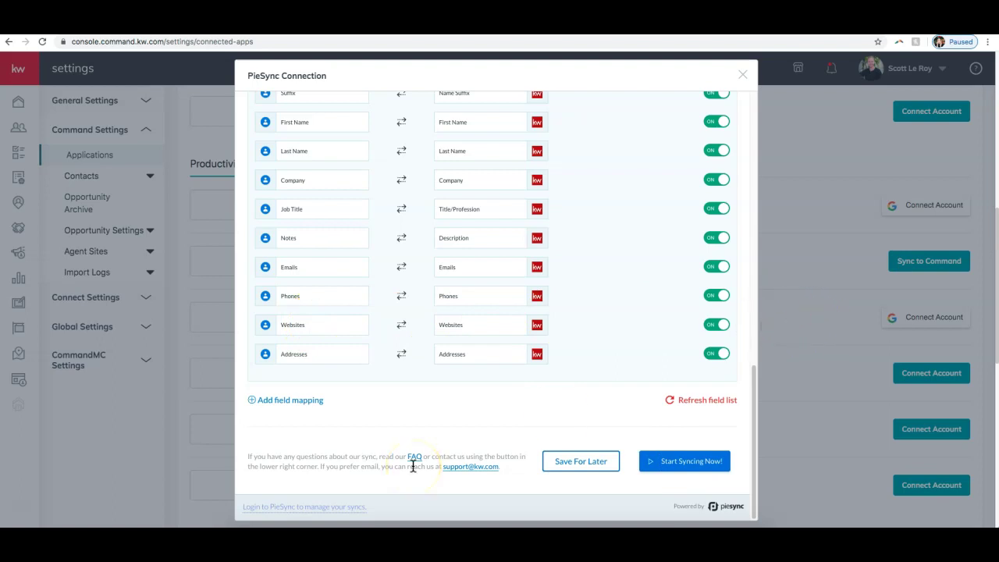
{"action": "left_click", "coordinate": [580, 463]}
- Close the PieSync Connection dialog and return to the Contacts list of four contacts
{"action": "left_click", "coordinate": [744, 74]}
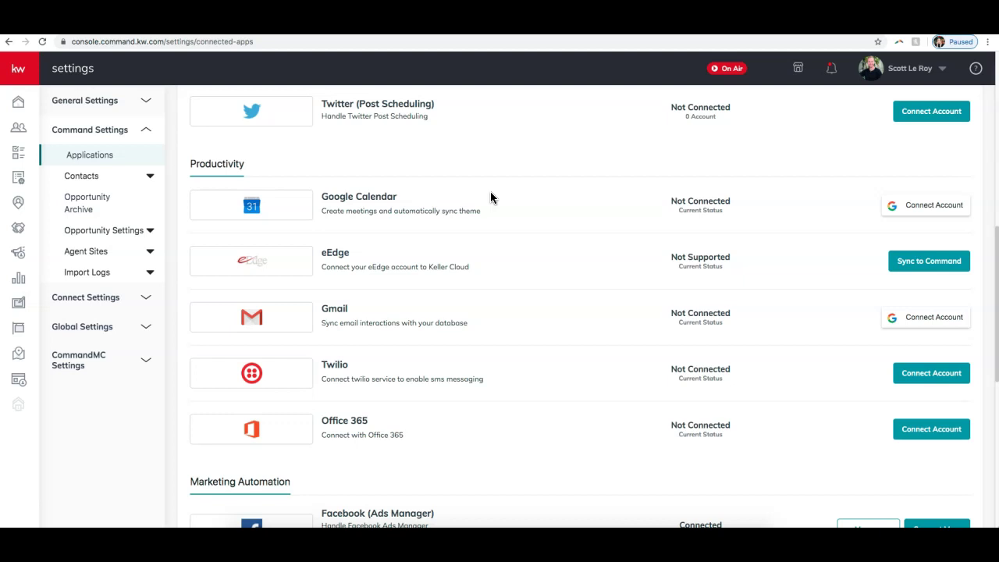
{"action": "left_click", "coordinate": [19, 137]}
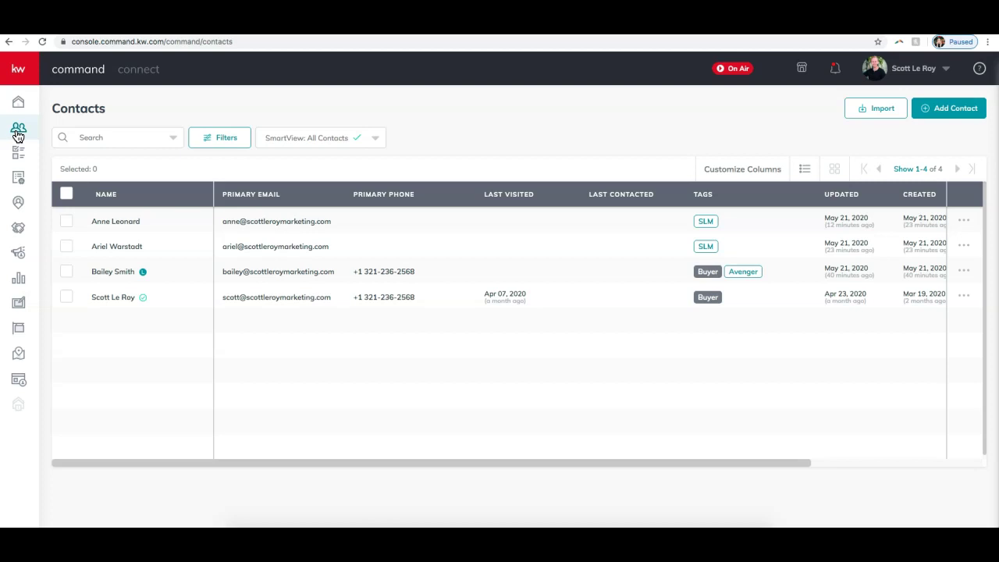
- Open the Buyer/Avenger contact, uncheck Mark as Lead, and close its Edit Contact form unchanged
{"action": "left_click", "coordinate": [116, 275]}
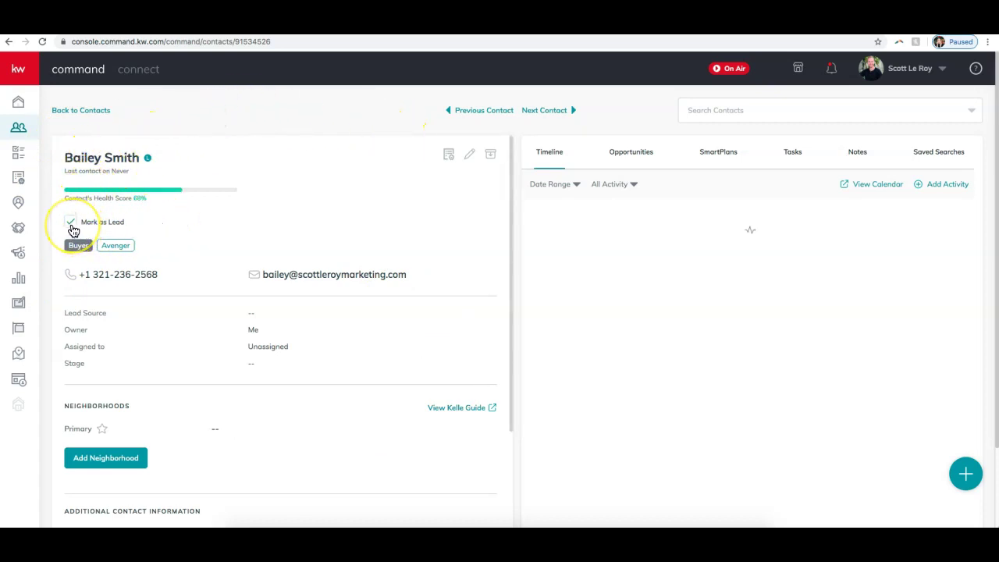
{"action": "left_click", "coordinate": [71, 225]}
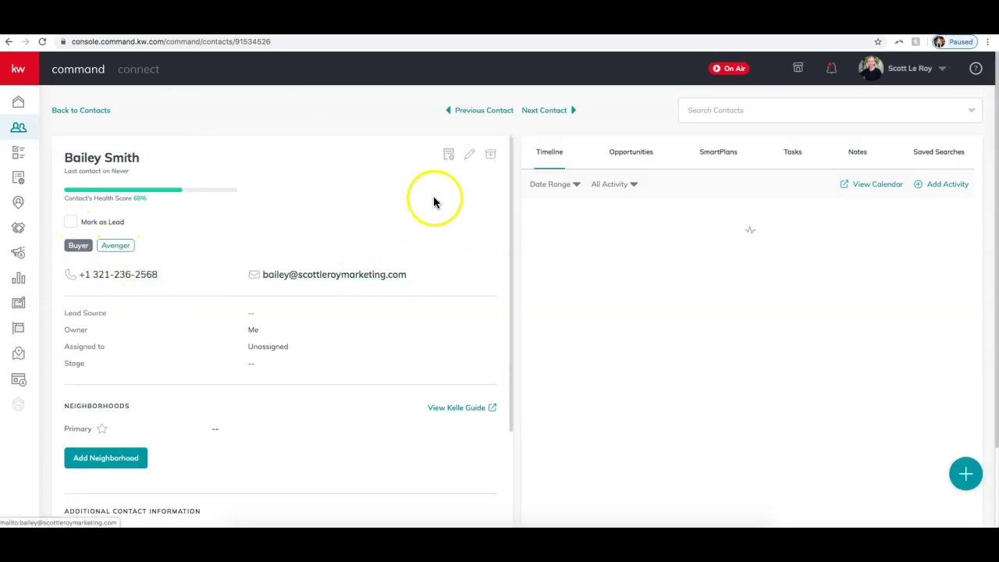
{"action": "left_click", "coordinate": [473, 158]}
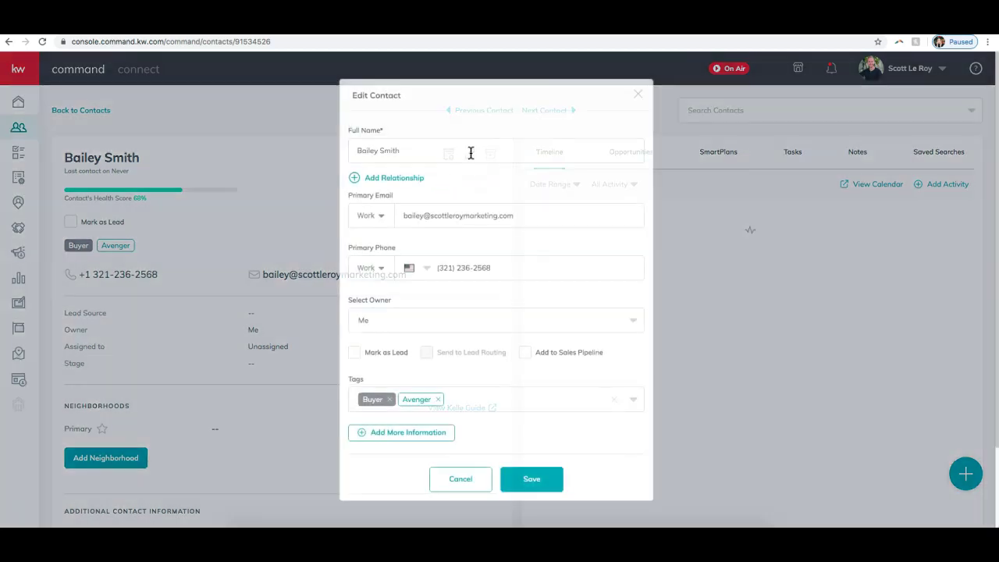
{"action": "scroll", "coordinate": [469, 197], "scroll_direction": "down", "scroll_amount": 2}
{"action": "scroll", "coordinate": [469, 198], "scroll_direction": "up", "scroll_amount": 2}
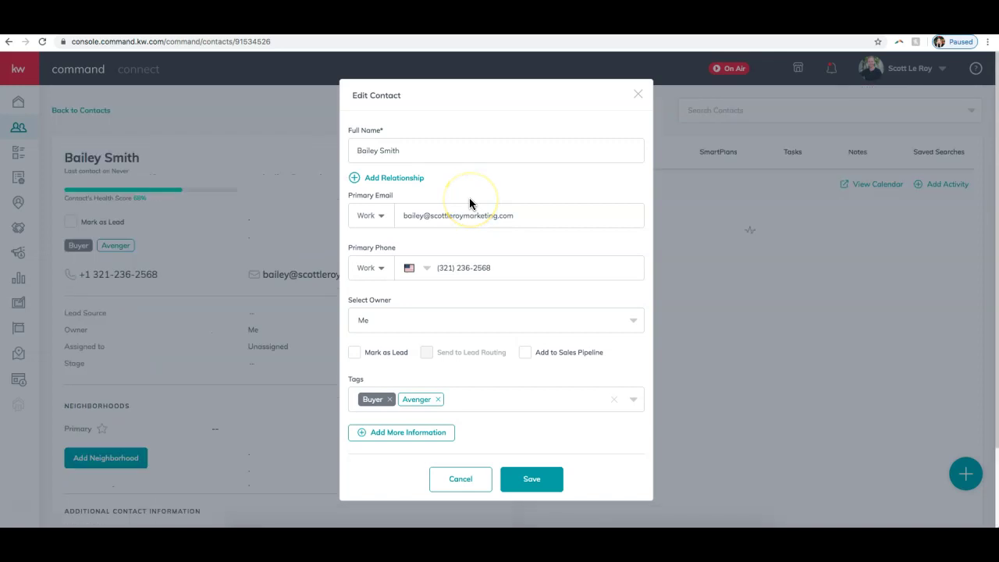
{"action": "left_click", "coordinate": [636, 95]}
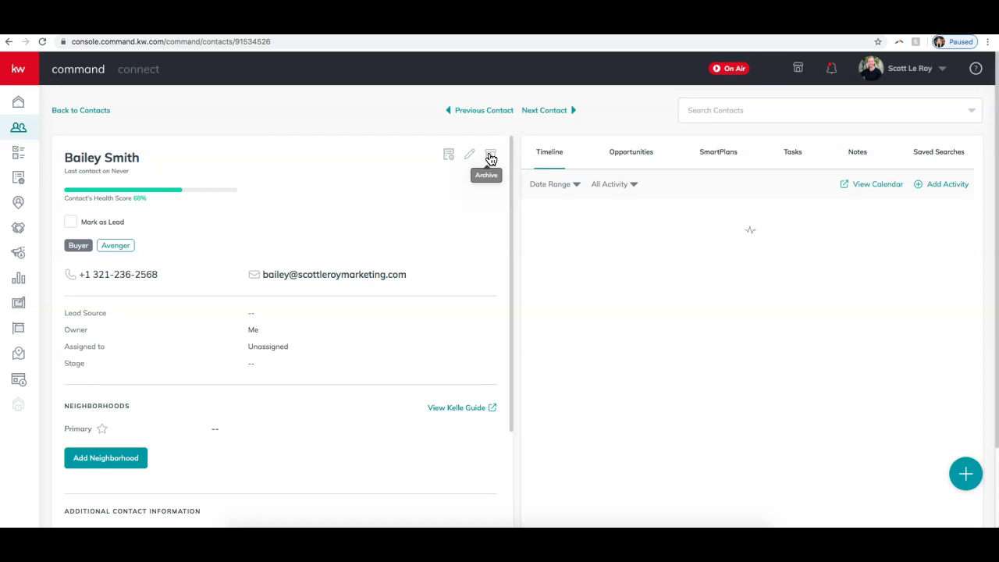
{"action": "left_click", "coordinate": [573, 202]}
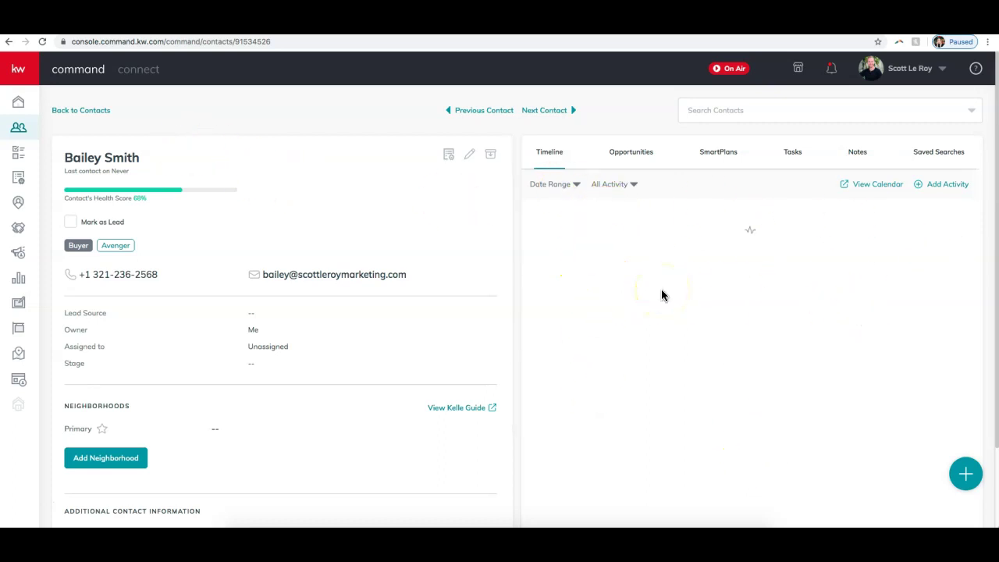
- Browse the contact's Opportunities, SmartPlans, Tasks and Notes tabs
{"action": "left_click", "coordinate": [626, 161]}
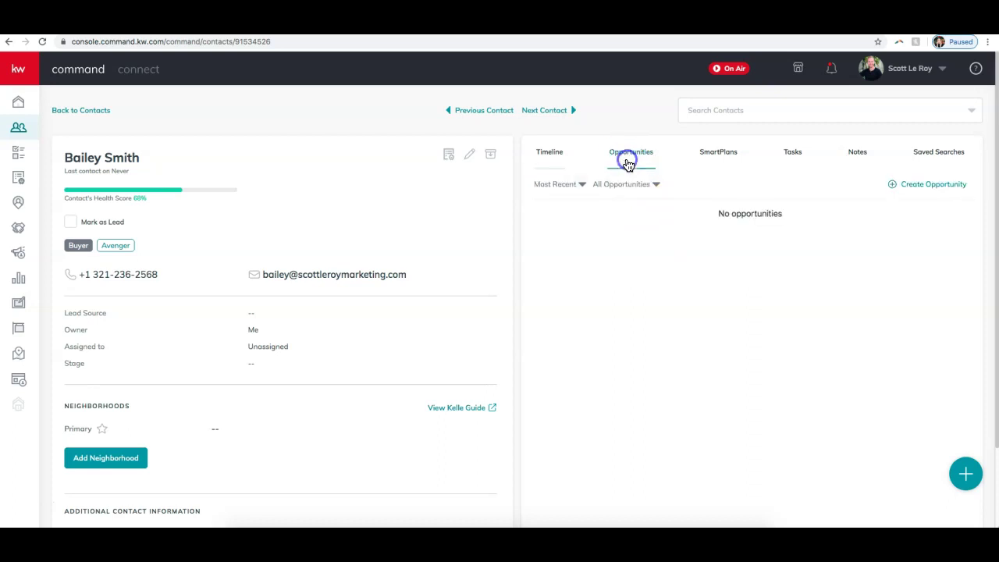
{"action": "left_click", "coordinate": [718, 160]}
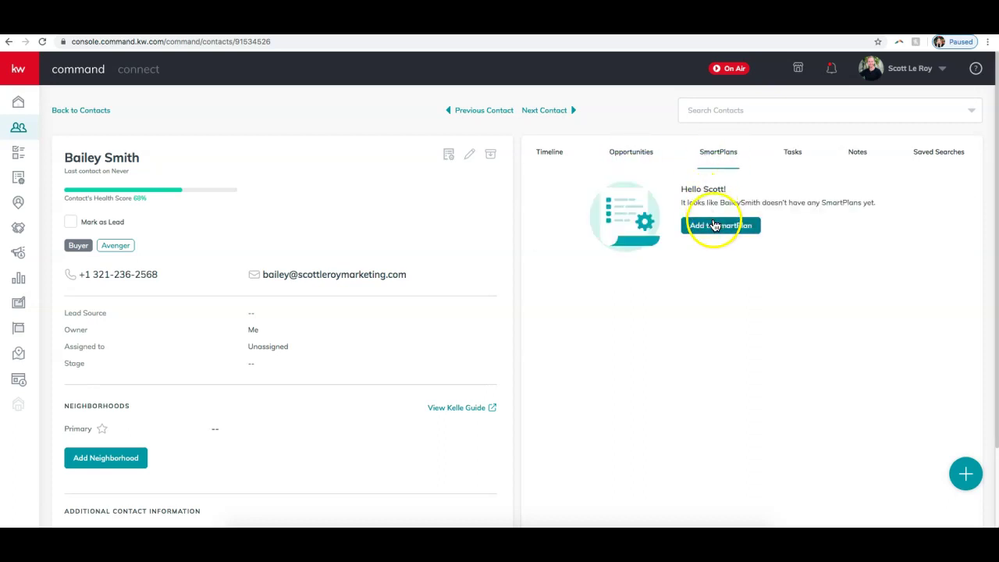
{"action": "left_click", "coordinate": [797, 158]}
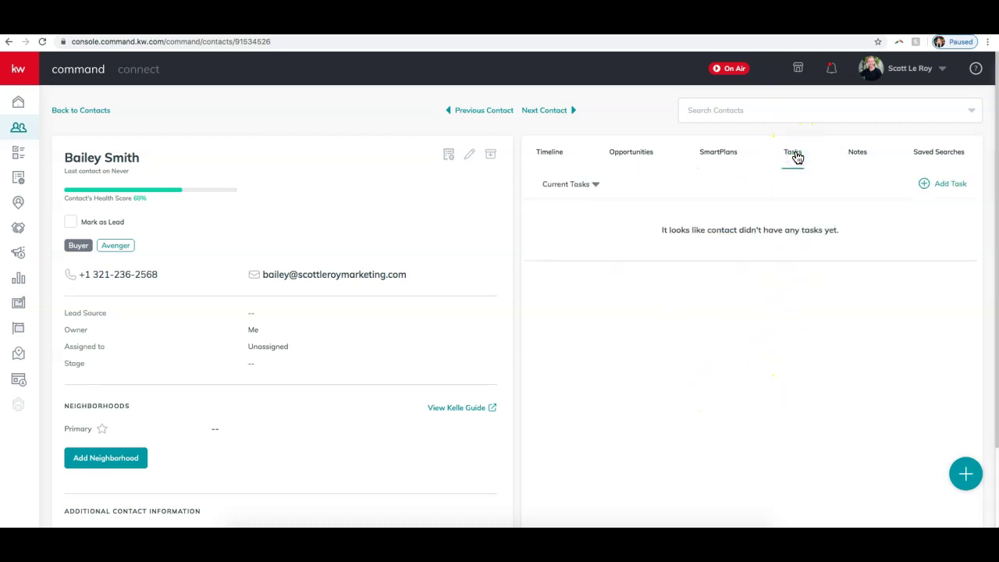
{"action": "left_click", "coordinate": [816, 155]}
{"action": "left_click", "coordinate": [846, 154]}
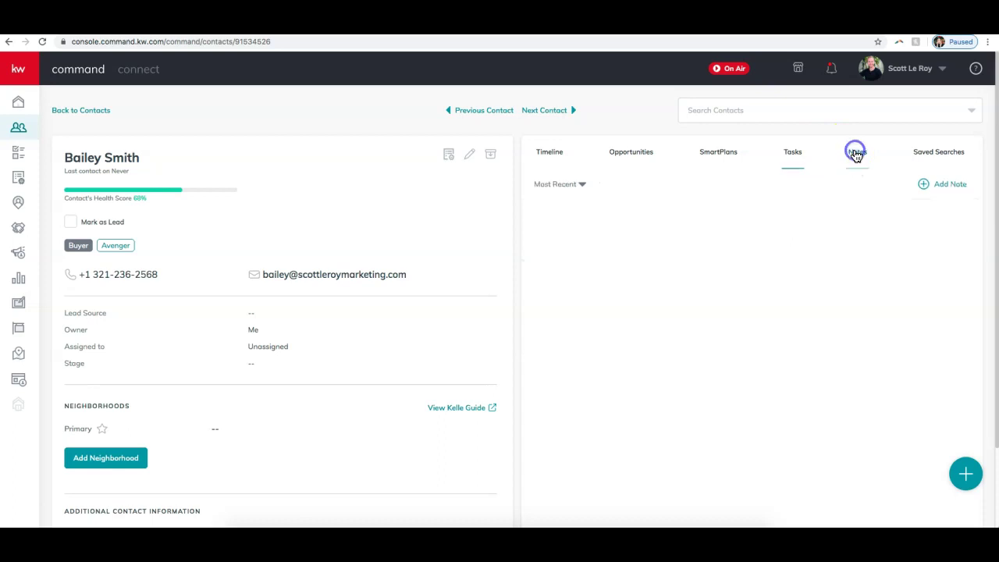
- Discard a new note unsaved and view the empty Saved Searches tab
{"action": "left_click", "coordinate": [930, 187]}
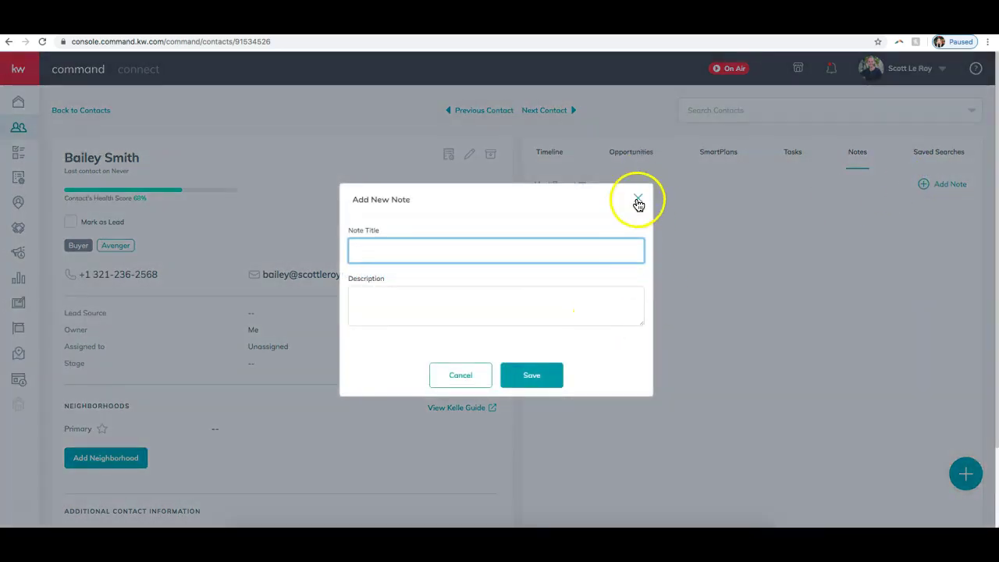
{"action": "left_click", "coordinate": [637, 199]}
{"action": "left_click", "coordinate": [926, 155]}
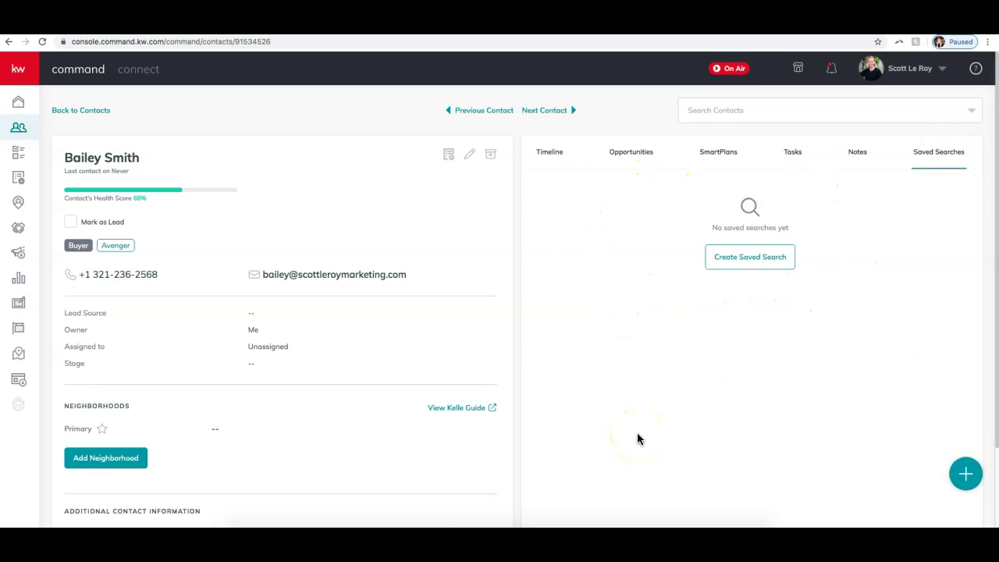
{"action": "scroll", "coordinate": [452, 384], "scroll_direction": "down", "scroll_amount": 3}
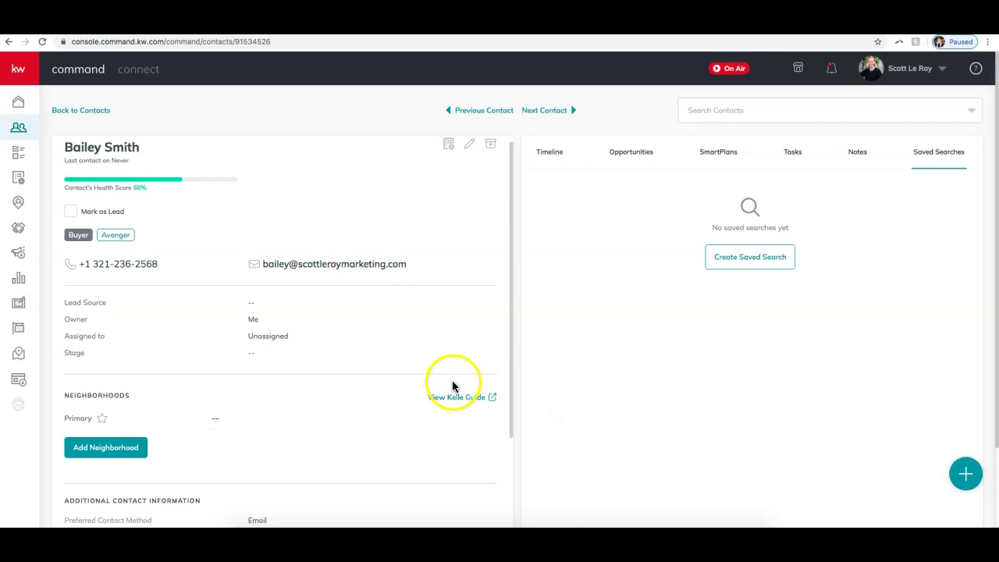
{"action": "left_click", "coordinate": [965, 474]}
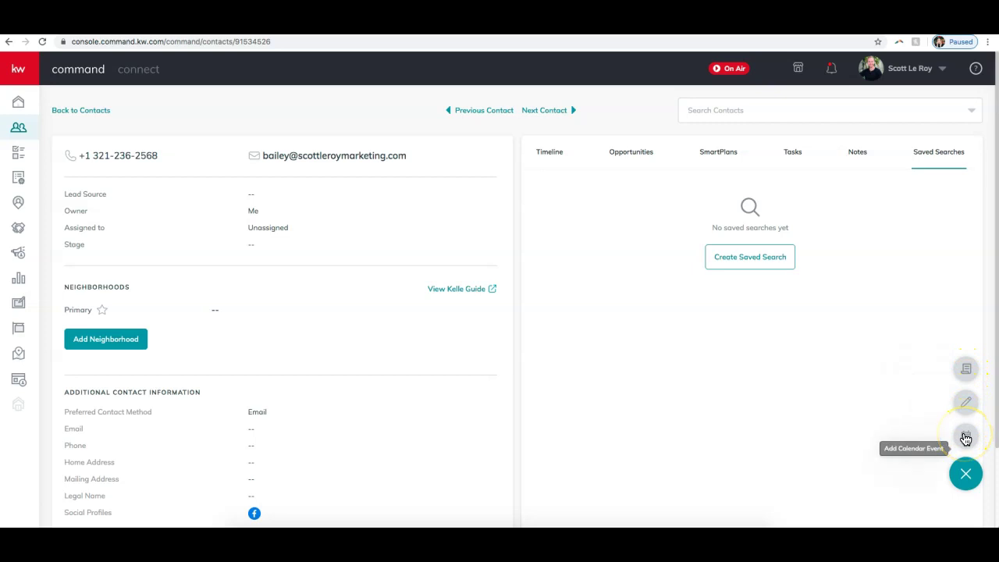
{"action": "left_click", "coordinate": [710, 380]}
{"action": "scroll", "coordinate": [321, 332], "scroll_direction": "down", "scroll_amount": 3}
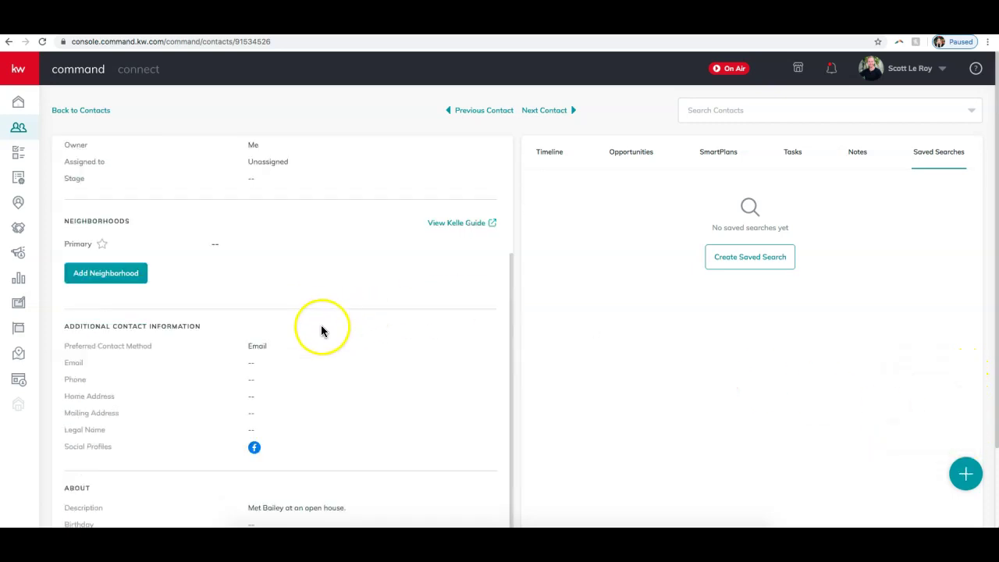
{"action": "scroll", "coordinate": [321, 331], "scroll_direction": "up", "scroll_amount": 6}
{"action": "scroll", "coordinate": [321, 331], "scroll_direction": "down", "scroll_amount": 2}
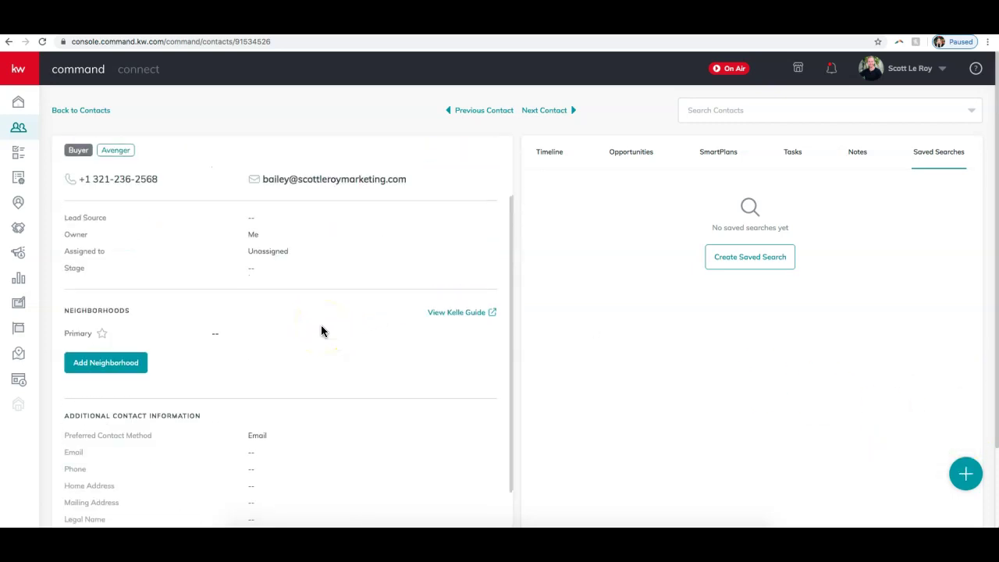
{"action": "scroll", "coordinate": [316, 326], "scroll_direction": "down", "scroll_amount": 1}
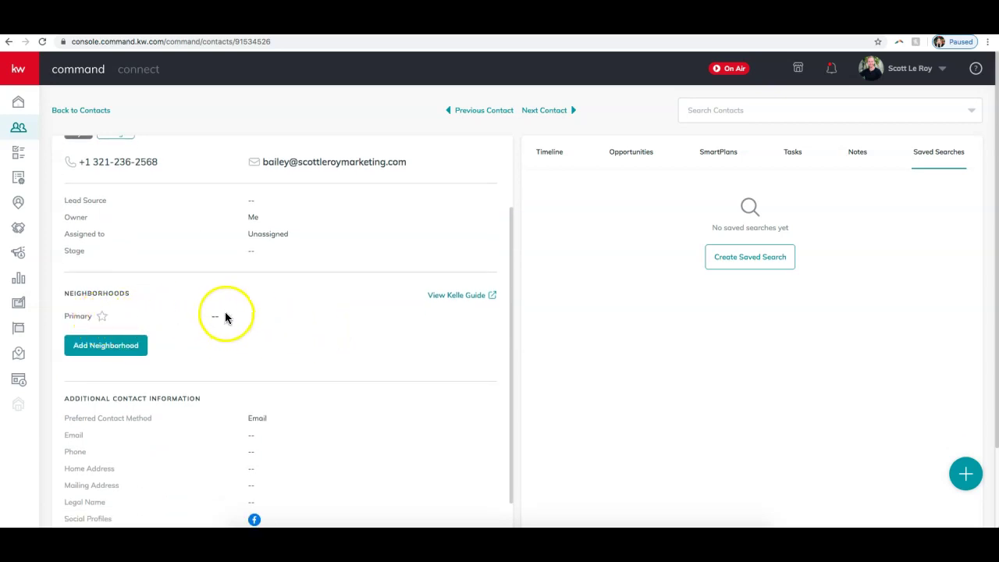
{"action": "scroll", "coordinate": [229, 306], "scroll_direction": "down", "scroll_amount": 1}
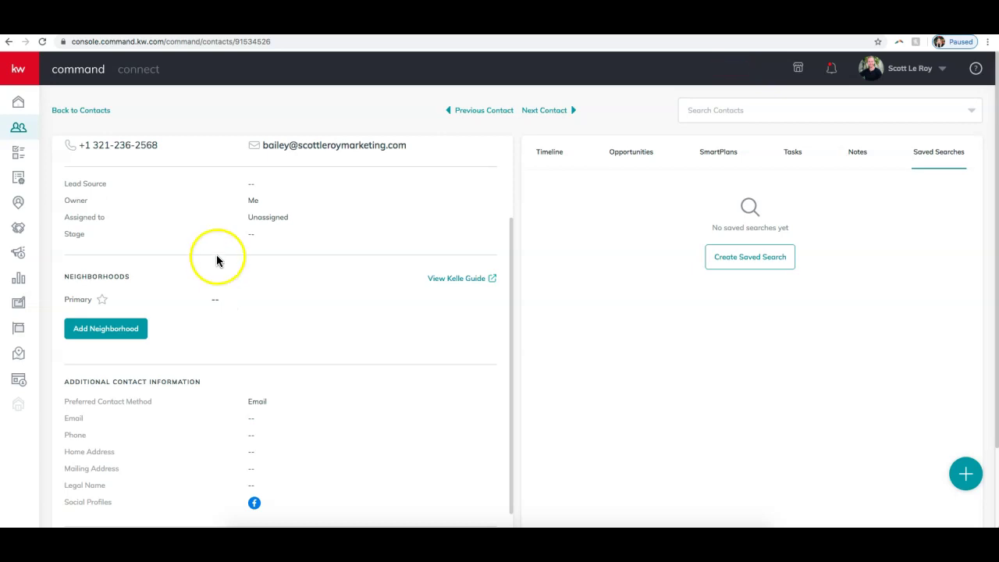
- Block the location prompt, search 'vandy' and attach Vandy Bell, Nashville, to the contact
{"action": "left_click", "coordinate": [114, 334]}
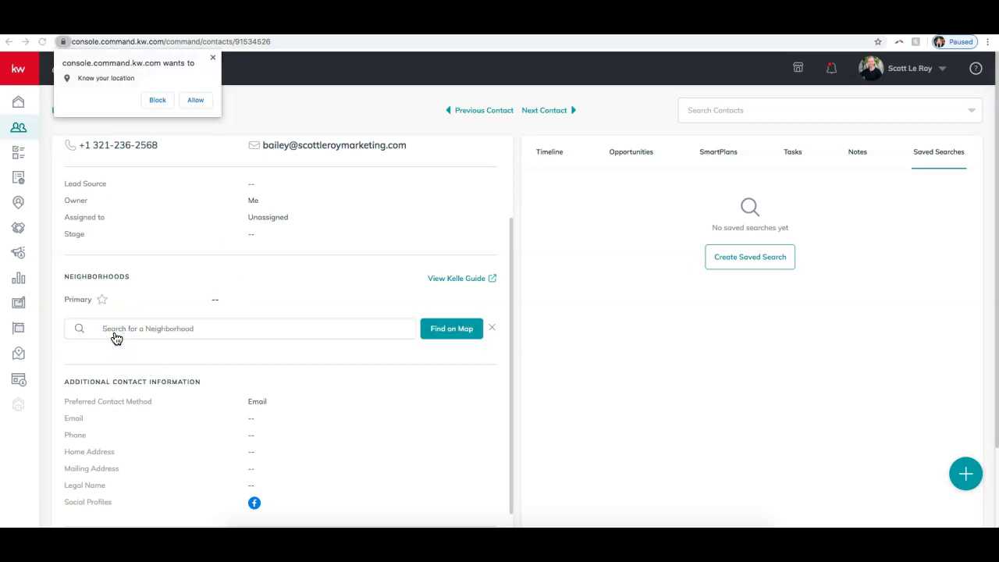
{"action": "left_click", "coordinate": [155, 100]}
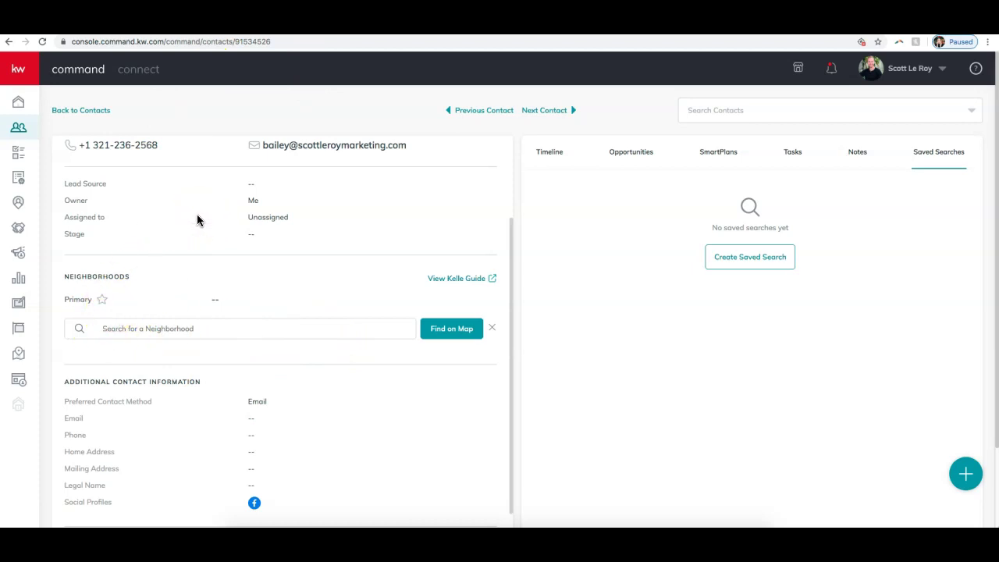
{"action": "left_click", "coordinate": [156, 328]}
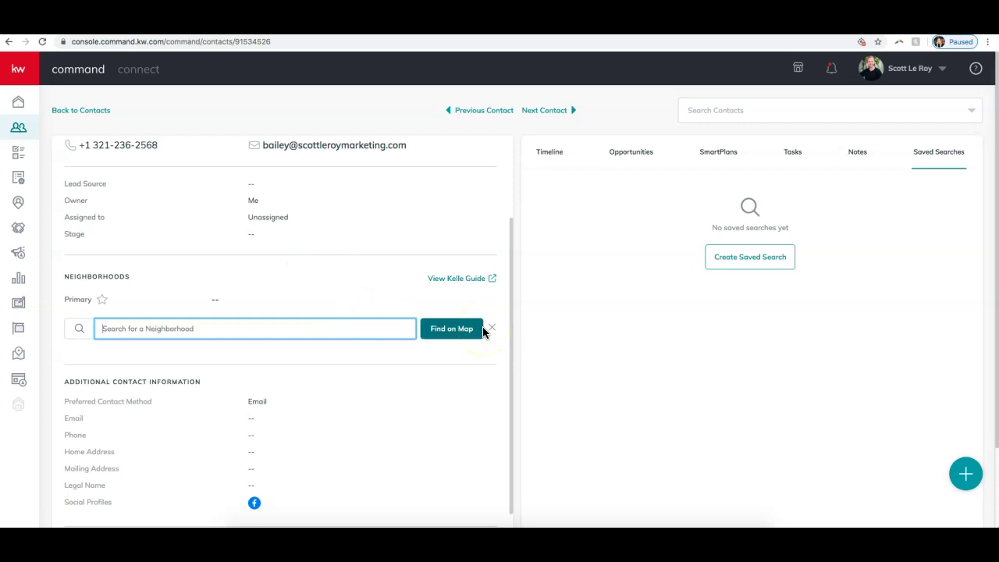
{"action": "type", "text": "vandy"}
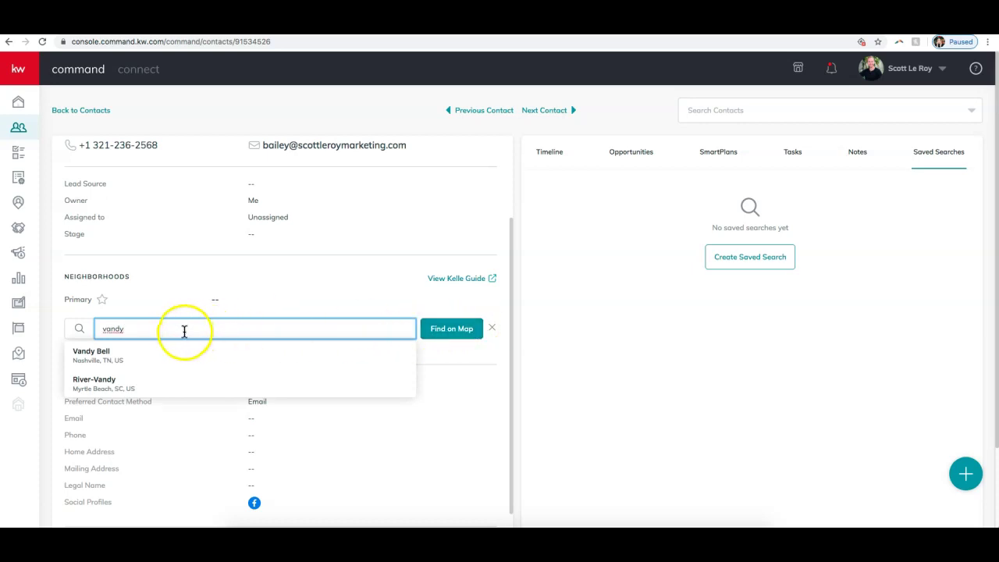
{"action": "left_click", "coordinate": [173, 359]}
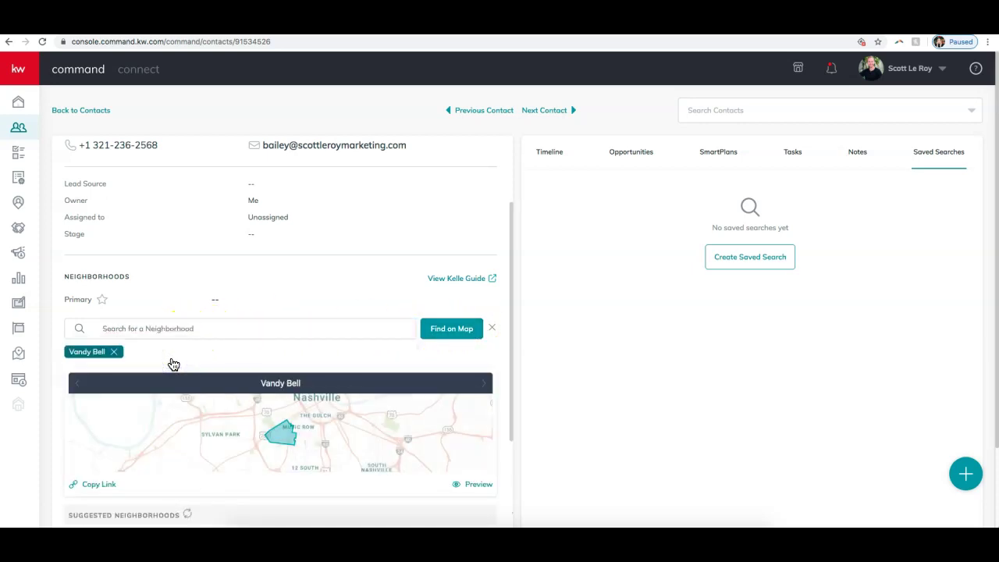
{"action": "scroll", "coordinate": [265, 382], "scroll_direction": "down", "scroll_amount": 1}
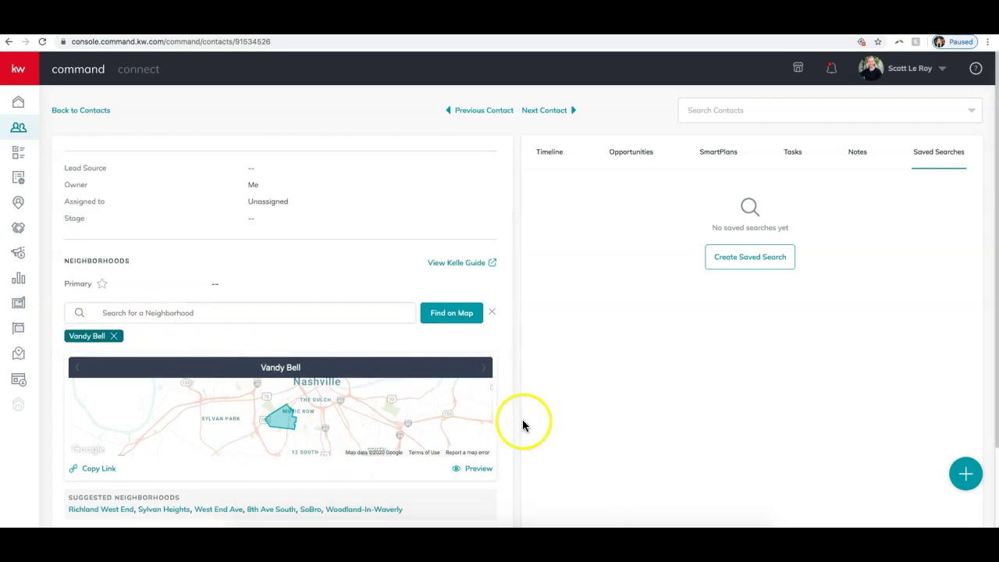
{"action": "scroll", "coordinate": [359, 328], "scroll_direction": "down", "scroll_amount": 1}
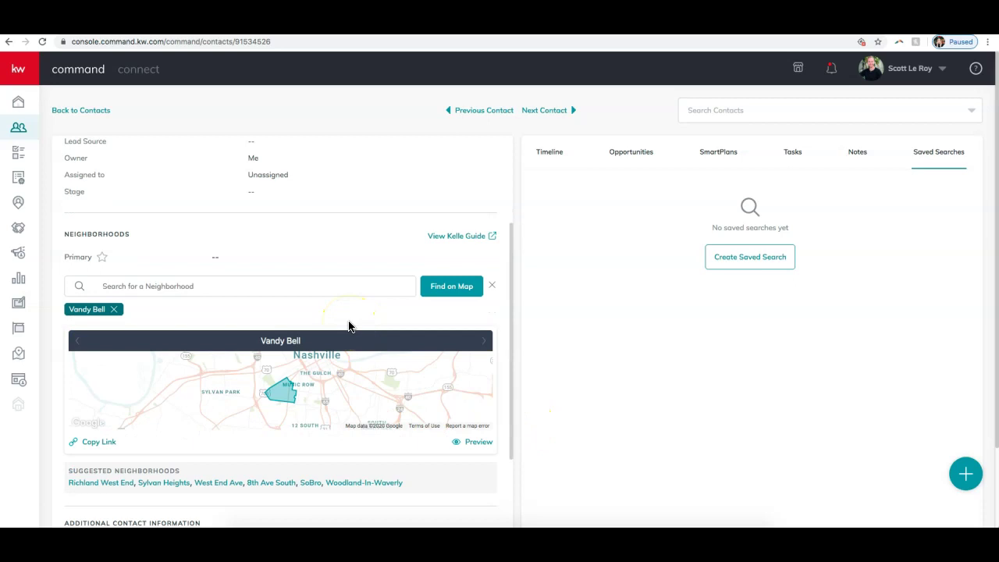
- Add West End Ave from Suggested Neighborhoods, then open Find on Map
{"action": "left_click", "coordinate": [170, 293]}
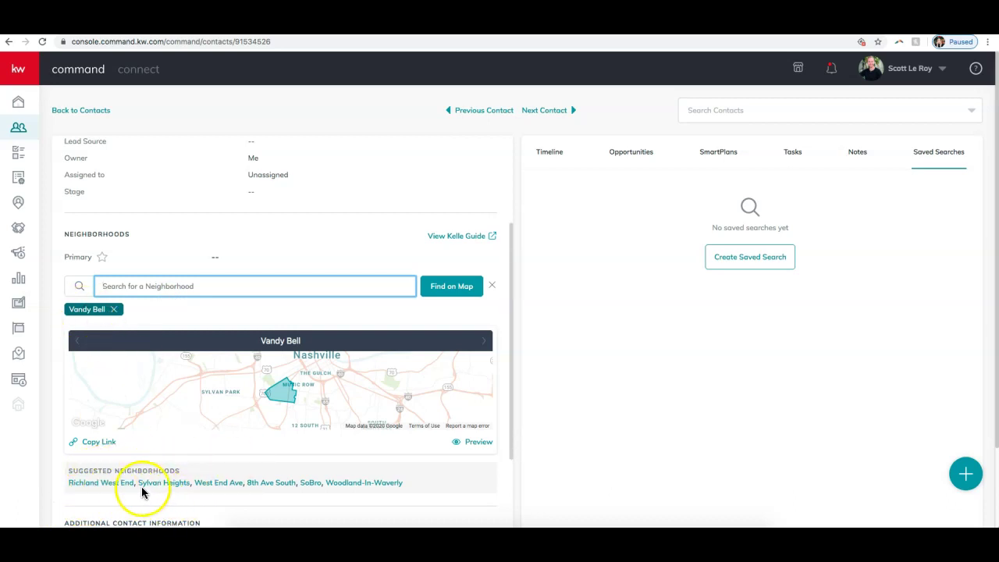
{"action": "left_click", "coordinate": [225, 487]}
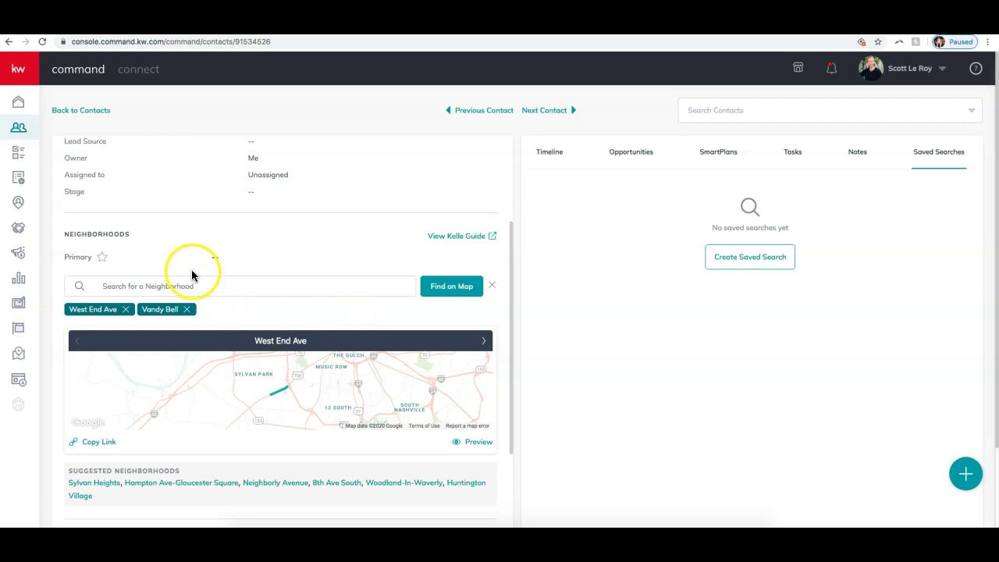
{"action": "left_click", "coordinate": [456, 293]}
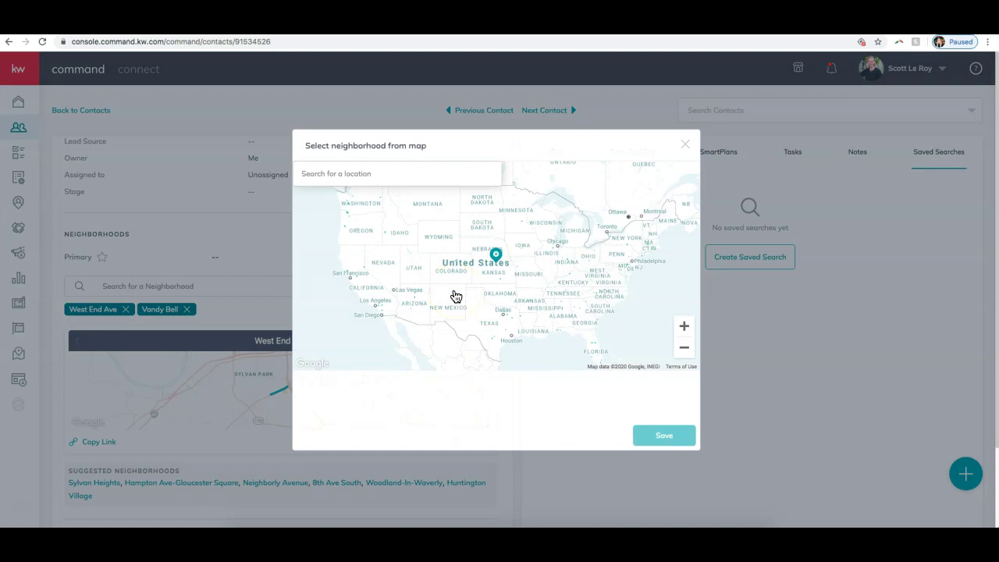
{"action": "left_click", "coordinate": [451, 281]}
- Search the map for 'music row' and zoom in around Music Square East, Nashville
{"action": "left_click", "coordinate": [376, 176]}
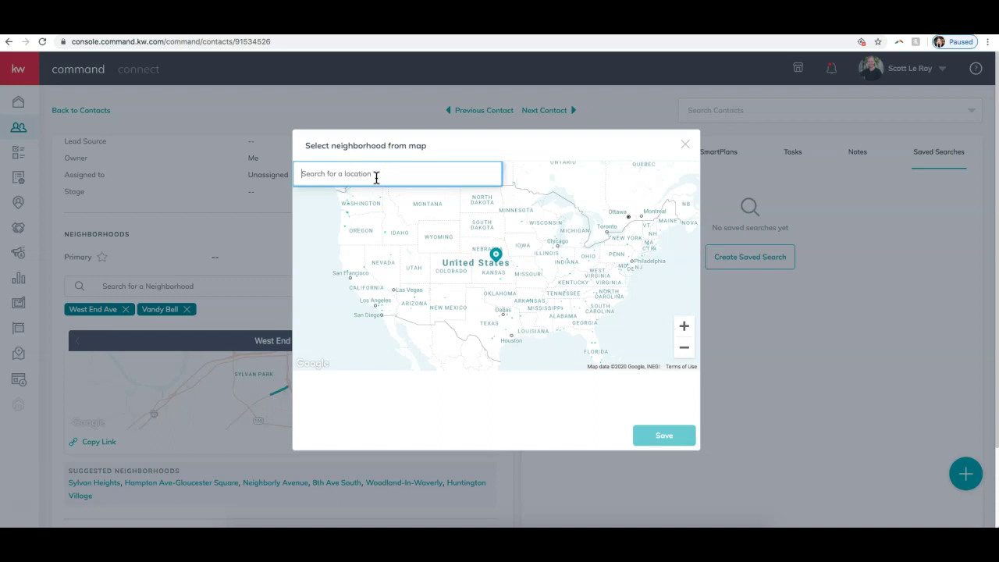
{"action": "type", "text": "music row"}
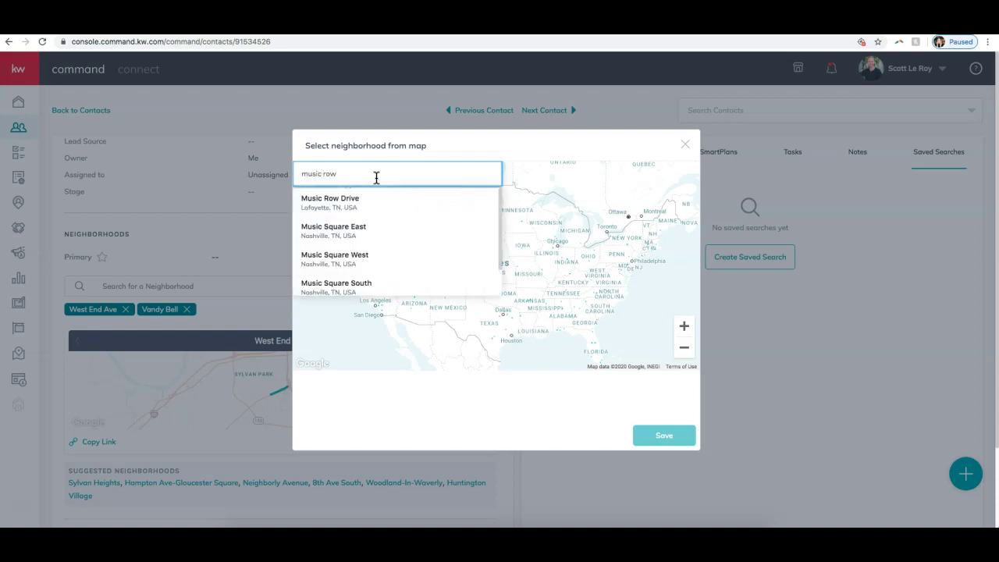
{"action": "left_click", "coordinate": [399, 205]}
{"action": "left_click", "coordinate": [326, 238]}
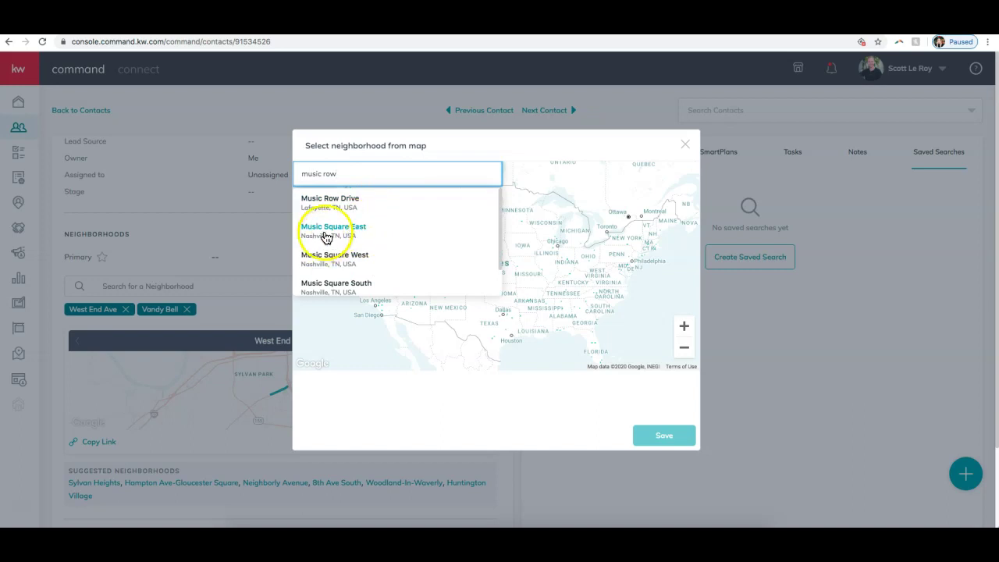
{"action": "left_click", "coordinate": [329, 236]}
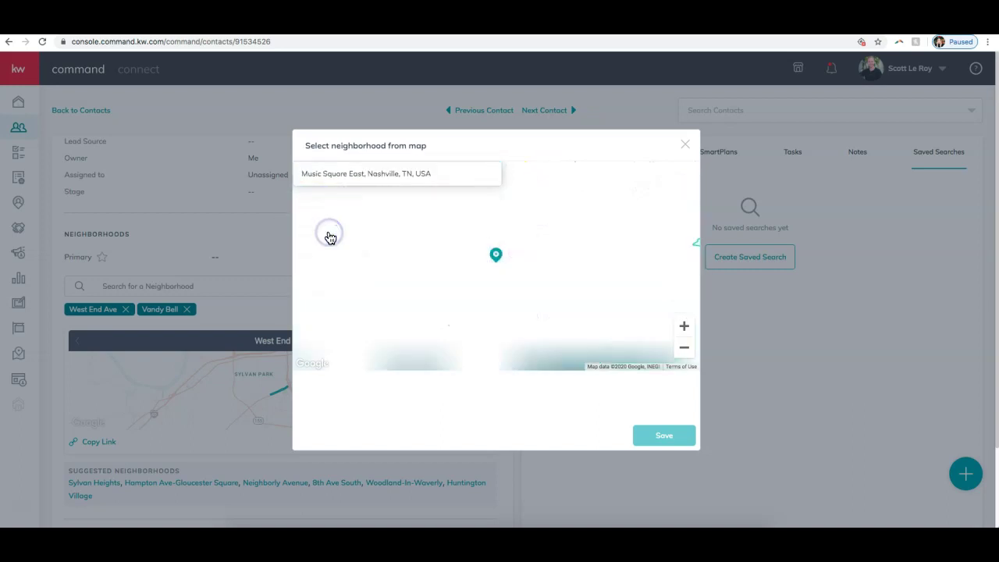
{"action": "left_click", "coordinate": [684, 327]}
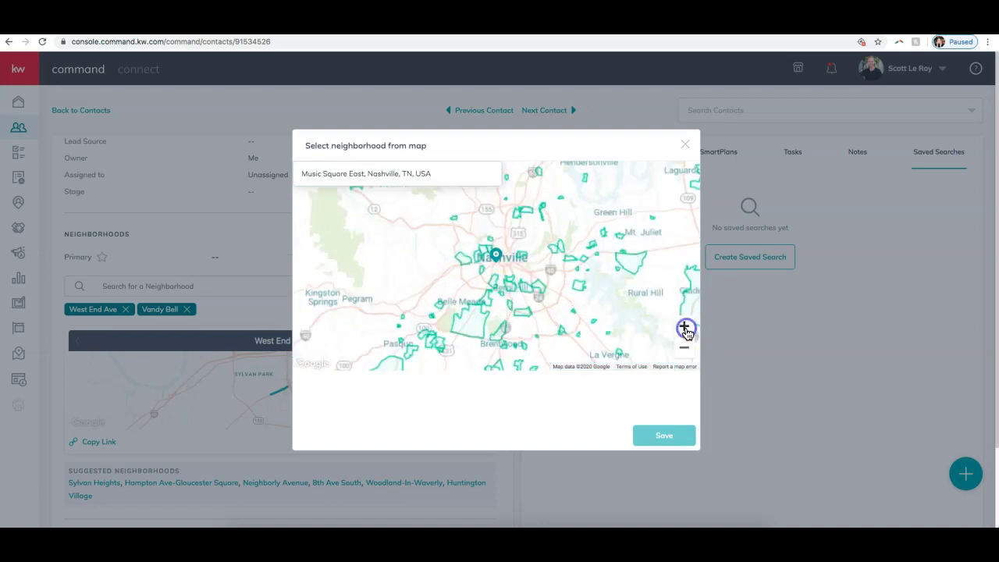
{"action": "left_click", "coordinate": [684, 327]}
{"action": "left_click", "coordinate": [684, 327]}
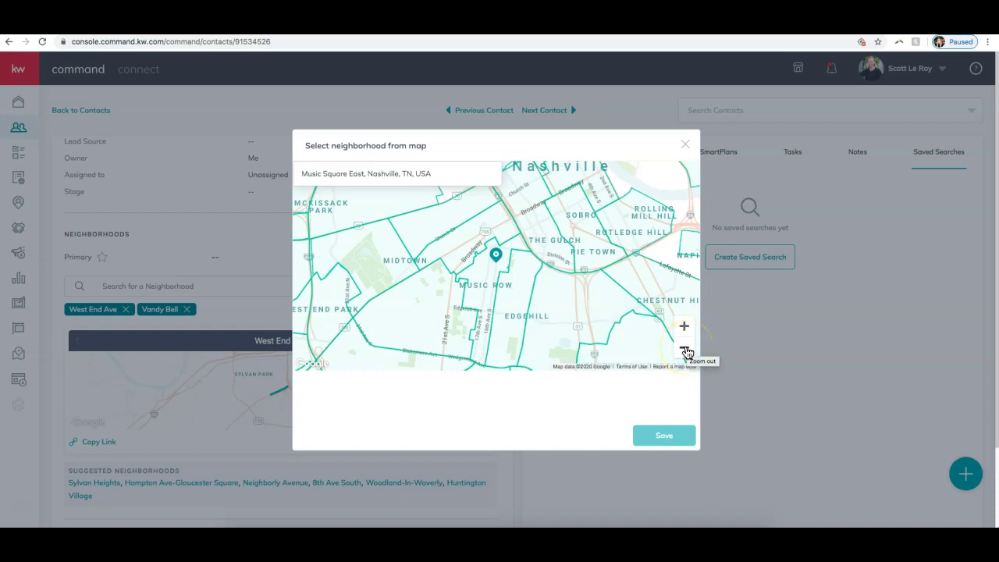
{"action": "left_click", "coordinate": [684, 351]}
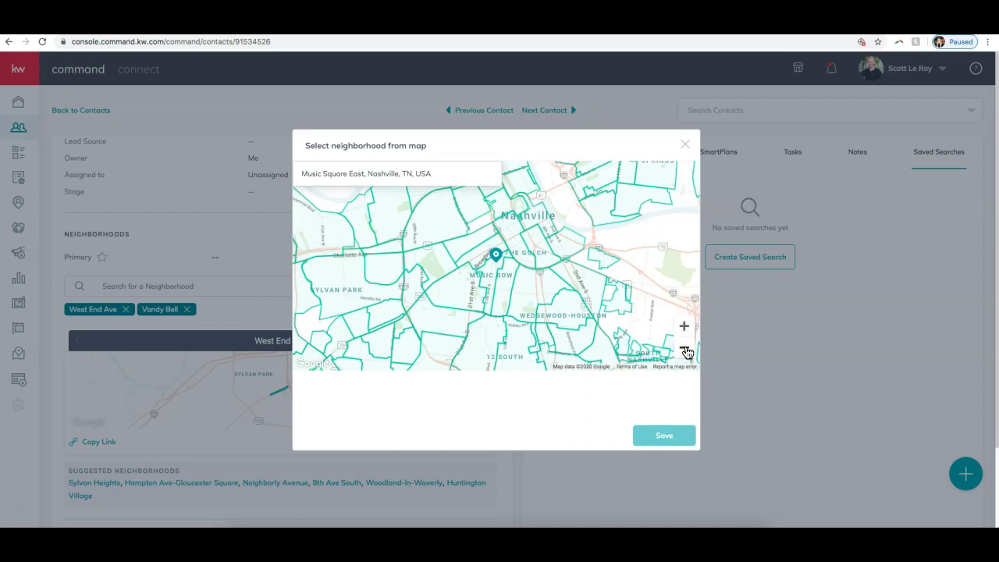
- Select Edgehill Village and Music Row on the map and save them to the contact
{"action": "left_click", "coordinate": [511, 273]}
{"action": "left_click", "coordinate": [502, 286]}
{"action": "left_click", "coordinate": [490, 269]}
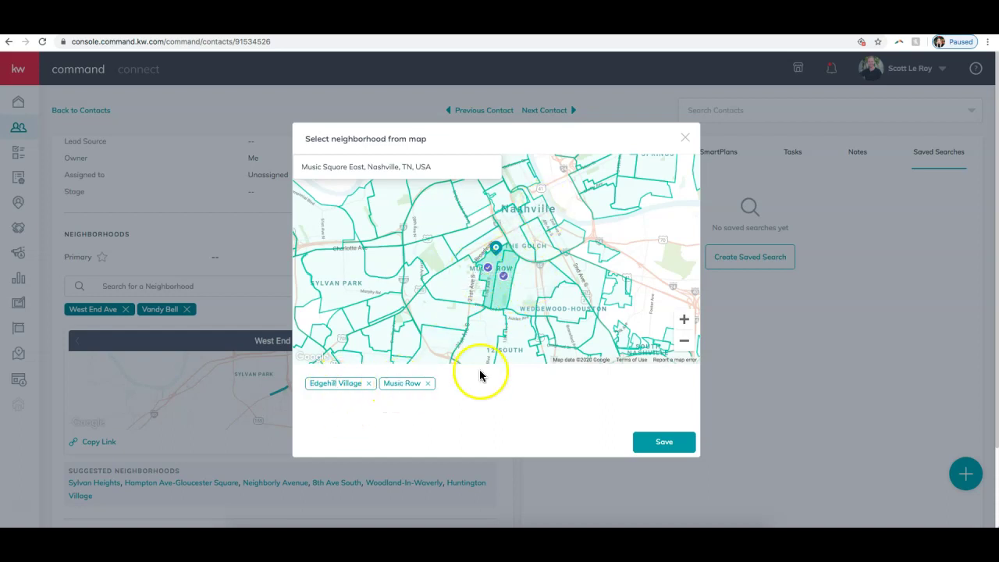
{"action": "left_click", "coordinate": [668, 441]}
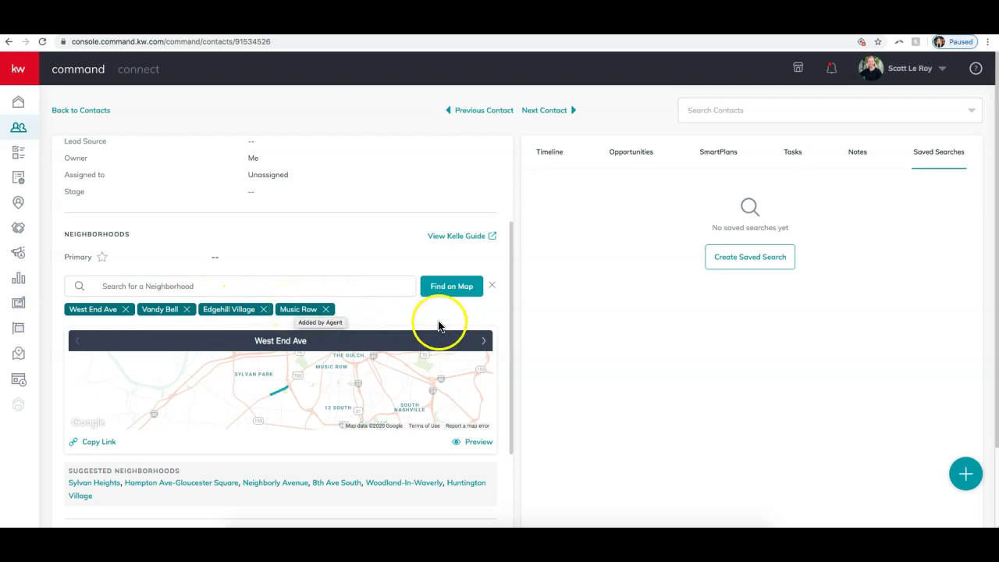
{"action": "scroll", "coordinate": [408, 357], "scroll_direction": "down", "scroll_amount": 1}
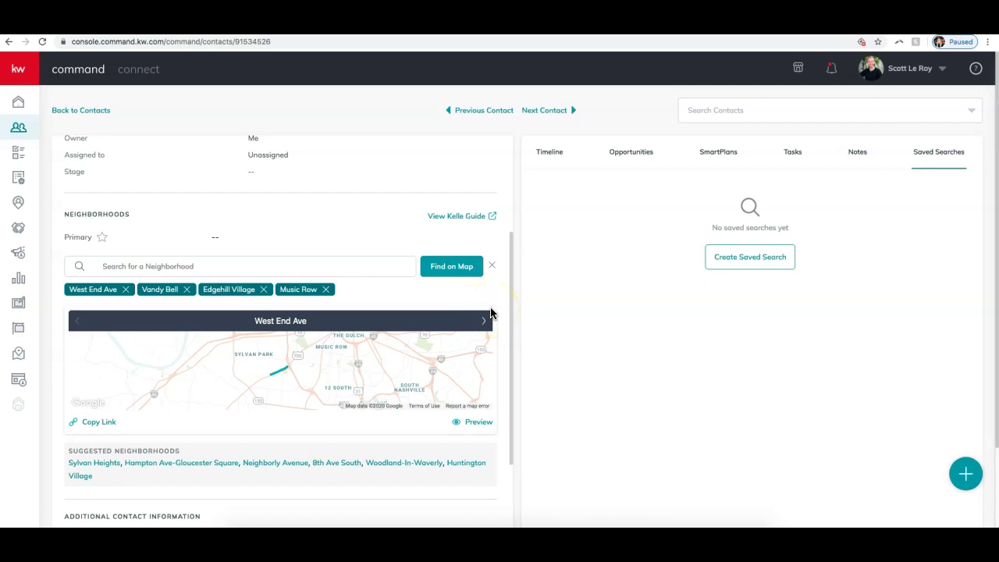
- Preview the West End Ave snapshot, browse Edgehill Village's listings, then switch to Music Row
{"action": "left_click", "coordinate": [475, 423]}
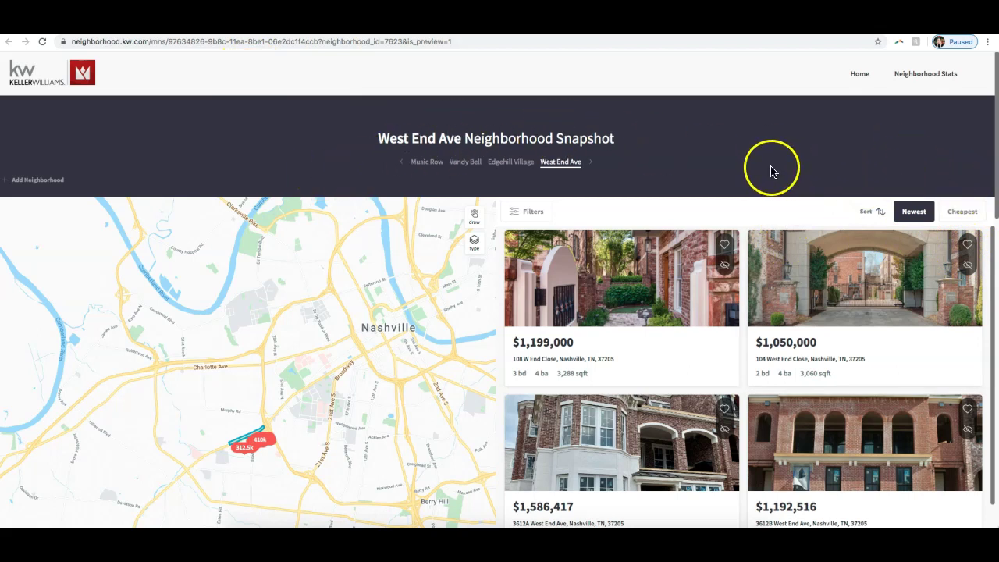
{"action": "scroll", "coordinate": [832, 158], "scroll_direction": "down", "scroll_amount": 1}
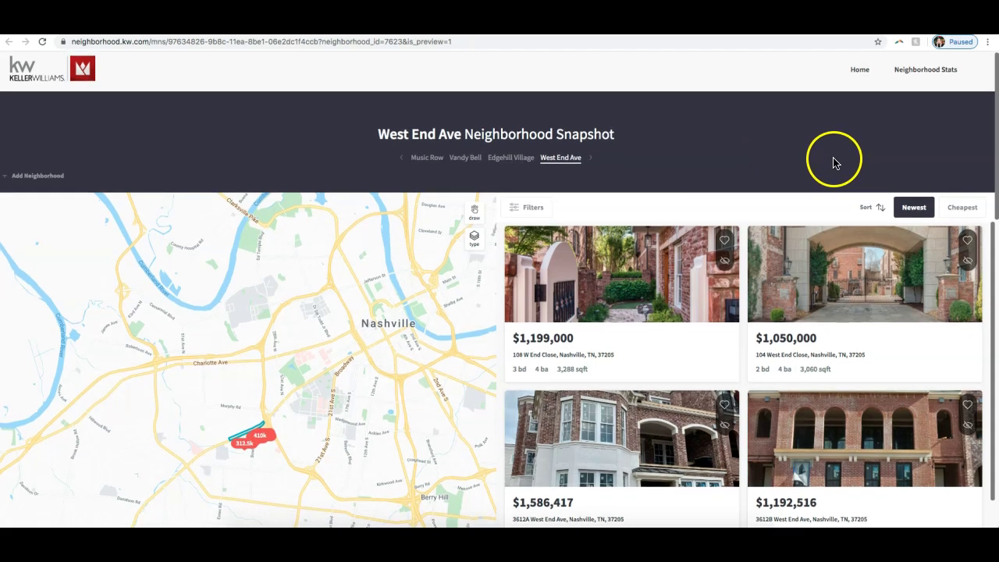
{"action": "left_click", "coordinate": [498, 160]}
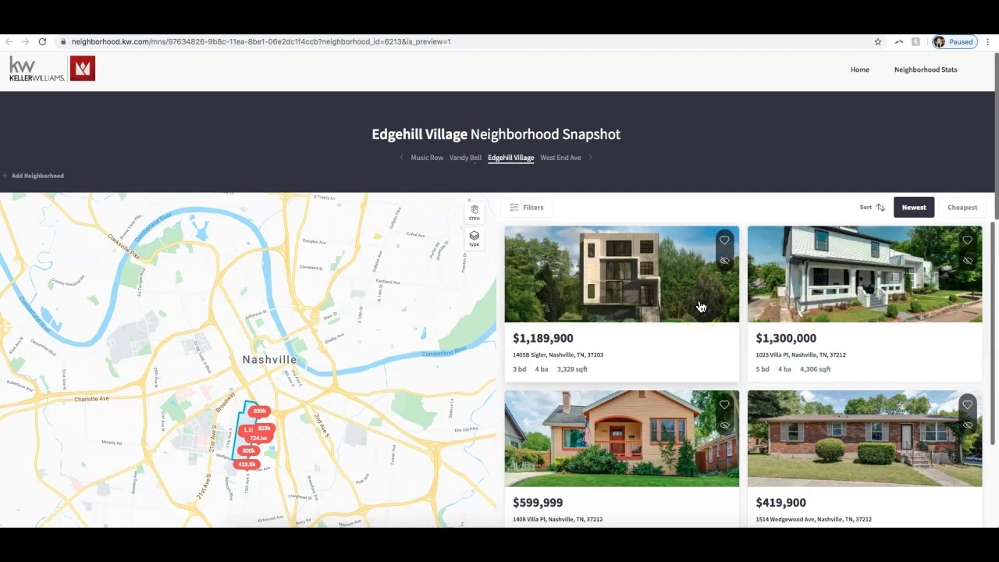
{"action": "scroll", "coordinate": [655, 292], "scroll_direction": "down", "scroll_amount": 3}
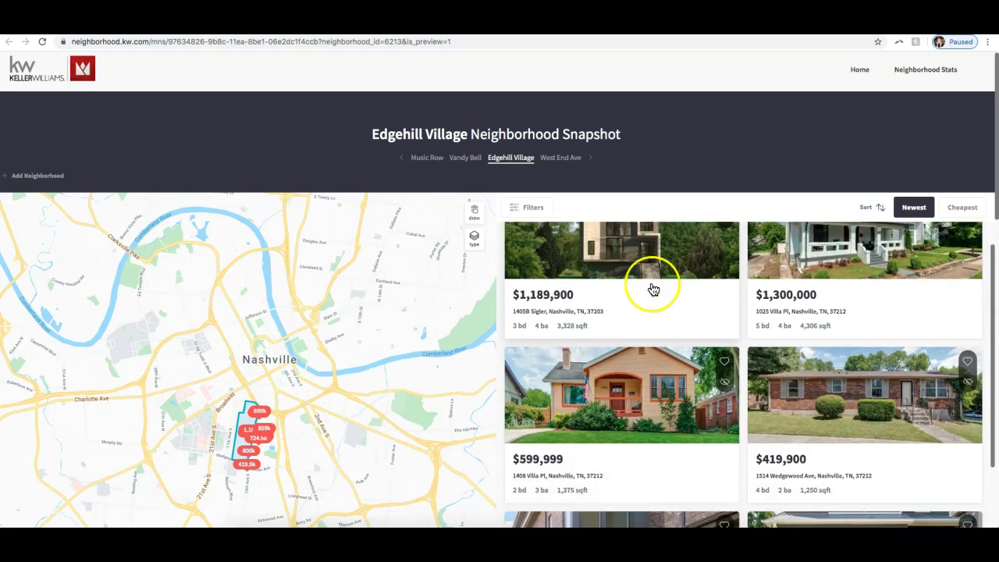
{"action": "scroll", "coordinate": [654, 289], "scroll_direction": "down", "scroll_amount": 4}
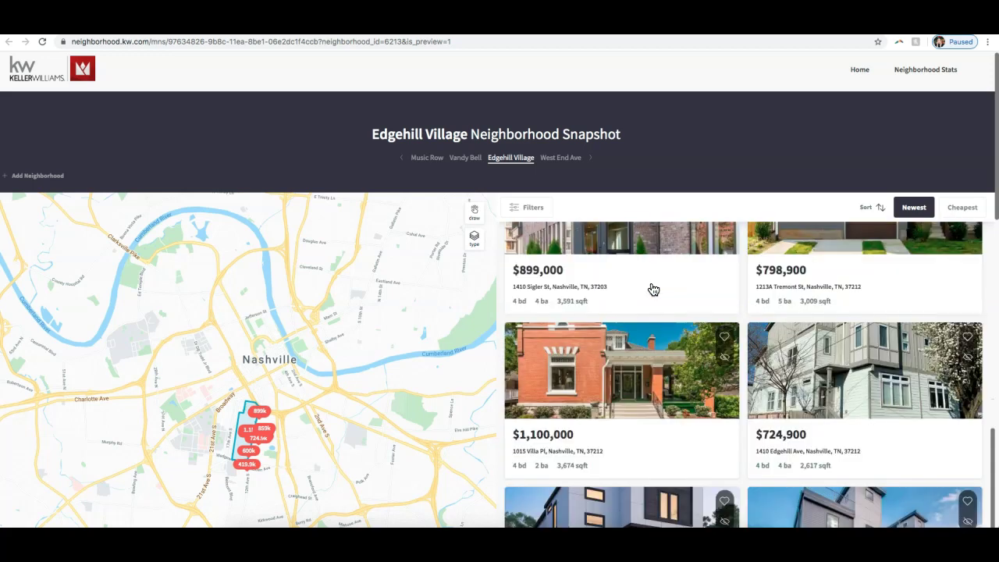
{"action": "scroll", "coordinate": [487, 312], "scroll_direction": "down", "scroll_amount": 10}
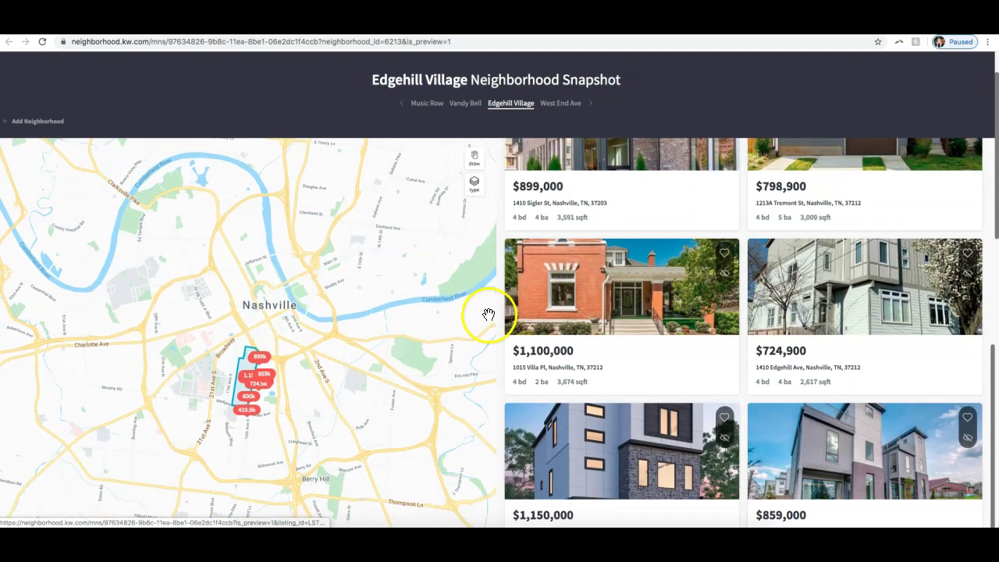
{"action": "scroll", "coordinate": [486, 308], "scroll_direction": "up", "scroll_amount": 4}
{"action": "scroll", "coordinate": [348, 294], "scroll_direction": "down", "scroll_amount": 2}
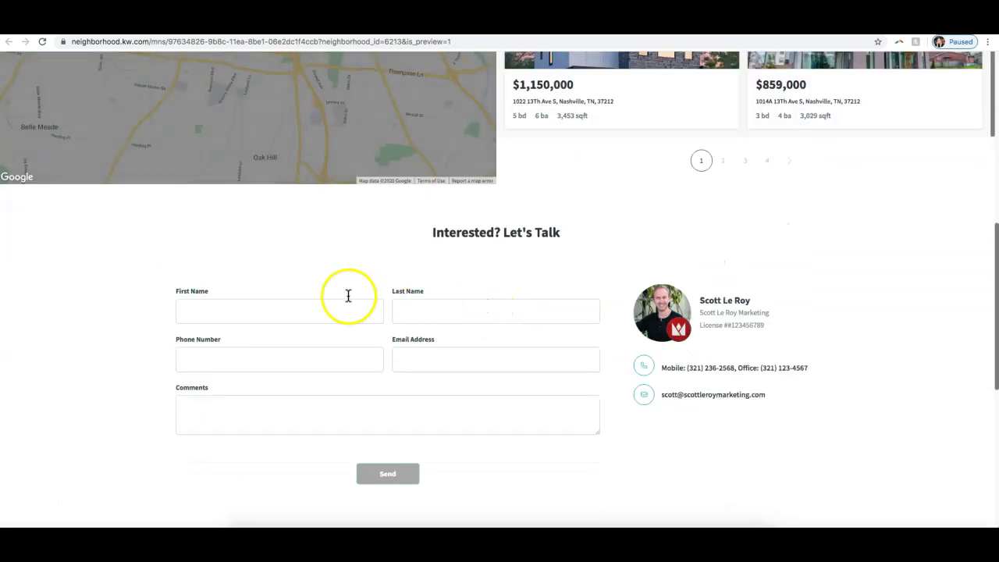
{"action": "scroll", "coordinate": [718, 312], "scroll_direction": "down", "scroll_amount": 5}
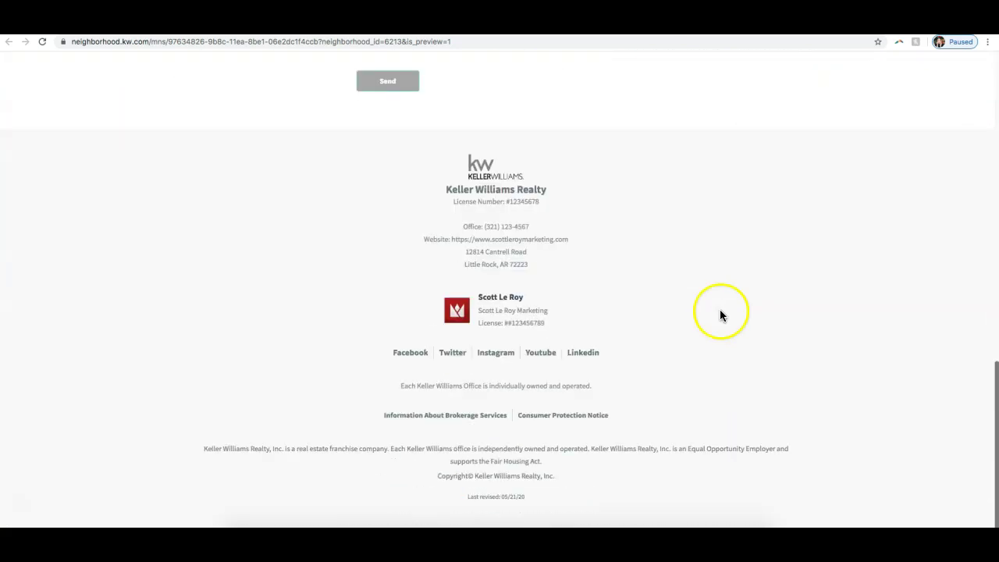
{"action": "scroll", "coordinate": [573, 220], "scroll_direction": "up", "scroll_amount": 10}
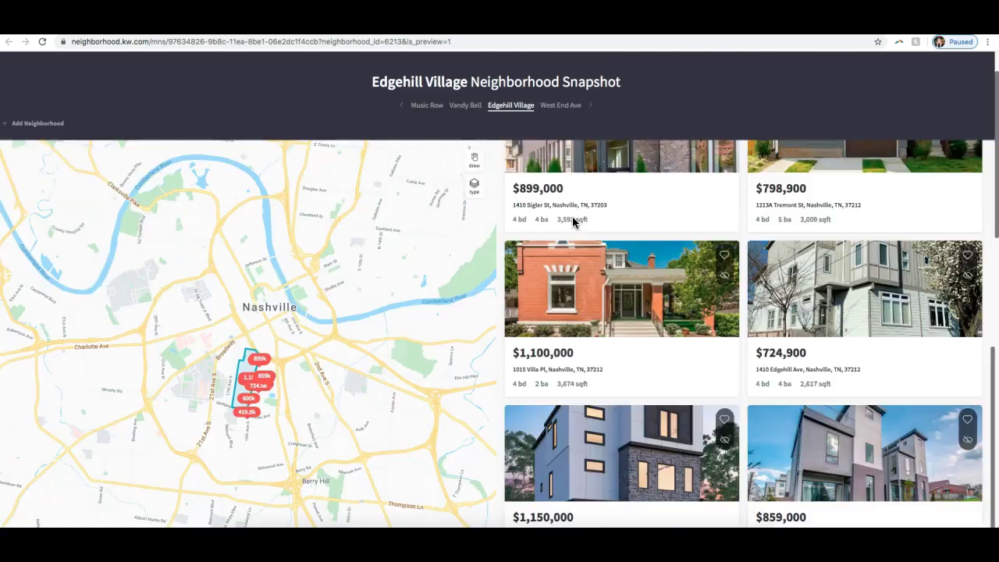
{"action": "left_click", "coordinate": [418, 165]}
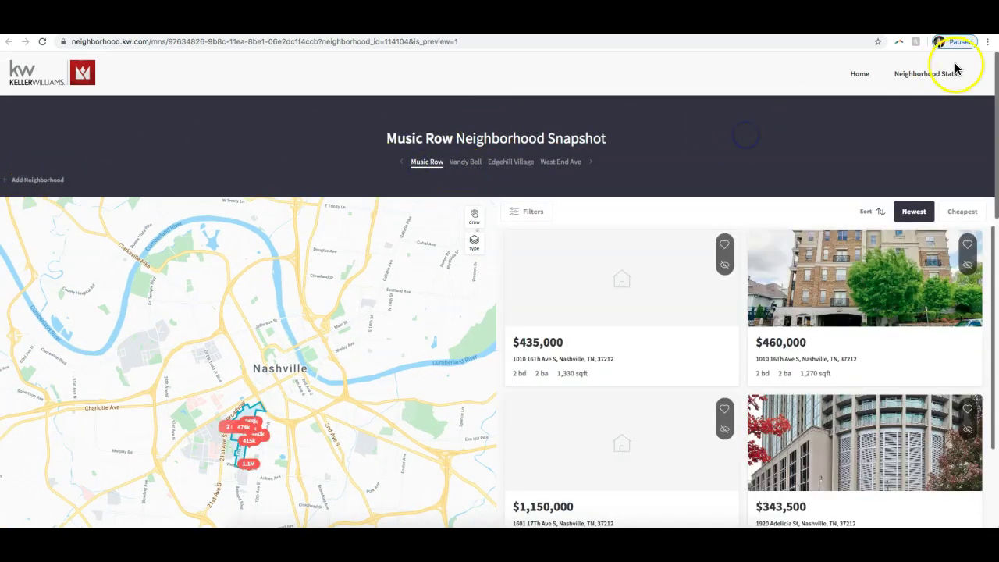
- Open Music Row's Neighborhood Stats and review its current stats and transit and commute info
{"action": "left_click", "coordinate": [933, 76]}
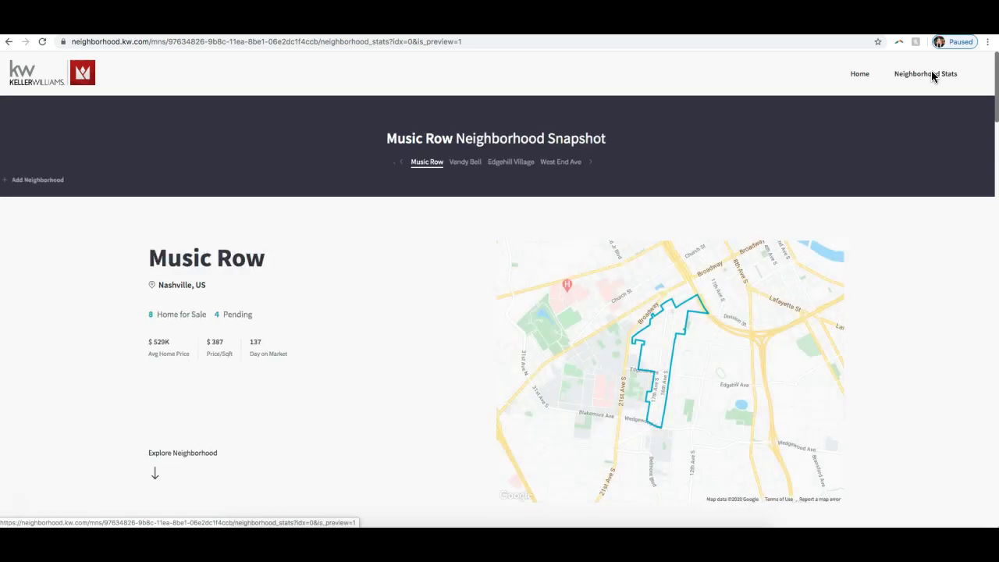
{"action": "left_click", "coordinate": [427, 163]}
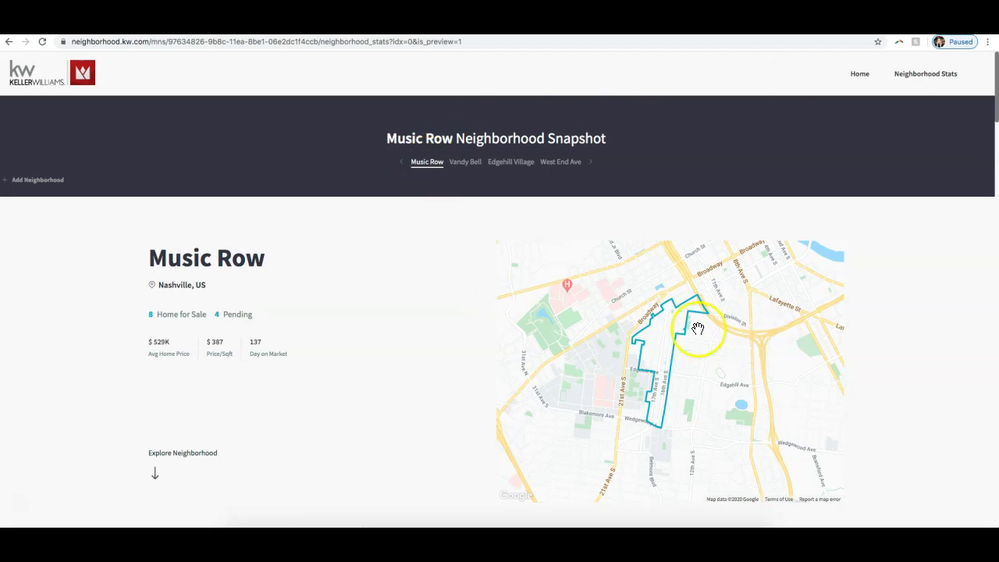
{"action": "scroll", "coordinate": [901, 305], "scroll_direction": "down", "scroll_amount": 1}
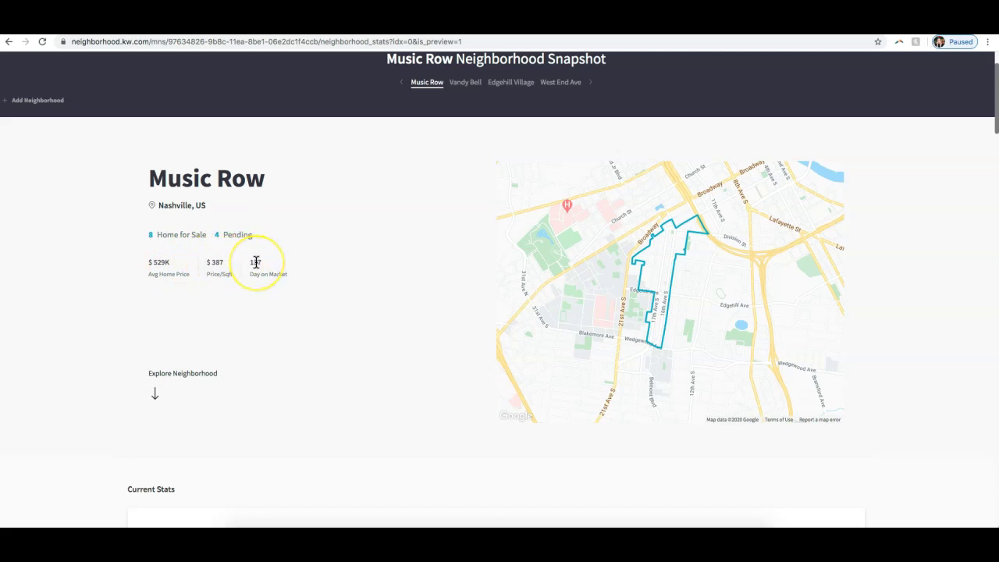
{"action": "scroll", "coordinate": [257, 265], "scroll_direction": "down", "scroll_amount": 5}
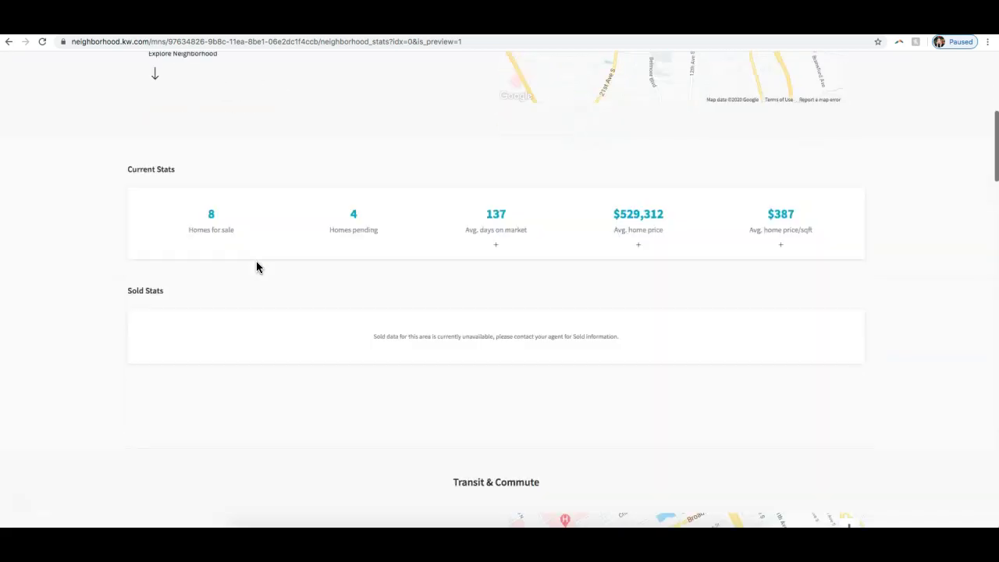
{"action": "scroll", "coordinate": [257, 267], "scroll_direction": "down", "scroll_amount": 2}
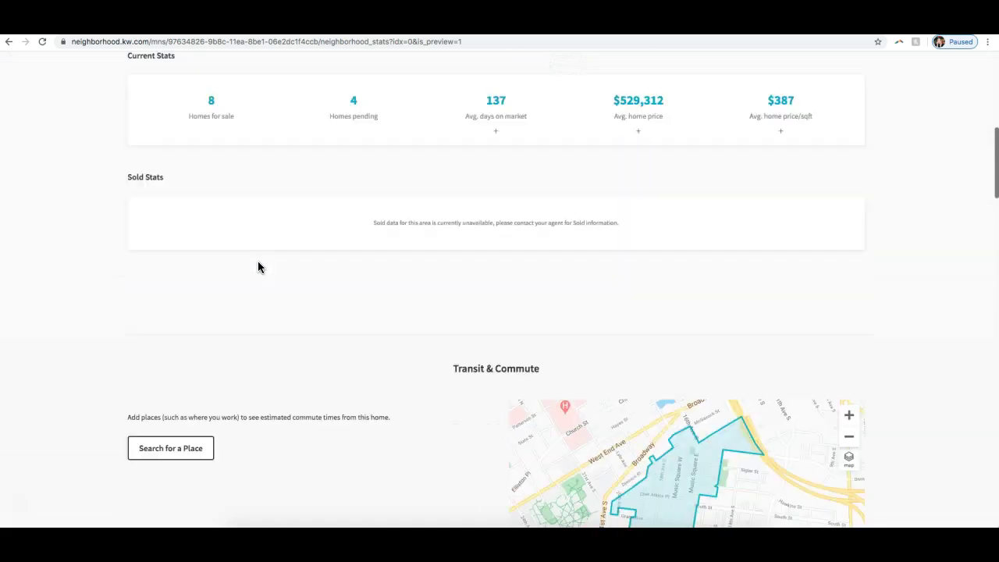
{"action": "scroll", "coordinate": [259, 266], "scroll_direction": "down", "scroll_amount": 4}
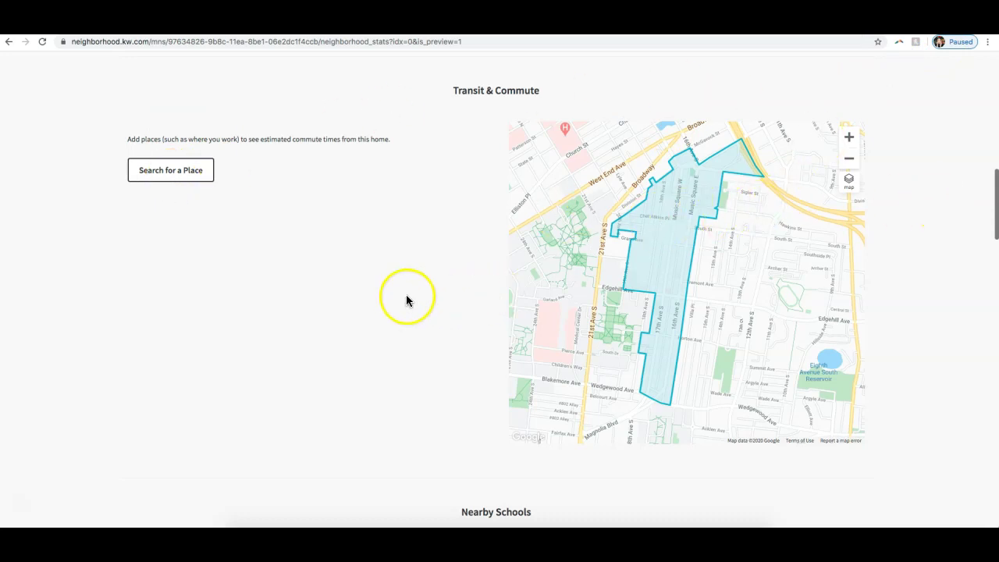
{"action": "scroll", "coordinate": [409, 289], "scroll_direction": "down", "scroll_amount": 2}
{"action": "scroll", "coordinate": [429, 285], "scroll_direction": "down", "scroll_amount": 4}
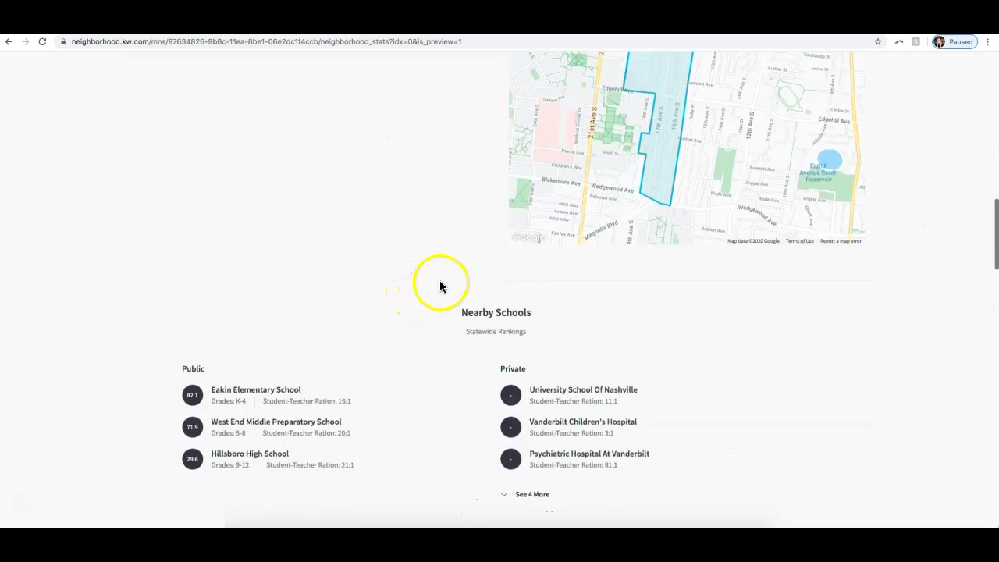
{"action": "scroll", "coordinate": [455, 284], "scroll_direction": "down", "scroll_amount": 2}
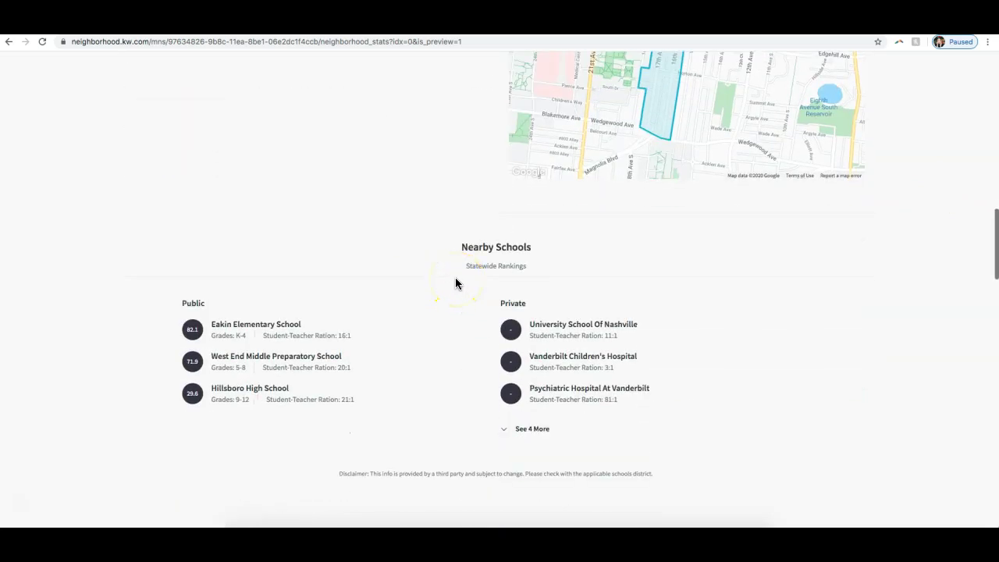
{"action": "scroll", "coordinate": [456, 283], "scroll_direction": "down", "scroll_amount": 1}
{"action": "scroll", "coordinate": [457, 283], "scroll_direction": "down", "scroll_amount": 3}
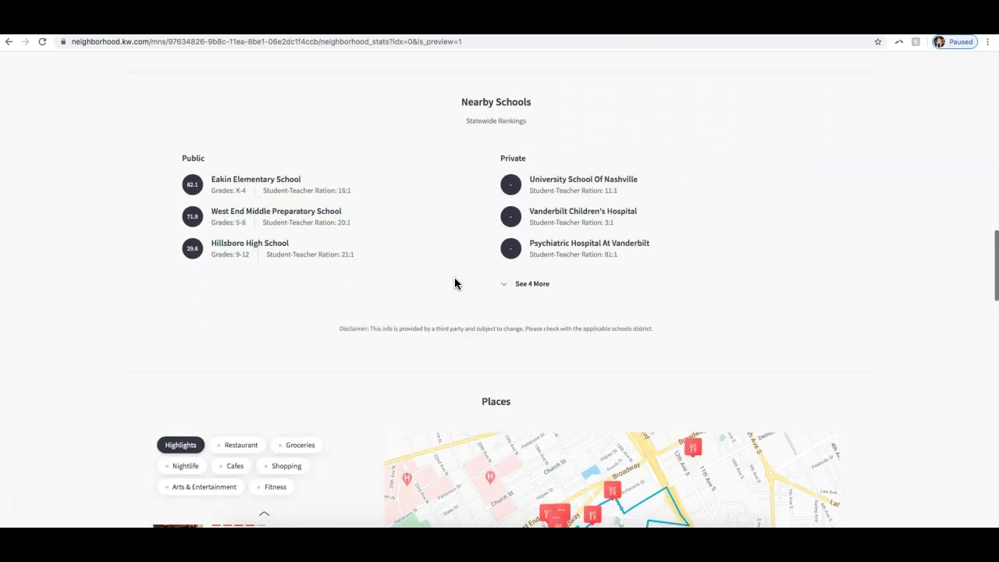
{"action": "scroll", "coordinate": [455, 283], "scroll_direction": "down", "scroll_amount": 6}
- Review Music Row's nearby schools, places and homes for sale, then return toward the top
{"action": "left_click", "coordinate": [463, 274]}
{"action": "scroll", "coordinate": [463, 275], "scroll_direction": "down", "scroll_amount": 2}
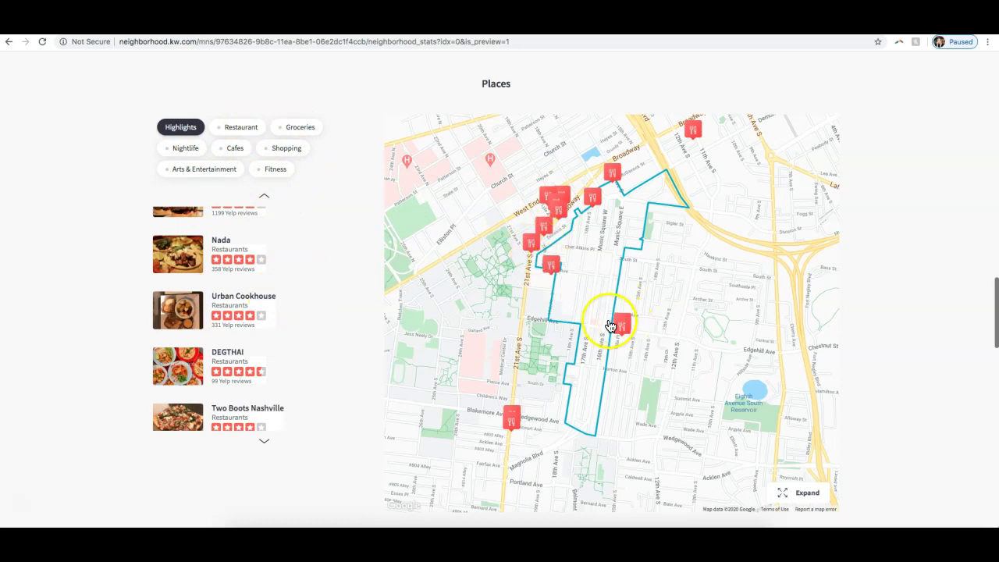
{"action": "mouse_move", "coordinate": [352, 320]}
{"action": "scroll", "coordinate": [343, 325], "scroll_direction": "down", "scroll_amount": 6}
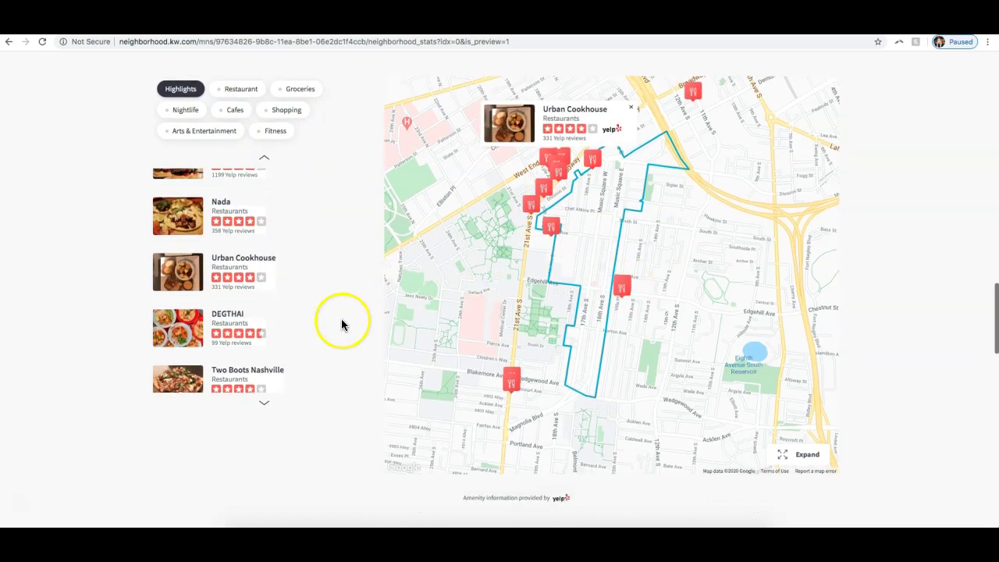
{"action": "scroll", "coordinate": [351, 324], "scroll_direction": "down", "scroll_amount": 1}
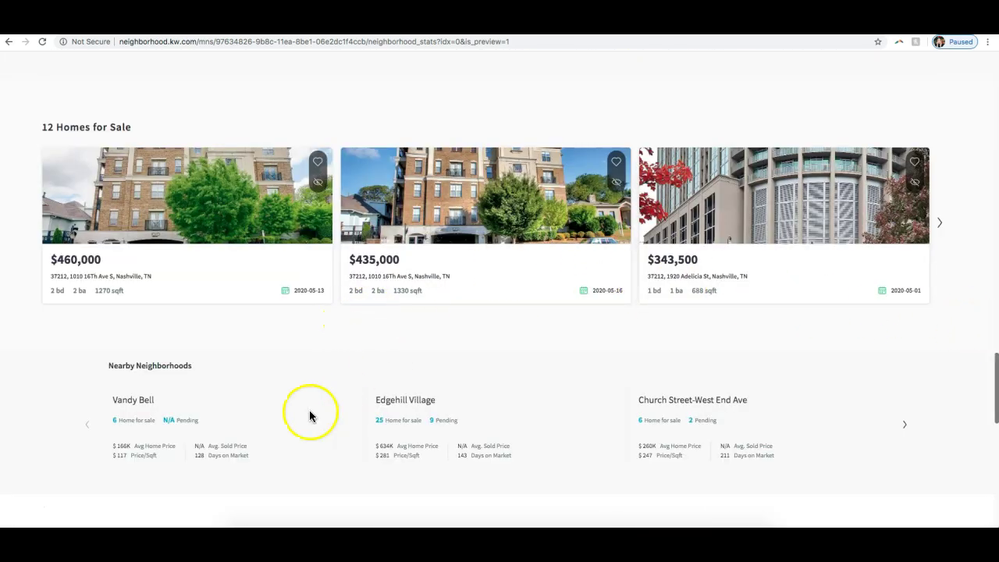
{"action": "scroll", "coordinate": [736, 445], "scroll_direction": "down", "scroll_amount": 1}
{"action": "scroll", "coordinate": [736, 445], "scroll_direction": "up", "scroll_amount": 20}
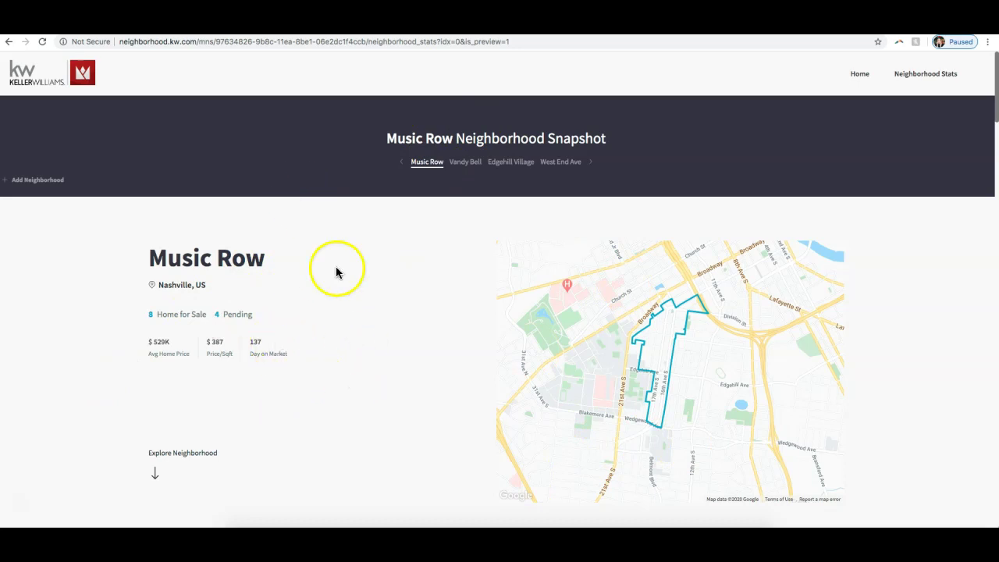
- Return to the contact's neighborhoods tab, load scottleroymarketing.com, and open the meeting chat
{"action": "key", "text": "ctrl+Tab"}
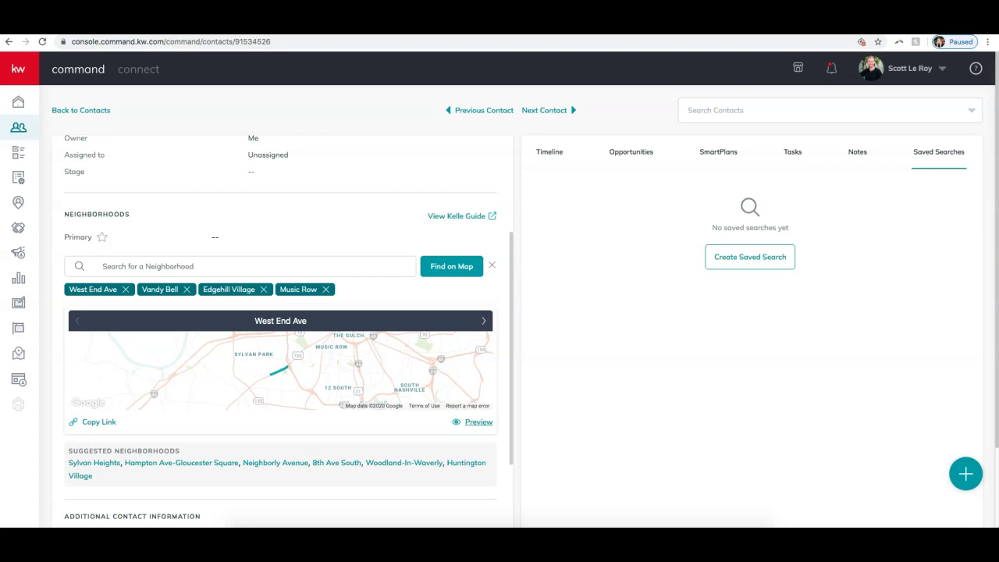
{"action": "left_click", "coordinate": [296, 44]}
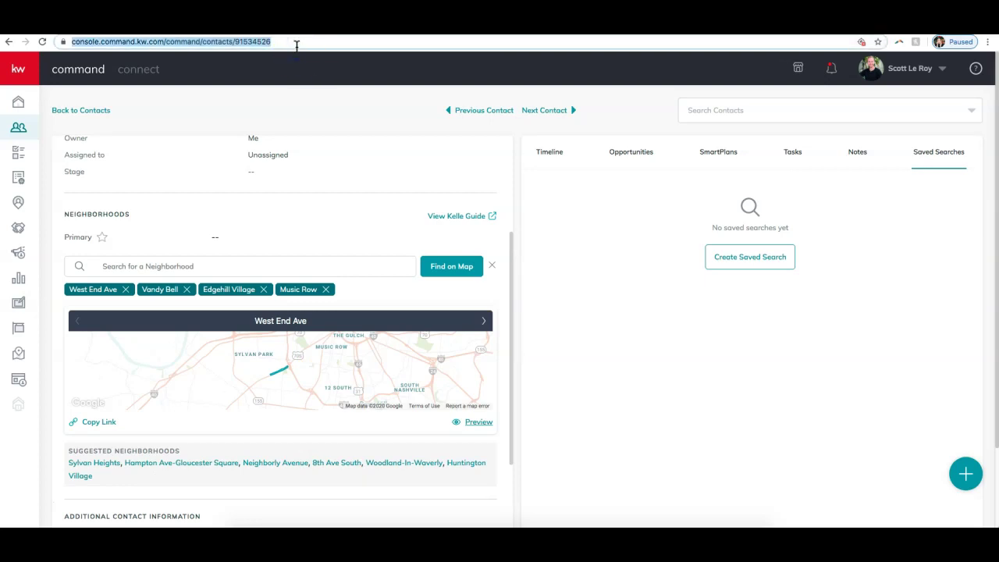
{"action": "type", "text": "scottleroymarketing"}
{"action": "key", "text": "Return"}
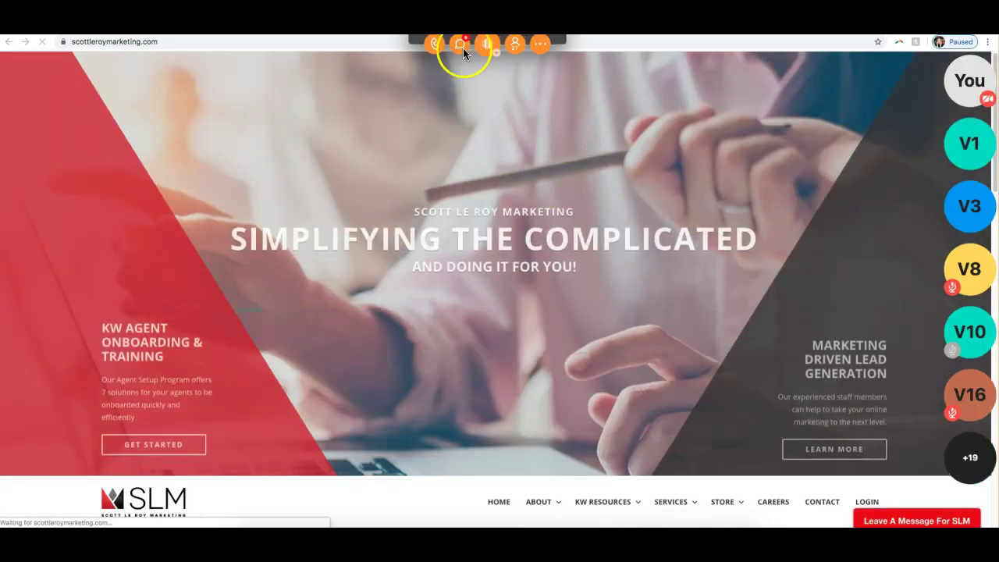
{"action": "left_click", "coordinate": [459, 45]}
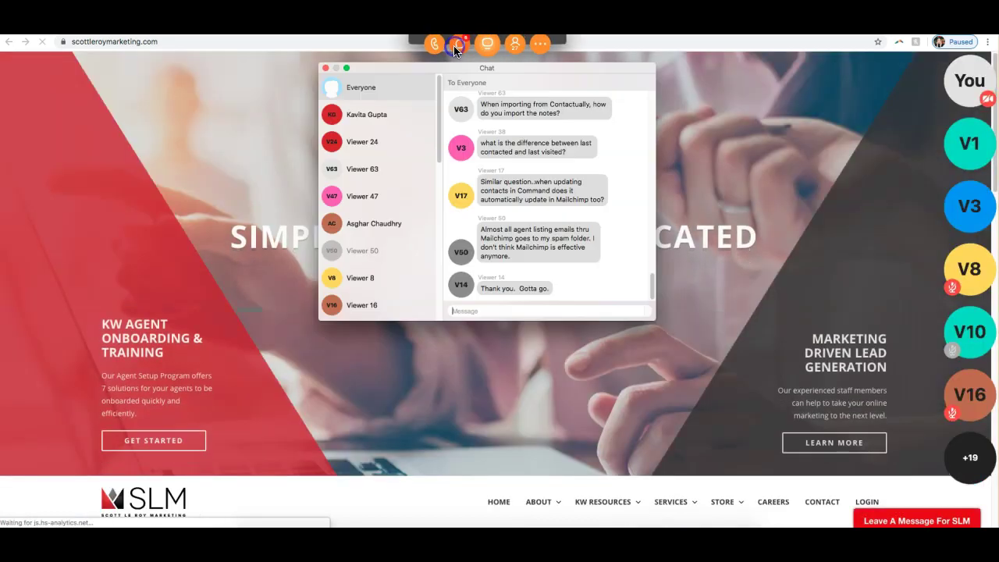
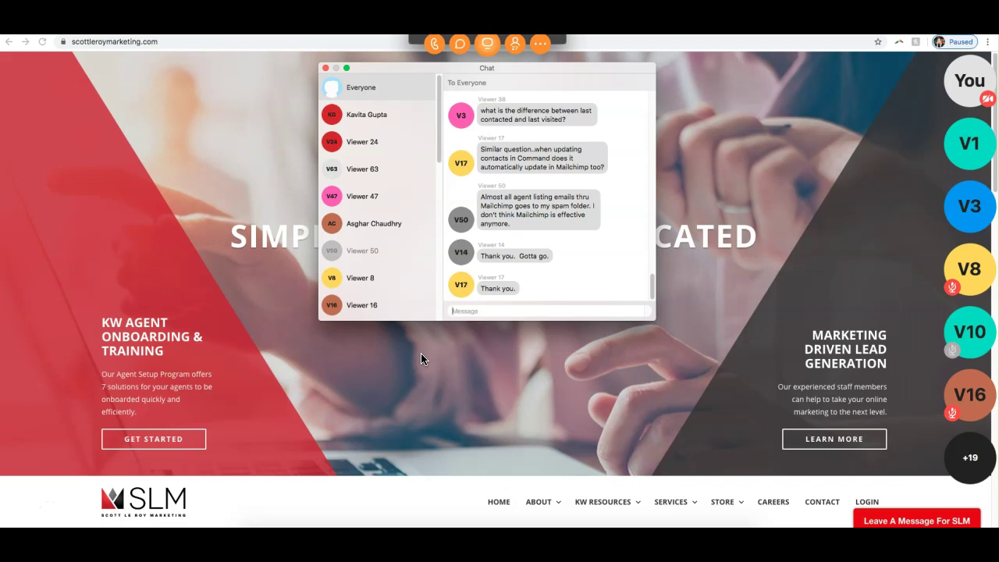
- Dismiss the webinar chat and participant panel to reveal the homepage's Simplifying the Complicated banner
{"action": "left_click", "coordinate": [542, 304]}
{"action": "left_click", "coordinate": [530, 222]}
{"action": "left_click", "coordinate": [325, 67]}
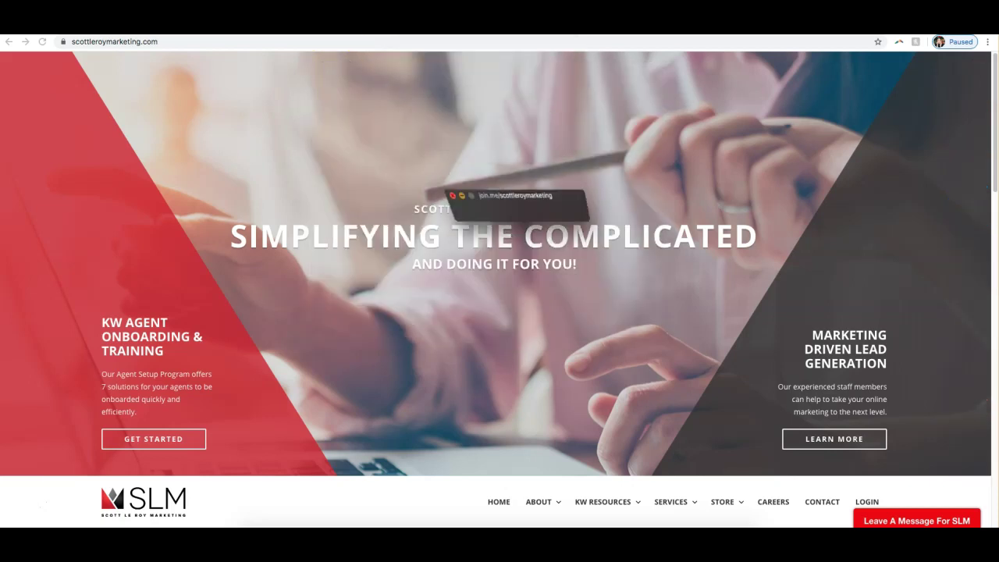
- Scroll to the homepage footer's contact details and reviews, then restore the webinar call controls
{"action": "scroll", "coordinate": [401, 249], "scroll_direction": "down", "scroll_amount": 2}
{"action": "scroll", "coordinate": [401, 249], "scroll_direction": "down", "scroll_amount": 15}
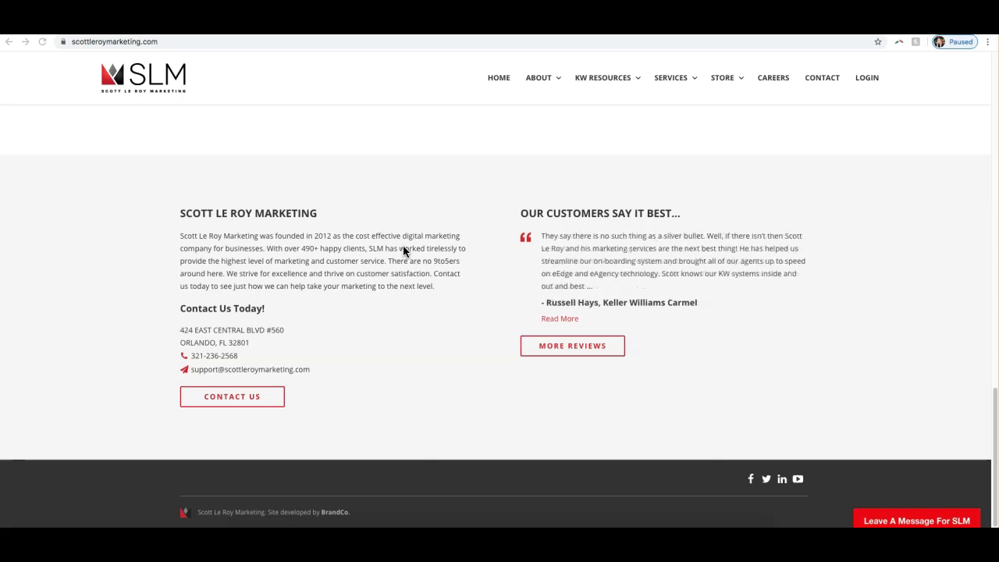
{"action": "left_click", "coordinate": [232, 375]}
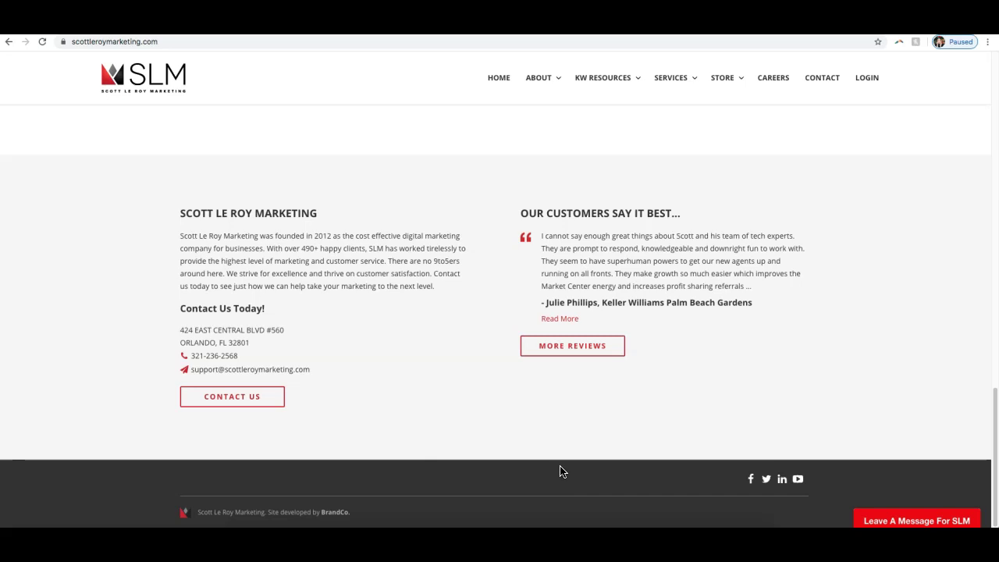
{"action": "left_click", "coordinate": [568, 473]}
{"action": "left_click", "coordinate": [586, 486]}
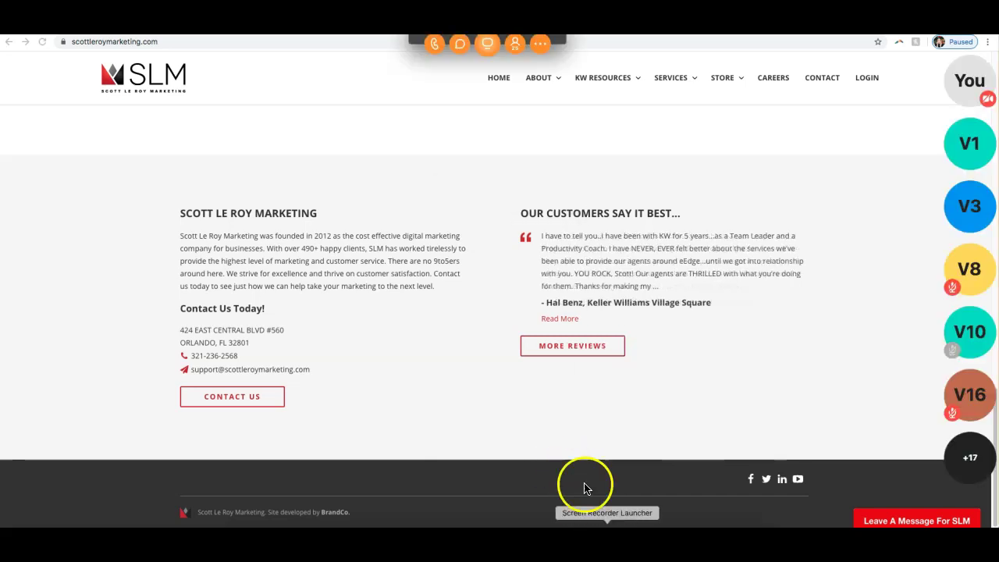